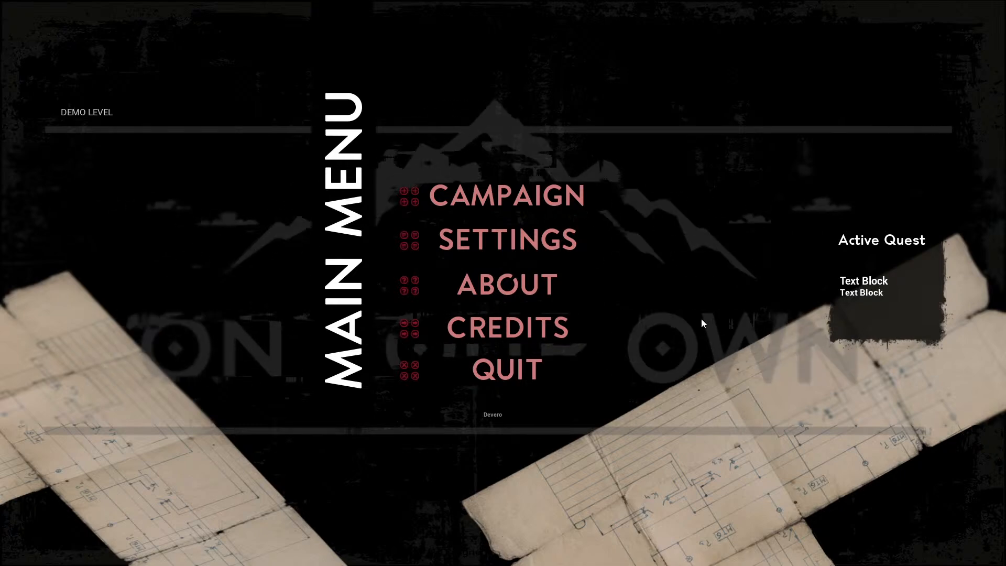
Start the campaign, pause it and look through the resolution, window mode and frame rate options in the video settings
left_click(501, 197)
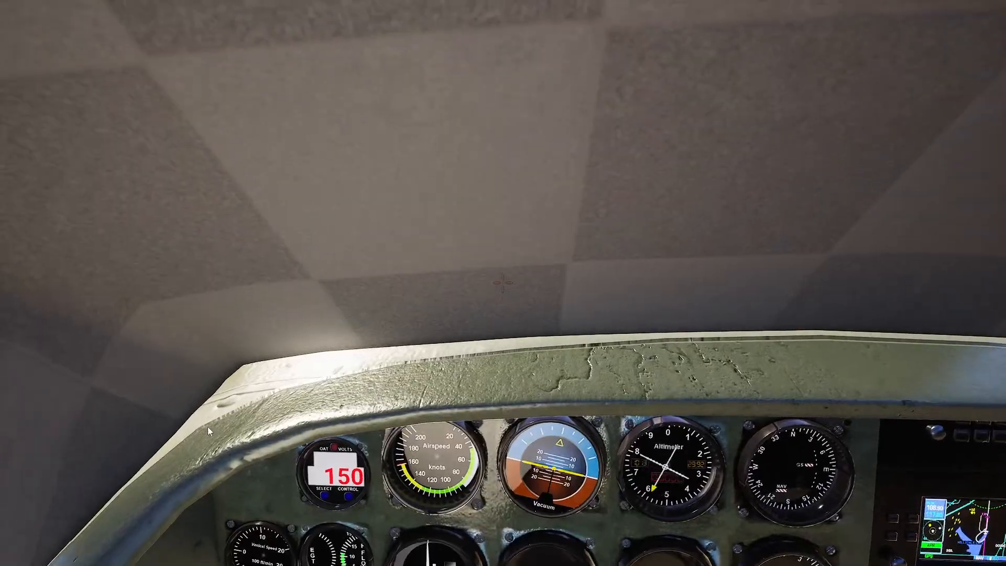
key("Escape")
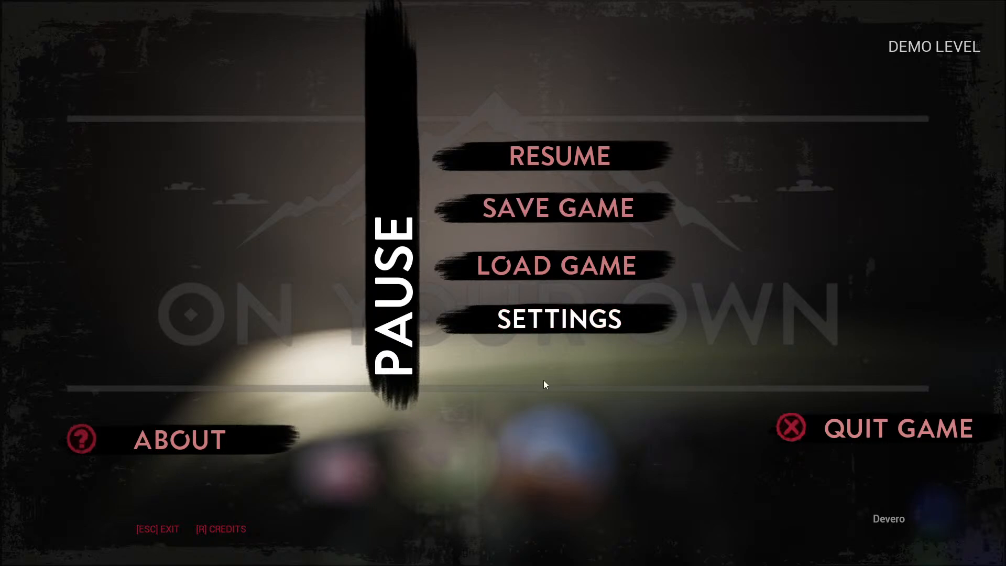
left_click(547, 320)
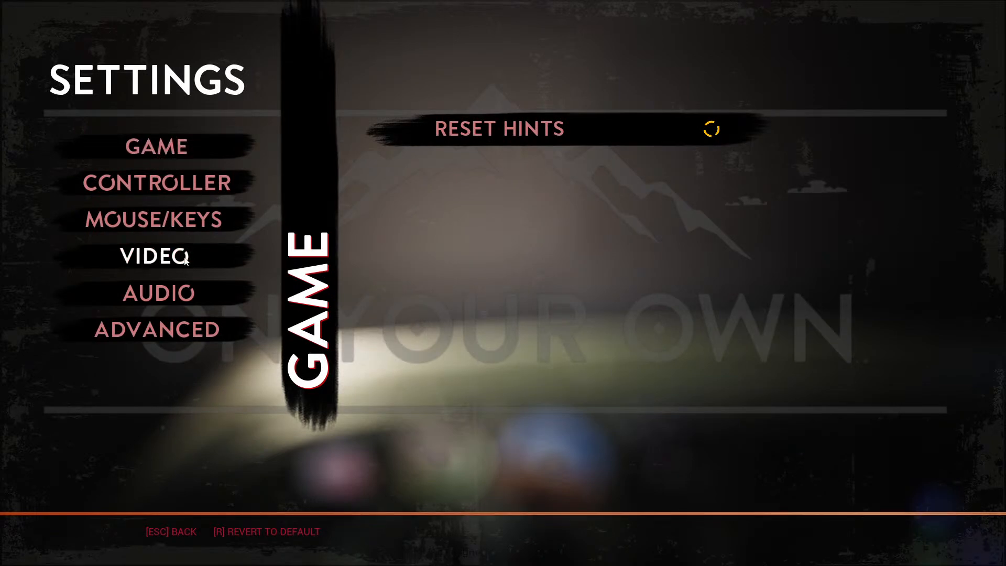
left_click(143, 256)
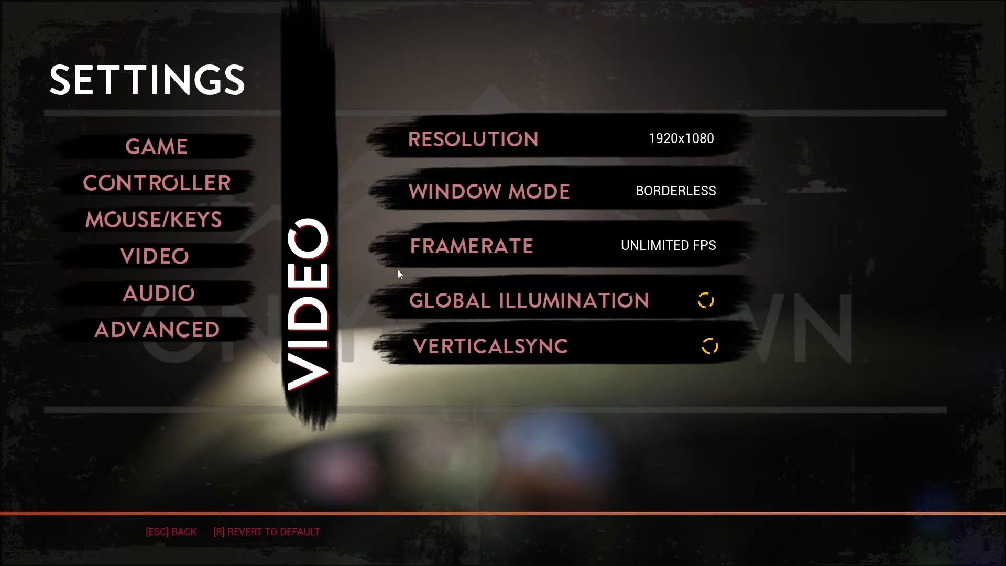
left_click(479, 192)
left_click(481, 147)
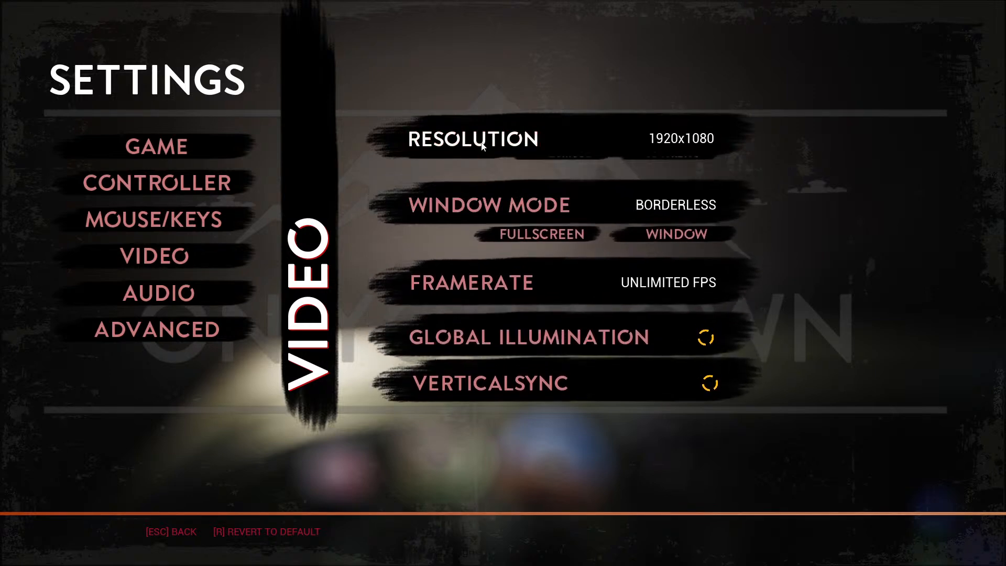
left_click(464, 274)
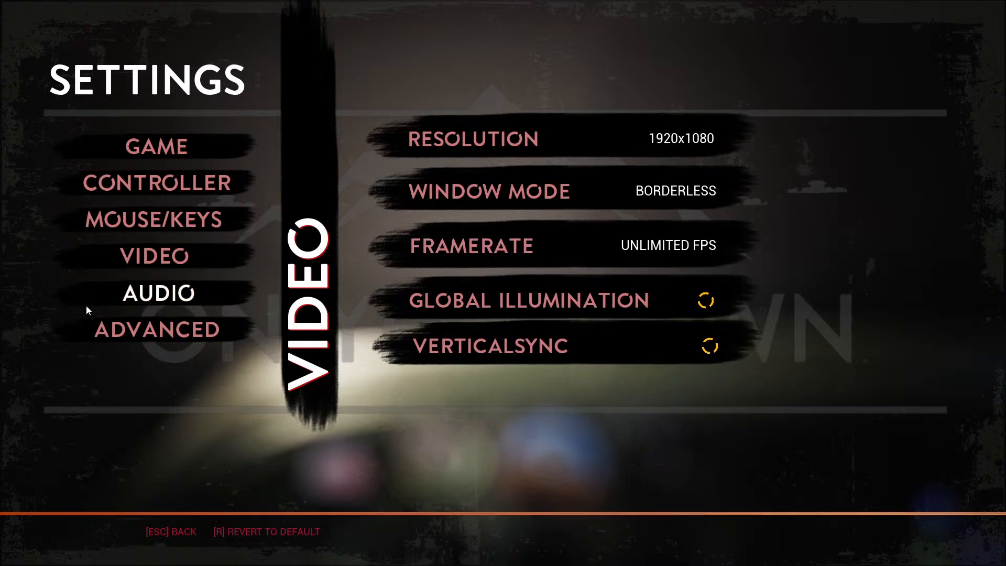
Review the audio and advanced graphics settings, including the anti-aliasing quality options, and resume the game
left_click(139, 296)
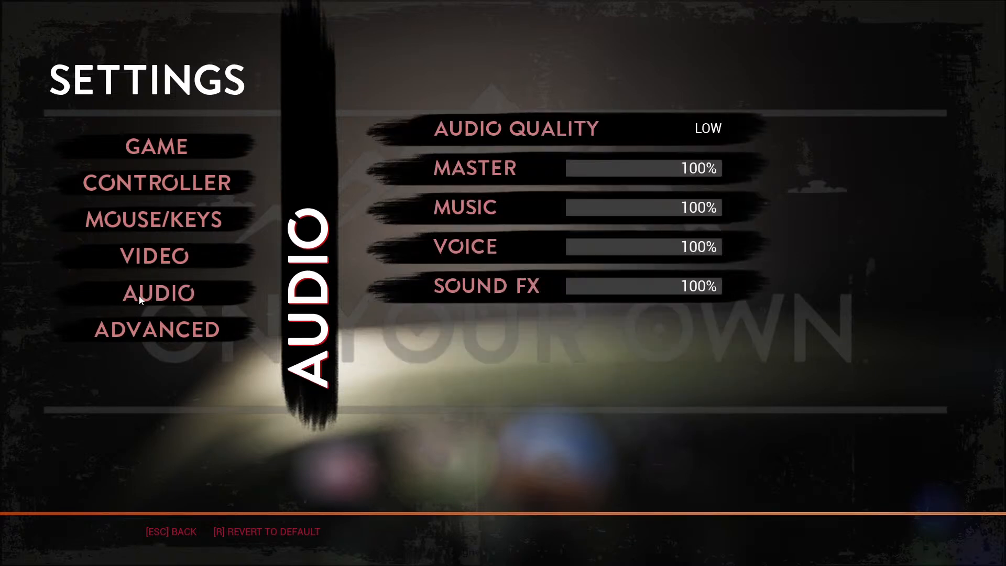
left_click(157, 329)
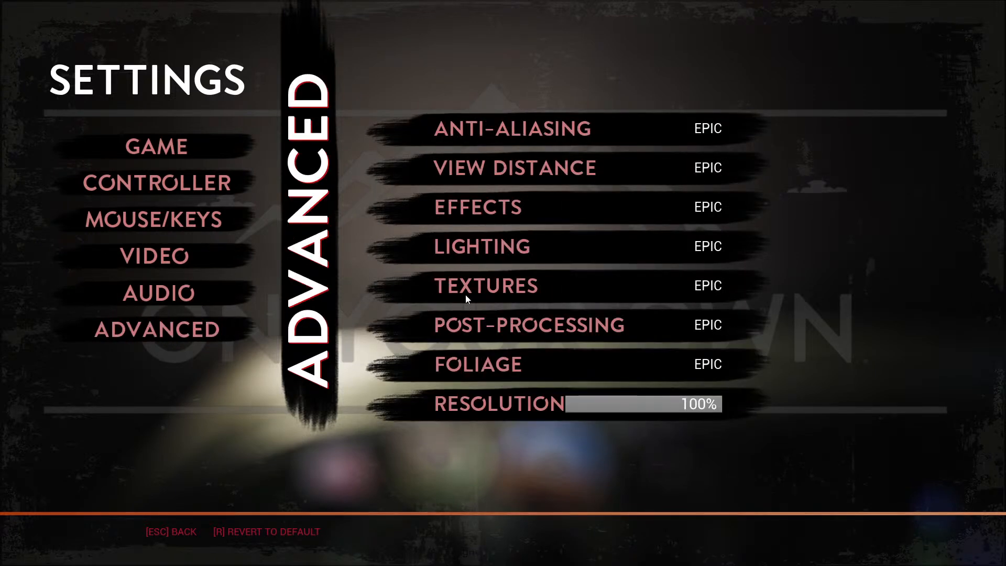
left_click(526, 130)
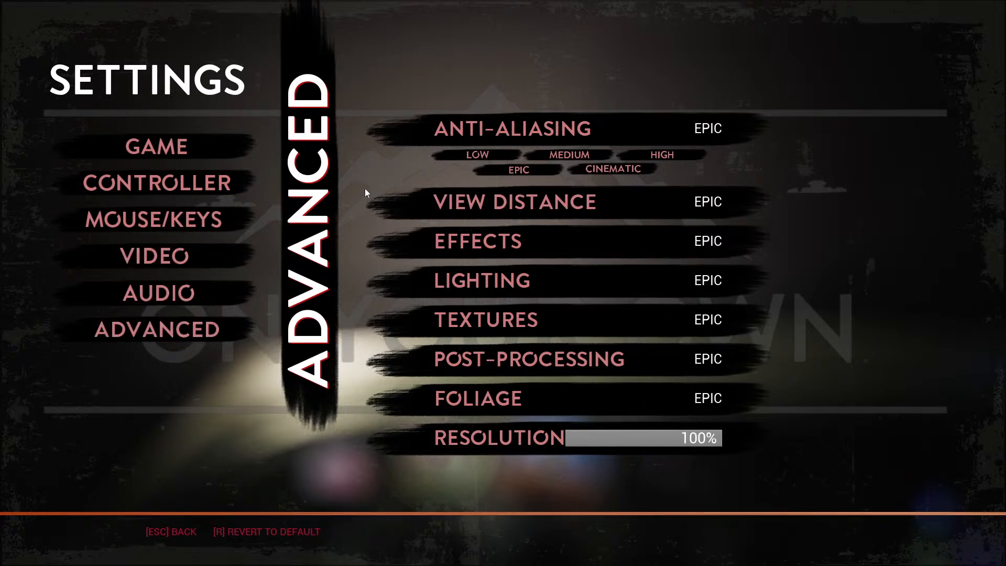
key("Escape")
key("XF86AudioLowerVolume")
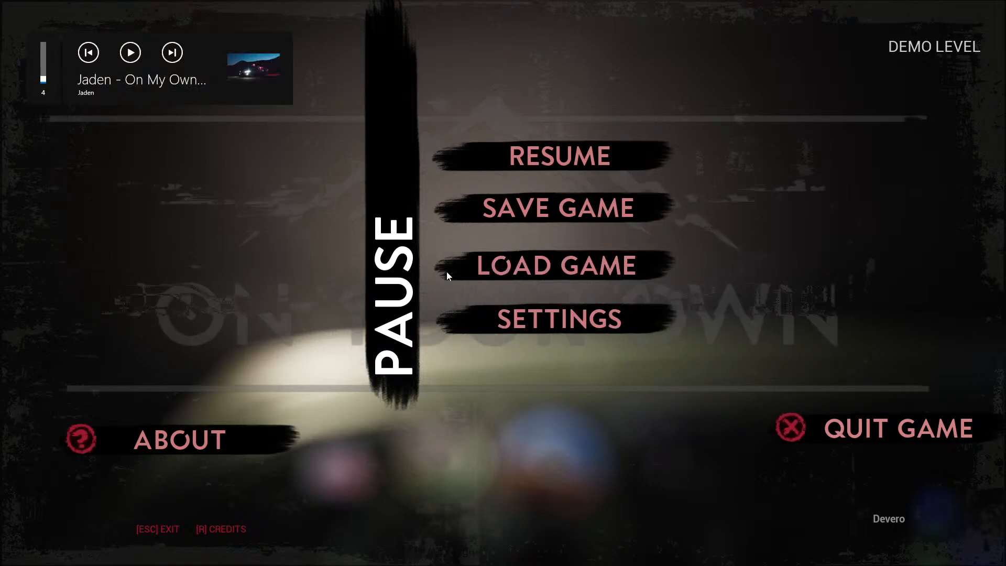
key("Escape")
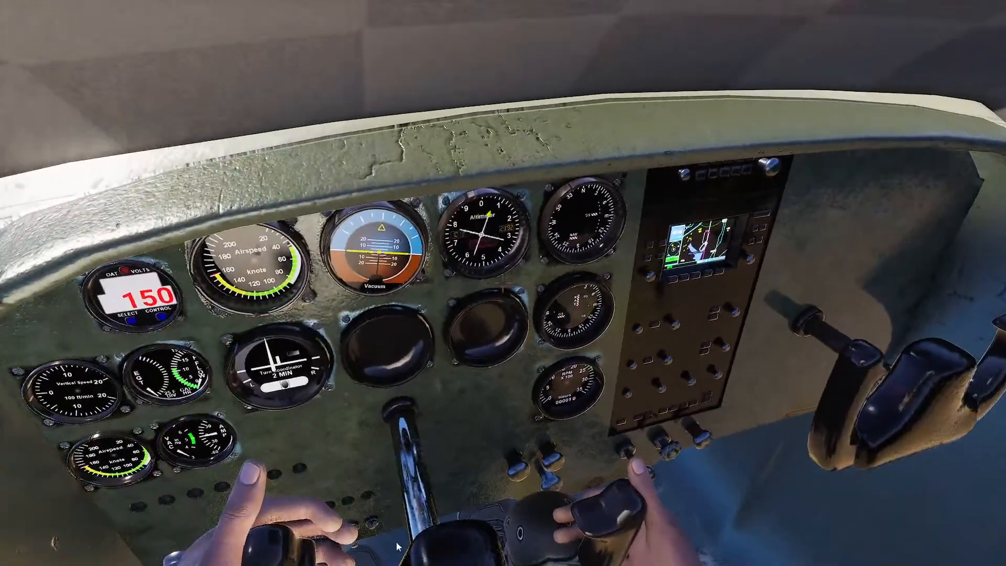
Quit the running game to its main menu and exit it completely
key("Escape")
left_click(869, 431)
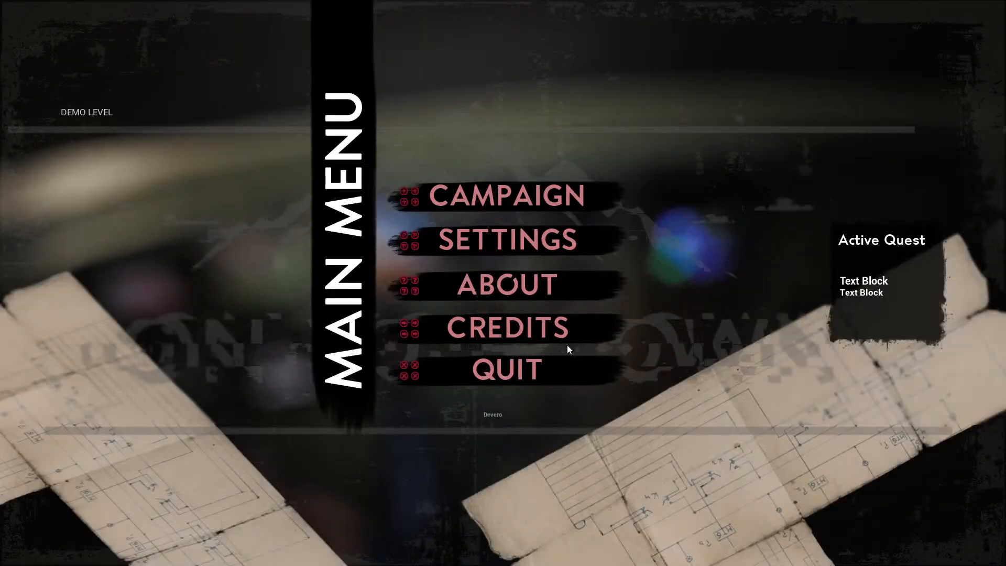
left_click(523, 367)
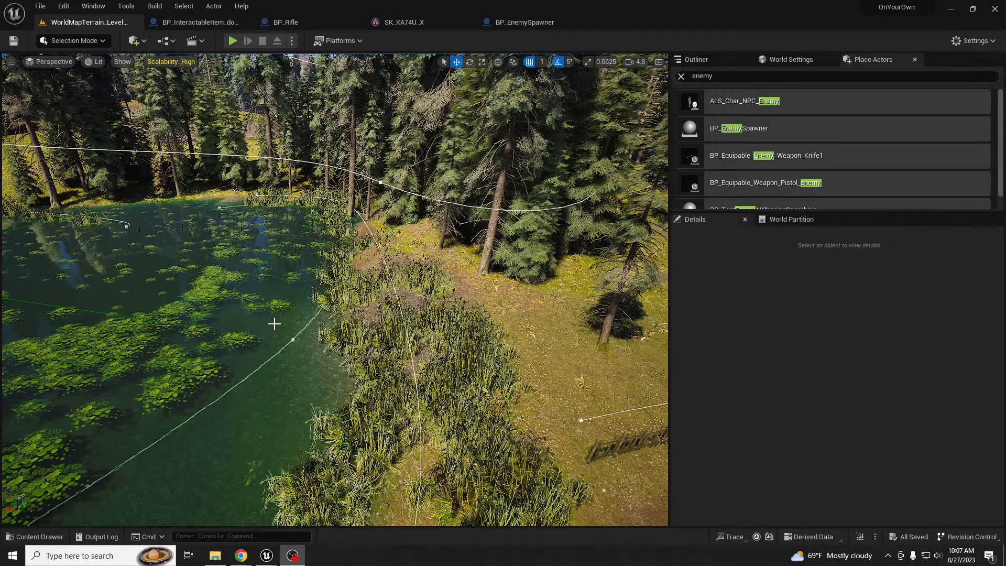
Examine the level's mountains, forest and lake from the air and from the lake shore
right_click_drag(275, 324, 618, 319)
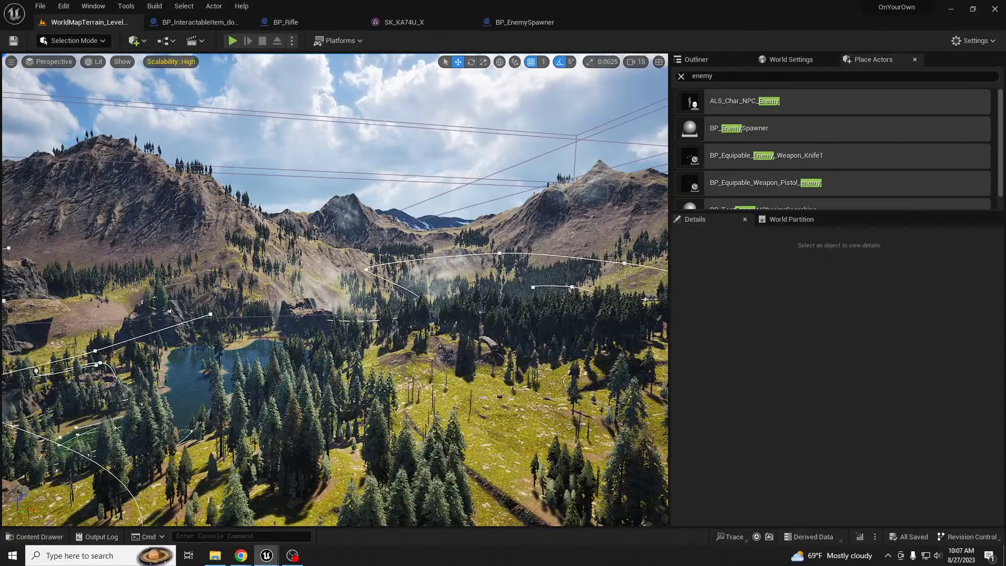
right_click_drag(335, 290, 209, 377)
key("w")
right_click_drag(335, 289, 420, 261)
key("w")
key("s")
scroll(419, 258, "down", 3)
key("w")
key("w")
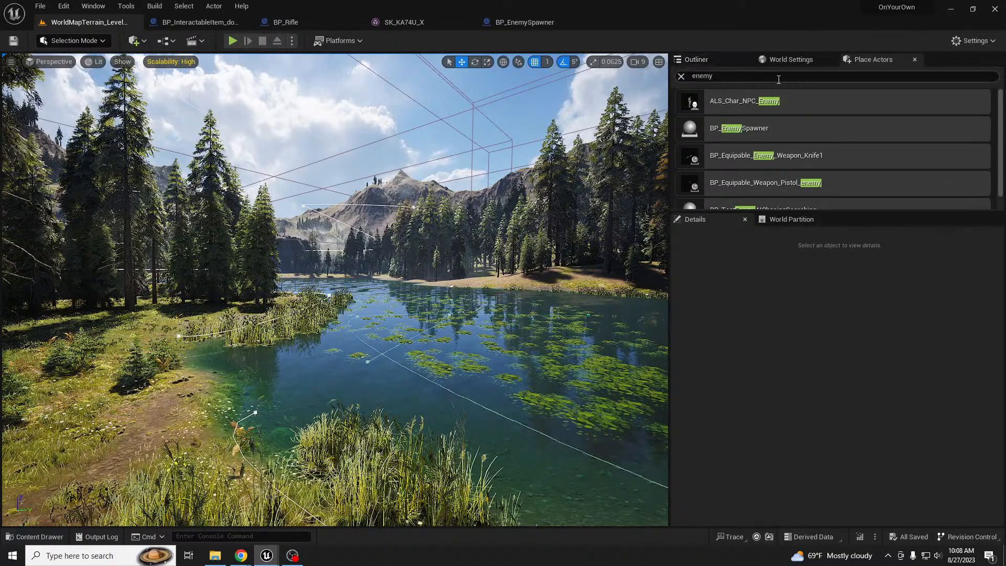
Filter the placeable actors by "hdri"
left_click(705, 76)
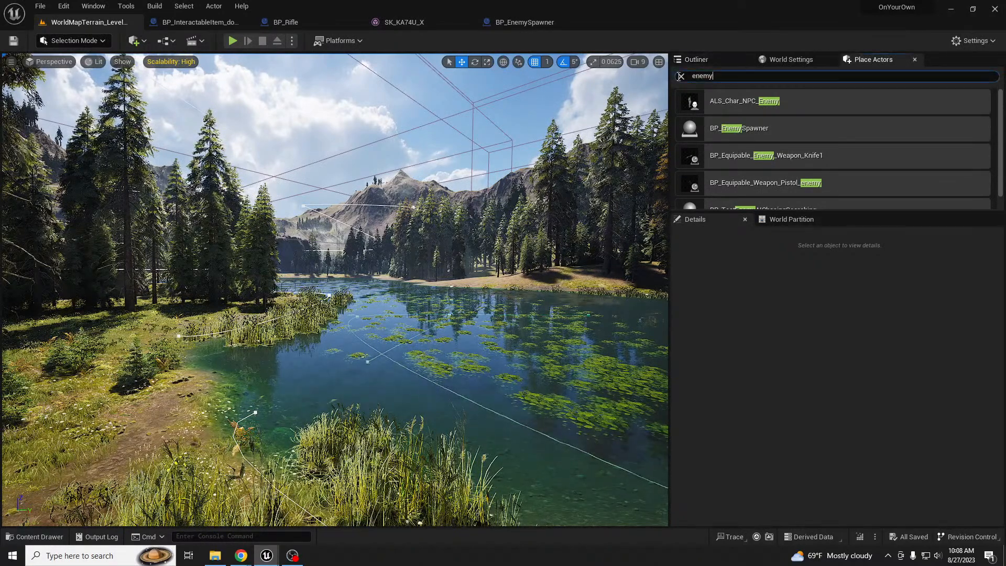
type("a")
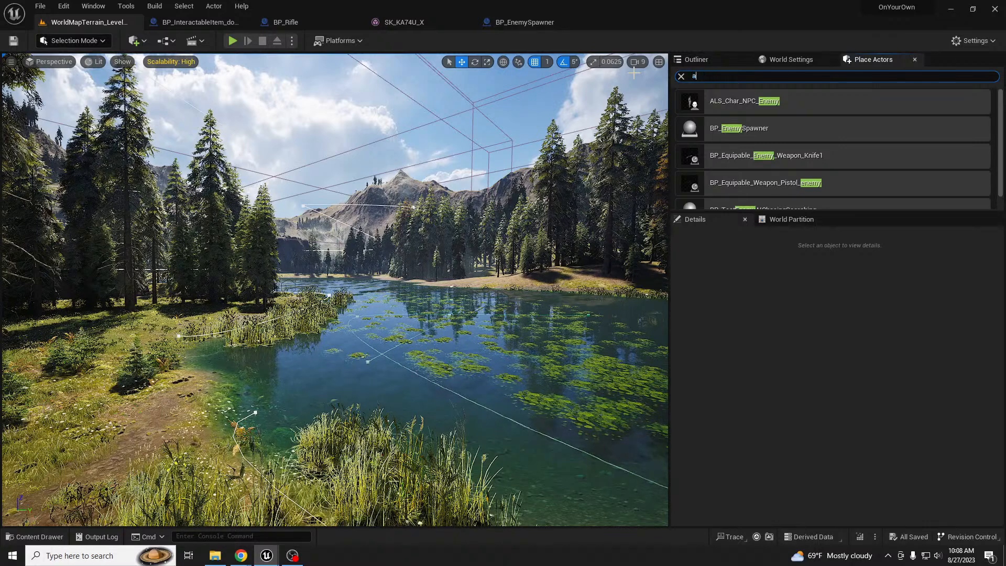
key("BackSpace")
type("h")
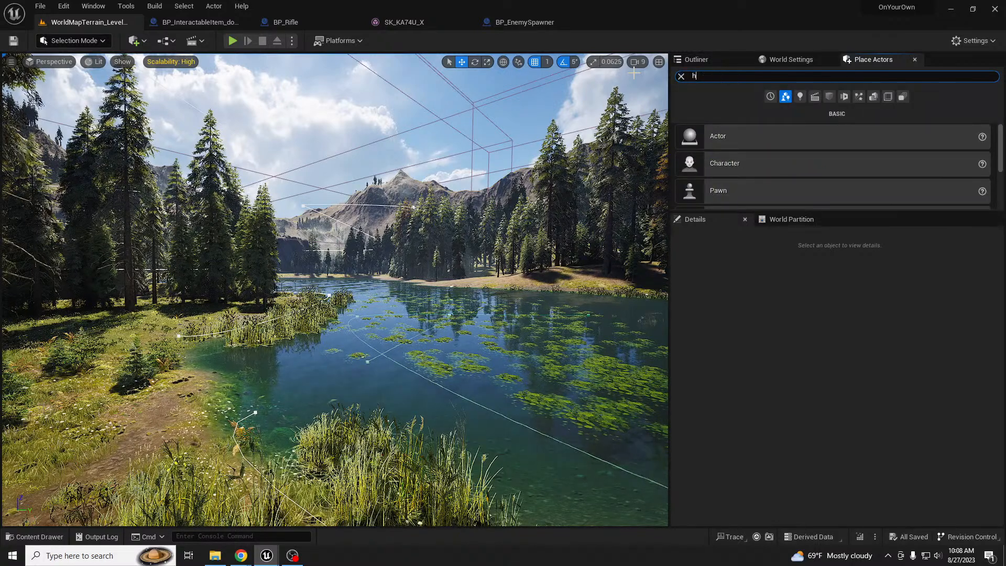
type("dri")
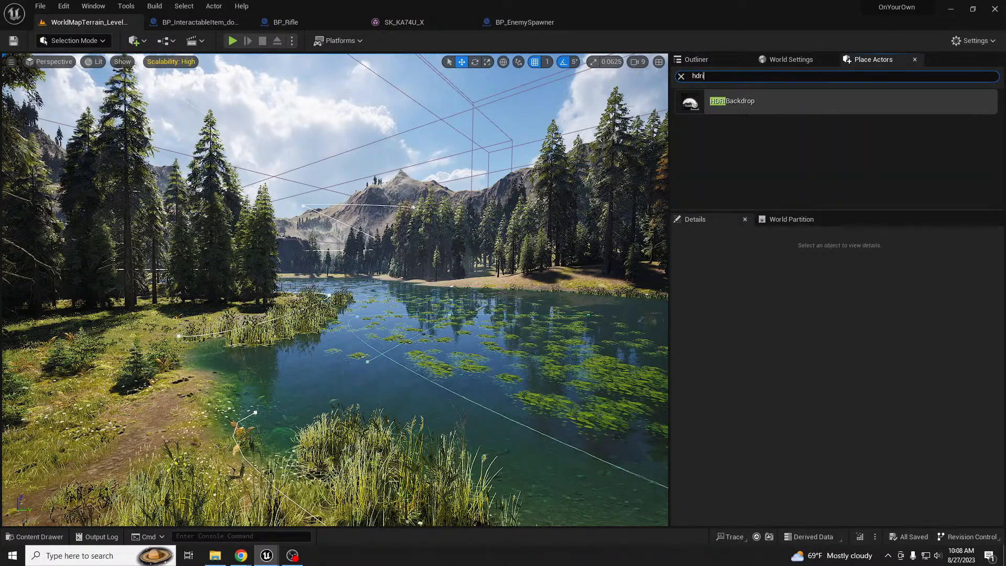
Select the BP_Sky_newV2 sky actor and hide it in the level
left_click(367, 97)
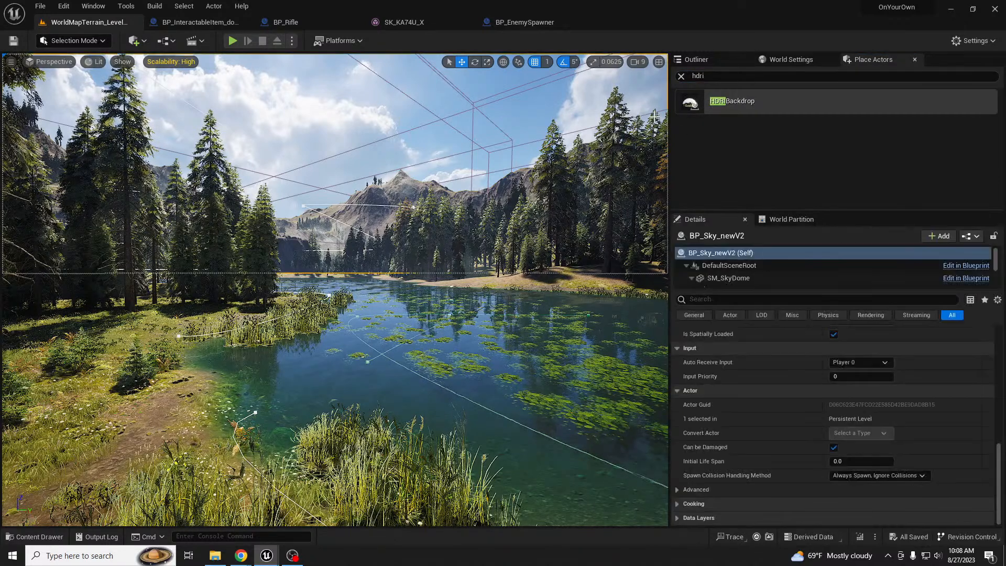
scroll(863, 423, "up", 10)
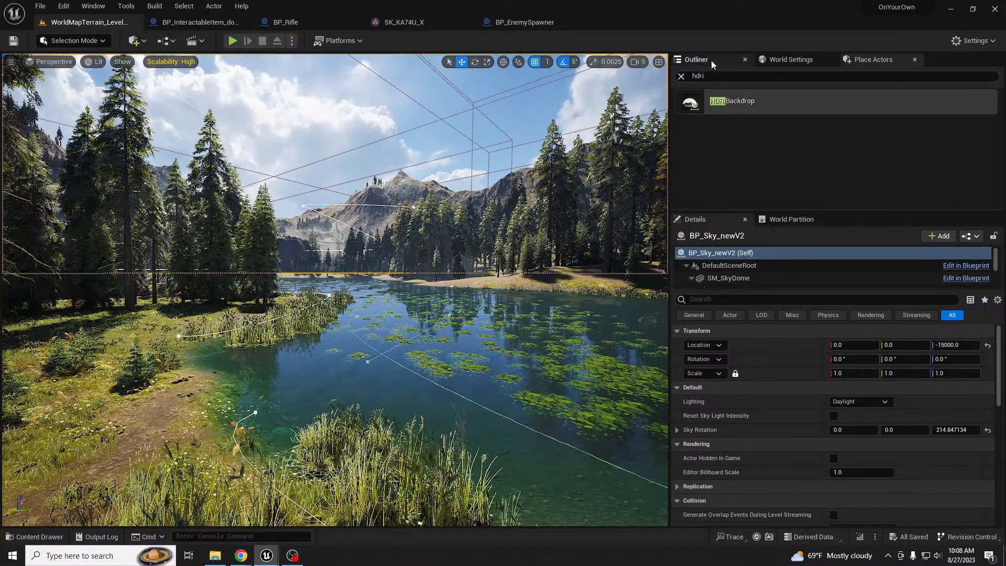
left_click(696, 60)
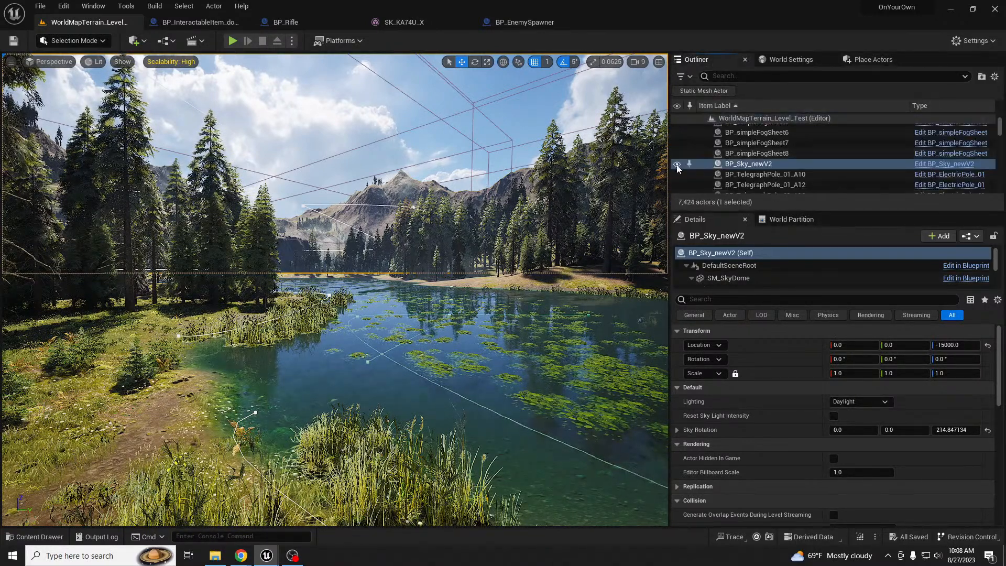
left_click(677, 164)
Place an HDRI Backdrop actor in the level on the lake shore in the foreground
left_click(873, 60)
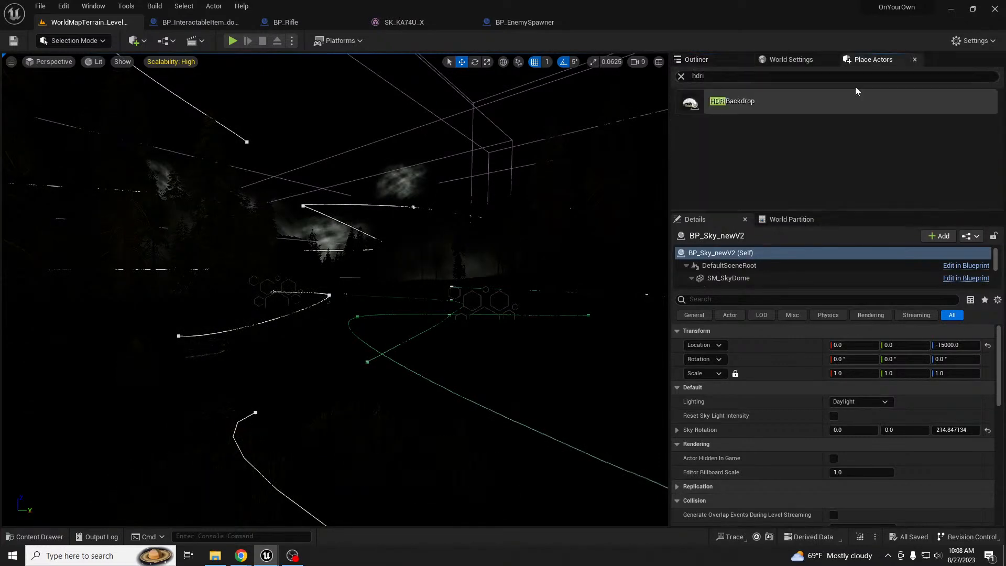
mouse_move(723, 101)
left_mouse_down()
mouse_move(313, 404)
mouse_move(218, 419)
left_mouse_up()
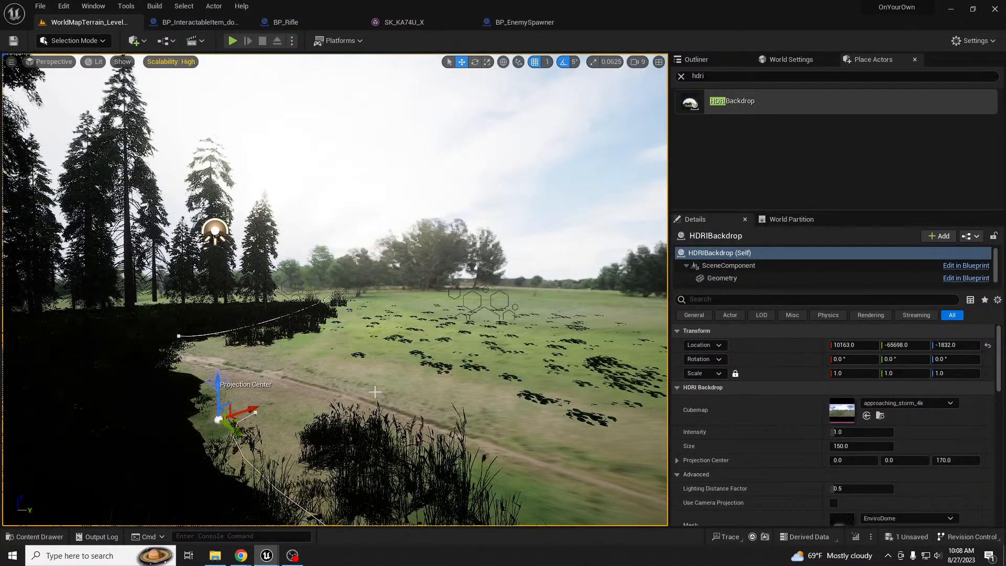
right_click_drag(431, 380, 382, 393)
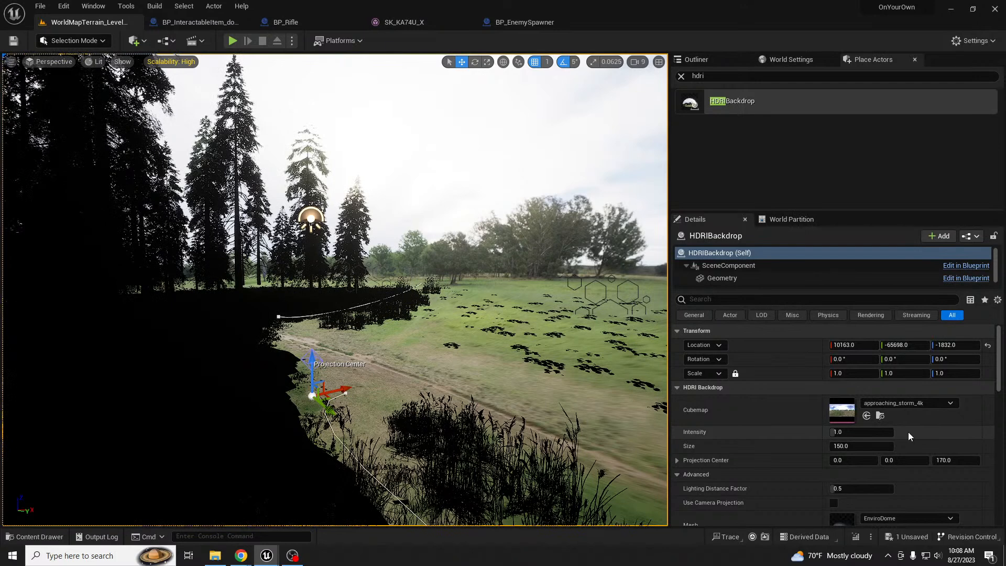
Set the HDRI backdrop's size to 1500 and lower the backdrop to a Z location of -1950
scroll(892, 442, "down", 1)
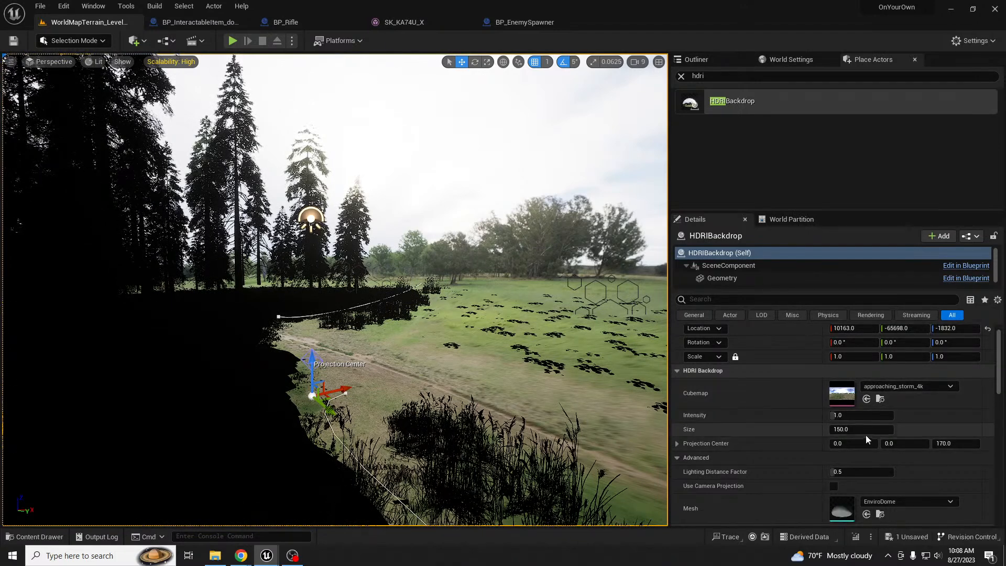
left_click(867, 434)
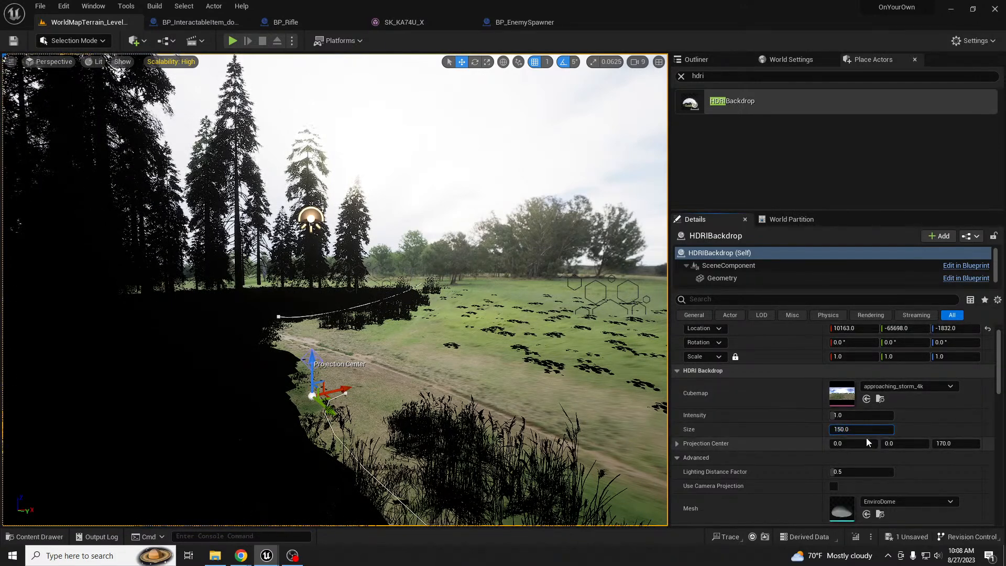
type("0")
key("Return")
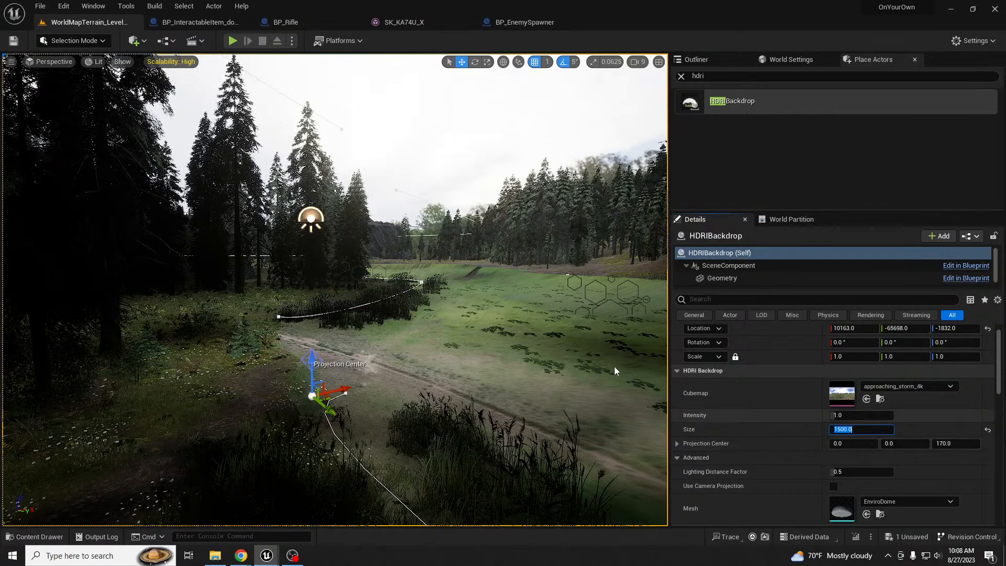
left_click_drag(316, 359, 317, 380)
Examine how the HDRI backdrop lights the lake, its water reflections and the surrounding forest
middle_click_drag(316, 381, 346, 390)
key("d")
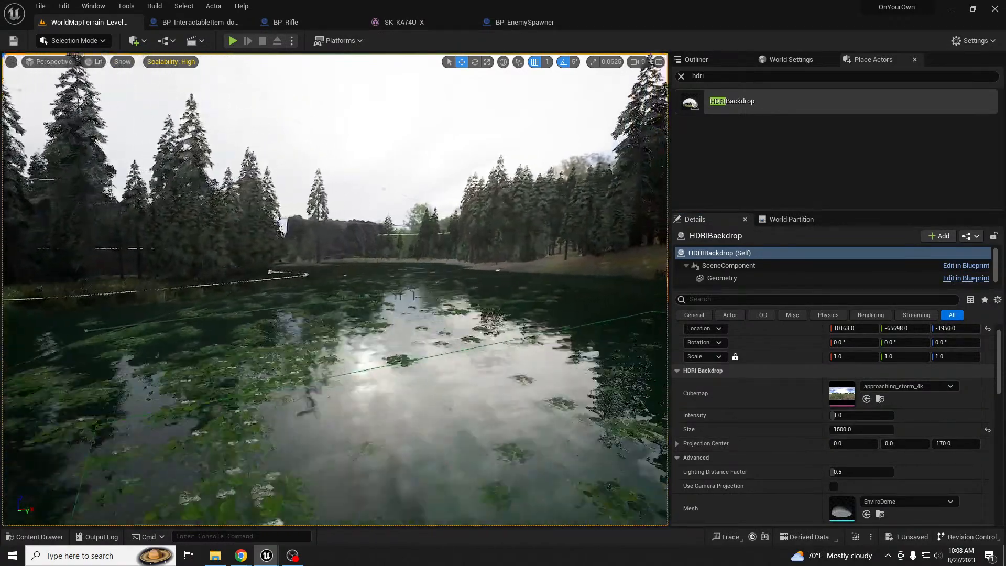
key("q")
right_click_drag(345, 390, 422, 327)
key("s")
key("w")
key("w")
scroll(422, 352, "down", 3)
key("s")
key("s")
key("w")
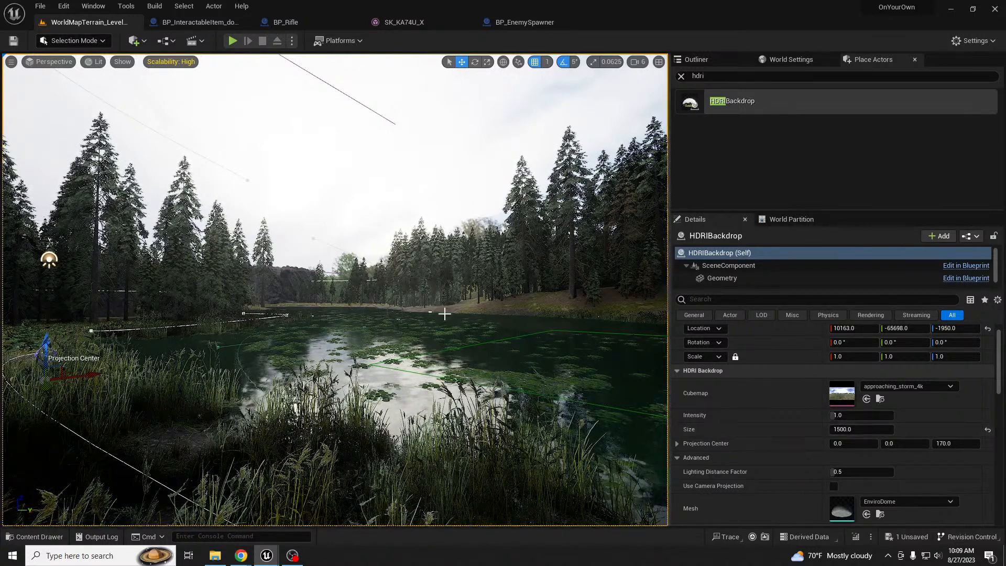
Set the HDRI backdrop's size to 15000
left_click(858, 429)
left_click(847, 430)
type("0")
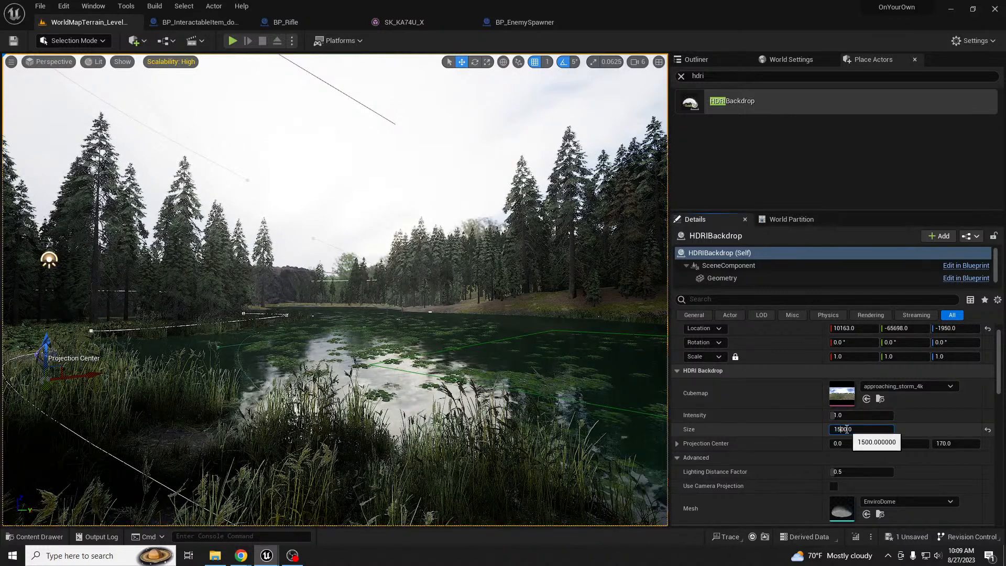
key("Return")
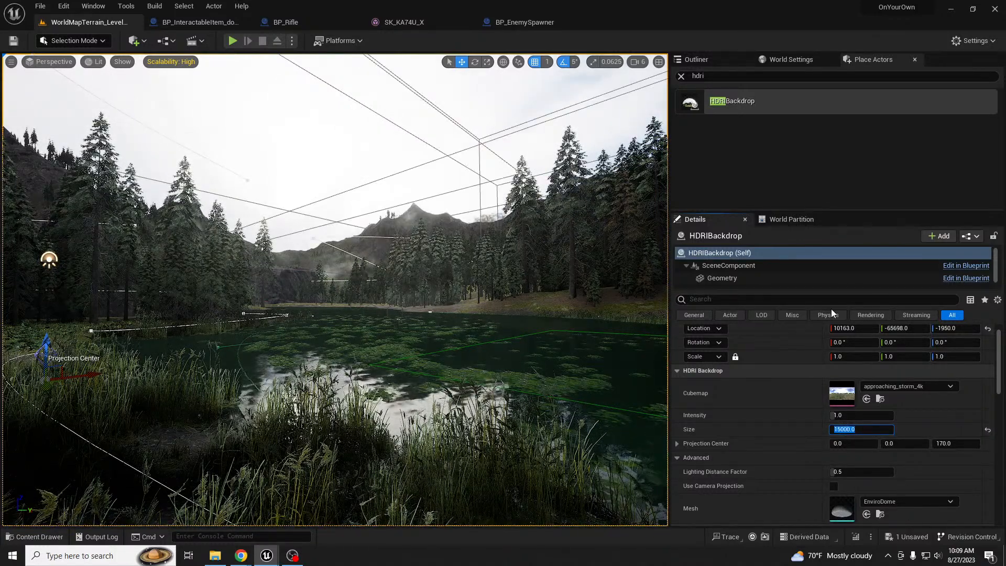
Examine the HDRI backdrop's lighting across the lake, the shoreline trees and the shaded grass at ground level
middle_click_drag(420, 349, 450, 345)
key("d")
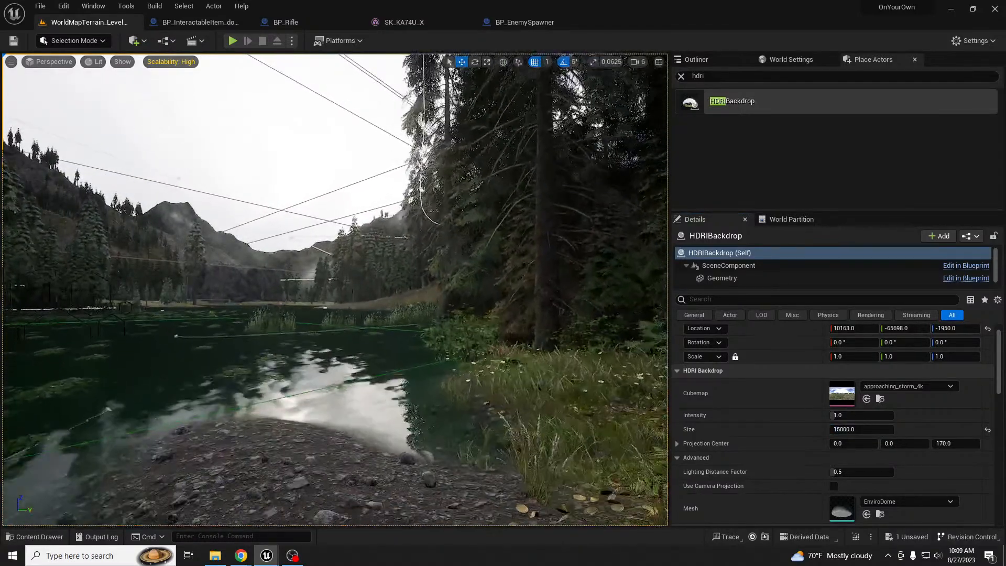
right_click_drag(398, 356, 173, 350)
key("w")
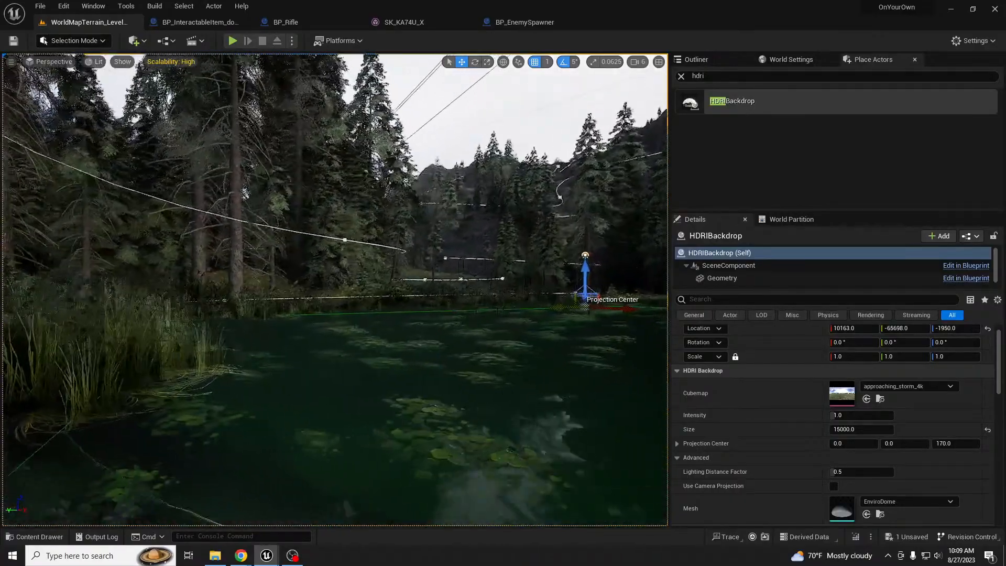
key("a")
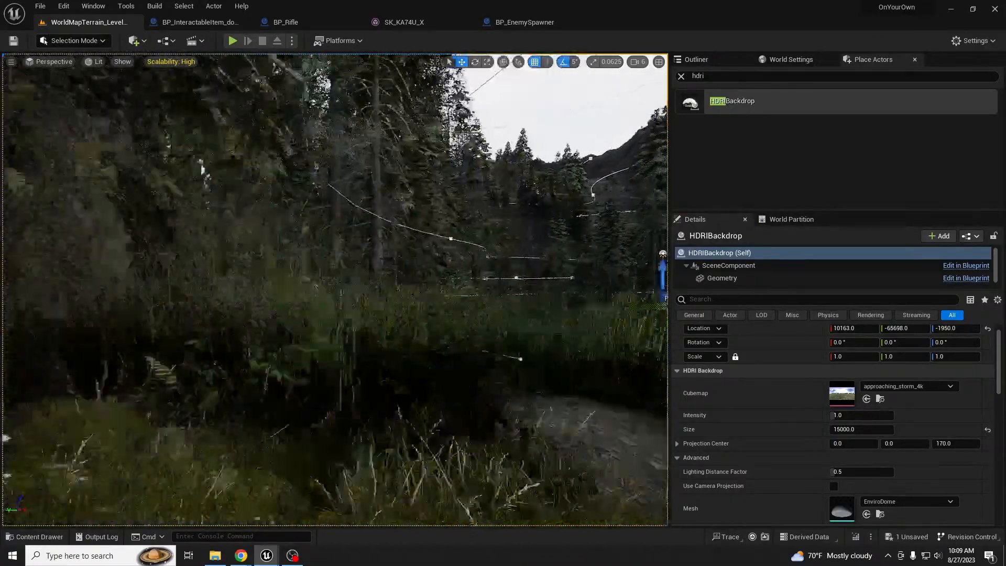
key("d")
right_click_drag(335, 290, 335, 312)
scroll(335, 289, "down", 2)
key("w")
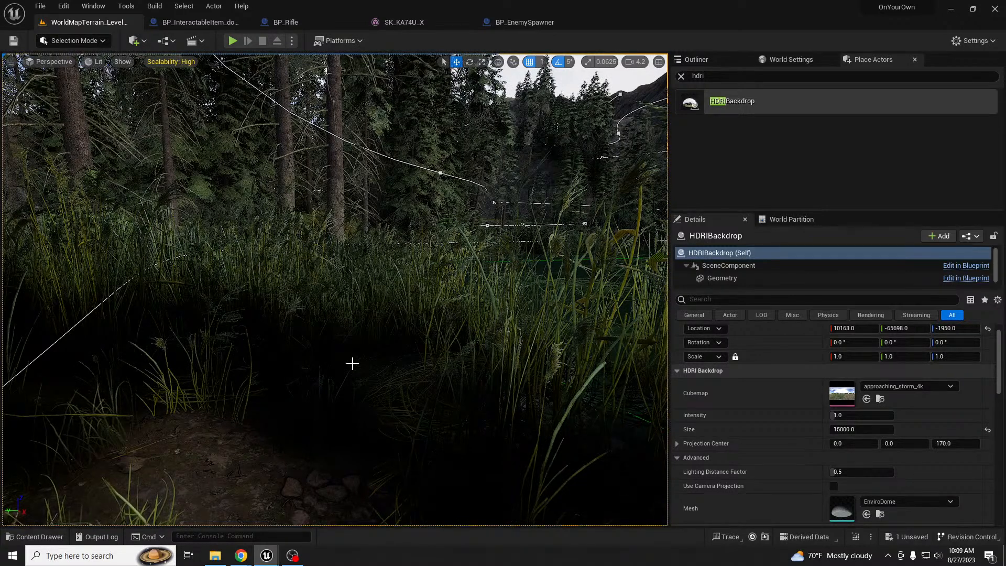
Decline the Notepad++ update and run the console command r.Lumen.DiffuseIndirect.SSAO 0
key("grave")
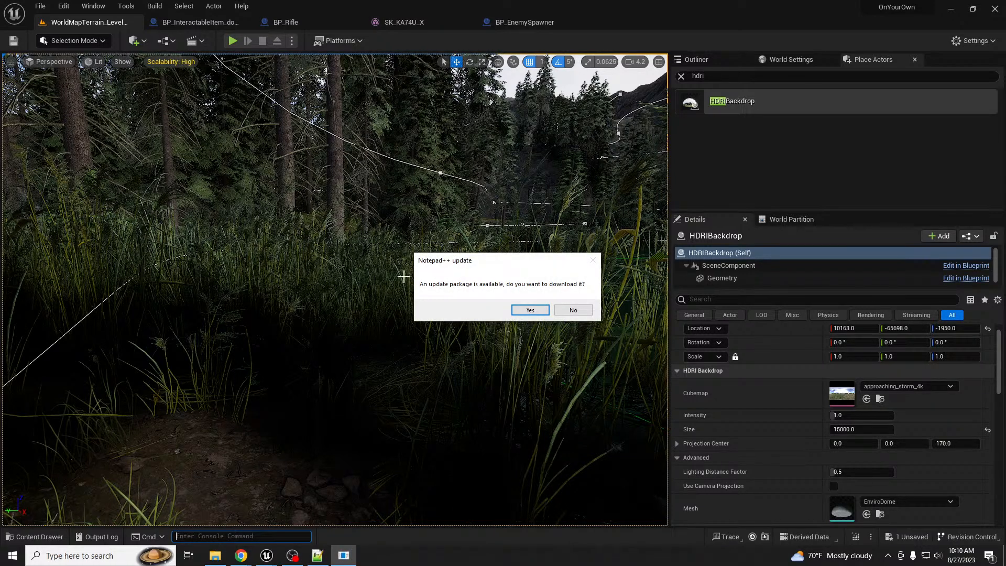
left_click(573, 310)
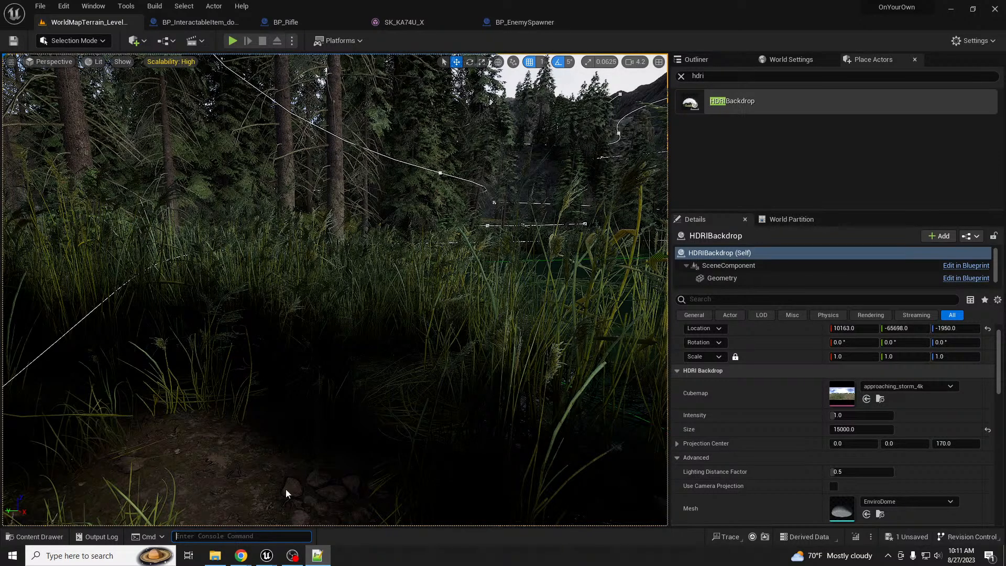
left_click(254, 538)
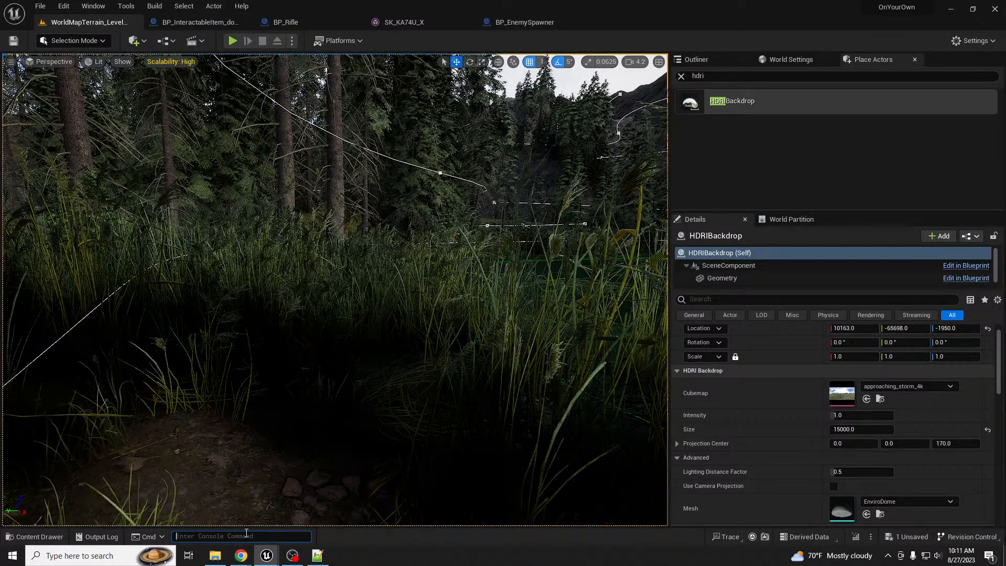
type("r.")
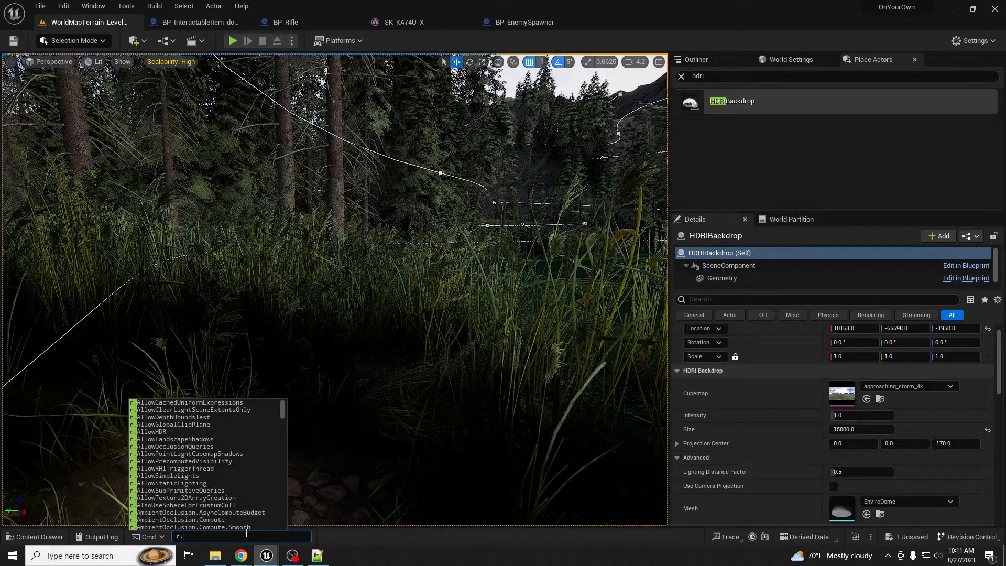
type("lumen.")
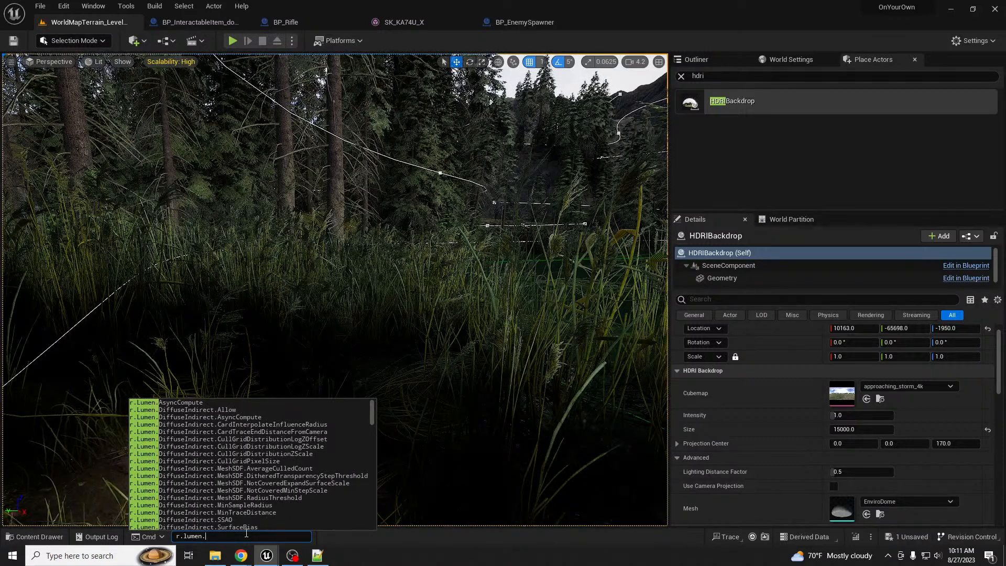
type("diffuseindirect.ss")
key("Tab")
type("0")
key("Return")
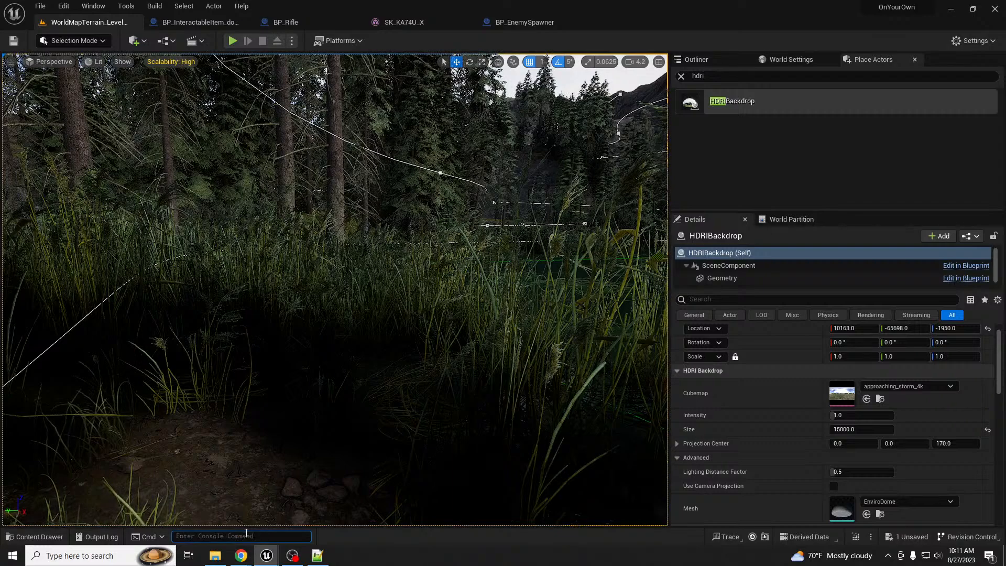
Hide the HDRIBackdrop actor and make the BP_Sky_newV2 actor visible again
right_click_drag(336, 289, 477, 301)
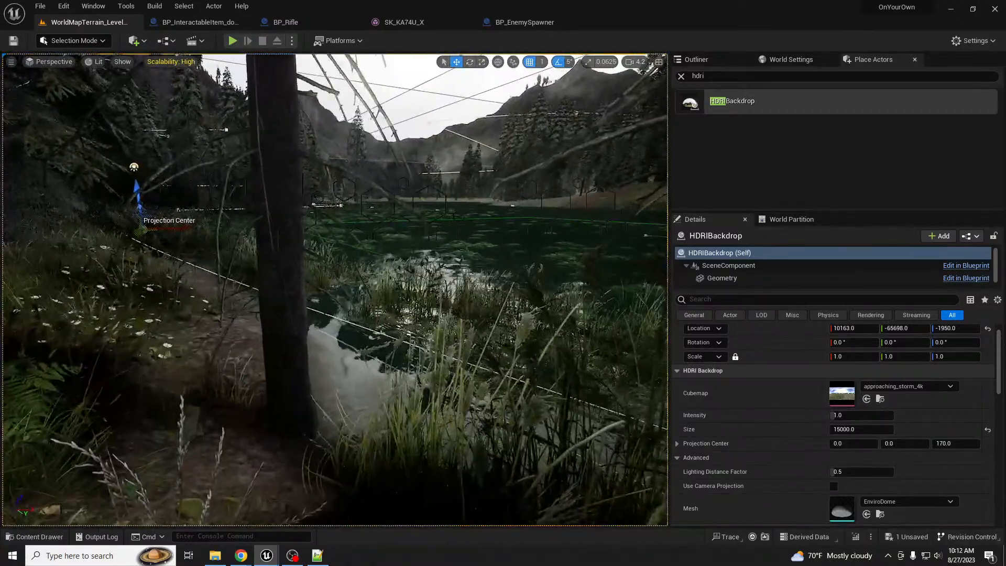
left_click(696, 59)
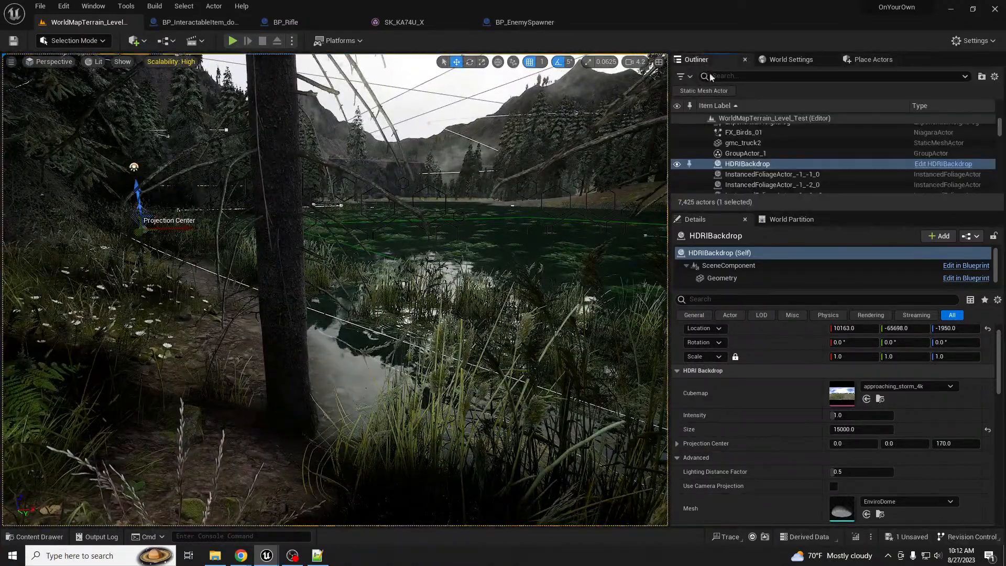
left_click(677, 164)
left_click(749, 76)
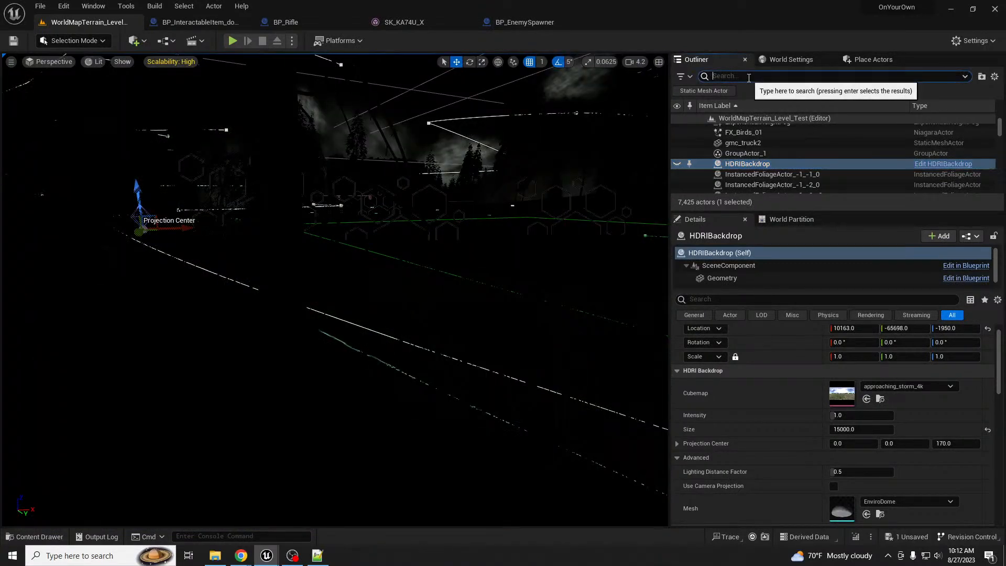
type("sky")
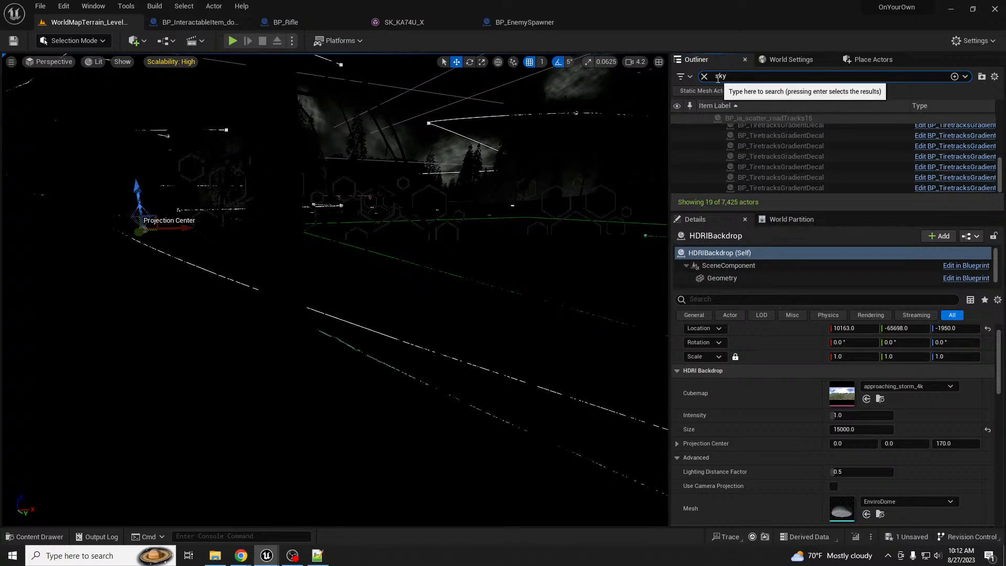
type("bp ")
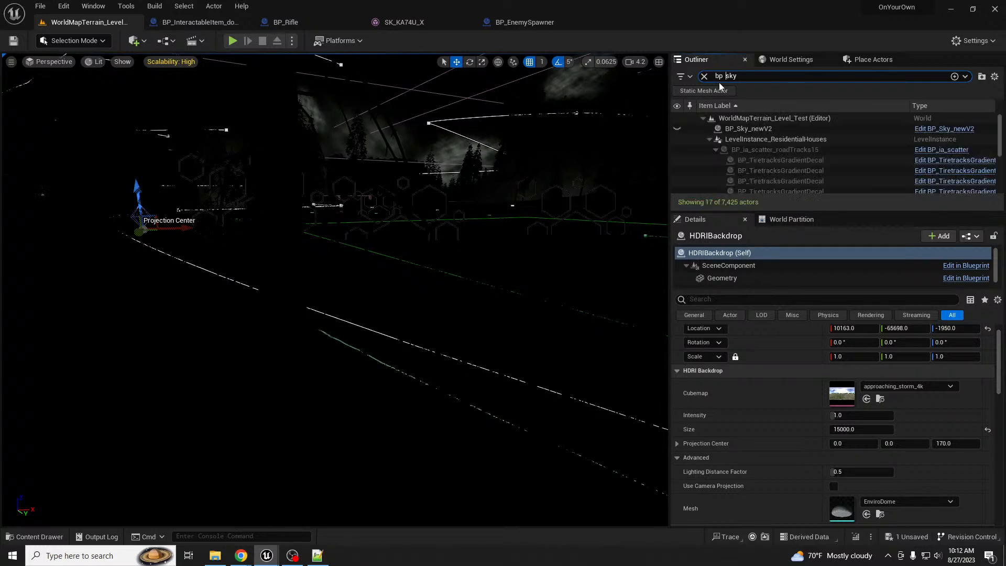
type("_")
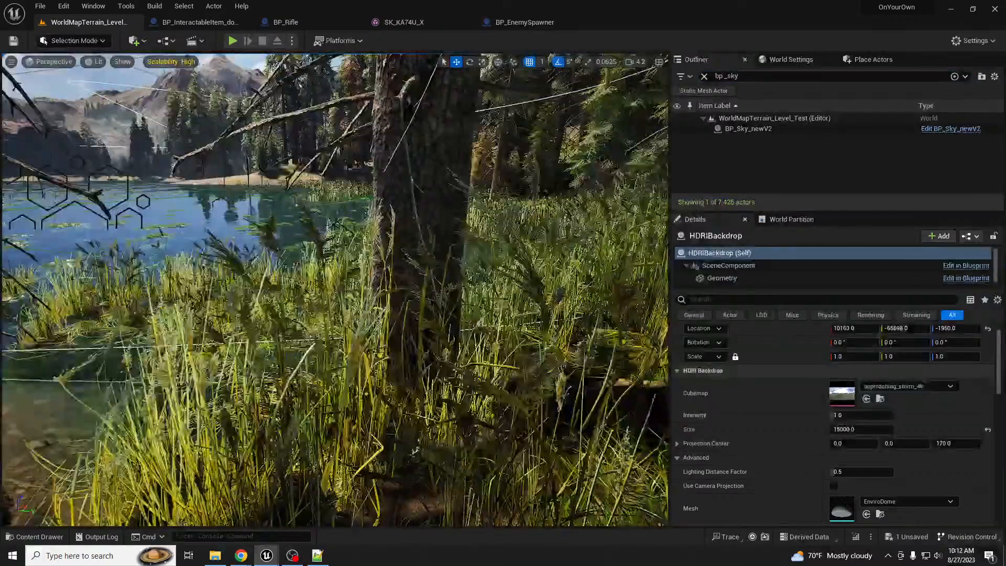
Toggle r.Lumen.DiffuseIndirect.SSAO between 0 and 1 to compare the shading on the forest floor among the trees
key("s")
right_click_drag(335, 290, 262, 280)
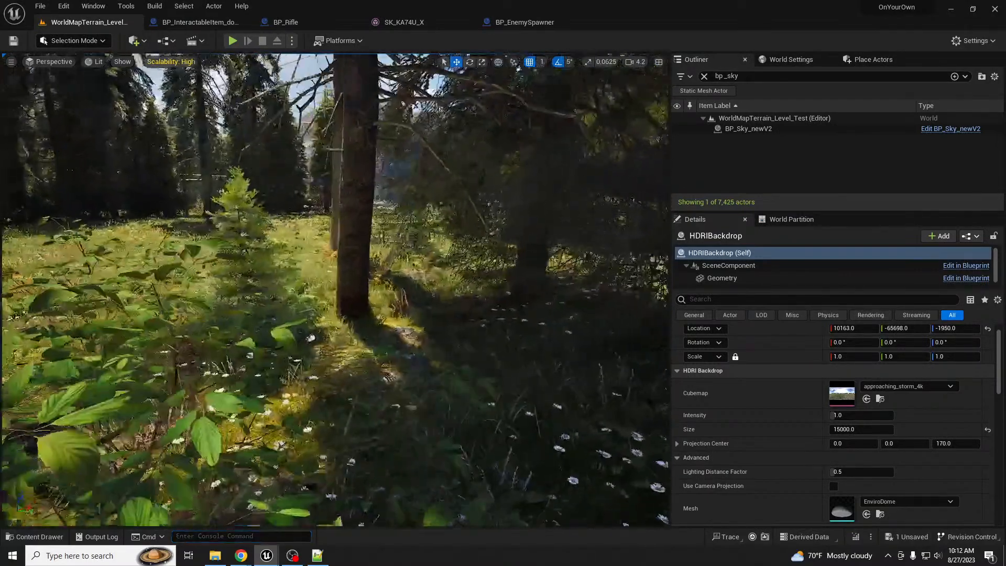
right_click_drag(335, 290, 384, 337)
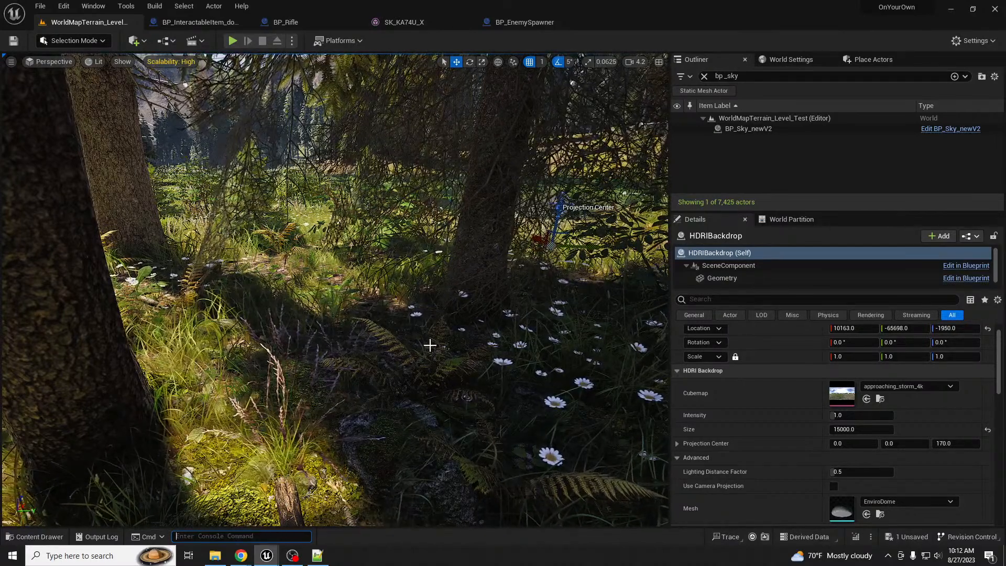
key("grave")
key("Up")
key("Return")
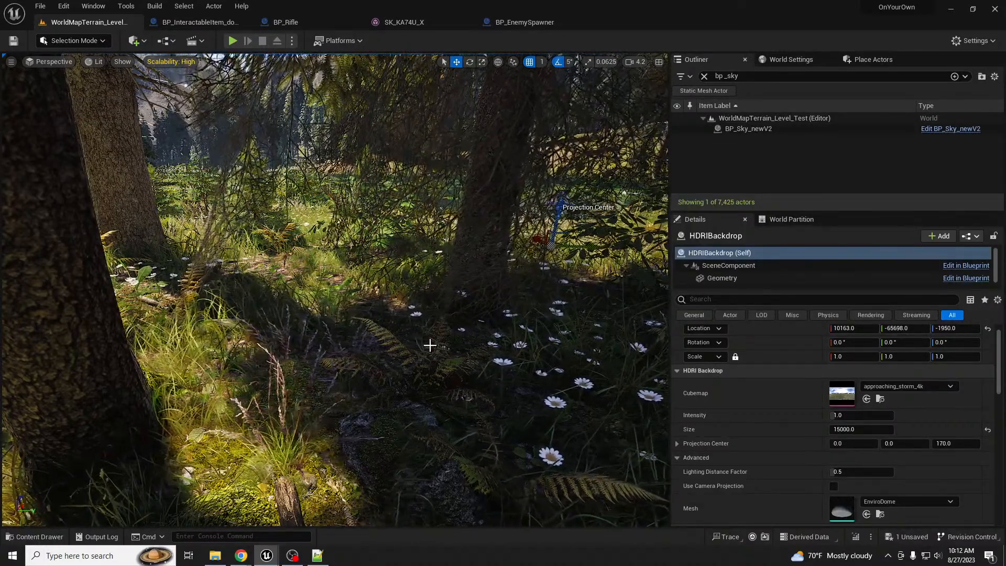
key("grave")
key("Up")
key("Up")
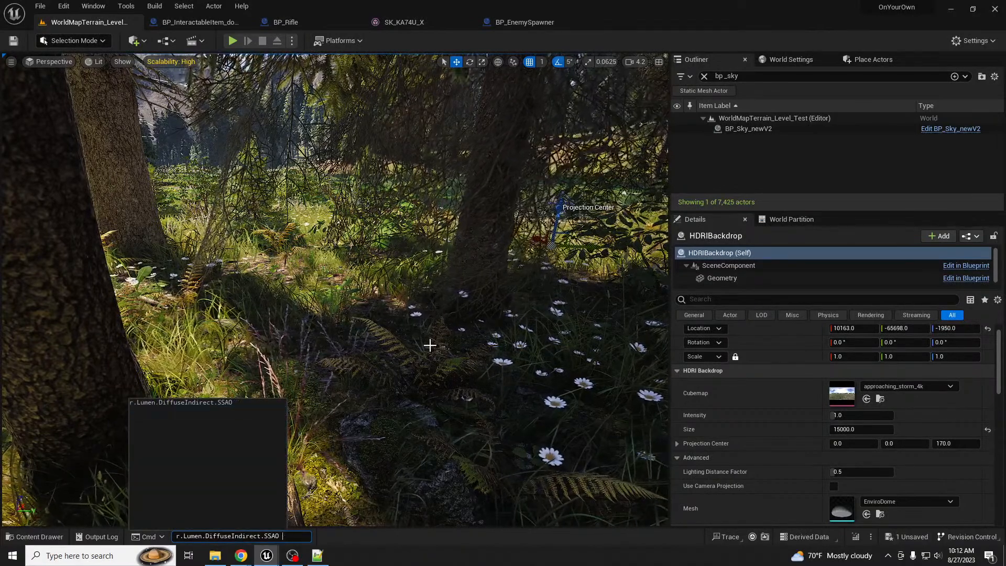
key("Return")
key("Return")
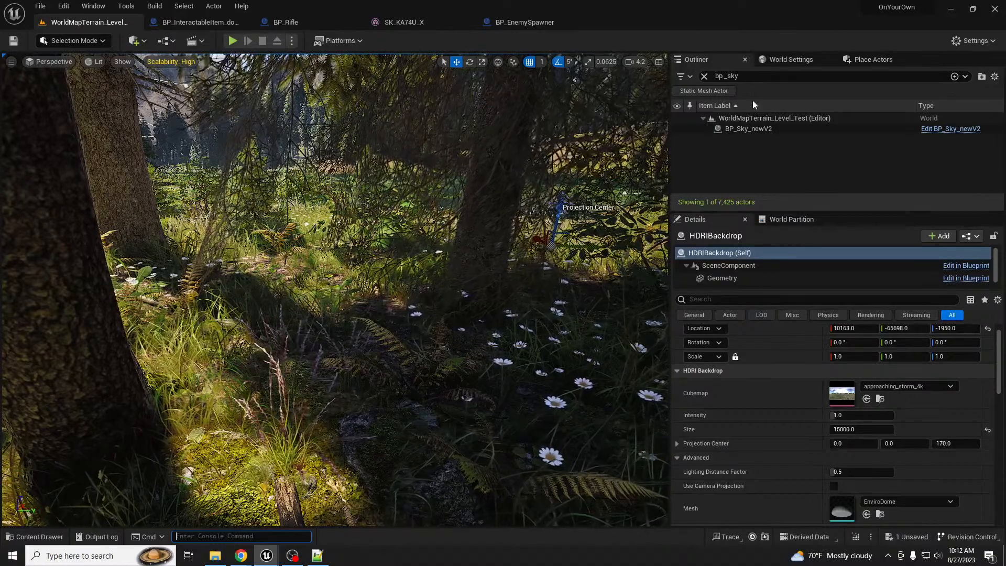
Search the level's actors for "bp sky" and select BP_Sky_newV2
left_click(705, 77)
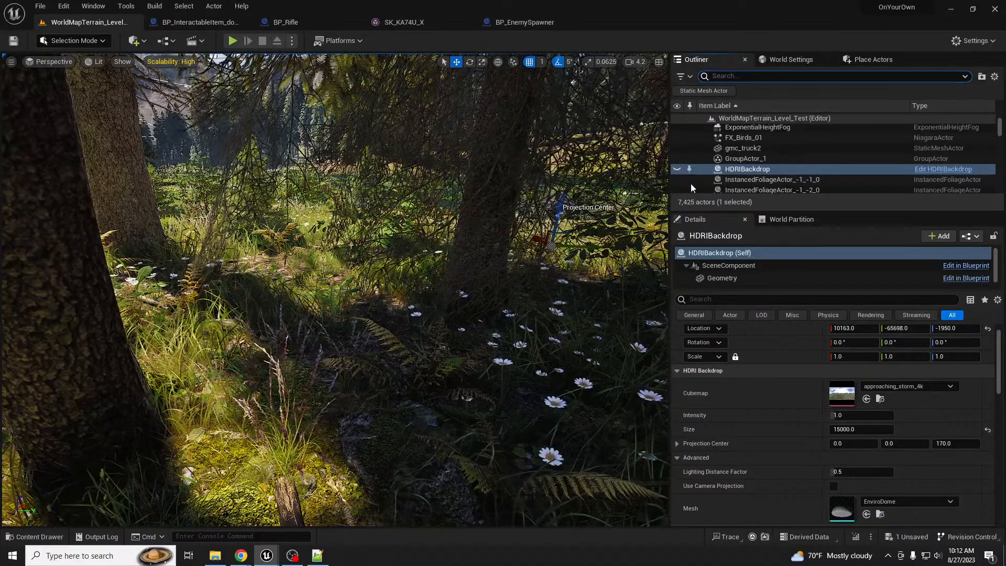
left_click(736, 77)
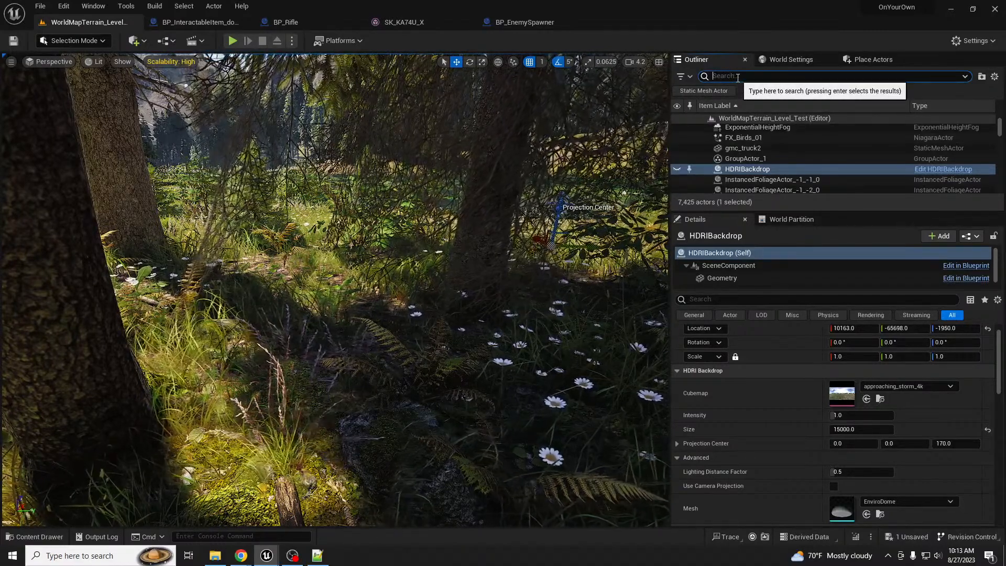
type("sky")
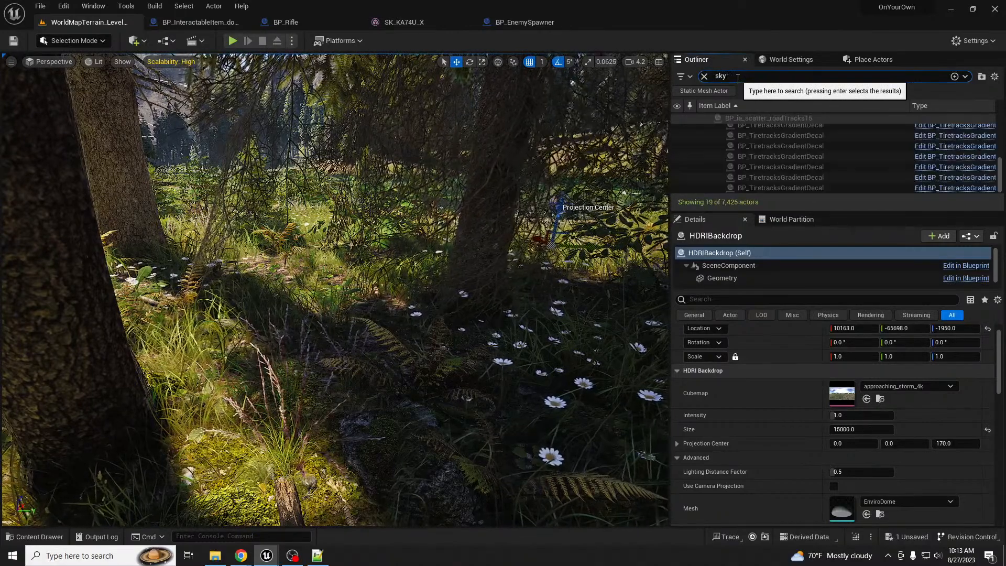
key("BackSpace")
key("BackSpace")
key("BackSpace")
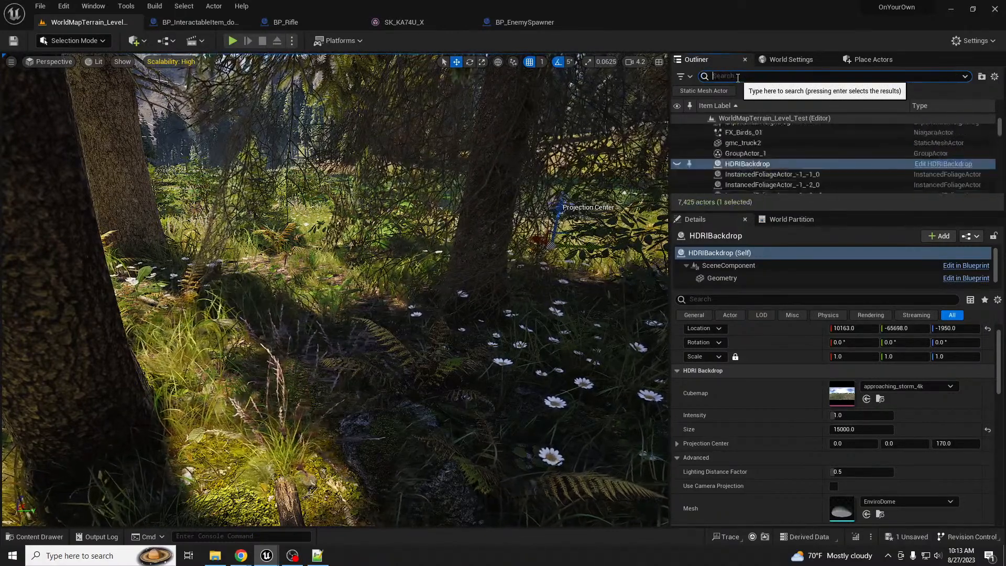
type("bp sky")
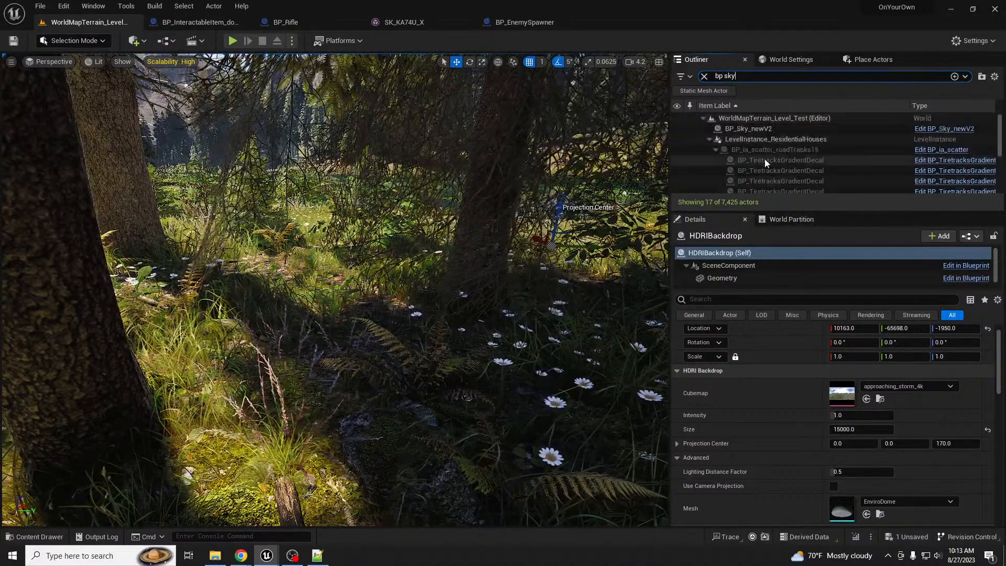
left_click(754, 129)
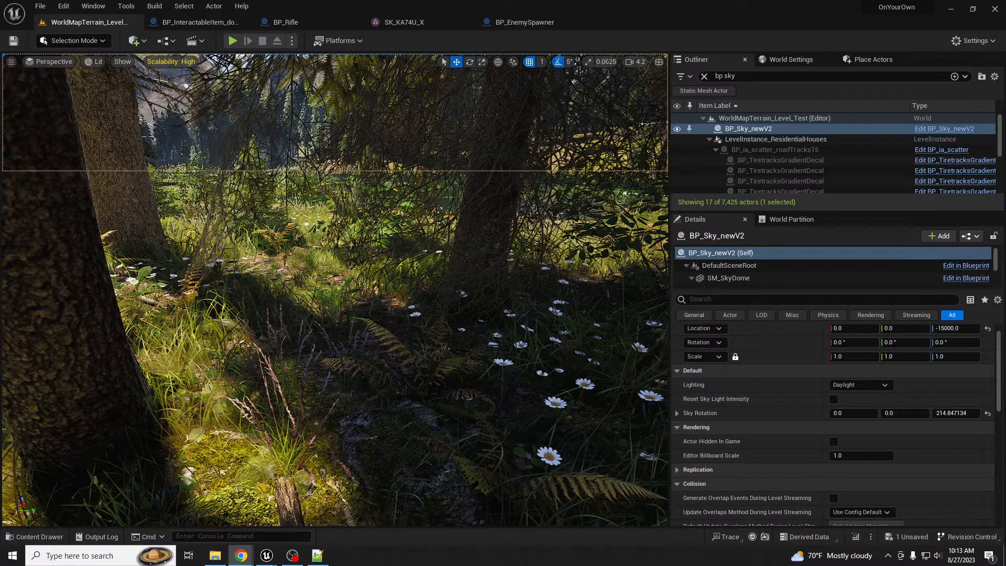
Open the BP_Sky_newV2 blueprint beside the viewport and filter its PostProcess component's settings for "ambient"
left_click_drag(1005, 194, 475, 109)
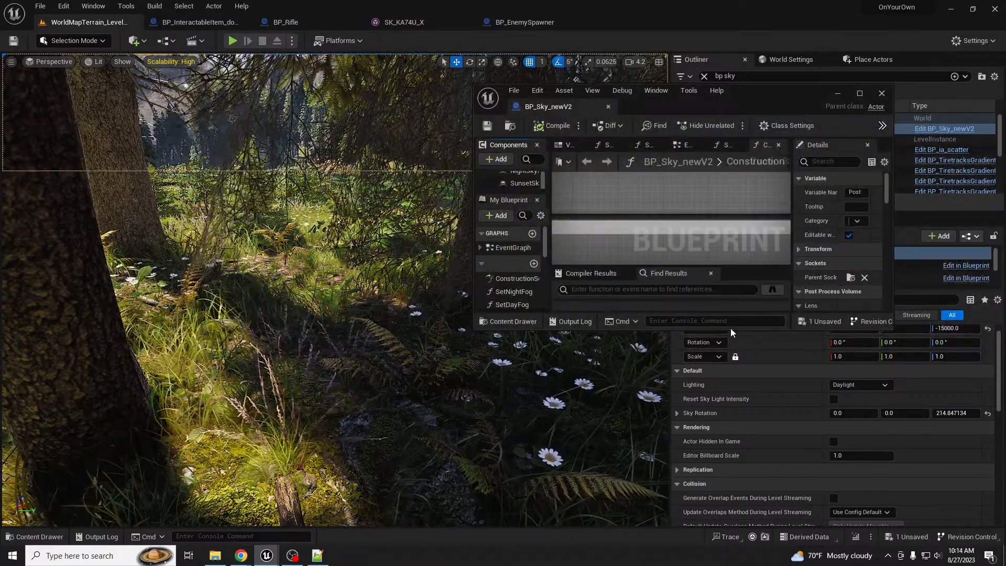
left_click_drag(730, 328, 718, 493)
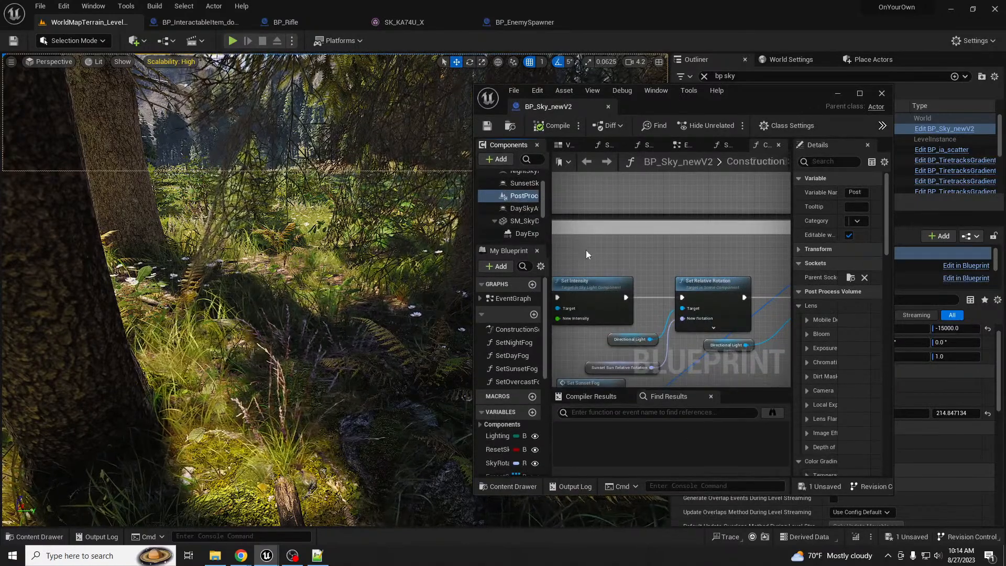
left_click_drag(791, 275, 718, 276)
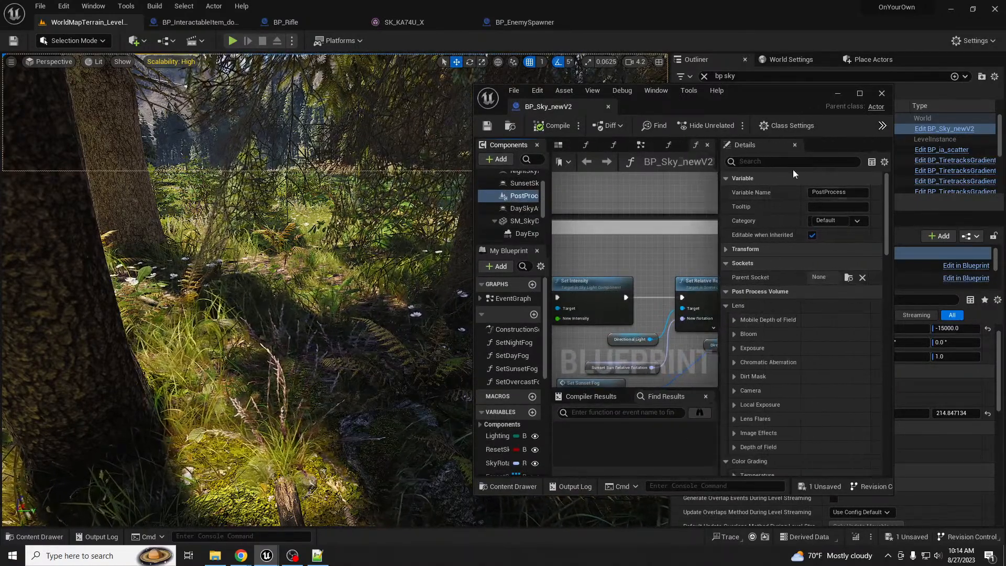
left_click(832, 164)
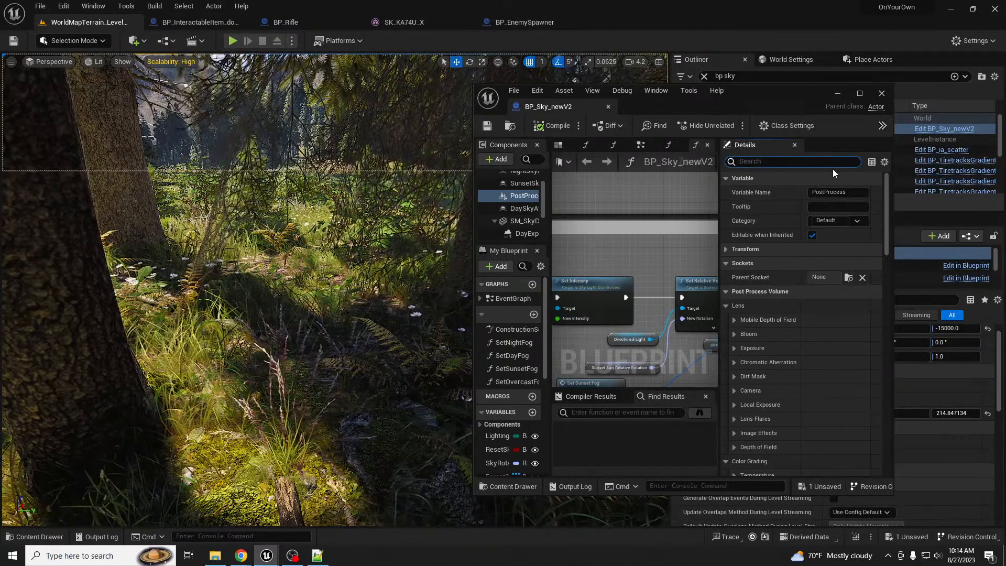
type("ambient")
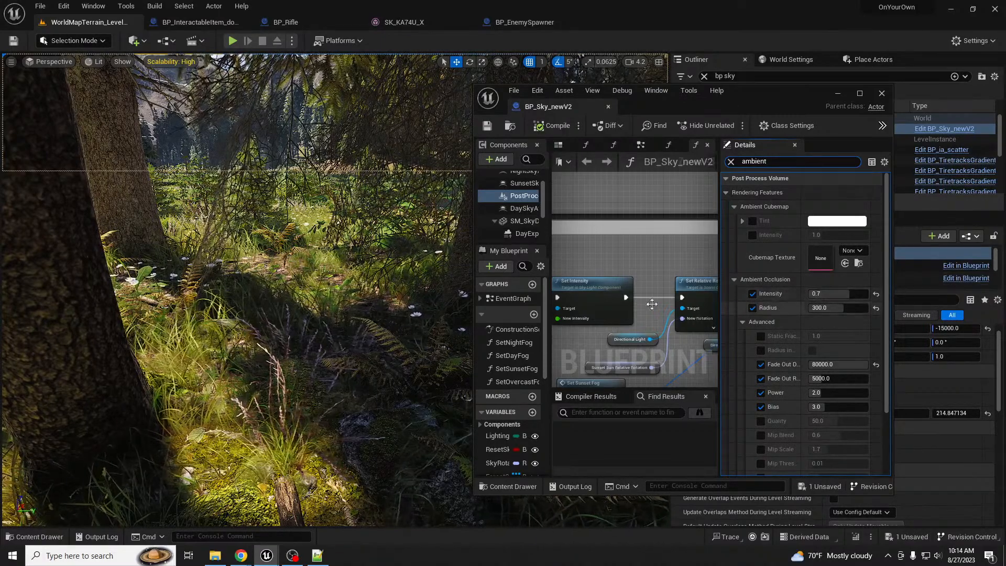
Set the PostProcess component's ambient occlusion power to 8 and compile the blueprint
left_click(837, 393)
type("8")
key("Return")
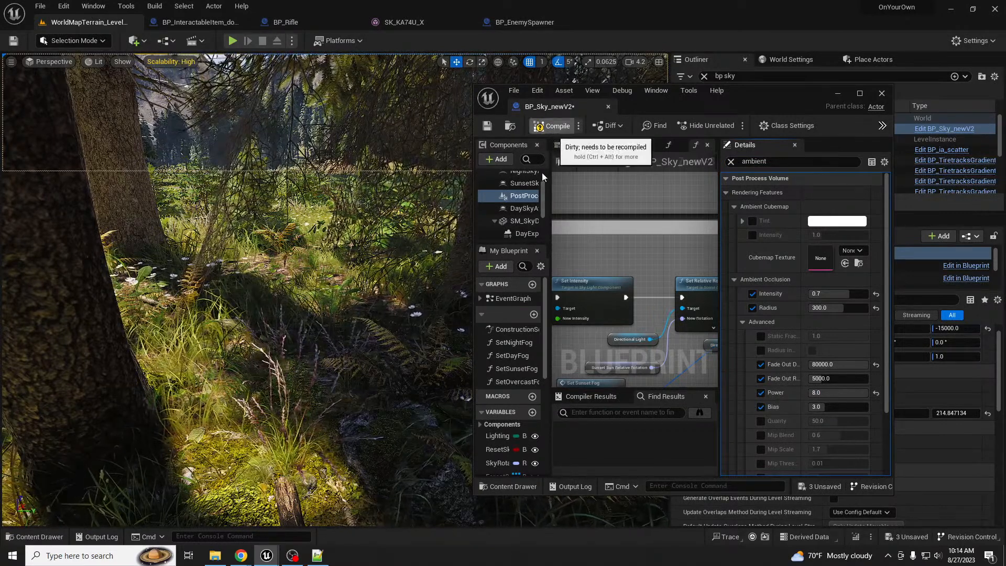
key("F7")
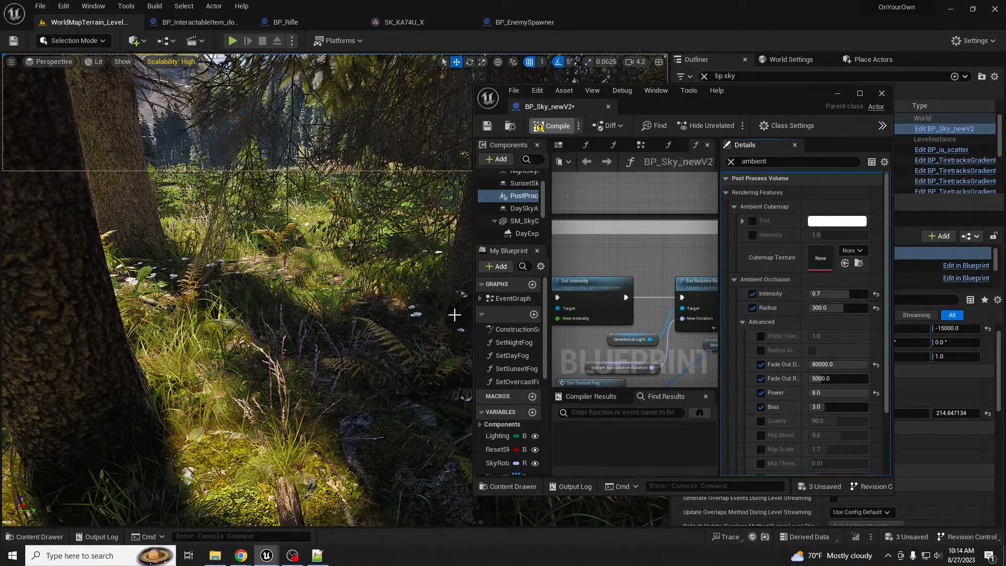
Switch r.Lumen.DiffuseIndirect.SSAO to 1, 0 and back to 1 to compare the occlusion with the power of 8
left_click(248, 531)
key("Up")
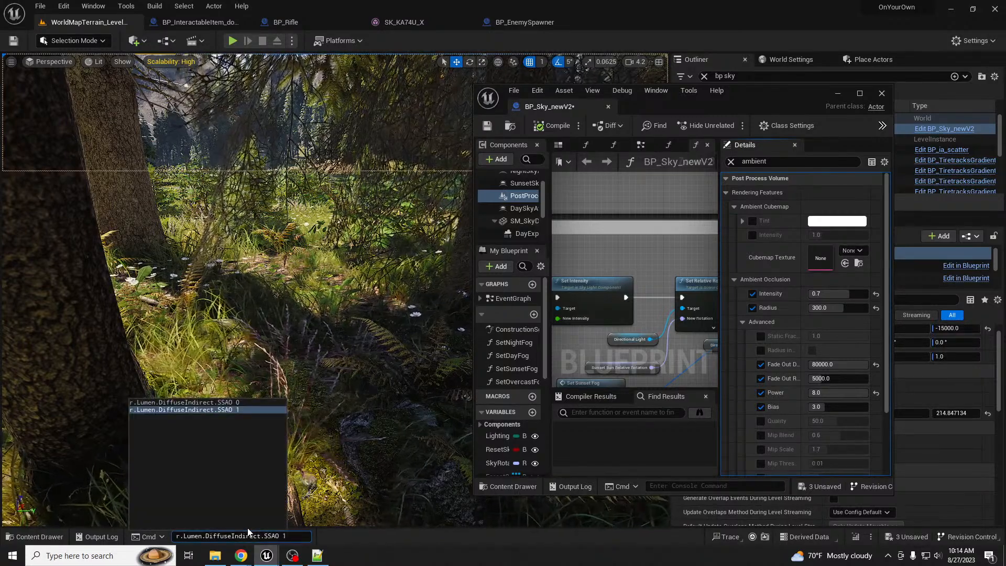
key("Return")
key("Up")
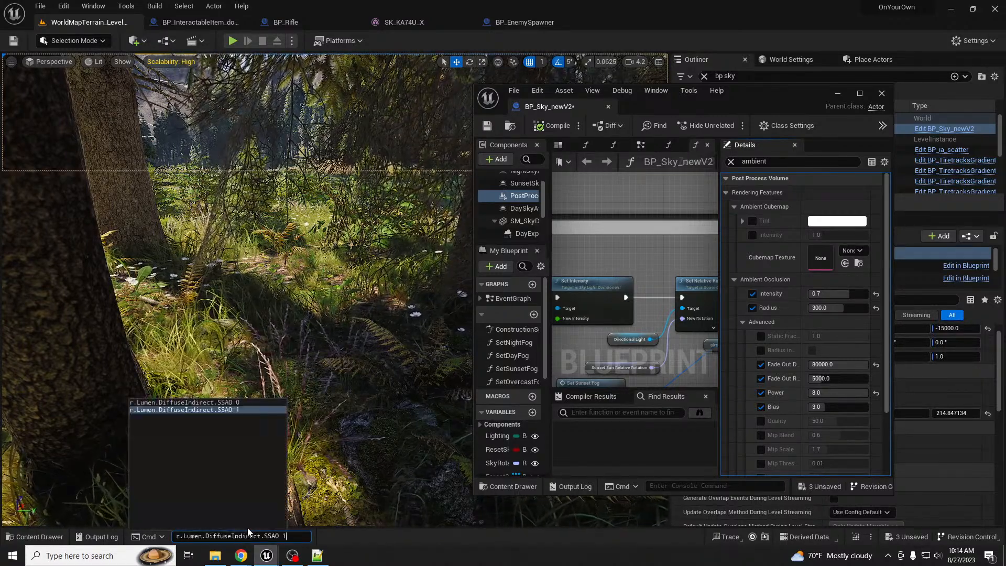
key("BackSpace")
type("0")
key("Return")
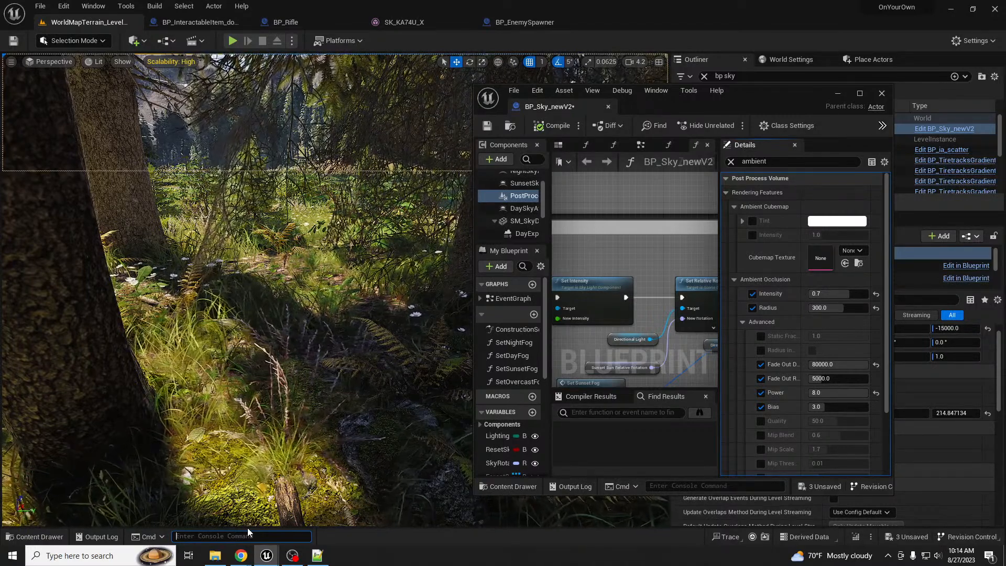
key("Up")
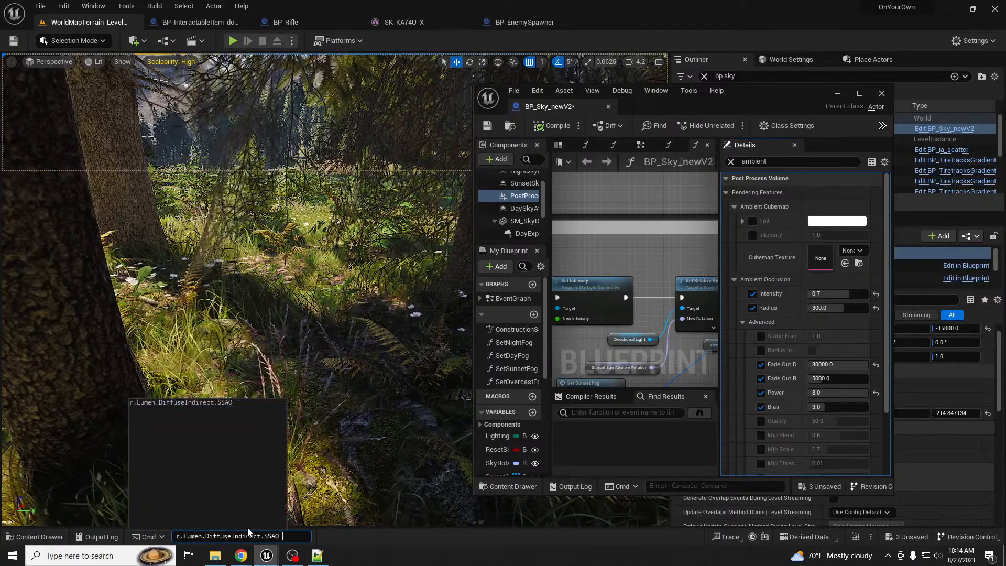
type("1")
key("Return")
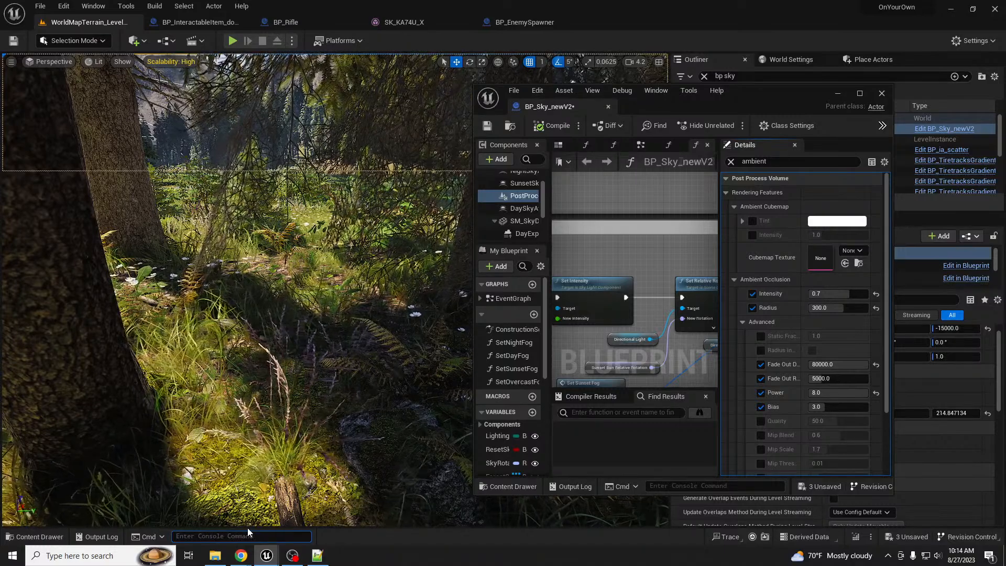
Move the sky blueprint window off the viewport and show the FPS counter over a view across the lake
left_click_drag(751, 97, 1005, 115)
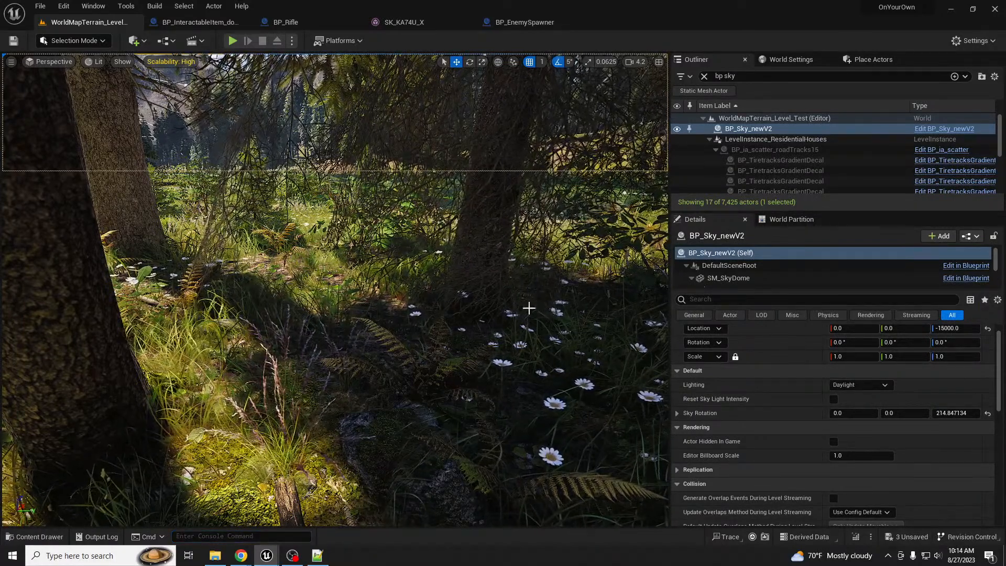
key("w")
right_click_drag(503, 324, 545, 292)
key("w")
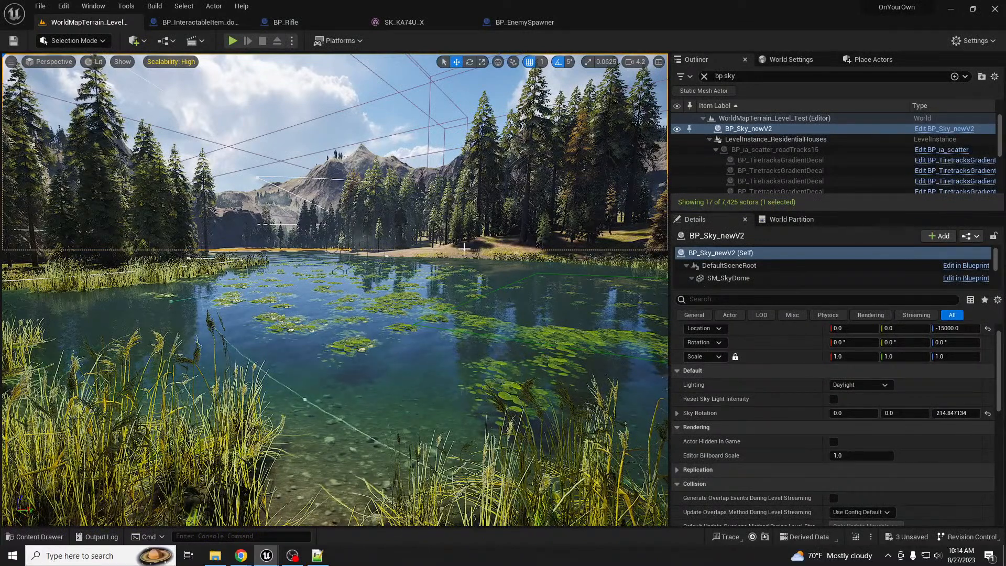
left_click(15, 62)
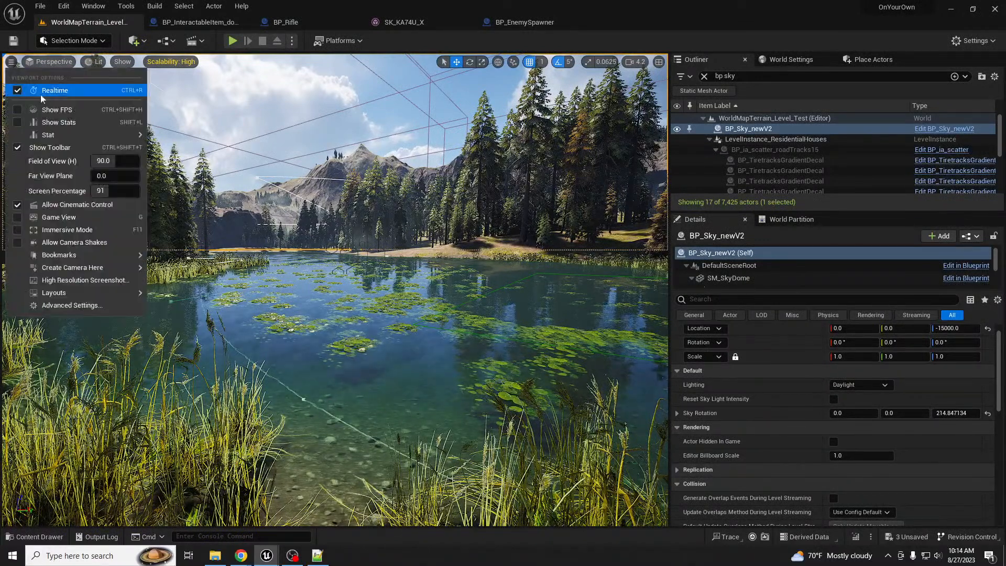
left_click(19, 109)
mouse_move(52, 147)
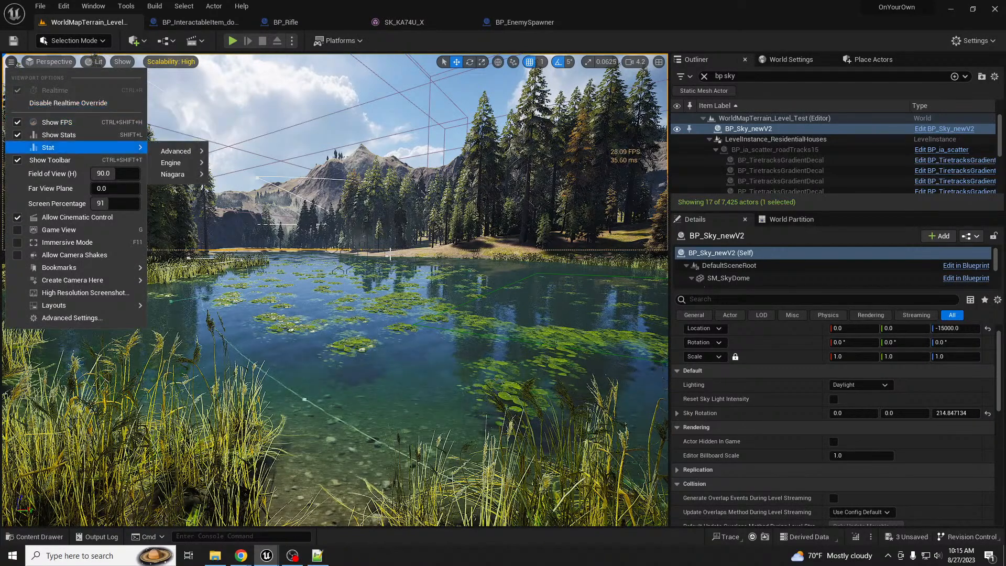
left_click(395, 261)
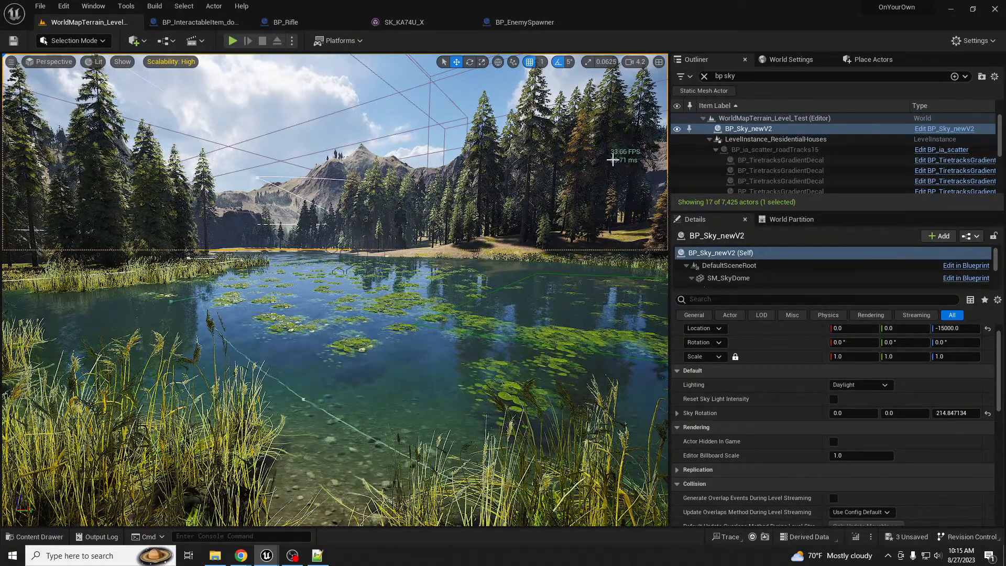
Hide BP_Sky_newV2, find HDRIBackdrop by searching the actors for "hdri", and make it visible to view the lakeshore under its lighting
left_click(676, 129)
left_click(736, 76)
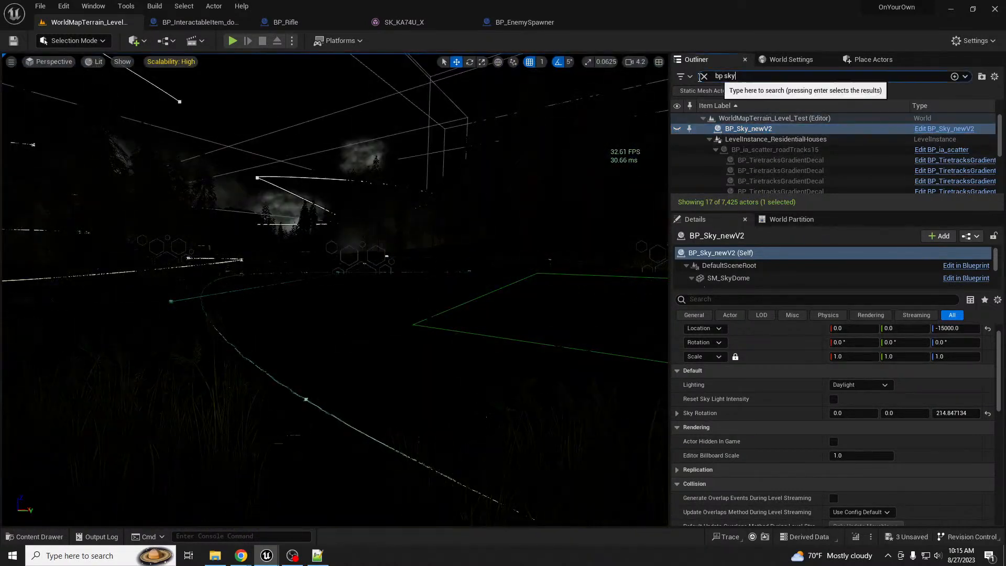
type("hdri")
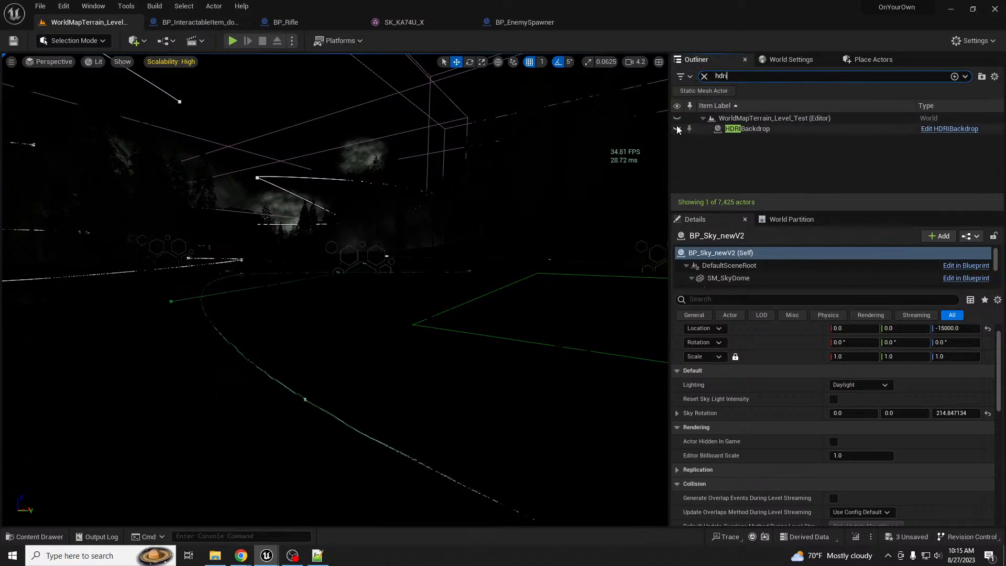
left_click(677, 129)
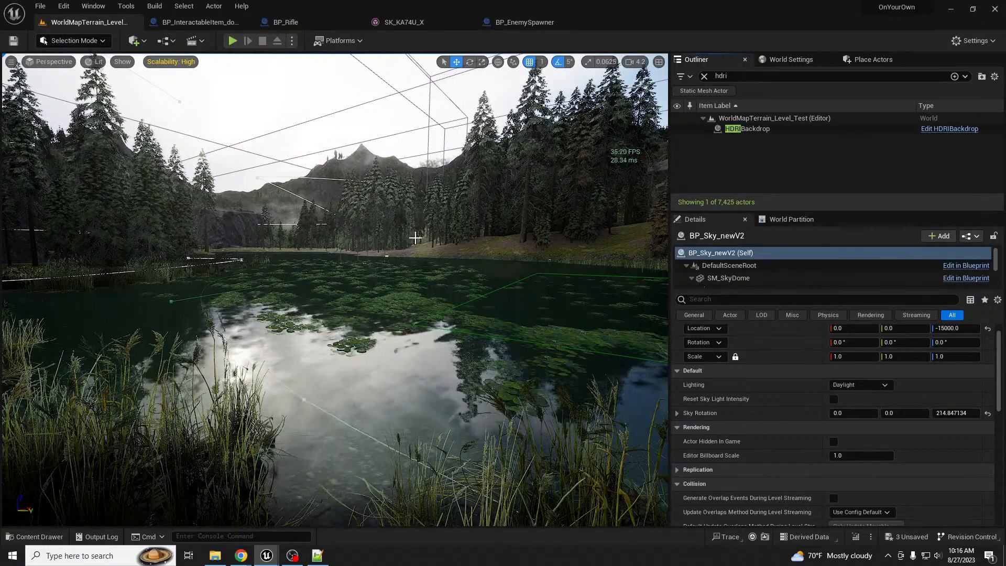
key("w")
right_click_drag(415, 238, 367, 330)
key("s")
key("a")
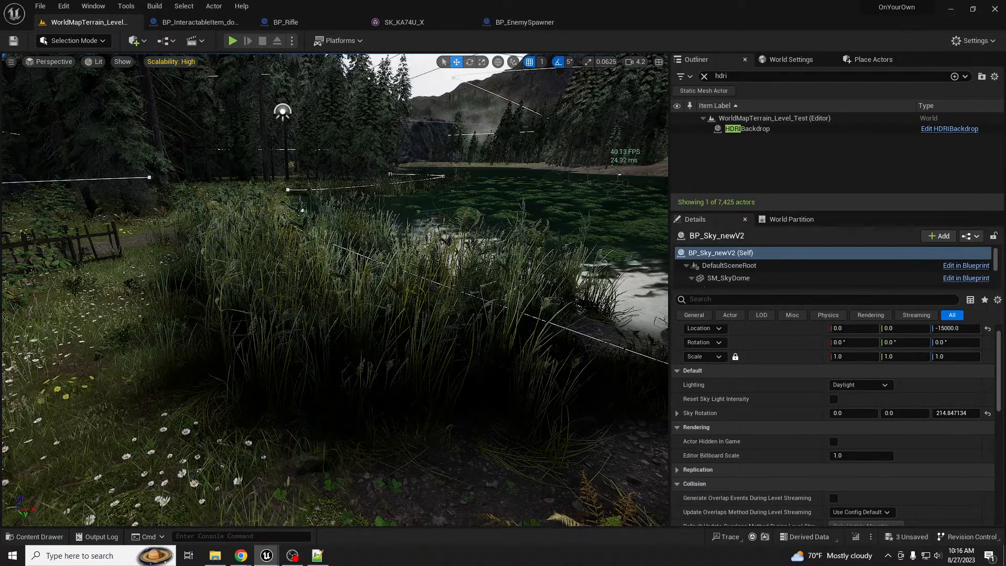
Inspect the light and ambient occlusion settings of the Skylight component in the HDRIBackdrop blueprint
left_click_drag(1005, 78, 650, 29)
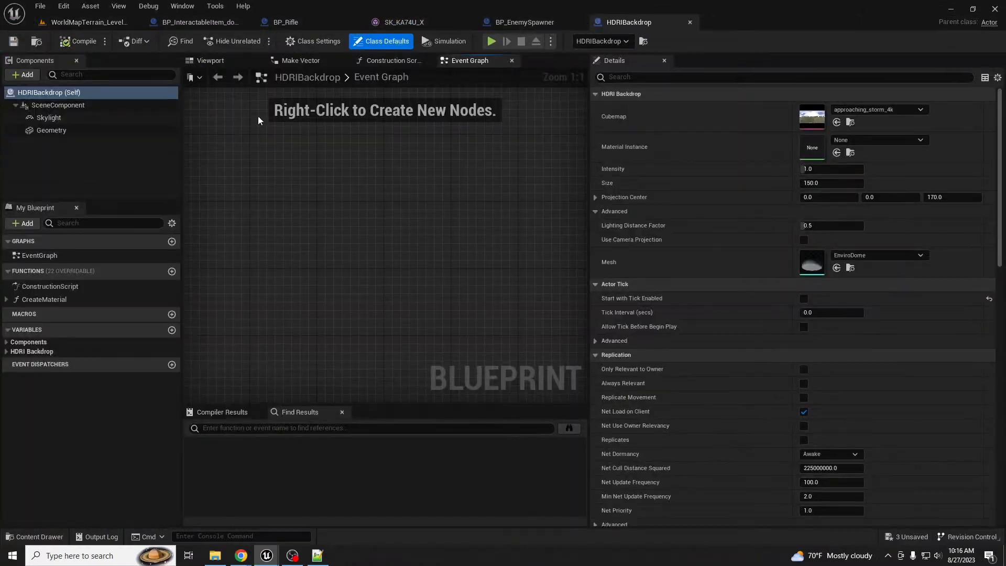
left_click(61, 117)
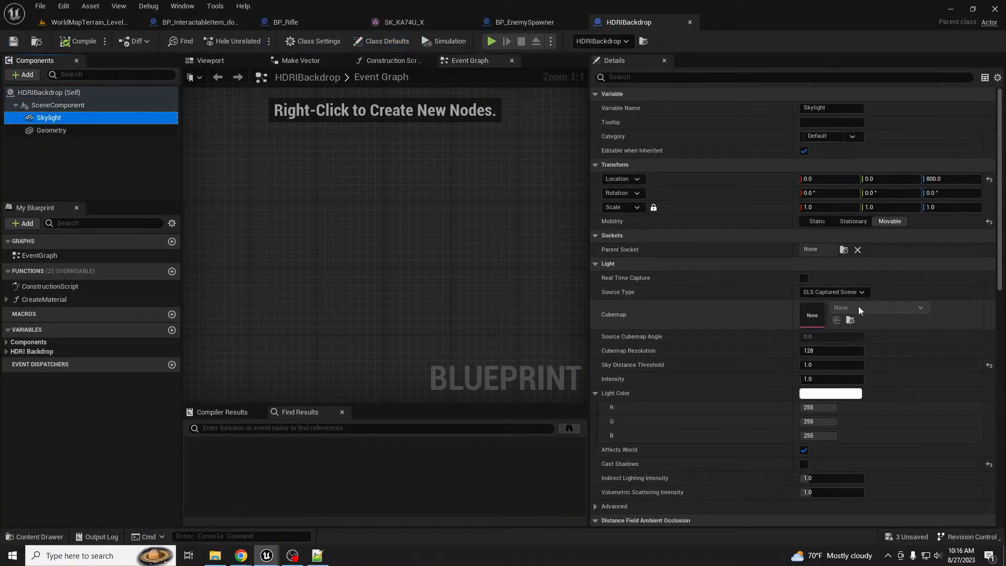
scroll(765, 353, "down", 2)
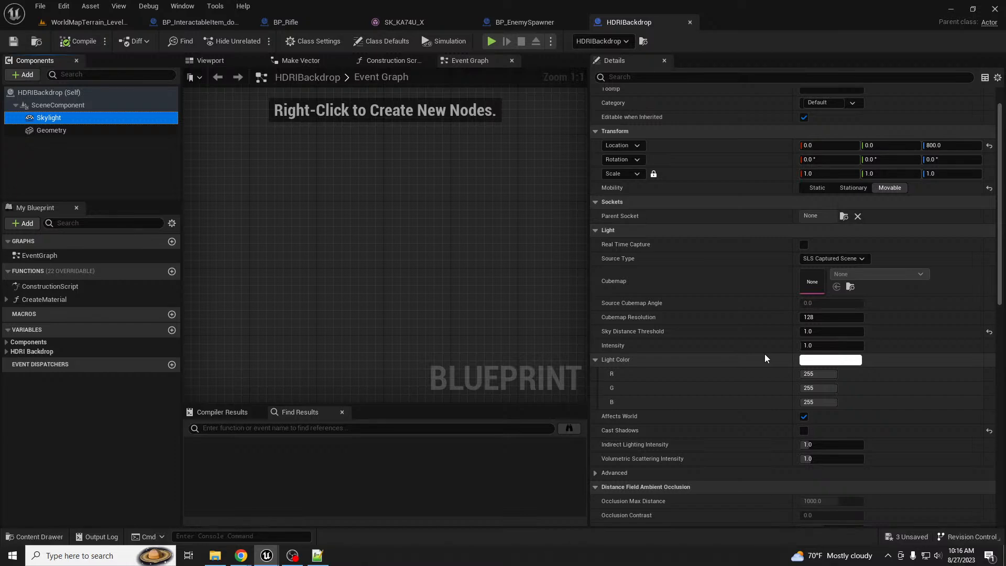
scroll(765, 354, "down", 4)
scroll(762, 355, "down", 7)
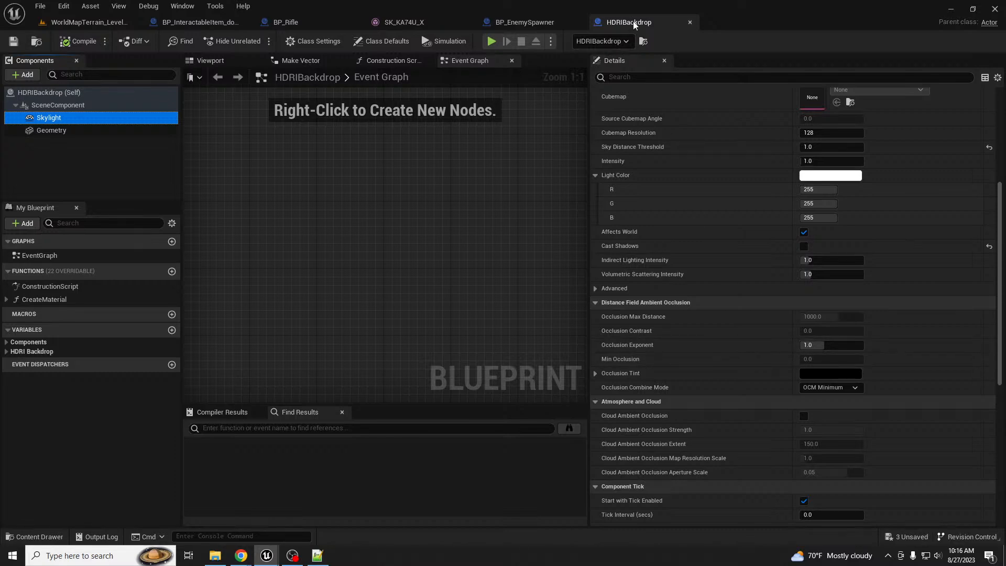
left_click_drag(642, 21, 995, 102)
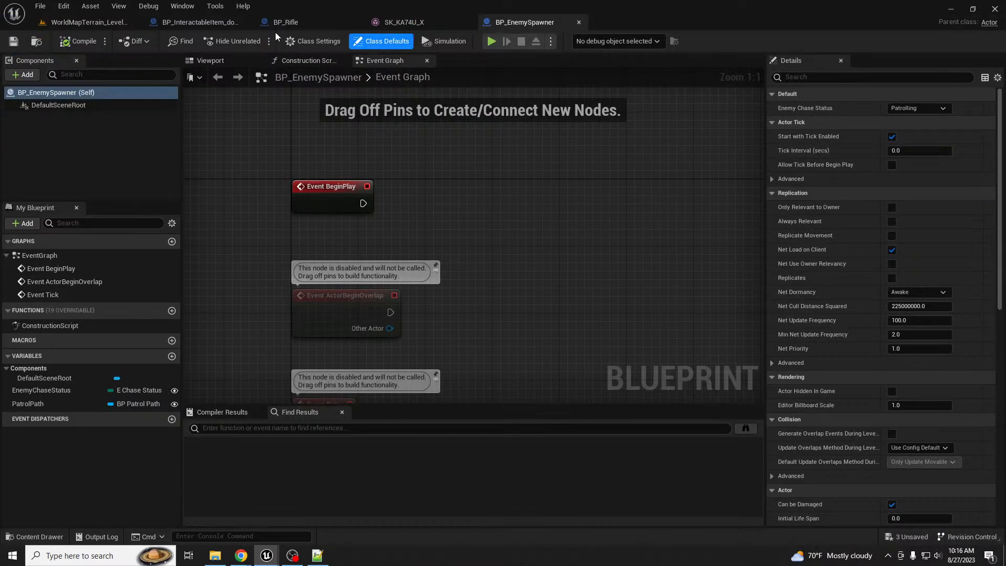
Return to the WorldMapTerrain level and select the HDRIBackdrop actor
left_click(99, 23)
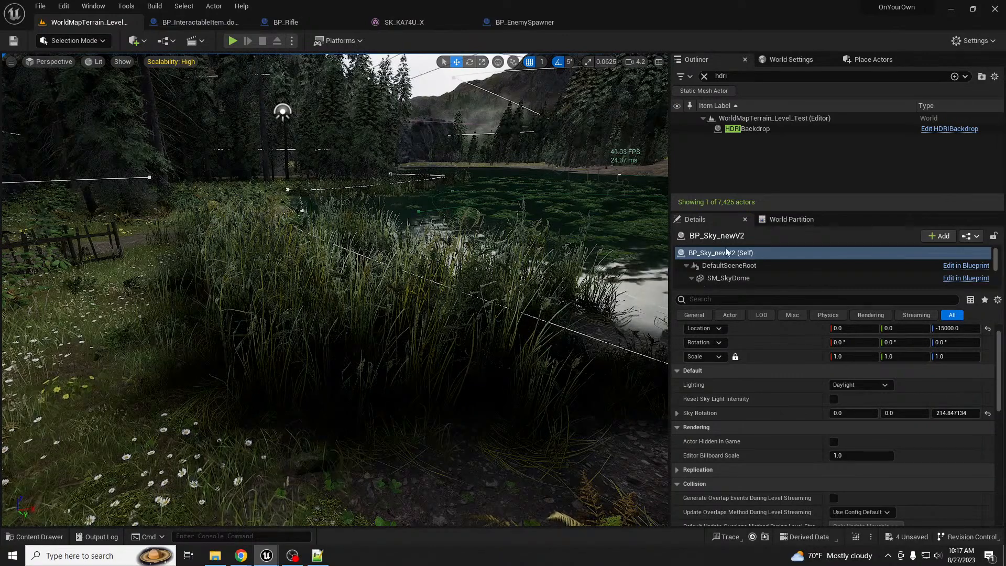
right_click_drag(568, 274, 603, 244)
key("Escape")
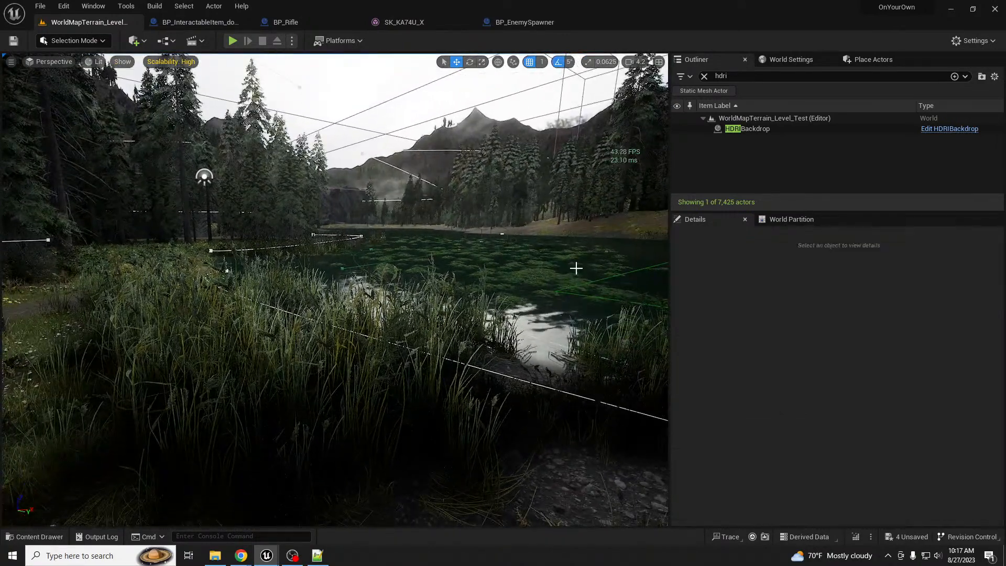
left_click(766, 129)
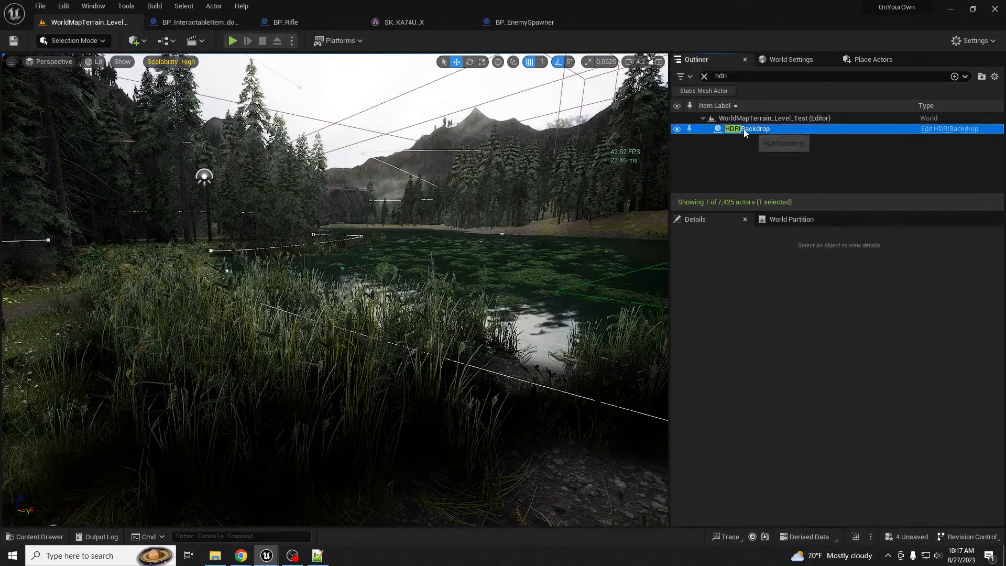
Find the Post Process Volume among the placeable actors with "postp" and place one beside the reeds on the lakeshore
left_click(870, 60)
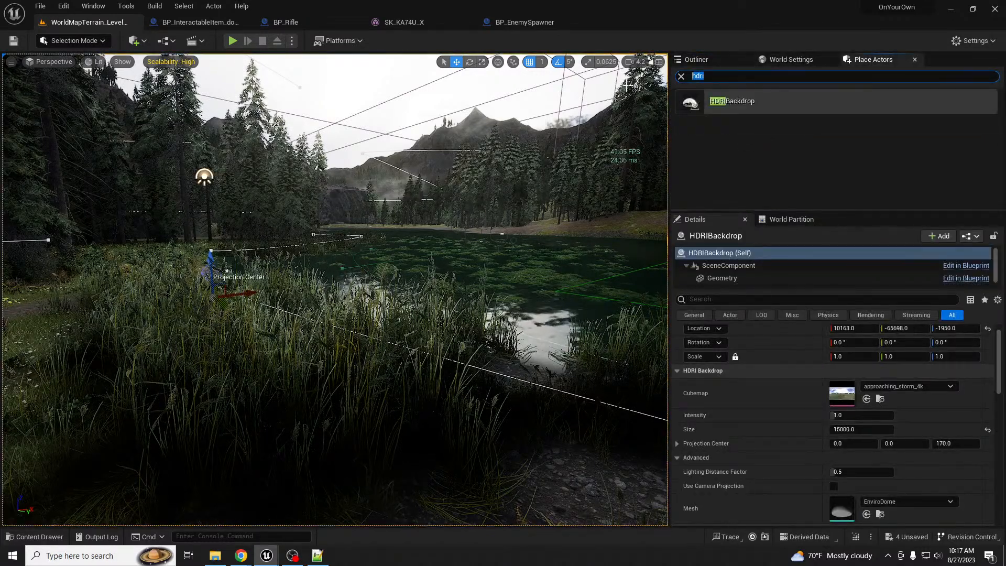
type("postp")
left_click_drag(699, 109, 52, 331)
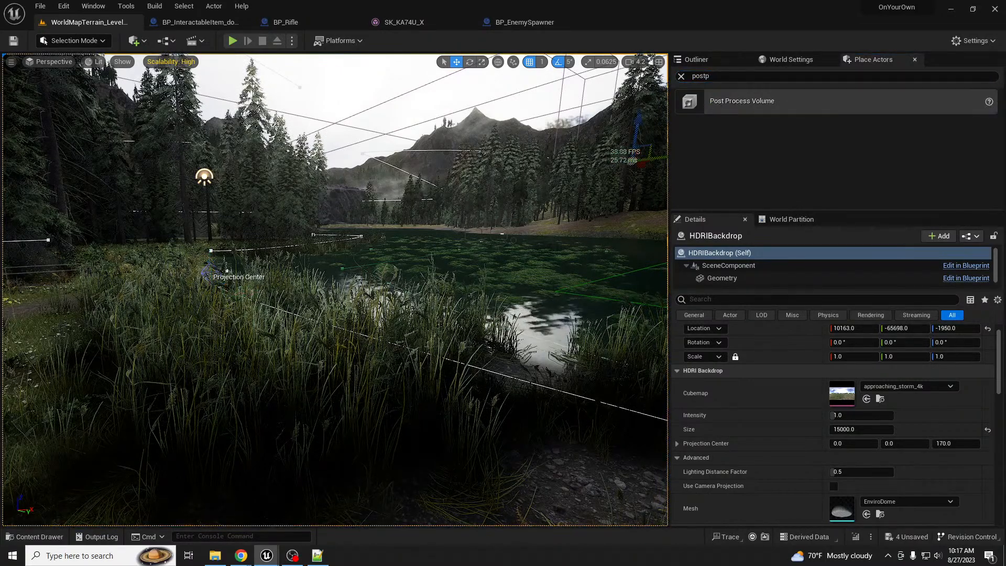
left_click(59, 330)
key("a")
mouse_move(122, 334)
right_mouse_down()
mouse_move(119, 301)
mouse_move(140, 336)
right_mouse_up()
key("w")
left_click(227, 360)
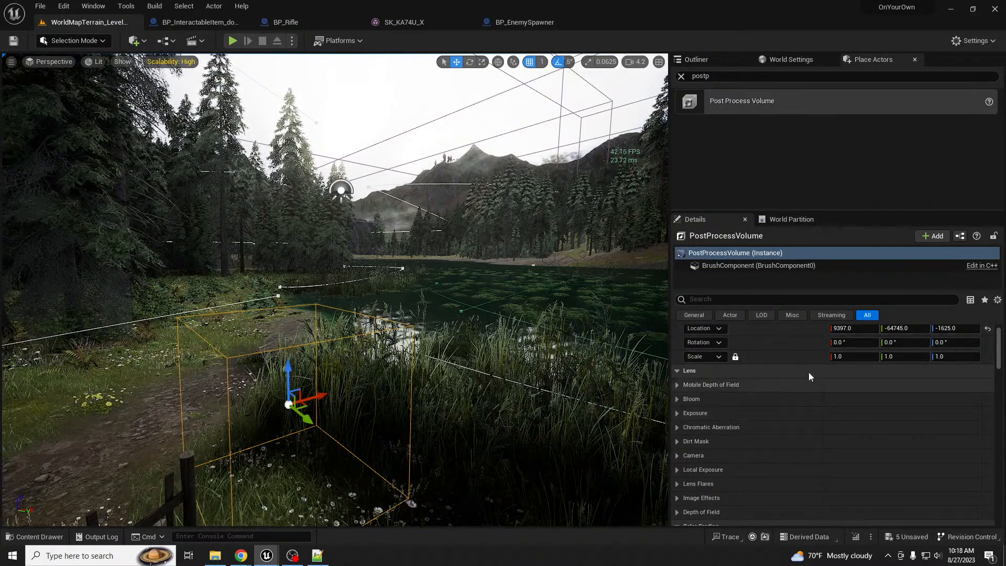
Enable the post process volume's Global Illumination and Reflections method overrides with both set to Lumen
left_click_drag(869, 214, 870, 166)
scroll(769, 450, "down", 10)
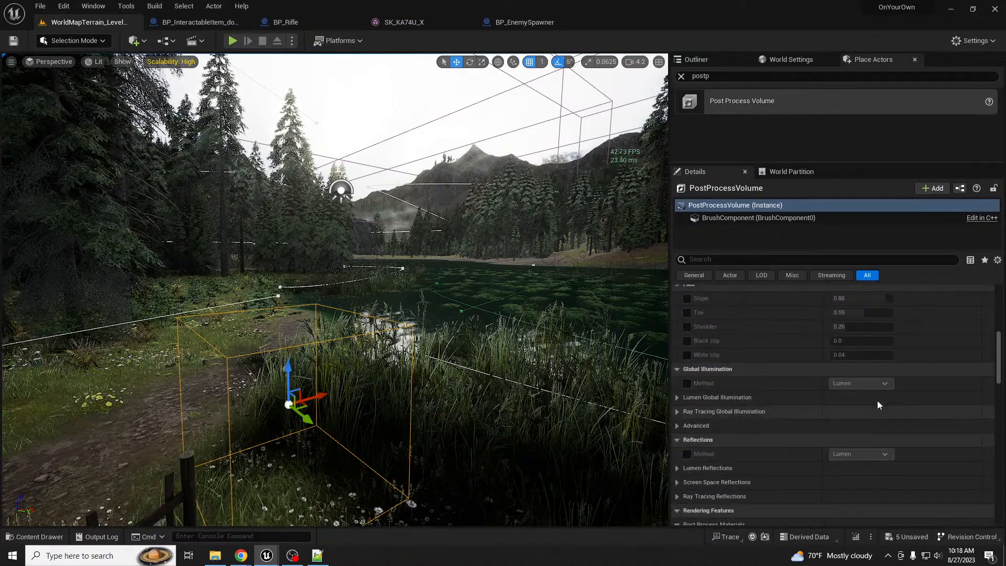
left_click(687, 384)
left_click(687, 454)
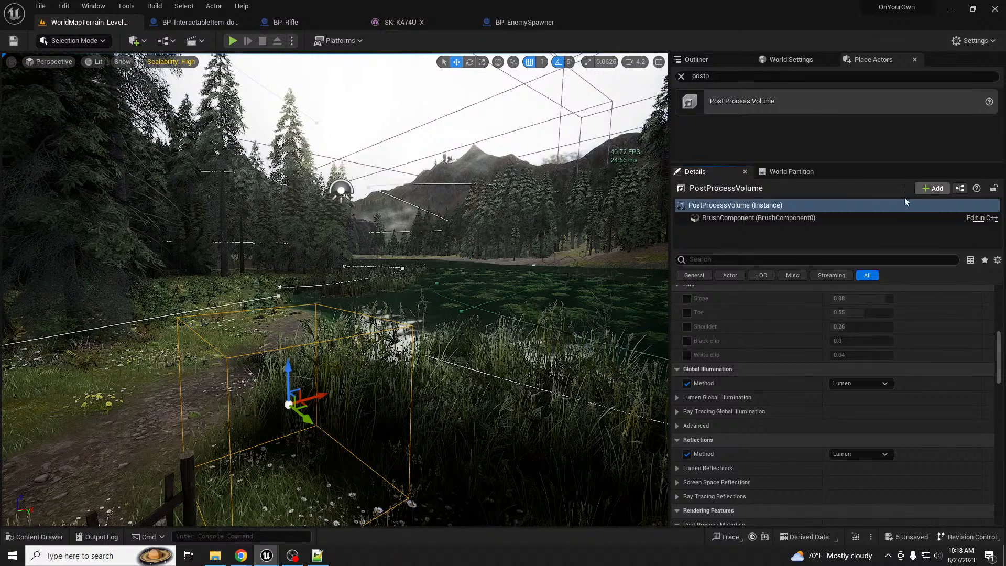
Search the level's actors for "sky" and clear the search filter
left_click(715, 63)
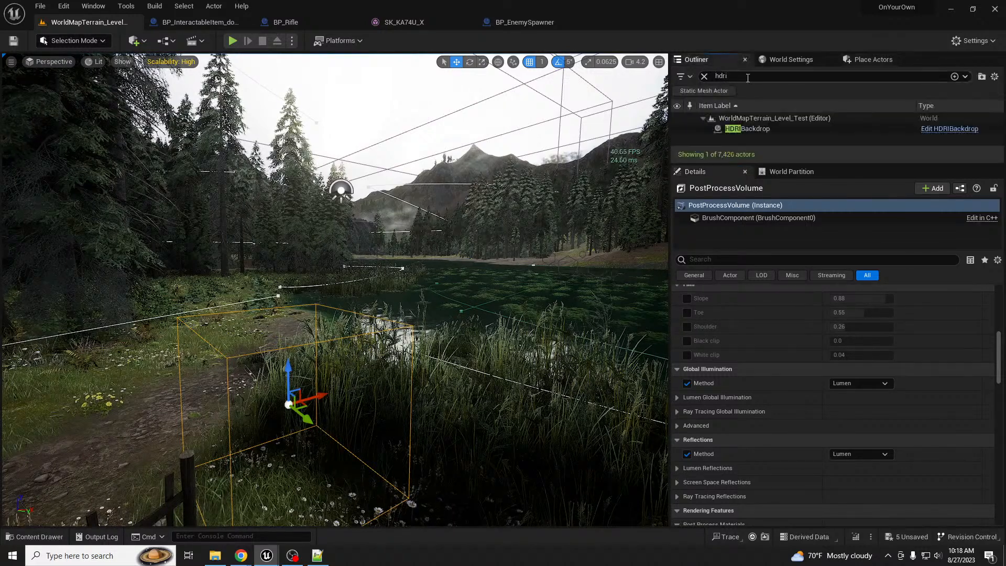
double_click(737, 77)
type("sky")
left_click(704, 76)
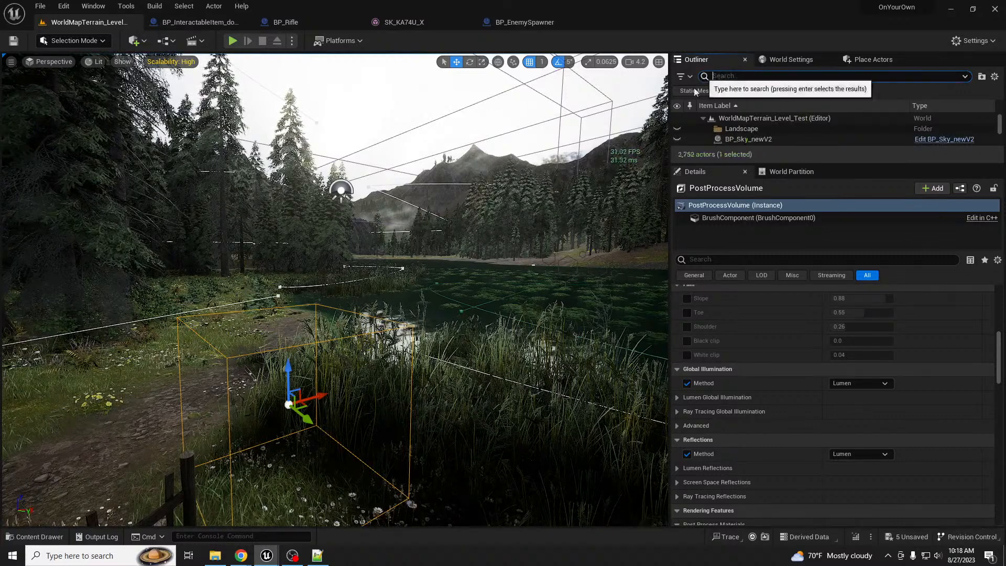
Filter the post process volume's settings for "unb" and enable Infinite Extent (Unbound)
left_click(755, 260)
type("unb")
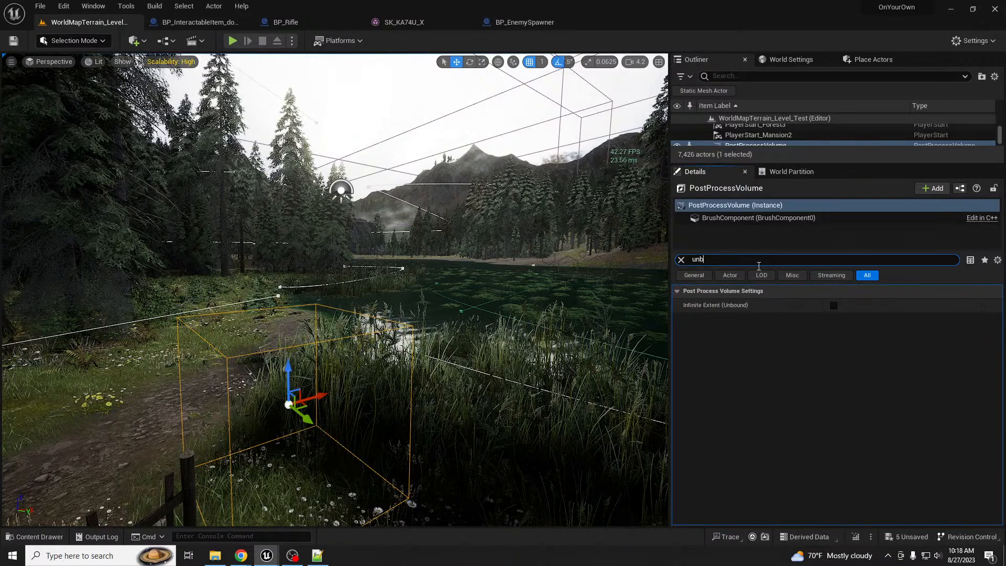
left_click(833, 305)
right_click_drag(484, 373, 507, 371)
key("s")
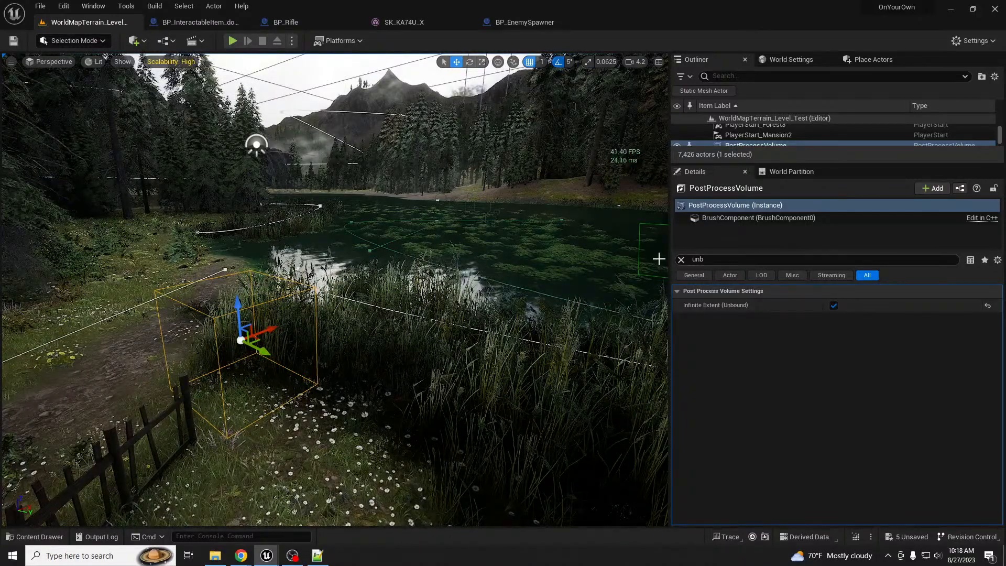
Clear the settings filter and override the volume's exposure compensation with about 1.24
left_click(681, 259)
scroll(730, 413, "down", 2)
left_click(676, 396)
left_click(677, 396)
left_click(677, 339)
left_click(695, 368)
mouse_move(857, 369)
left_mouse_down()
mouse_move(891, 369)
mouse_move(849, 369)
mouse_move(869, 369)
mouse_move(858, 369)
left_mouse_up()
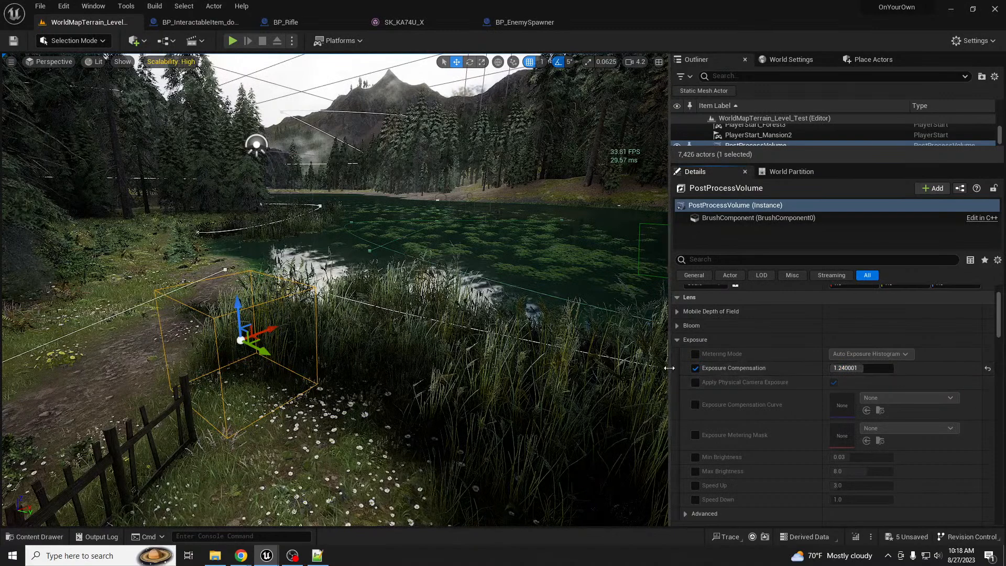
Try an ambient occlusion intensity of about 0.82 on the post process volume, reset it and disable the override
scroll(714, 415, "down", 8)
scroll(719, 418, "down", 6)
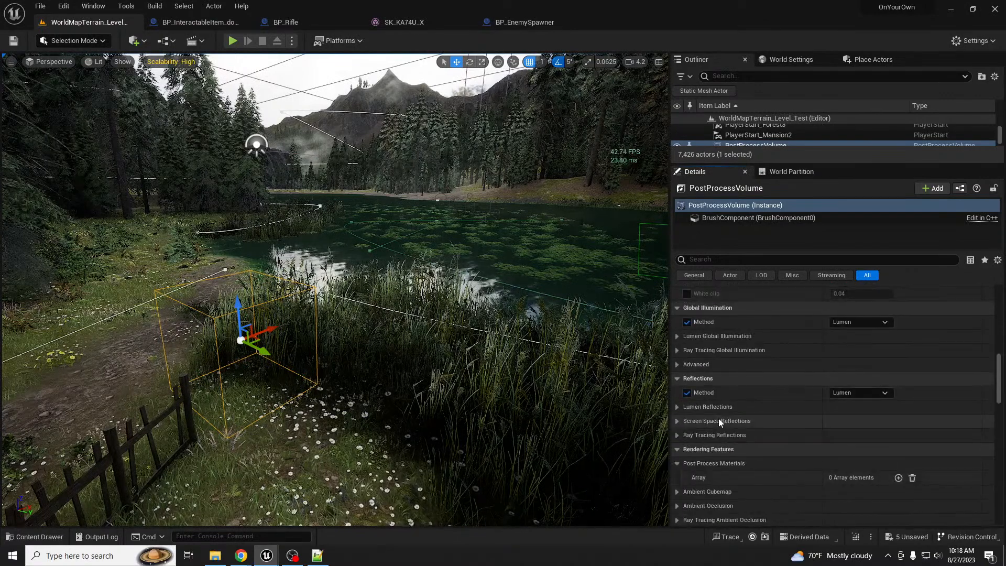
left_click(677, 373)
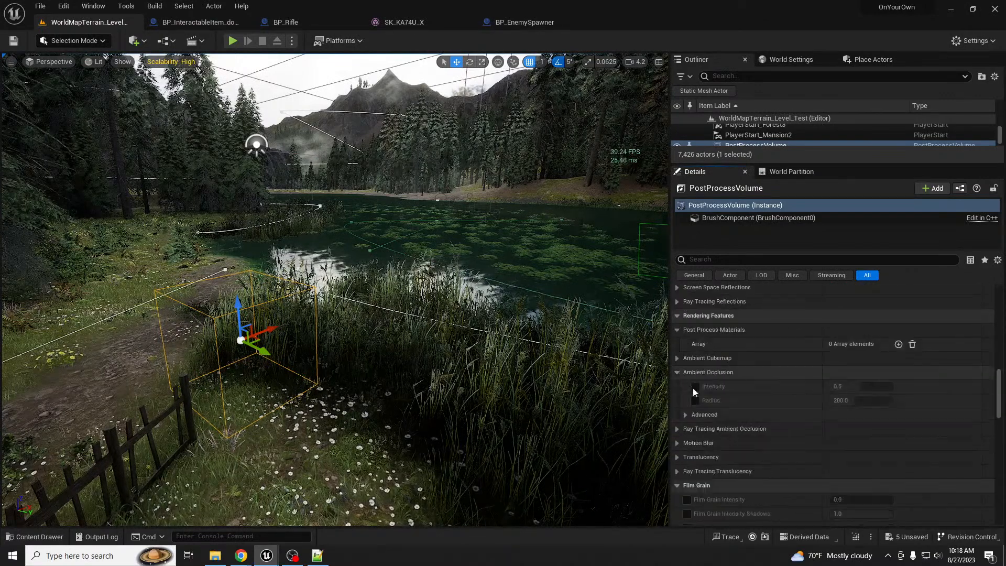
left_click(696, 387)
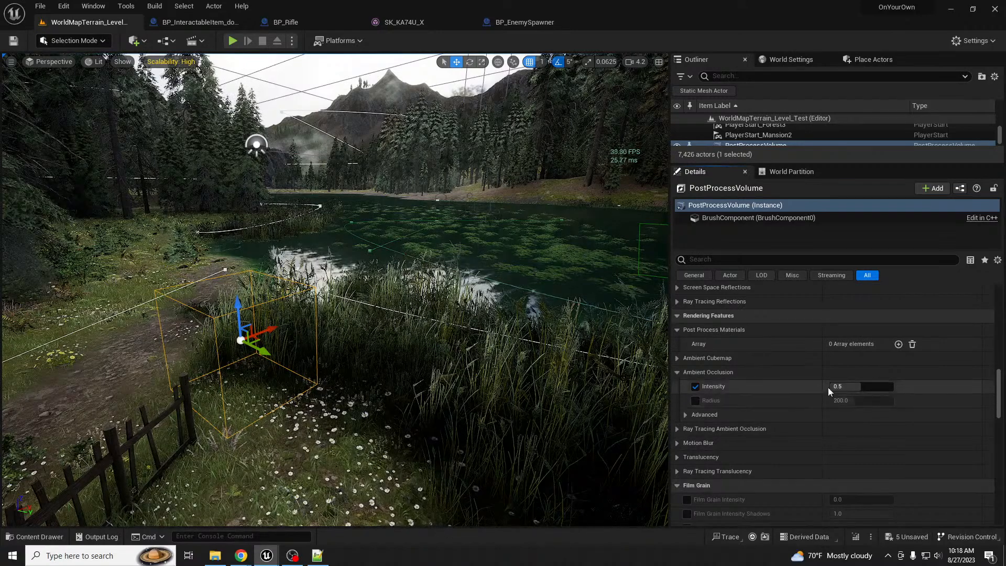
mouse_move(851, 386)
left_mouse_down()
mouse_move(874, 387)
mouse_move(852, 387)
left_mouse_up()
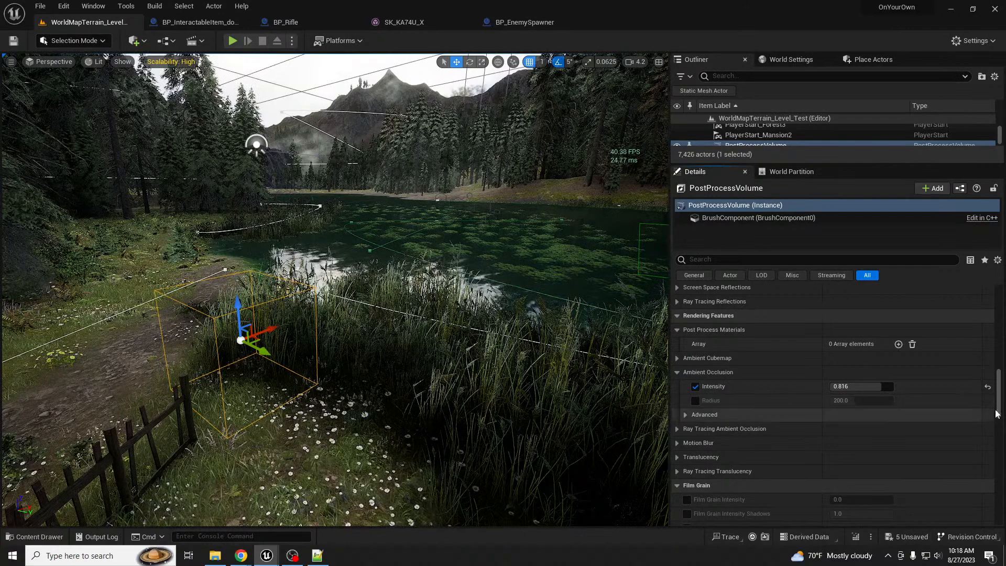
left_click(987, 386)
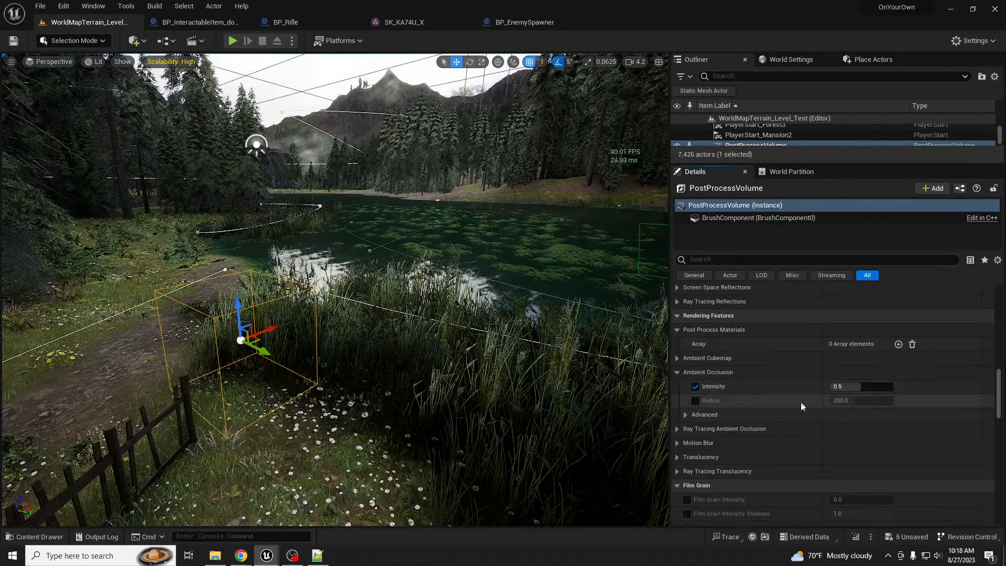
left_click(695, 387)
Override the volume's advanced ambient occlusion Power with about 3.13 and collapse the Ambient Occlusion settings
left_click(685, 414)
left_click(685, 414)
left_click(684, 414)
left_click(703, 485)
left_click_drag(843, 484, 885, 484)
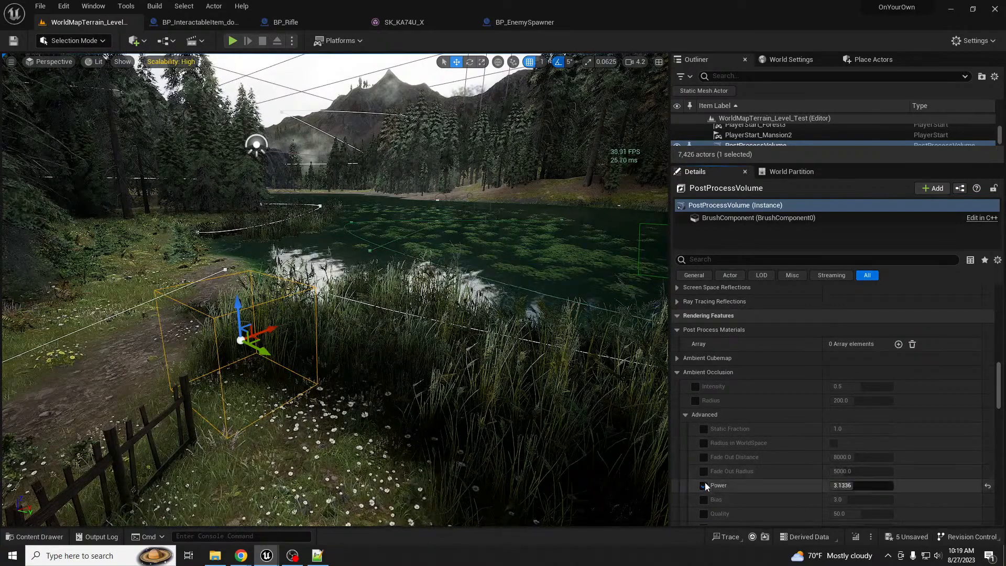
left_click(677, 372)
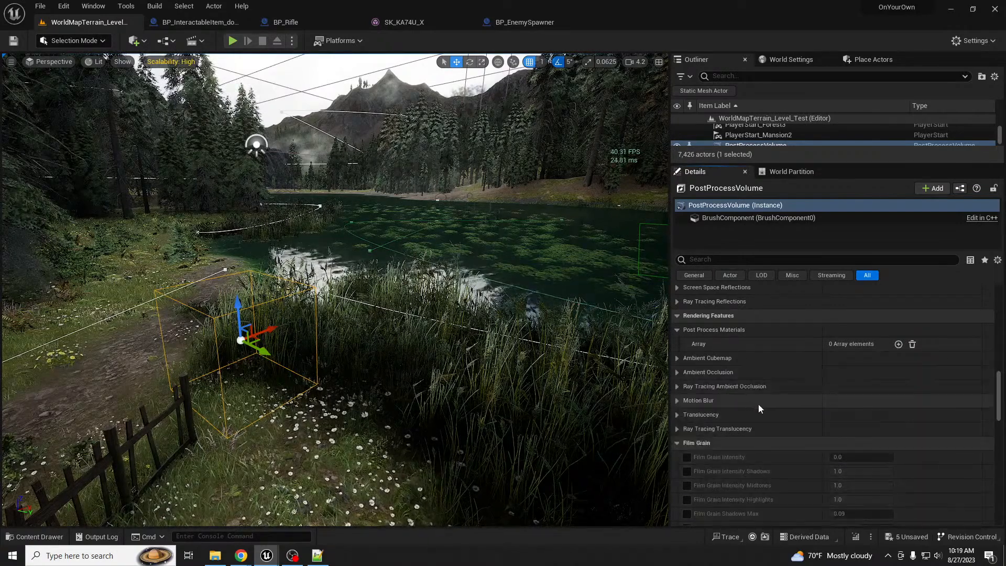
Select the HDRI backdrop and try autumn_hockey_4k as its cubemap over the lake
right_click_drag(340, 394, 257, 389)
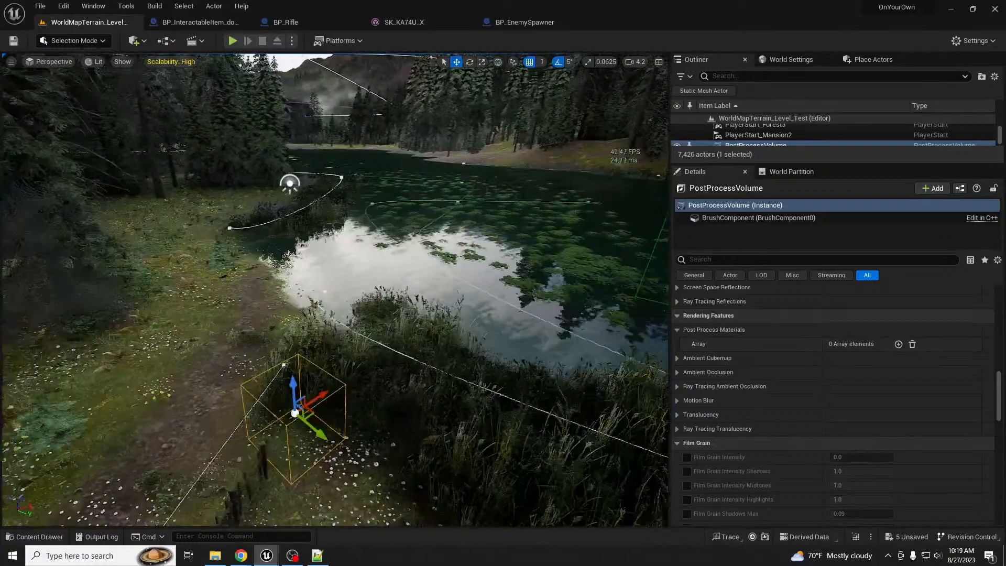
right_click_drag(335, 289, 366, 243)
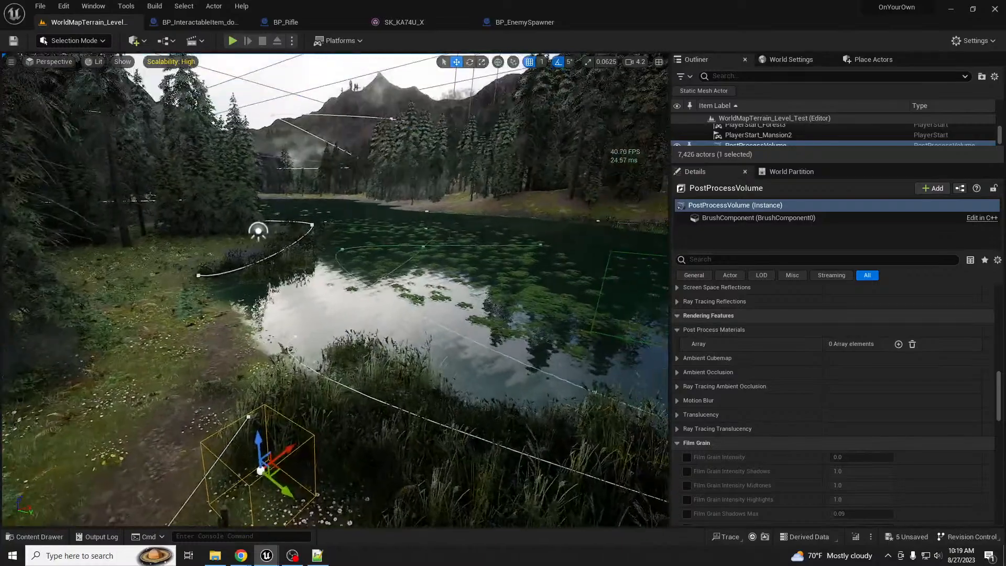
left_click(340, 256)
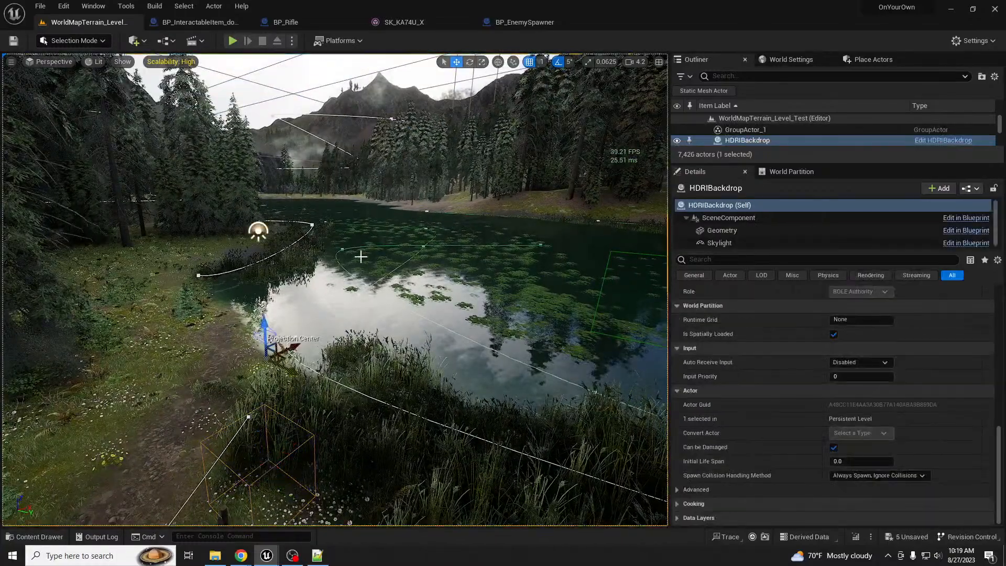
scroll(891, 419, "up", 10)
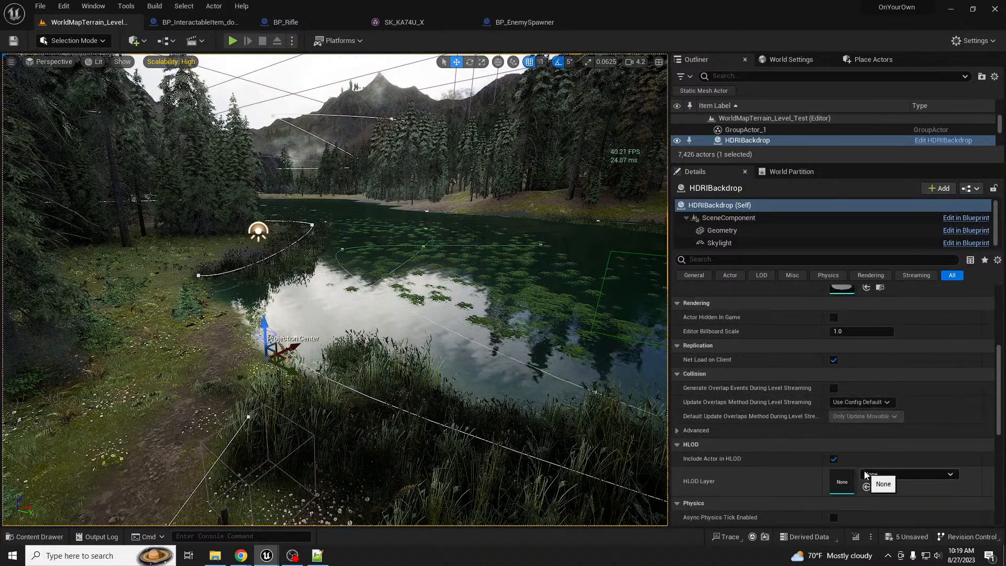
scroll(870, 446, "up", 3)
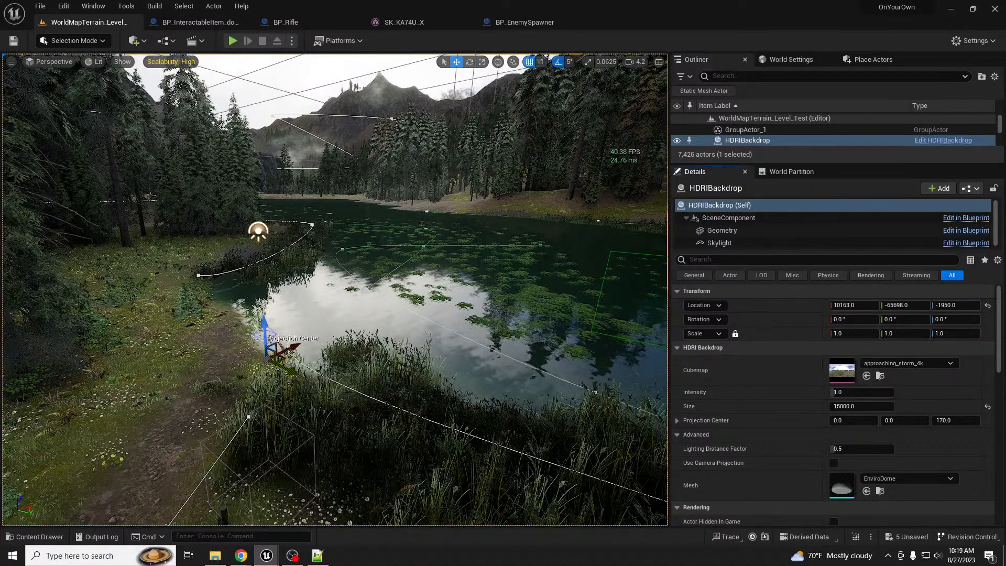
left_click(866, 376)
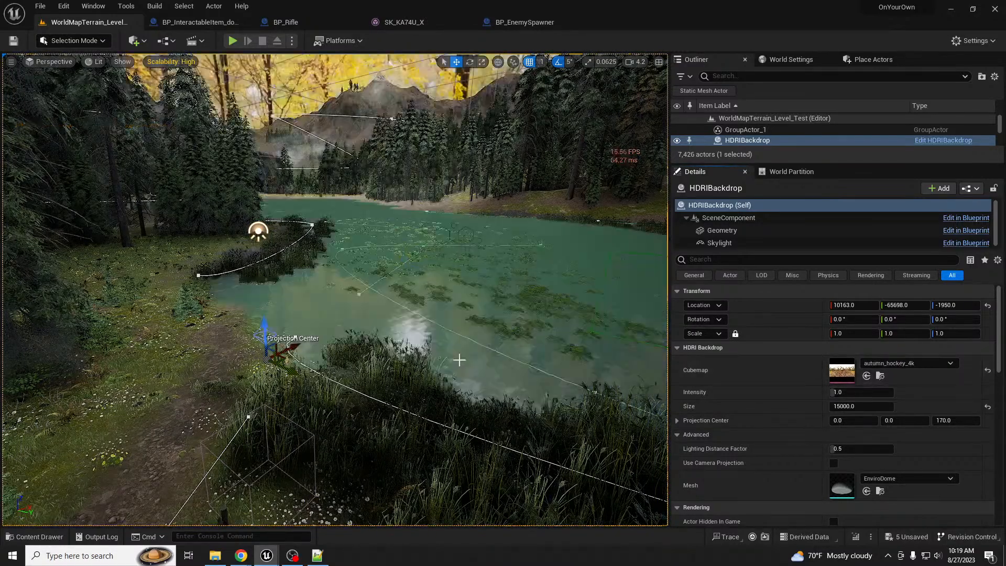
right_click_drag(449, 348, 502, 289)
mouse_move(325, 468)
right_mouse_down()
mouse_move(273, 470)
mouse_move(275, 519)
mouse_move(325, 469)
right_mouse_up()
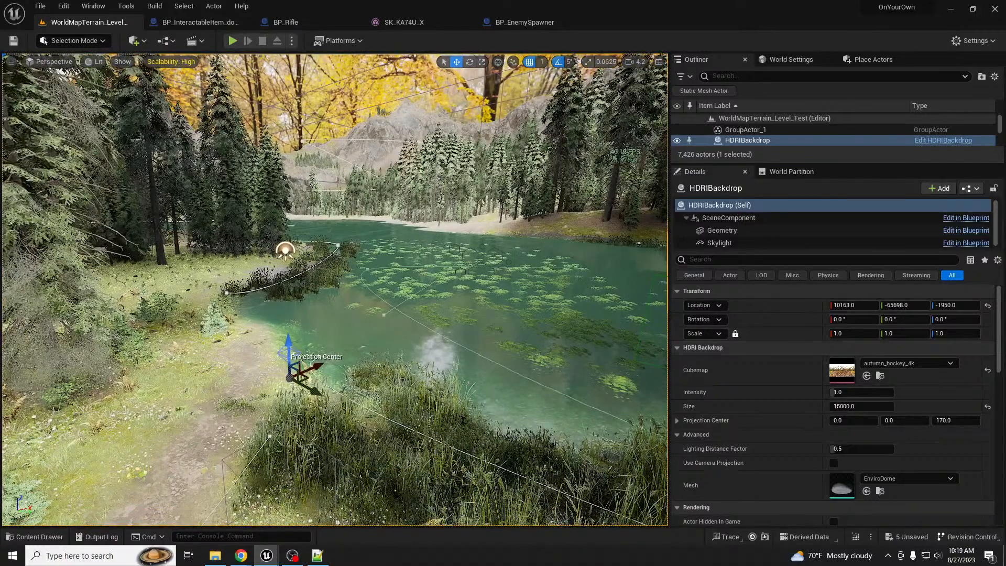
Reset the post process volume's exposure compensation to 1.0 and disable its override
left_click(224, 463)
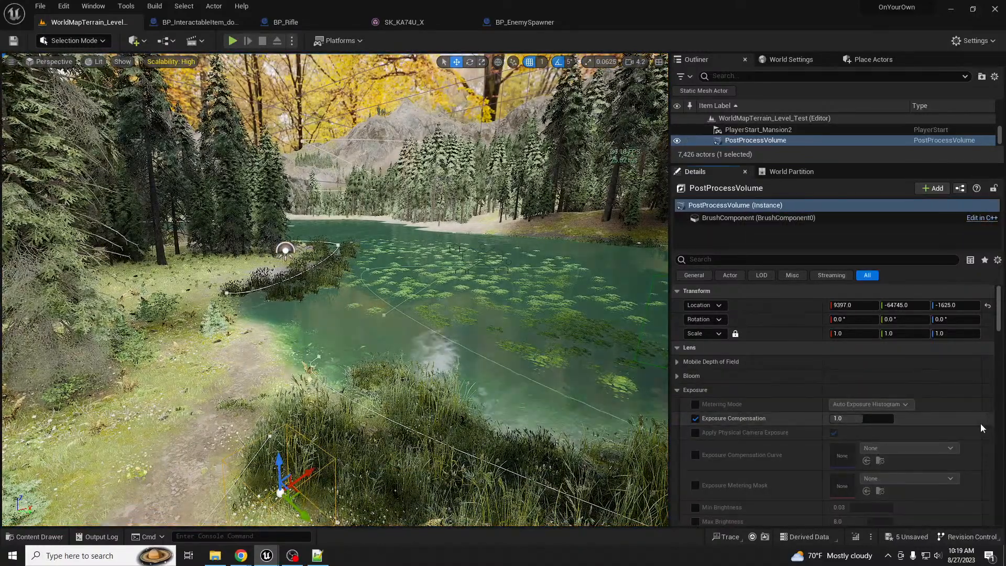
left_click(695, 418)
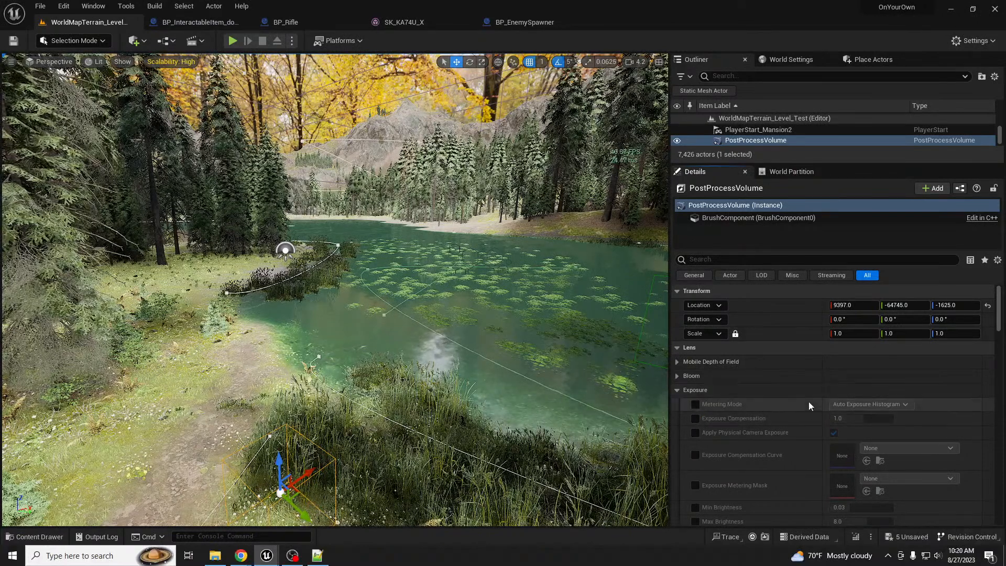
Filter the post process volume's settings for "lut" and enable the Color Grading LUT override without assigning a texture
scroll(798, 411, "down", 10)
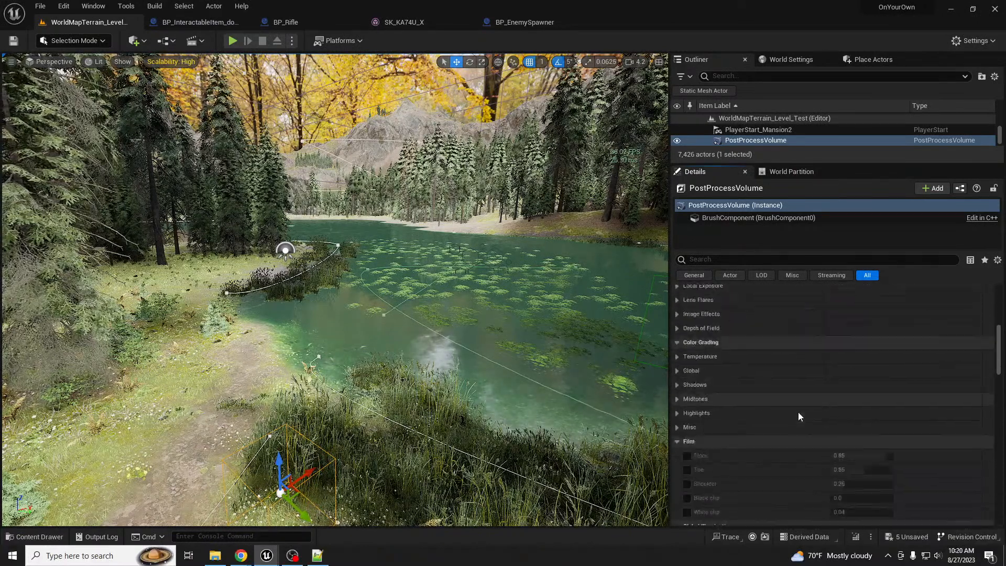
scroll(798, 414, "down", 5)
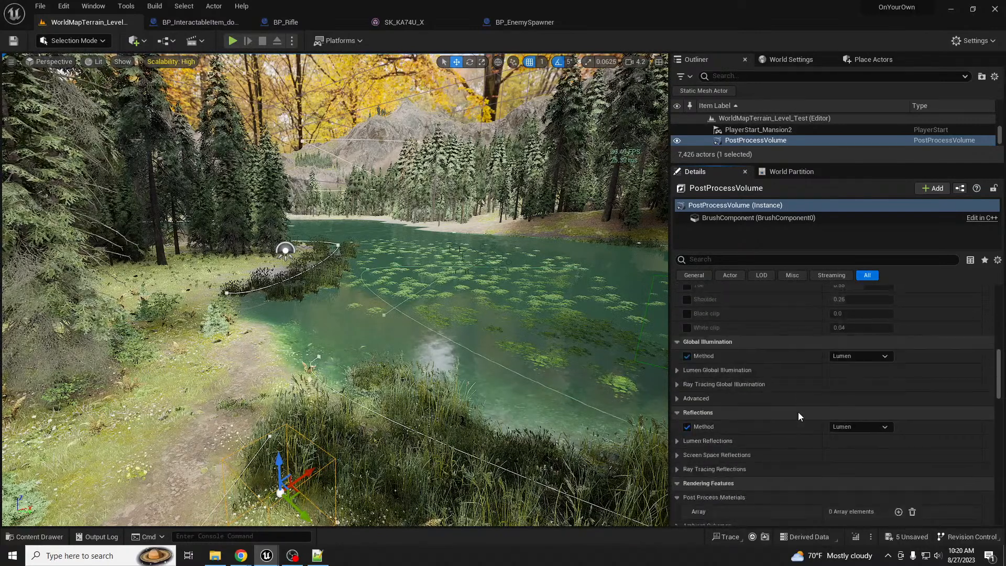
left_click(733, 260)
type("lut")
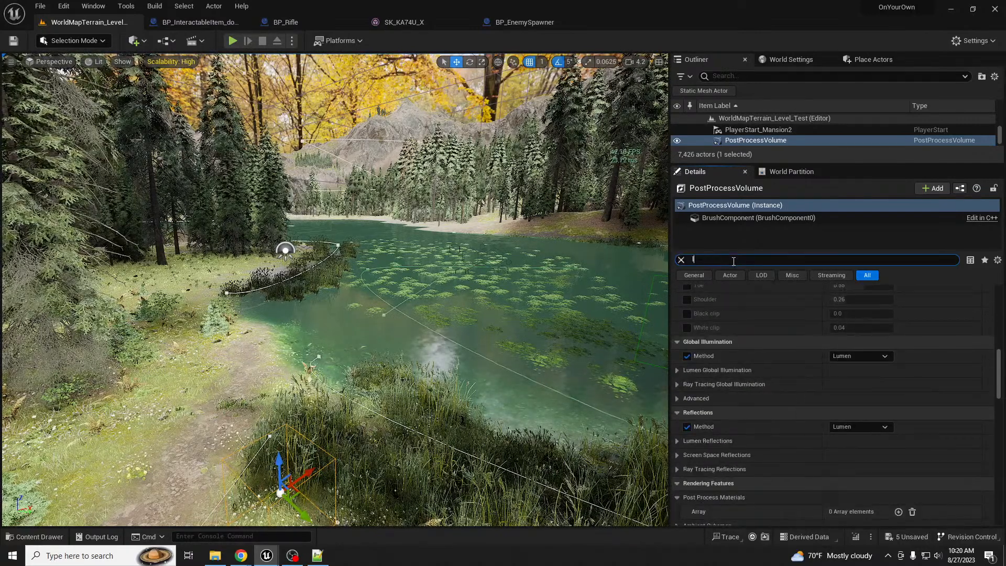
scroll(825, 400, "up", 2)
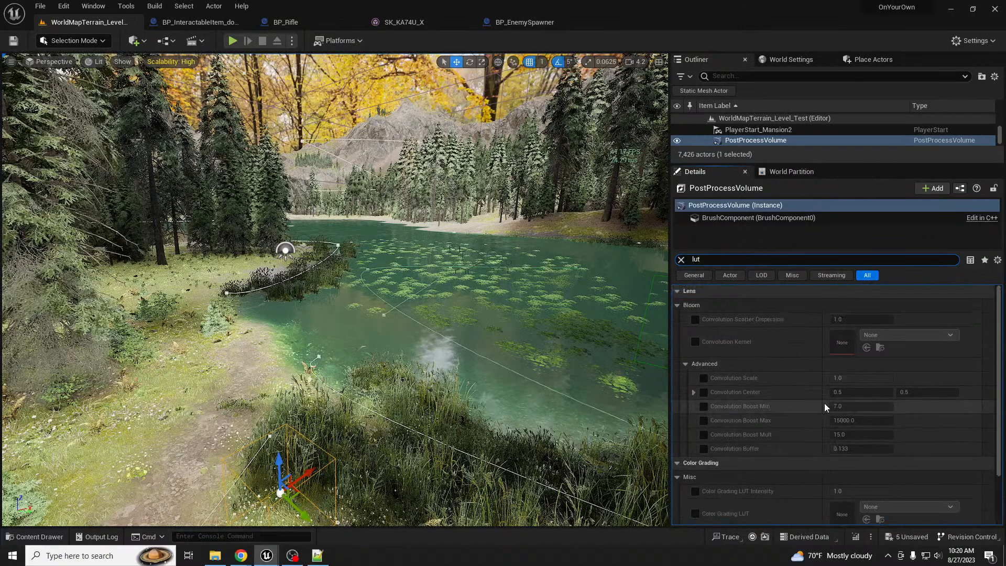
scroll(828, 390, "down", 2)
left_click(695, 466)
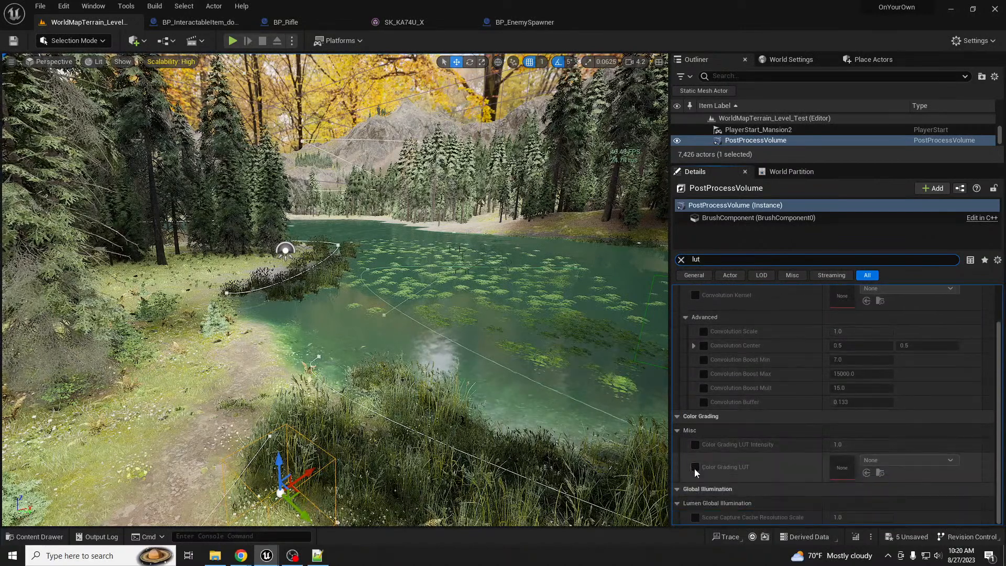
left_click(907, 460)
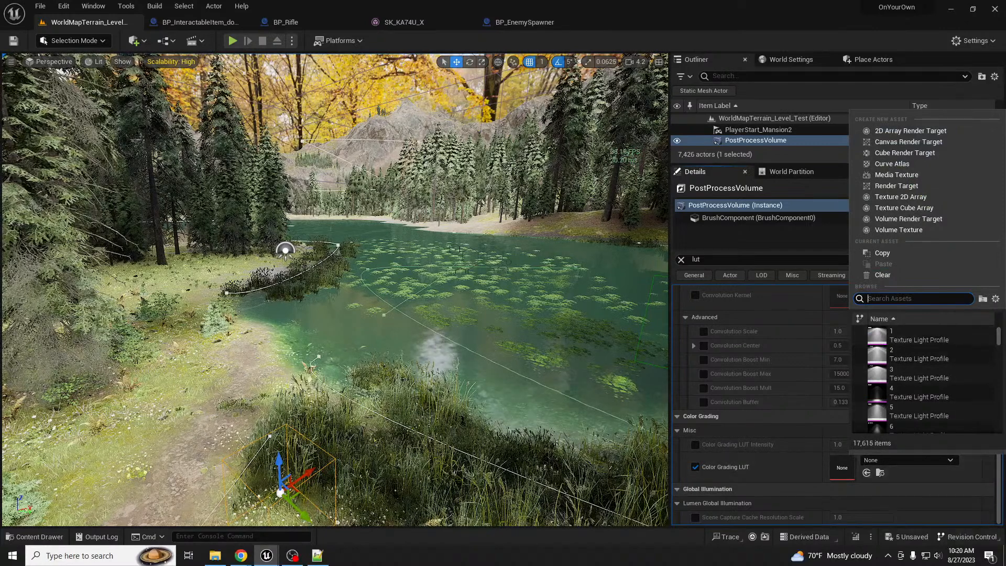
key("Escape")
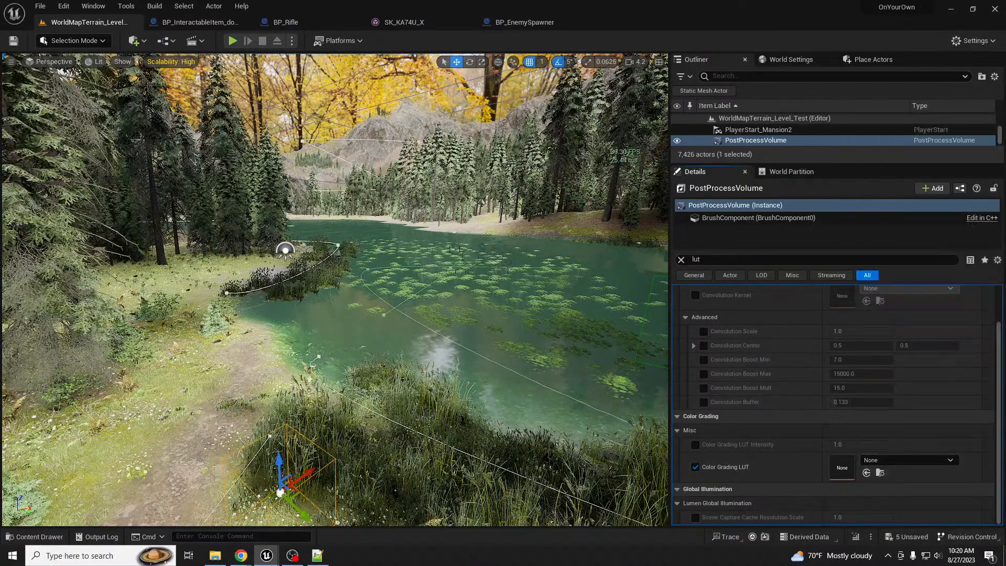
Select the HDRI backdrop and lower it to a Z location of -2494
right_click_drag(414, 271, 477, 270)
left_click(454, 156)
right_click_drag(455, 155, 458, 193)
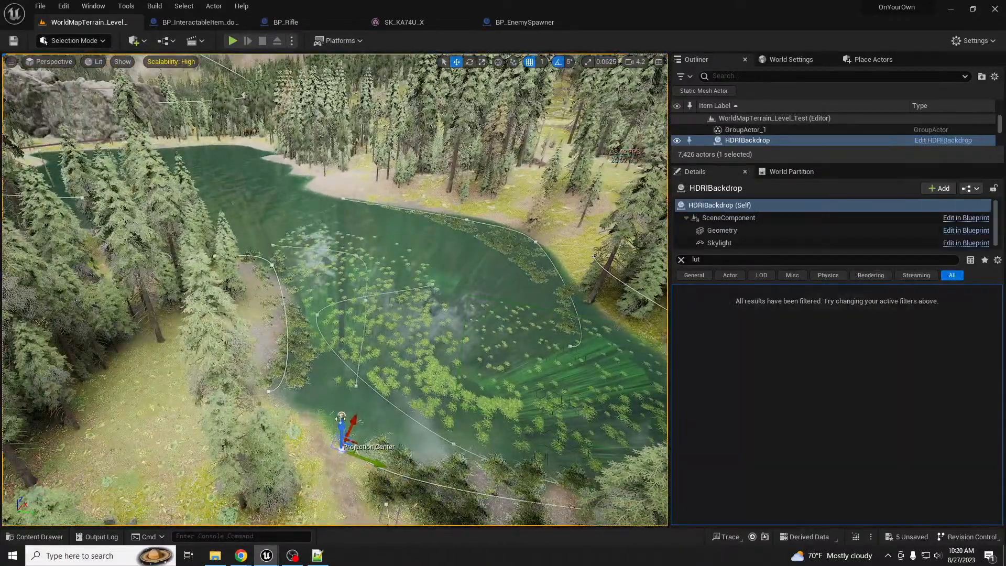
right_click_drag(341, 449, 369, 450)
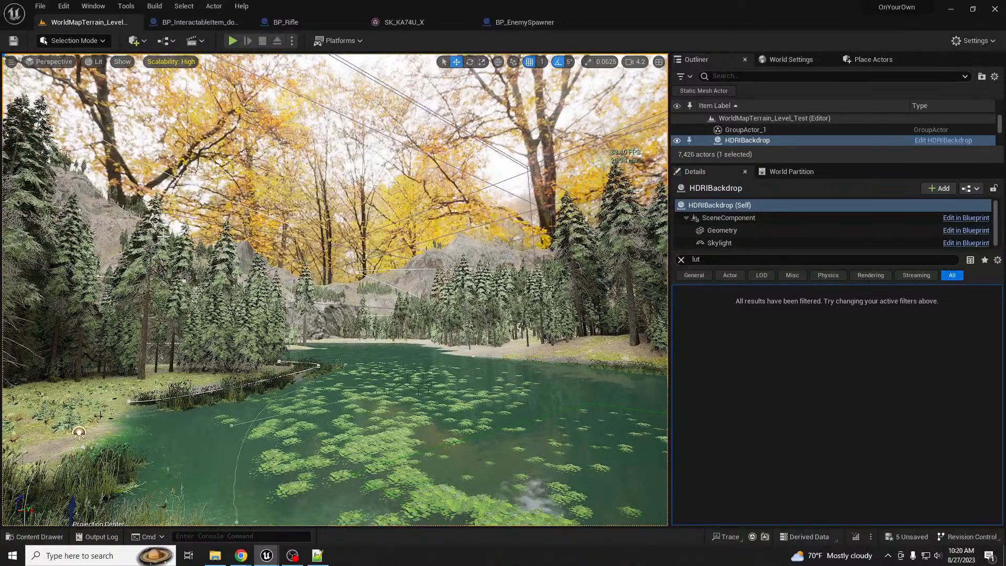
right_click_drag(367, 325, 372, 324)
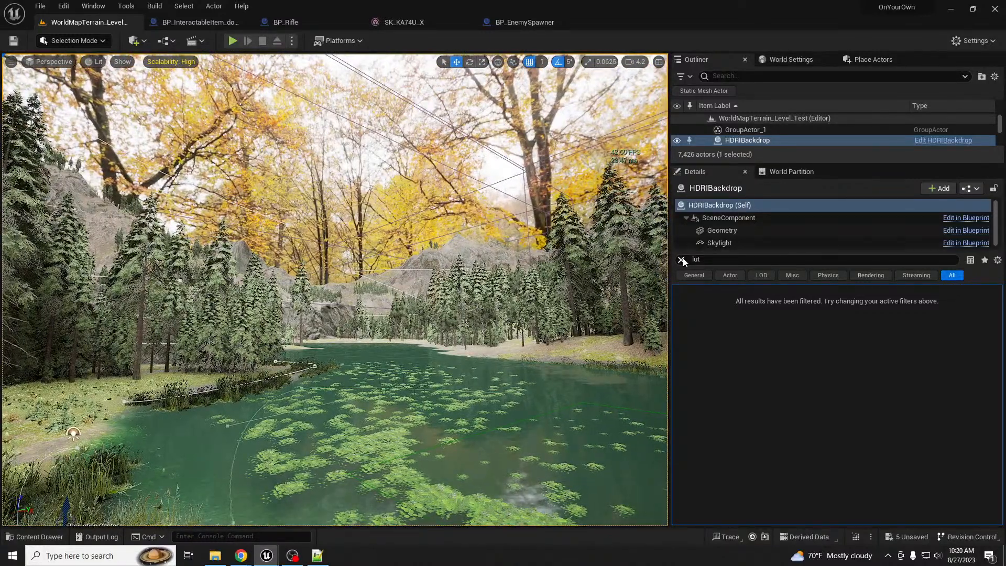
Clear the settings filter and reset the HDRI backdrop's cubemap to approaching_storm_4k
left_click(681, 260)
left_click(988, 370)
right_click_drag(471, 325, 500, 371)
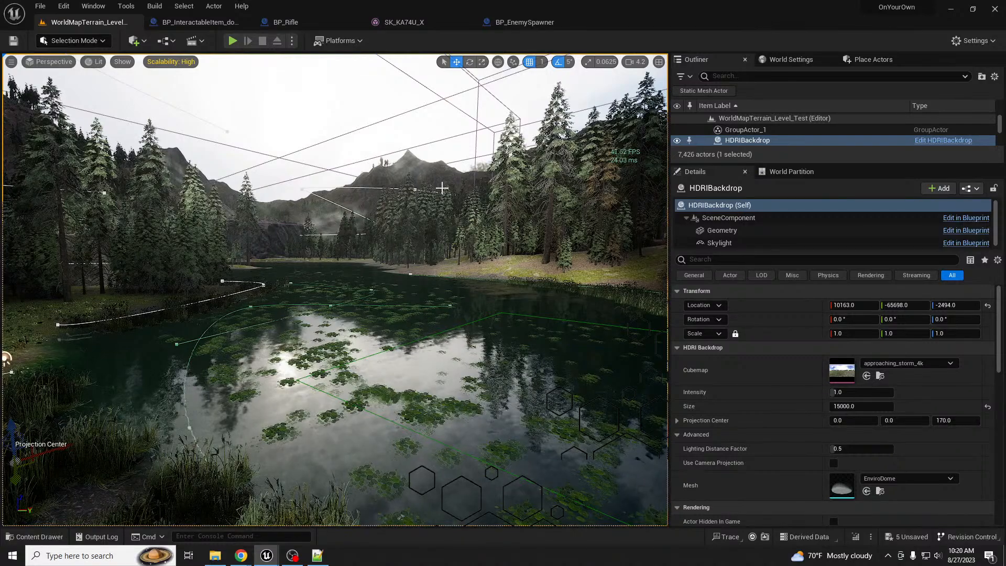
Select the post process volume beside the lakeside fence and filter its settings for "lut" to find the color grading options
mouse_move(511, 296)
right_mouse_down()
mouse_move(584, 310)
mouse_move(660, 299)
mouse_move(605, 317)
mouse_move(511, 302)
right_mouse_up()
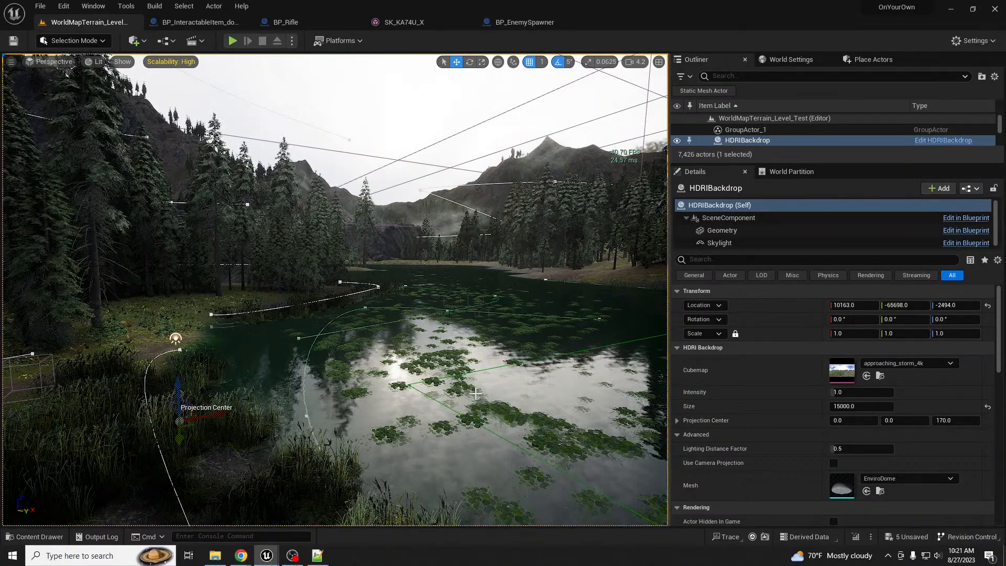
right_click_drag(475, 393, 470, 412)
key("s")
key("w")
right_click_drag(472, 366, 472, 365)
key("d")
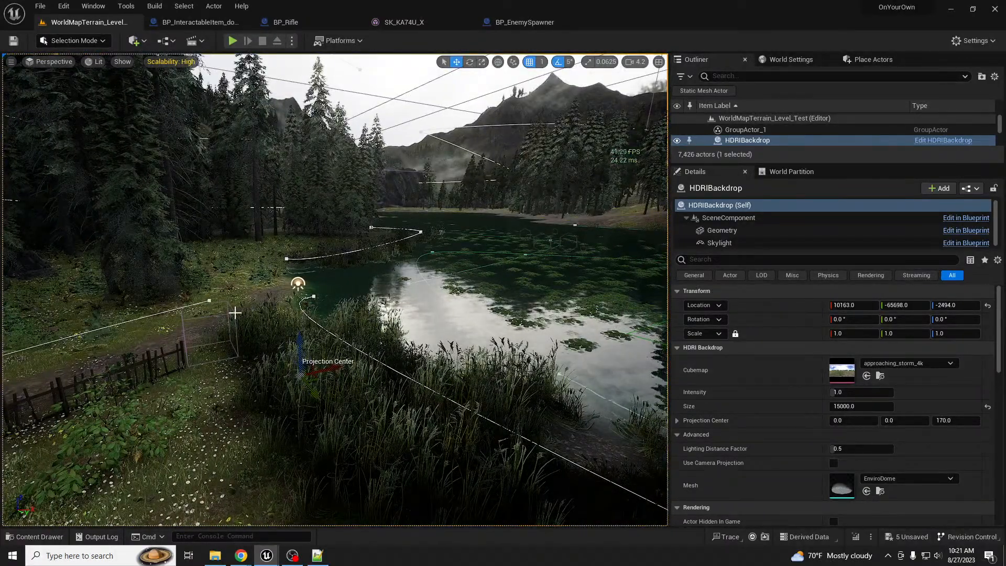
left_click(234, 314)
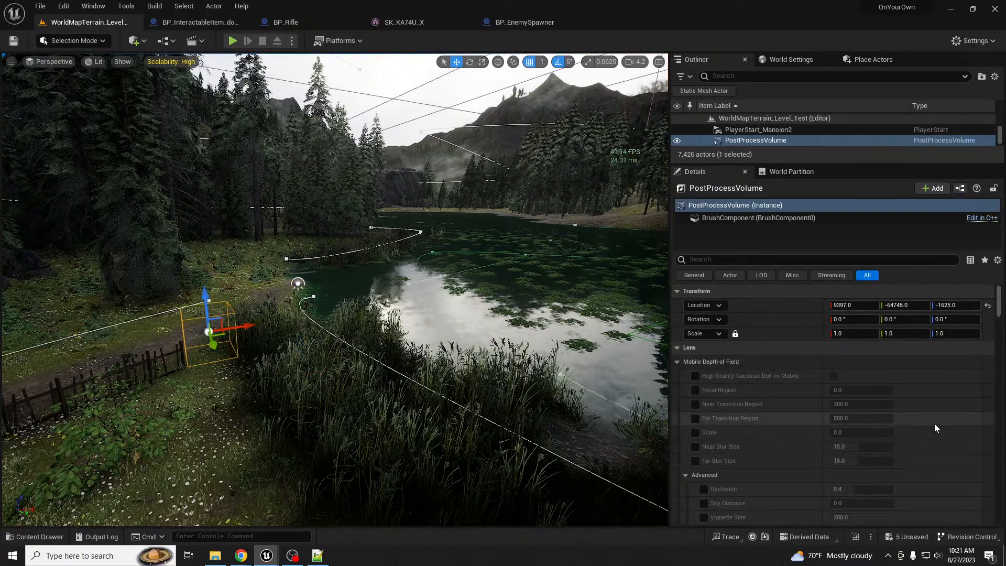
scroll(935, 423, "down", 5)
scroll(935, 423, "down", 6)
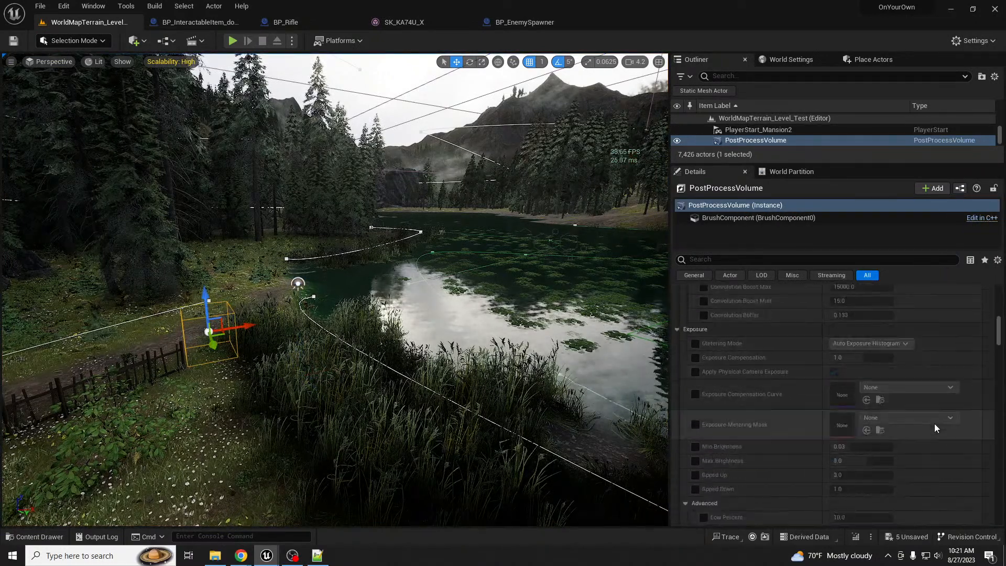
scroll(932, 425, "down", 8)
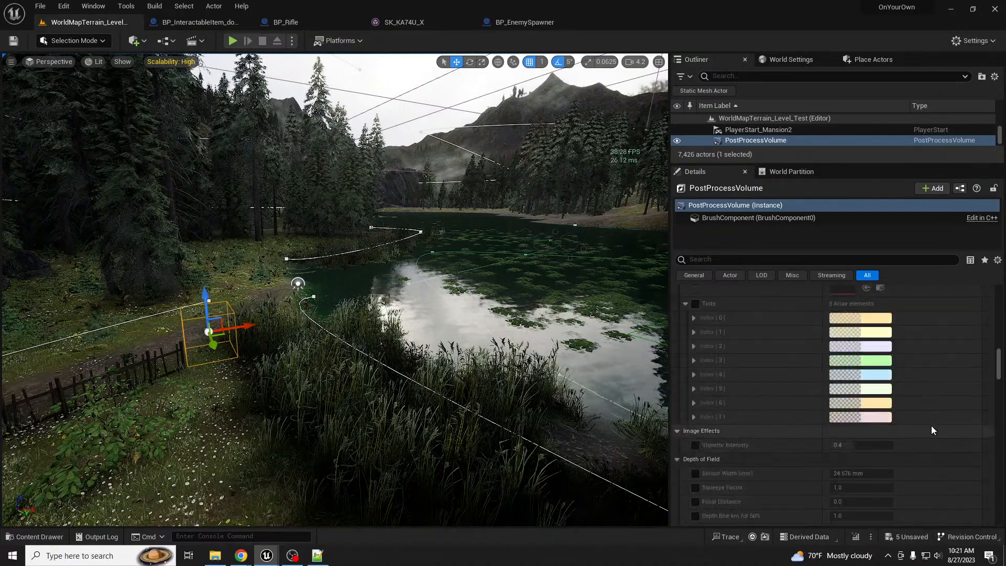
scroll(904, 416, "down", 3)
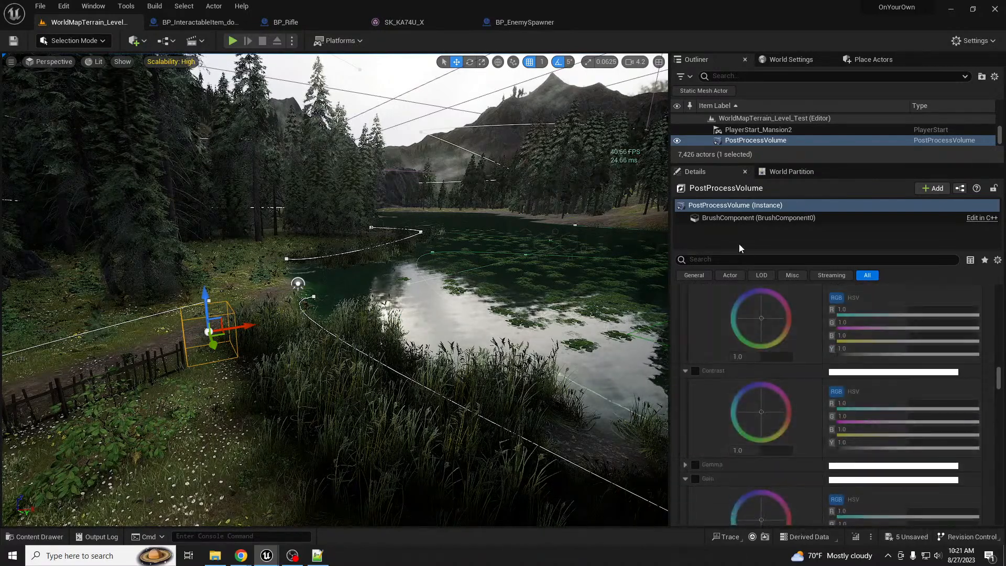
left_click(728, 261)
type("lut")
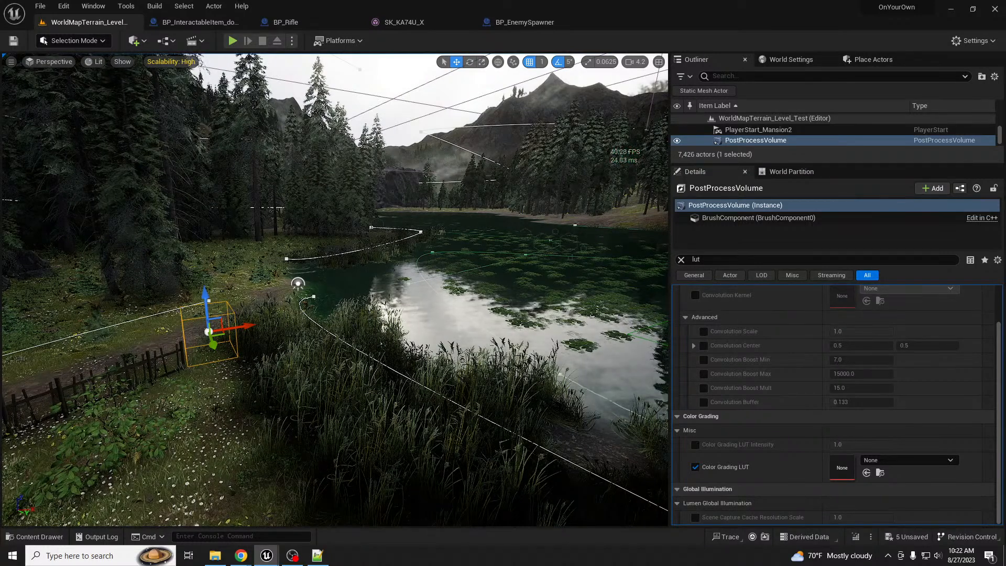
Open the clut_filmic_a lookup texture and dock its editor in the main window
left_click_drag(854, 4, 596, 23)
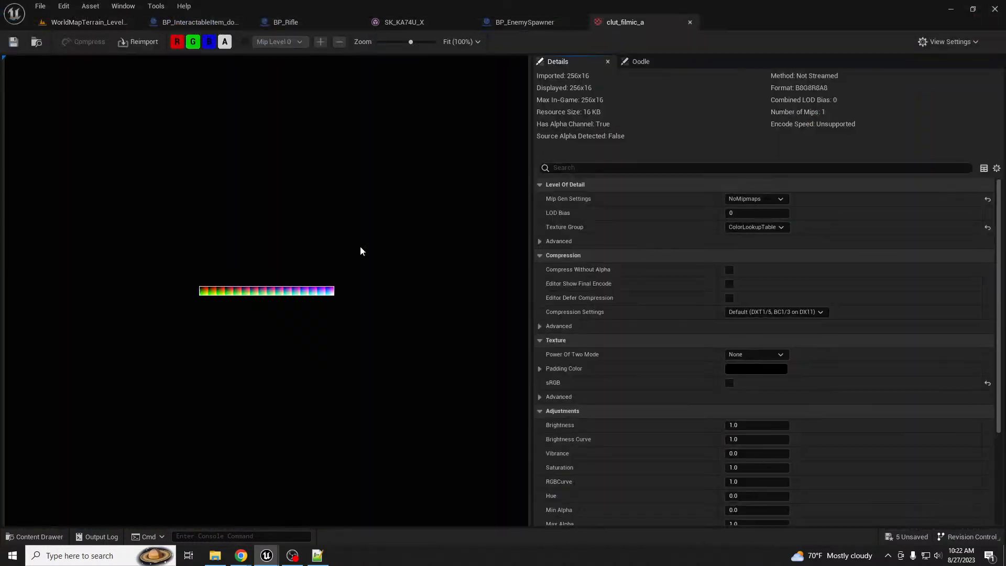
Close the clut_filmic_a texture editor and return to the WorldMapTerrain level
left_click_drag(809, 2, 805, 5)
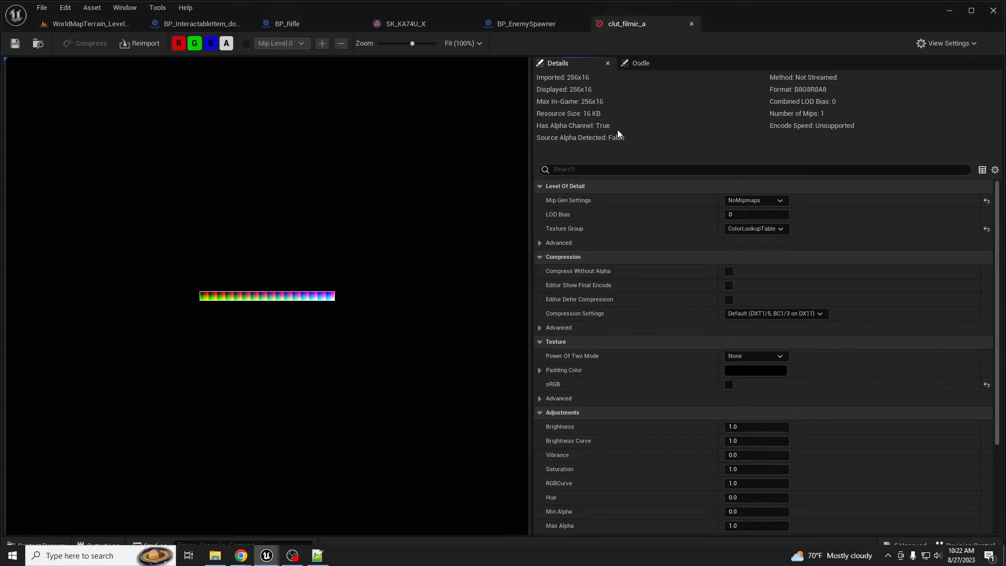
left_click(692, 24)
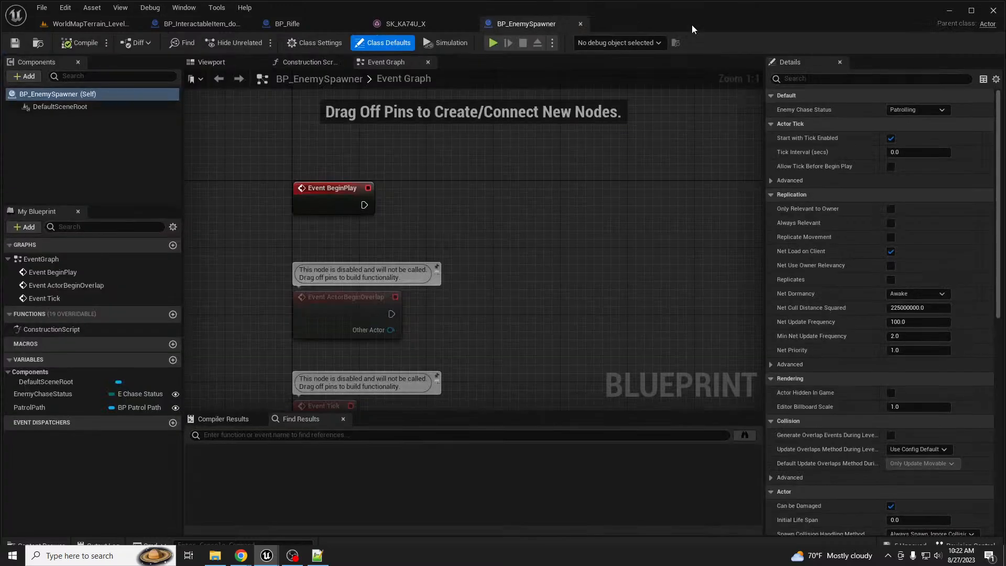
left_click(128, 26)
Assign LUT_Bunker_01 as the post process volume's Color Grading LUT and inspect its effect on the lake
right_click_drag(387, 306, 432, 303)
key("d")
key("w")
key("s")
key("a")
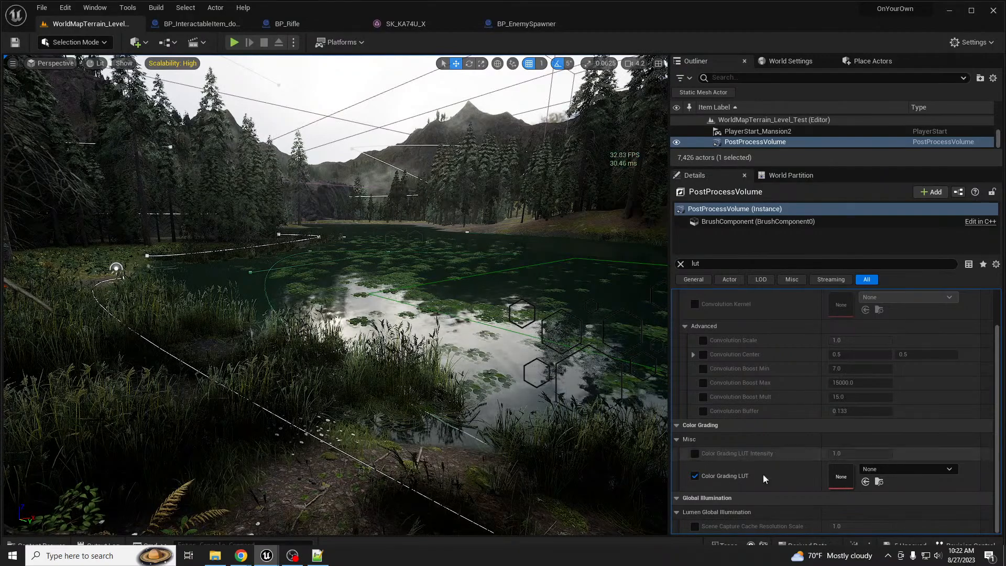
left_click(865, 481)
mouse_move(551, 436)
right_mouse_down()
mouse_move(574, 379)
mouse_move(543, 451)
right_mouse_up()
key("d")
key("d")
key("e")
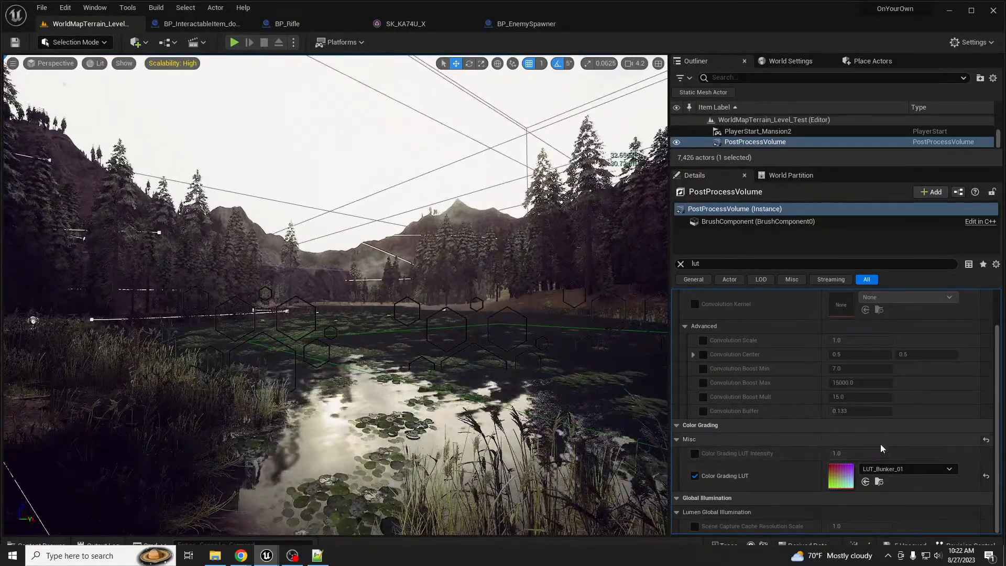
Enable the Color Grading LUT Intensity override at 1.0 and swap the lookup texture for LUT_CoolContrast
left_click(695, 454)
left_click_drag(877, 454, 848, 452)
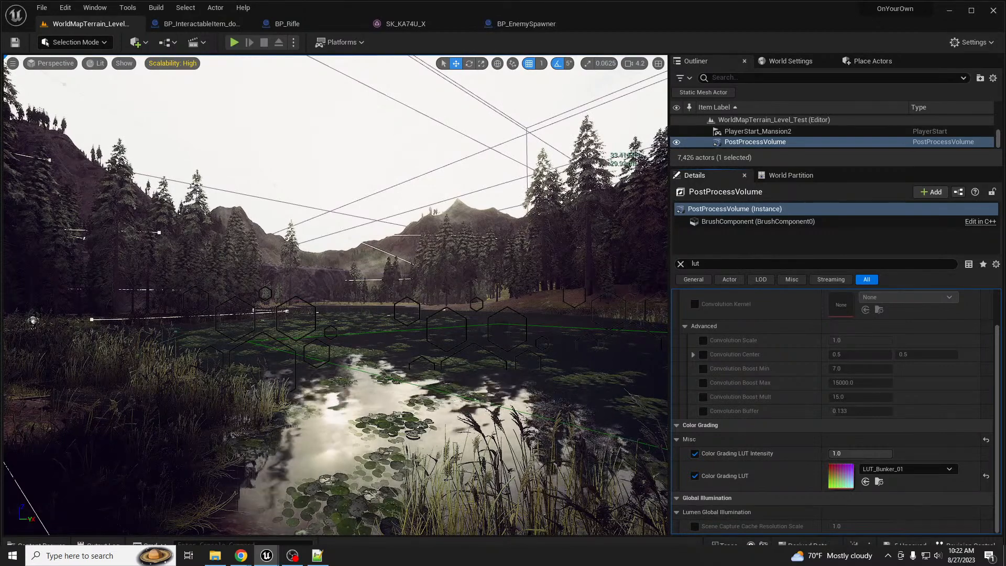
left_click(865, 483)
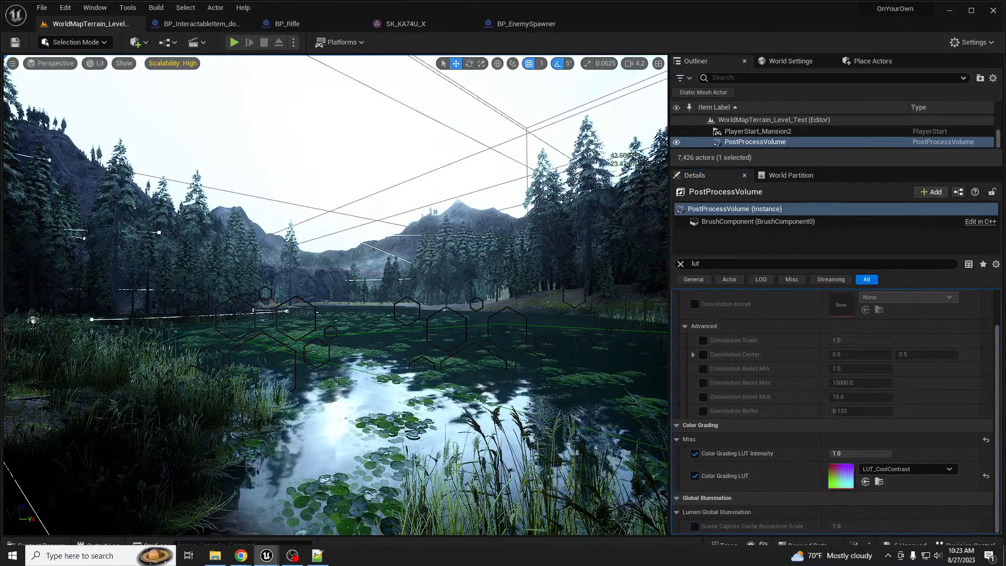
Compare the LUT_CoolContrast and LUT_Peachy textures in their editors, close both and return to the level
left_click_drag(974, 86, 621, 22)
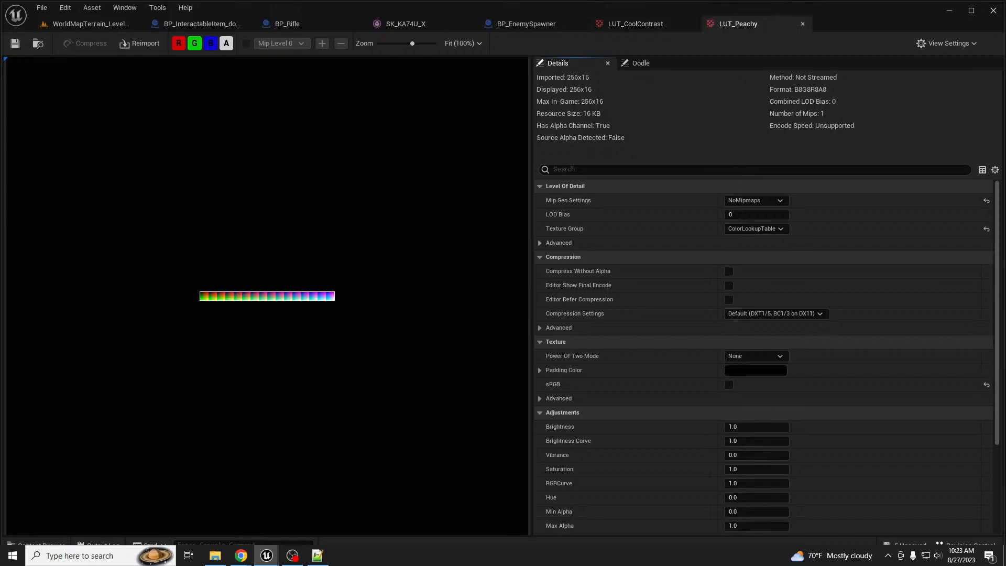
left_click(644, 25)
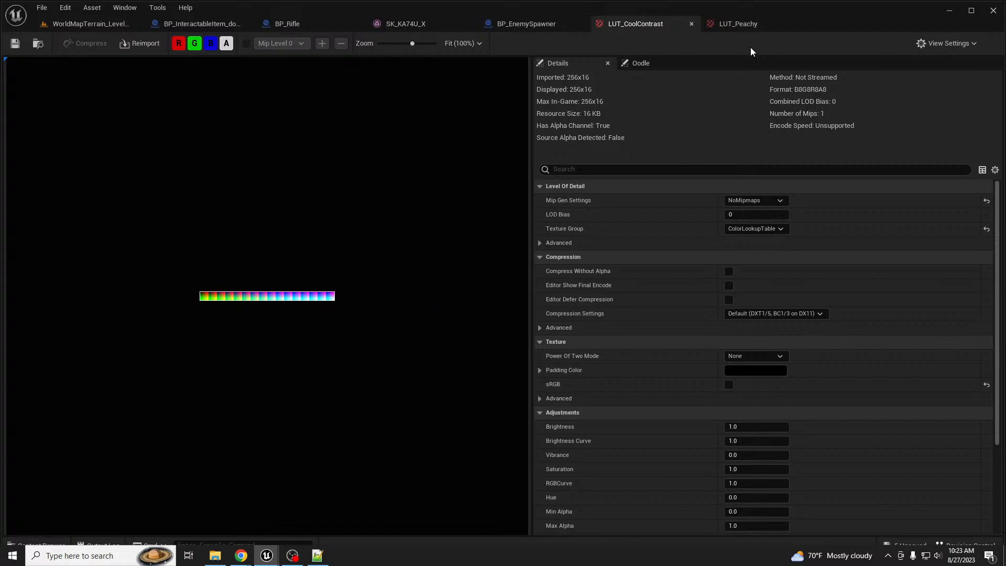
left_click(741, 29)
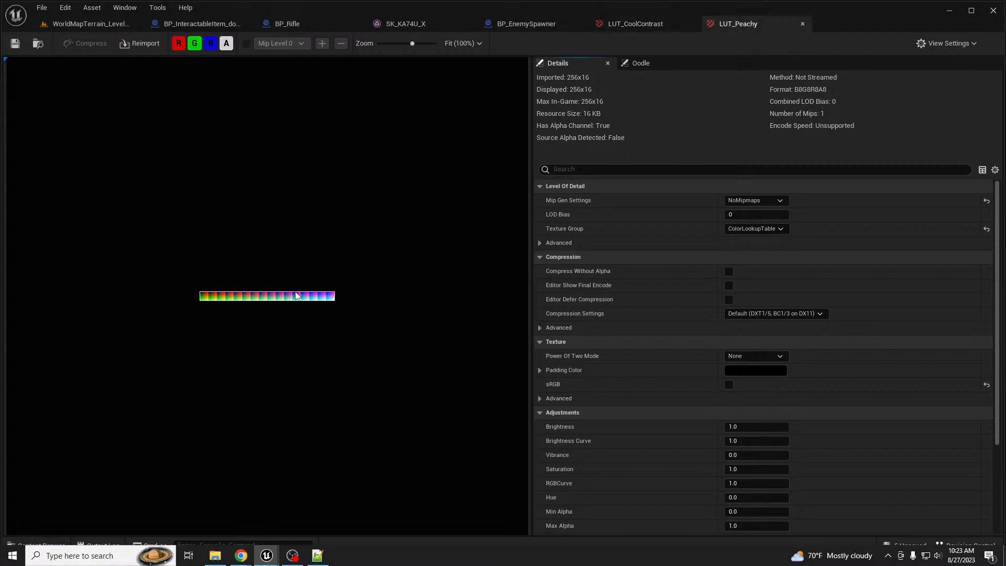
left_click(802, 24)
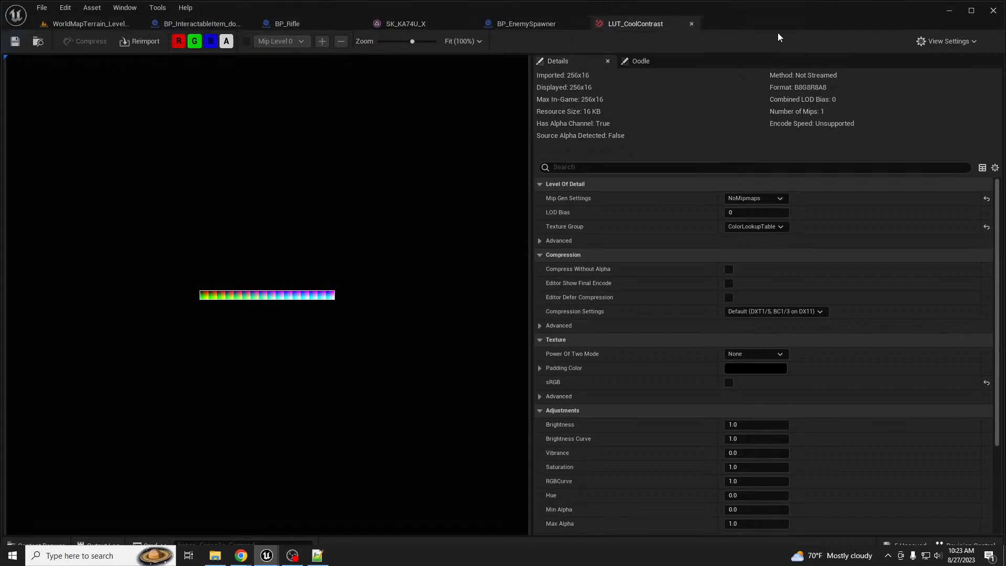
left_click(691, 24)
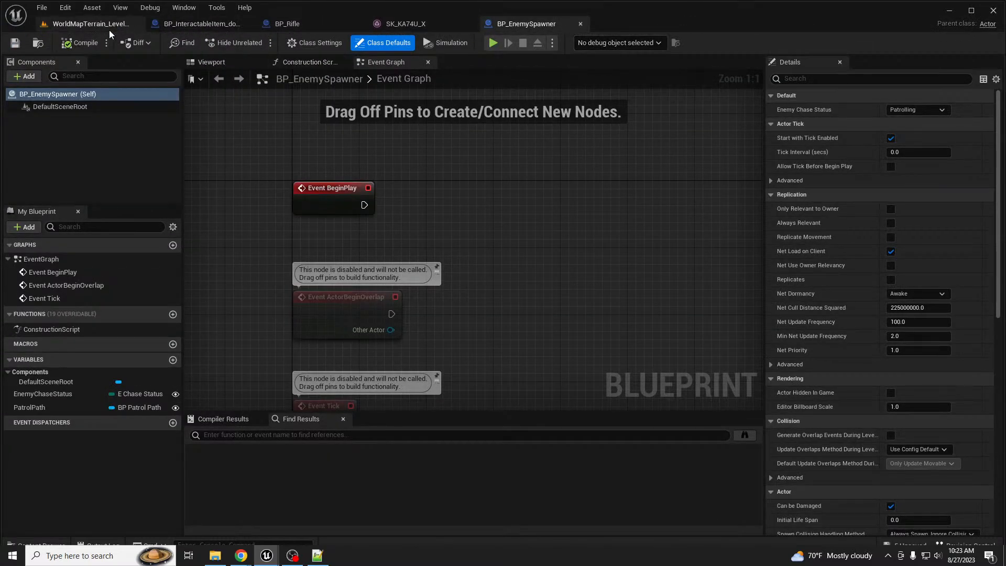
left_click(105, 27)
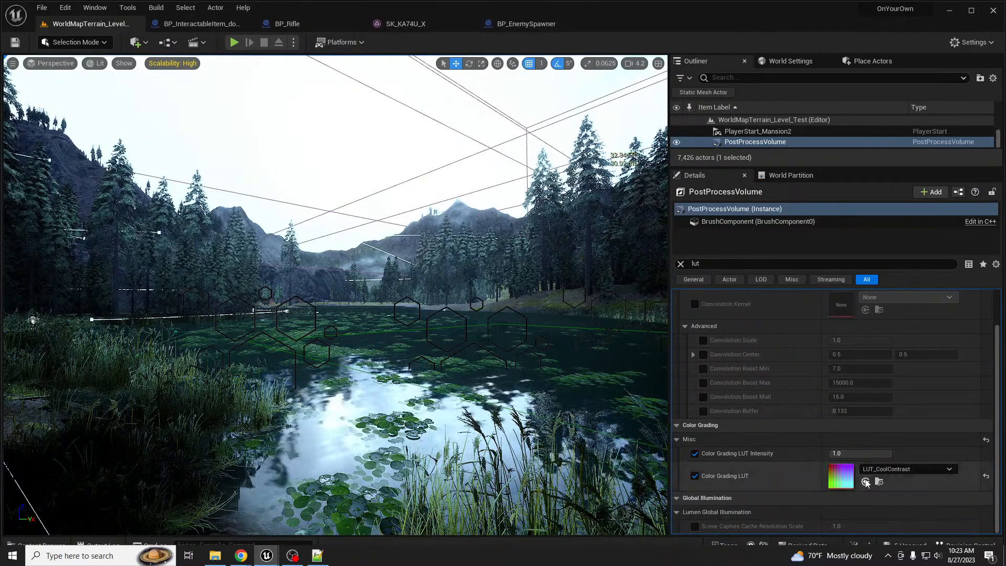
Set the post process volume's Color Grading LUT to LUT_Peachy and view it from the lakeside path
left_click(865, 482)
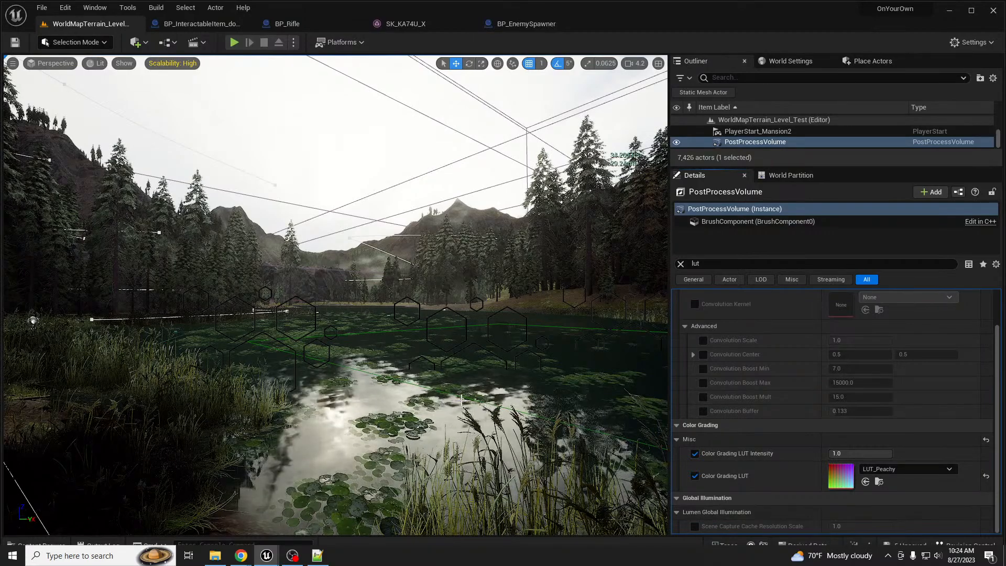
mouse_move(410, 422)
right_mouse_down()
mouse_move(501, 431)
mouse_move(423, 436)
right_mouse_up()
key("s")
key("w")
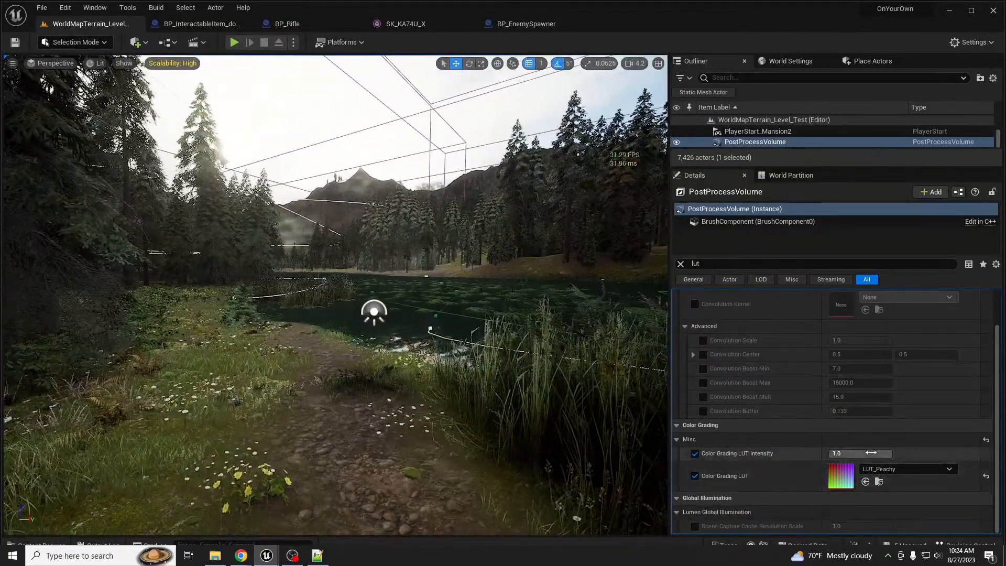
Try out the Color Grading LUT Intensity and examine the graded look around the lakeshore and water
mouse_move(887, 454)
left_mouse_down()
mouse_move(827, 454)
mouse_move(893, 453)
left_mouse_up()
key("d")
right_click_drag(471, 293, 417, 334)
key("w")
key("s")
key("w")
key("s")
key("d")
right_click_drag(401, 410, 398, 411)
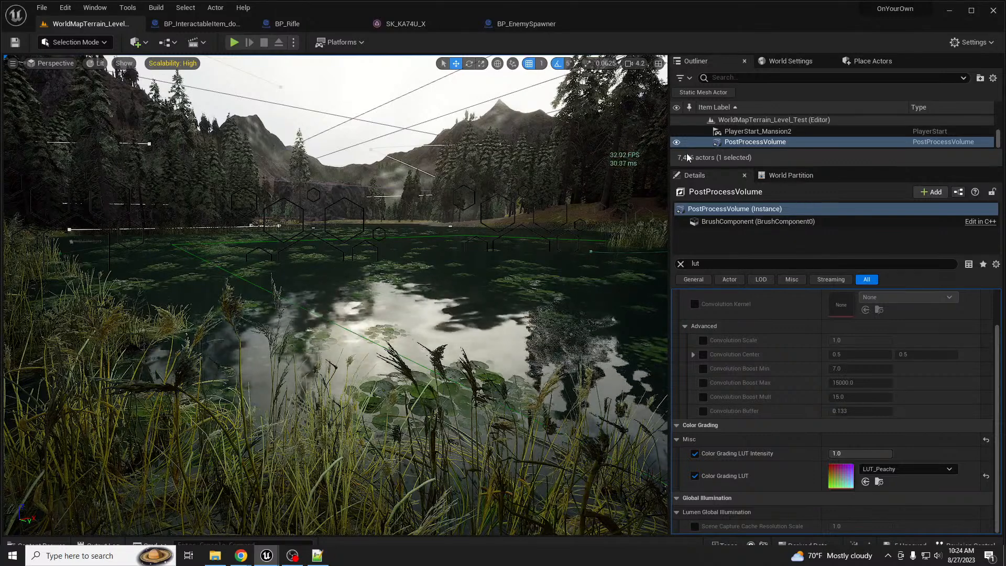
Select the HDRI backdrop and clear the "lut" filter to list all its settings
left_click(345, 96)
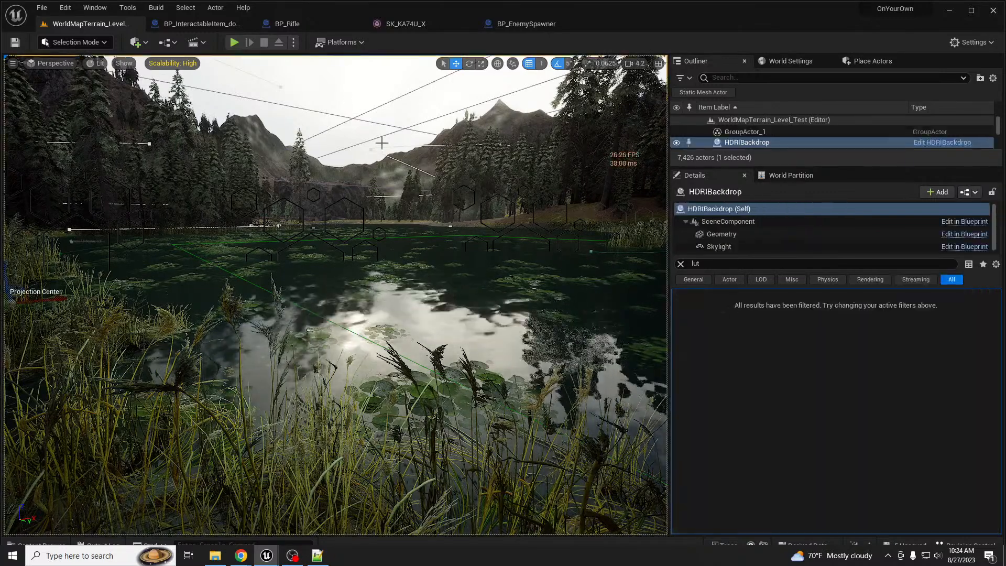
left_click(681, 263)
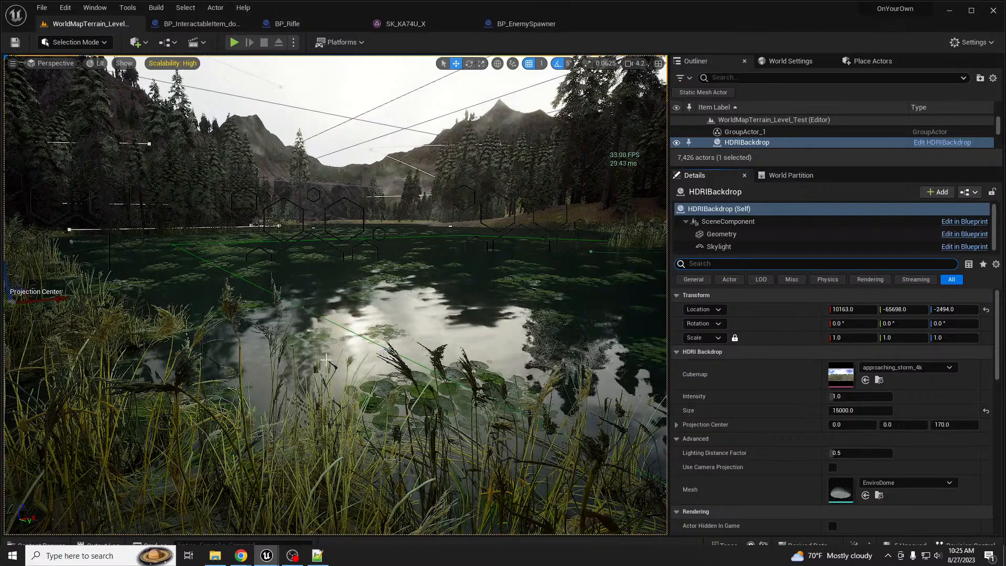
right_click_drag(367, 288, 352, 261)
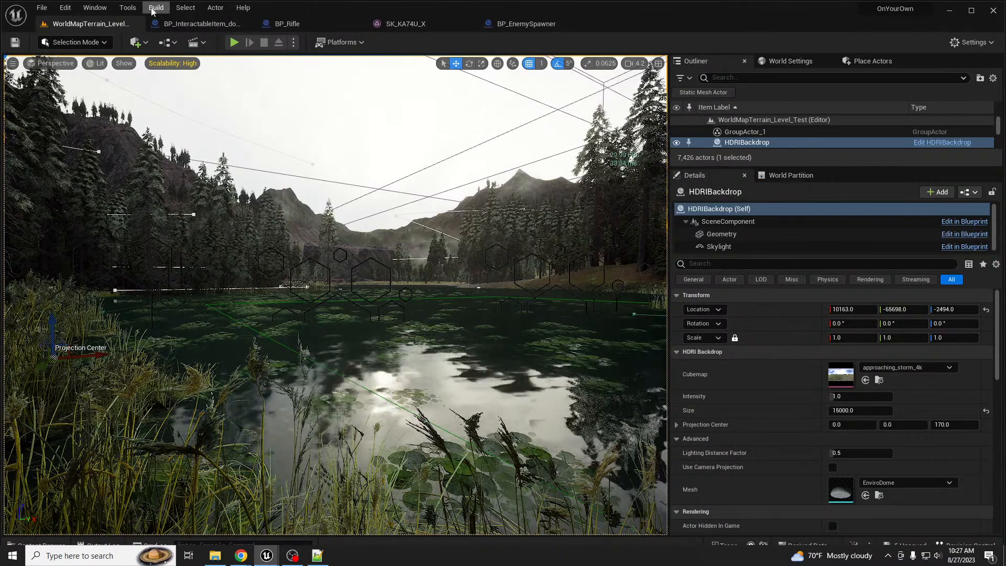
Search the project's plugins for "asy" to check the Async Loading Screen plugin, and close the plugin browser
left_click(65, 8)
left_click(95, 8)
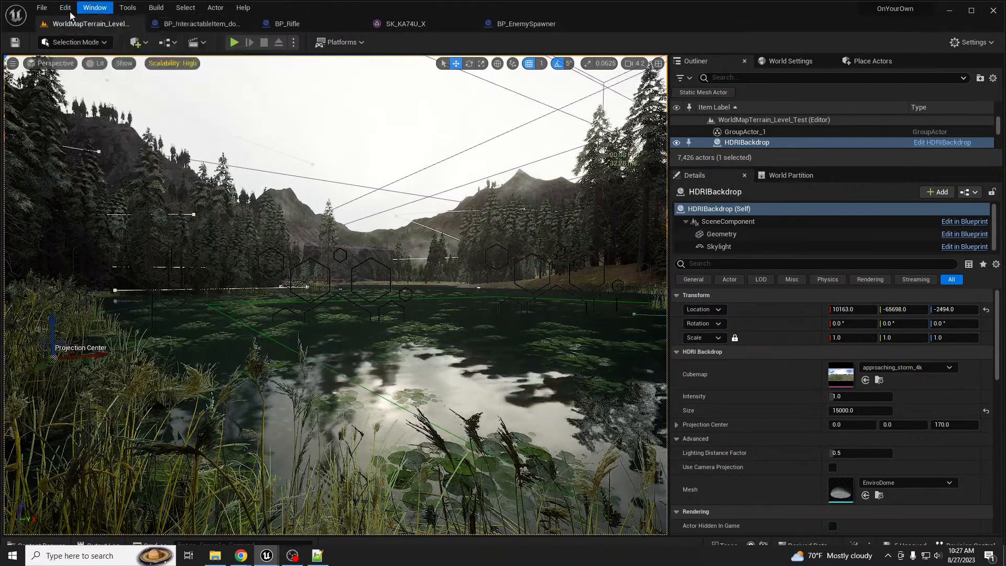
left_click(65, 8)
left_click(95, 171)
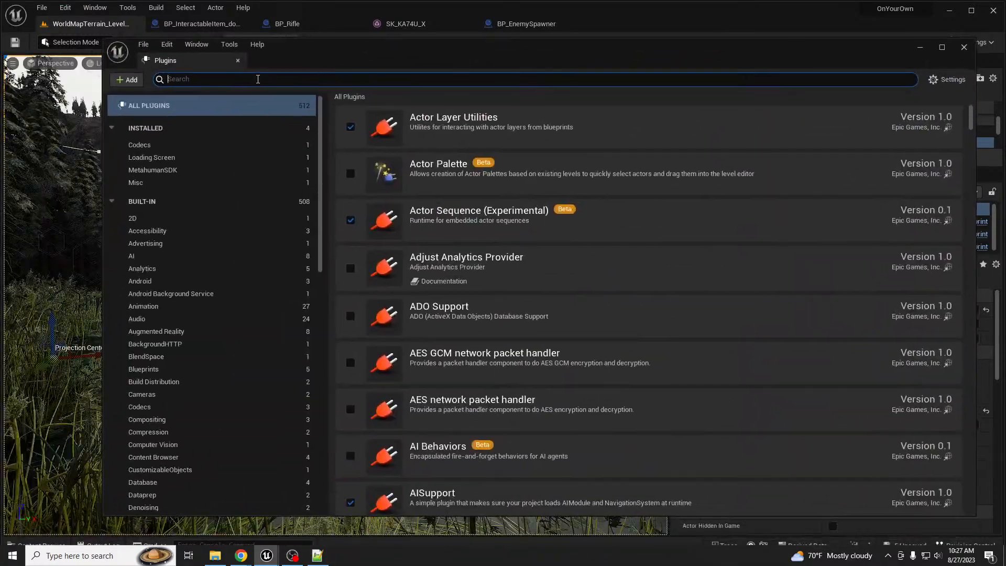
type("asy")
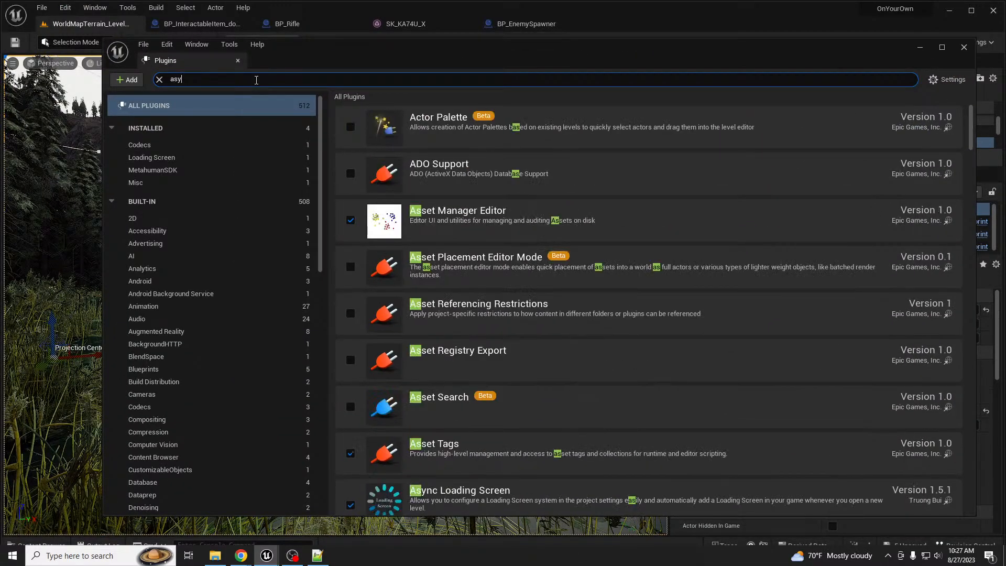
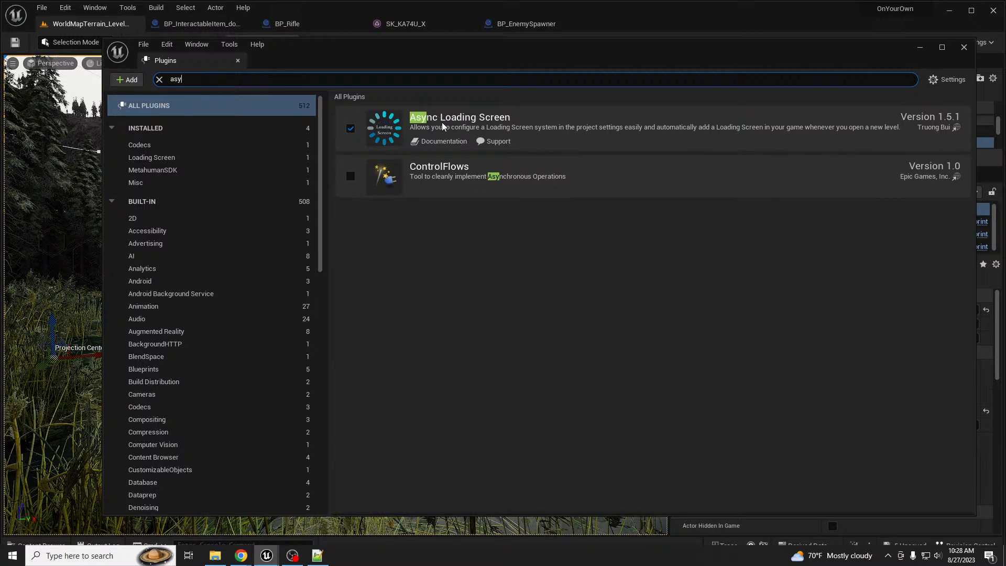
left_click_drag(366, 97, 332, 89)
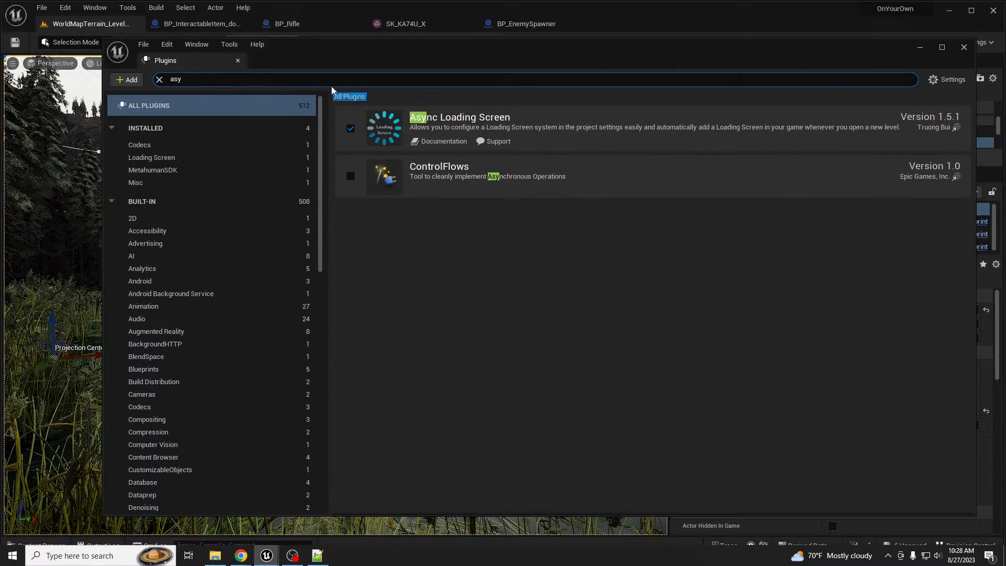
left_click(238, 61)
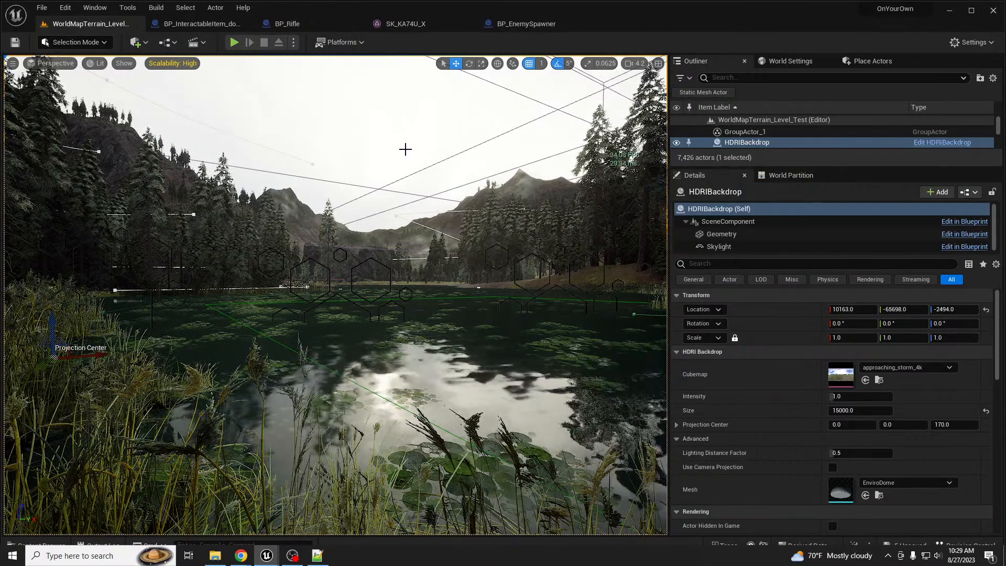
Lower the HDRI backdrop to a Z location of -6415 and check the lake view
right_click_drag(413, 267, 383, 266)
key("s")
key("w")
key("a")
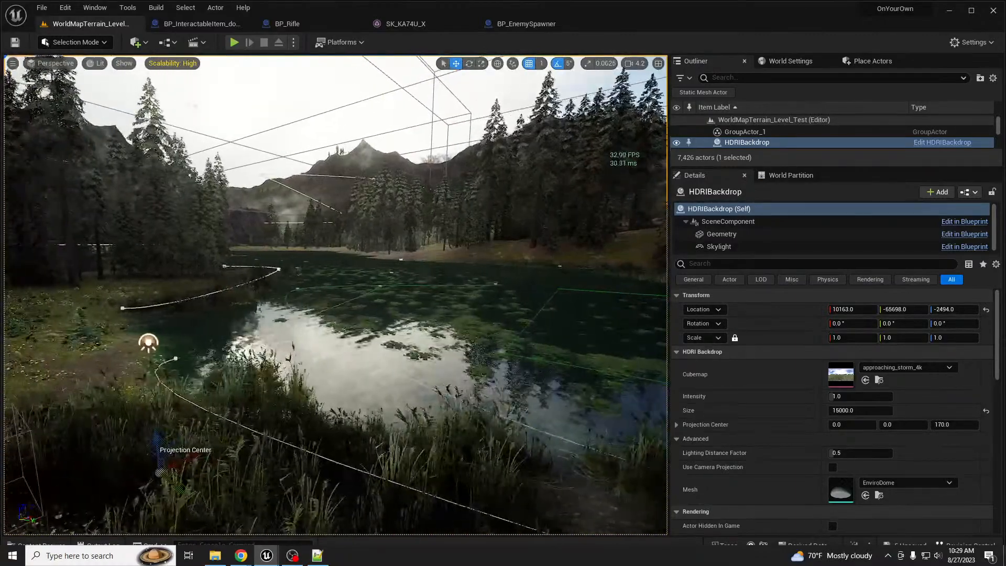
right_click_drag(460, 370, 427, 376)
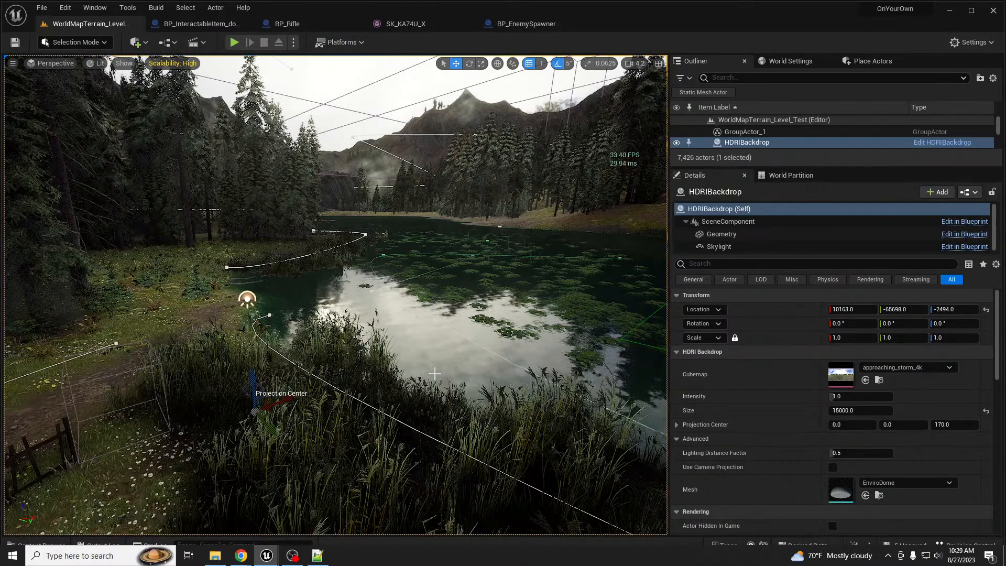
key("s")
right_click_drag(437, 372, 524, 326)
scroll(437, 372, "up", 5)
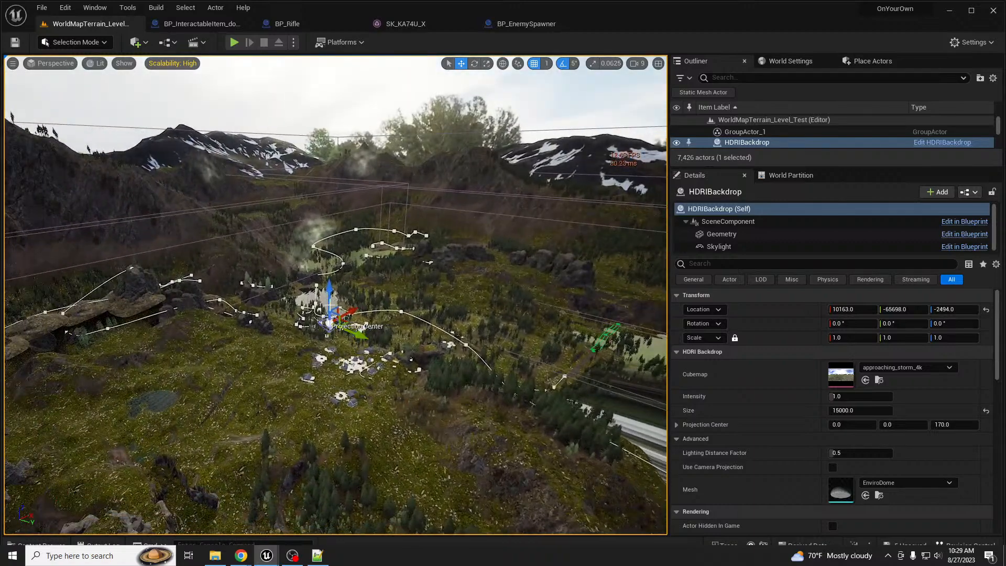
mouse_move(331, 290)
left_mouse_down()
mouse_move(332, 306)
mouse_move(334, 293)
left_mouse_up()
mouse_move(332, 302)
right_mouse_down()
mouse_move(335, 343)
mouse_move(322, 330)
mouse_move(331, 304)
right_mouse_up()
key("w")
scroll(333, 315, "up", 6)
key("w")
key("s")
key("w")
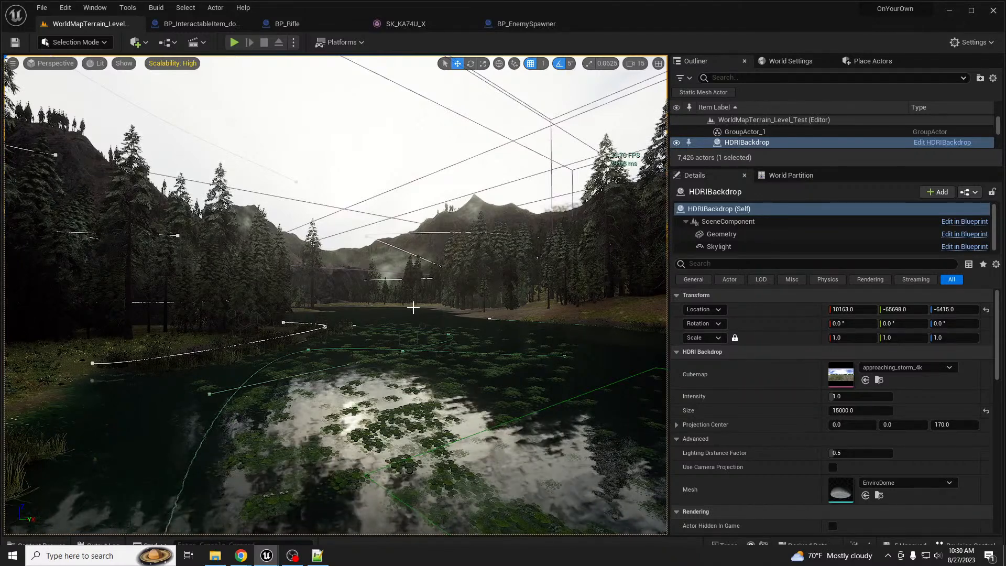
Try an intensity of 3 on the HDRI backdrop and set it back to 1
left_click(862, 394)
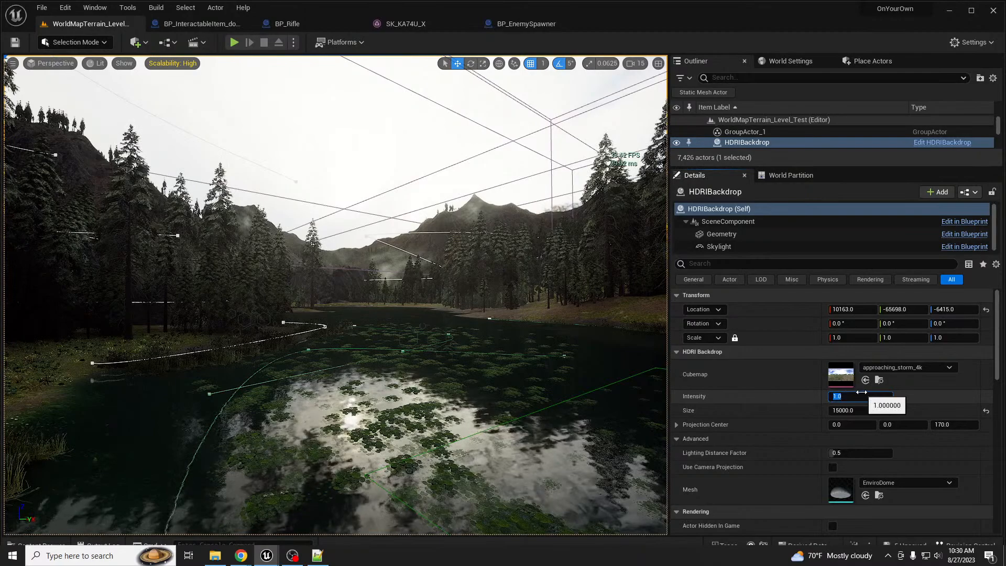
type("3")
key("Return")
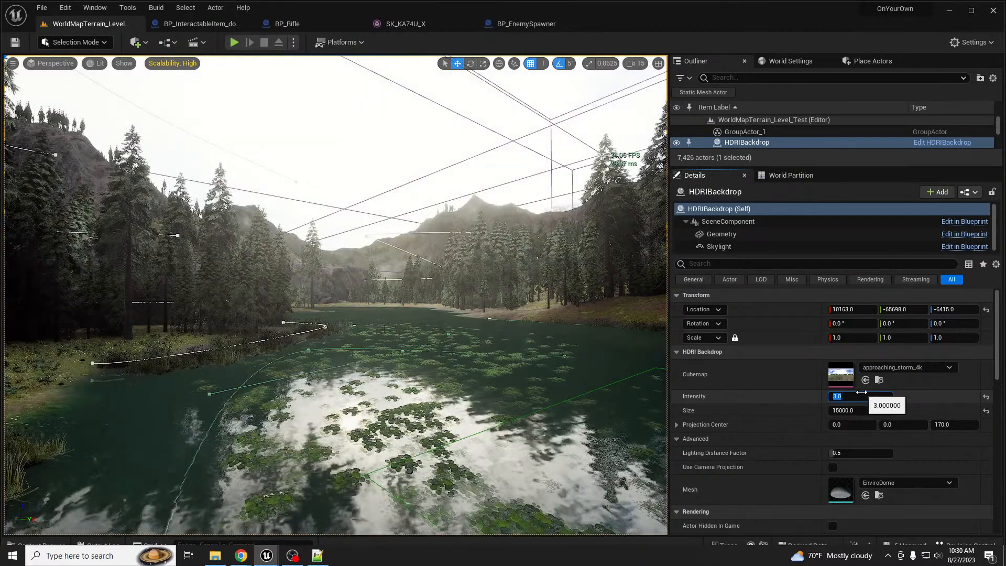
mouse_move(396, 295)
right_mouse_down()
mouse_move(335, 252)
mouse_move(157, 283)
mouse_move(246, 272)
mouse_move(393, 278)
mouse_move(406, 283)
mouse_move(397, 295)
right_mouse_up()
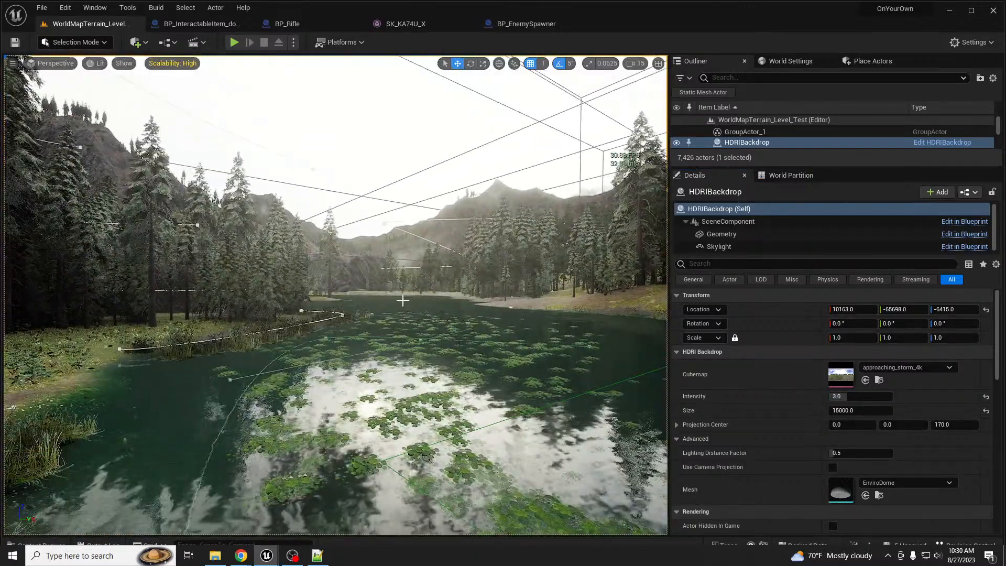
left_click(874, 396)
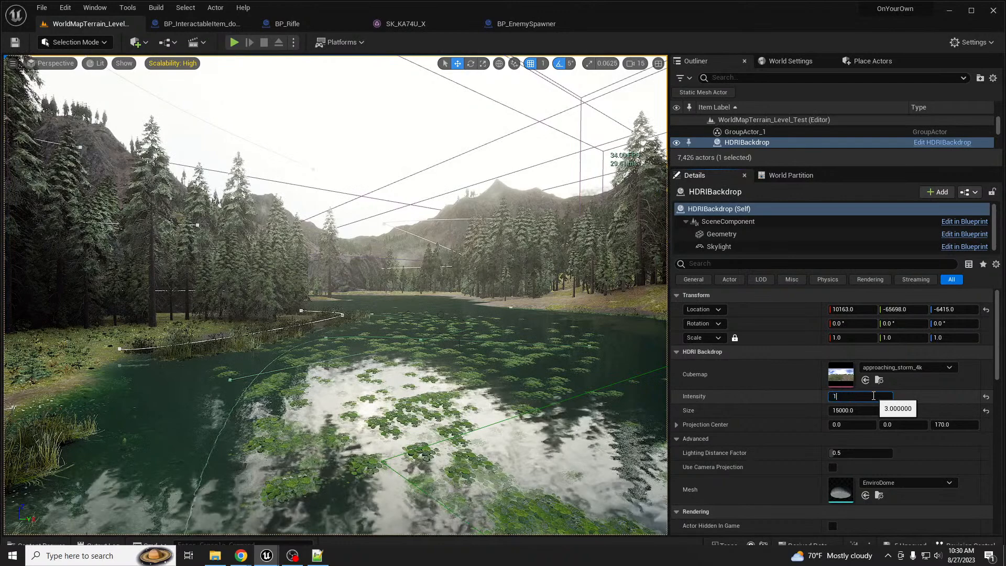
key("Return")
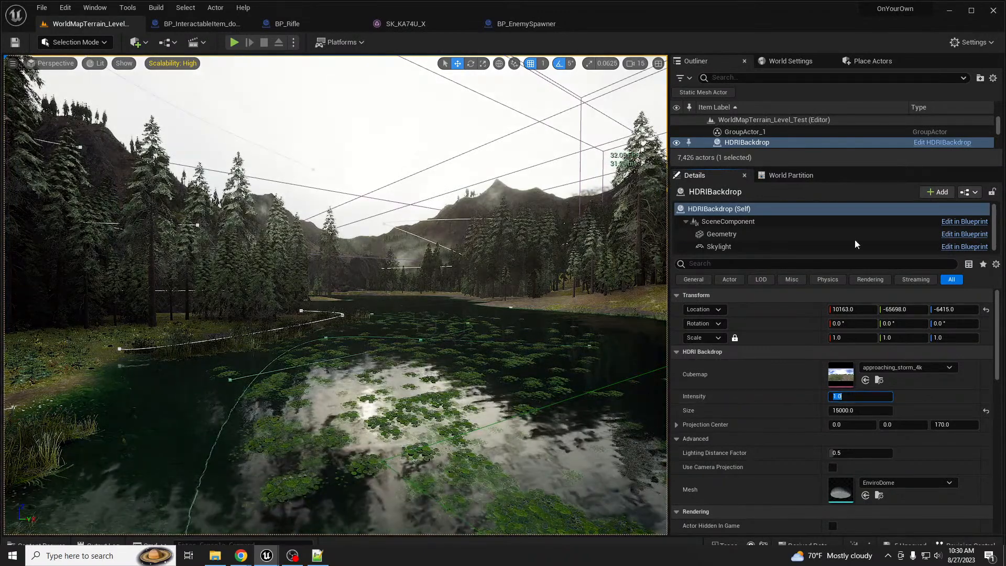
Search the placeable actors for "fog" and place an Exponential Height Fog by the lakeshore
left_click(859, 62)
left_click(748, 78)
type("fog")
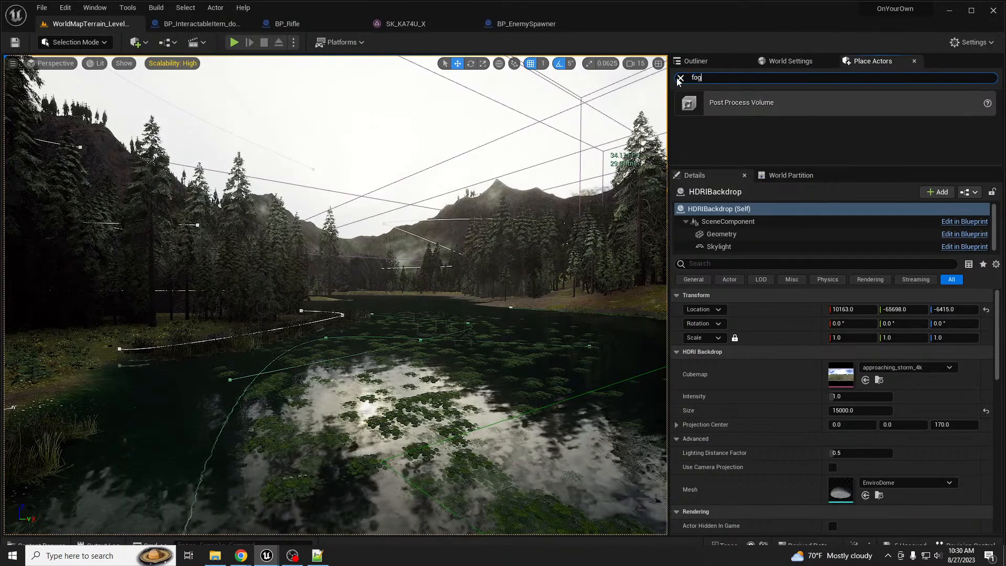
left_click_drag(736, 144, 94, 359)
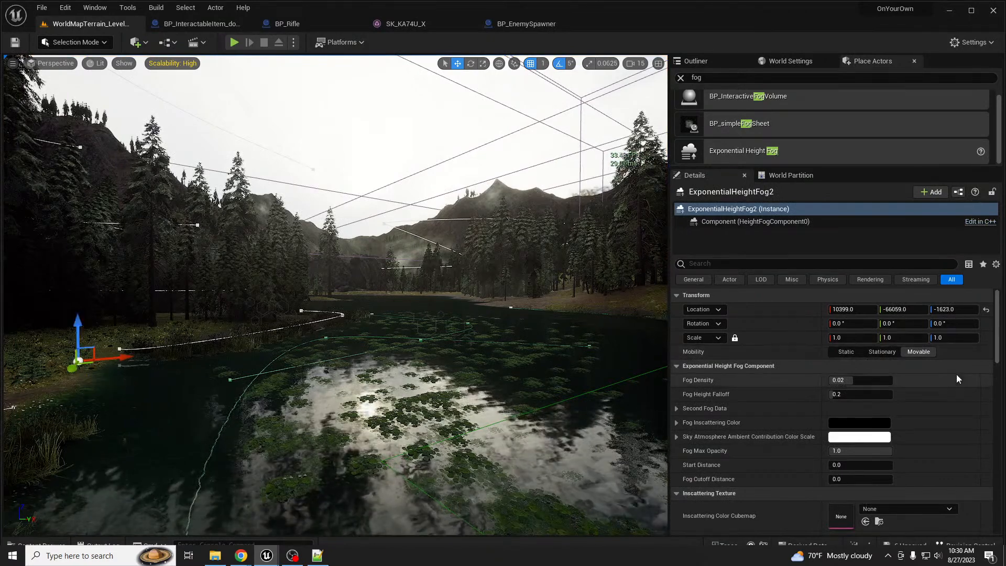
Try a fog density of 0.05 and then 1 on the Exponential Height Fog, checking the lake view
left_click_drag(858, 380, 892, 381)
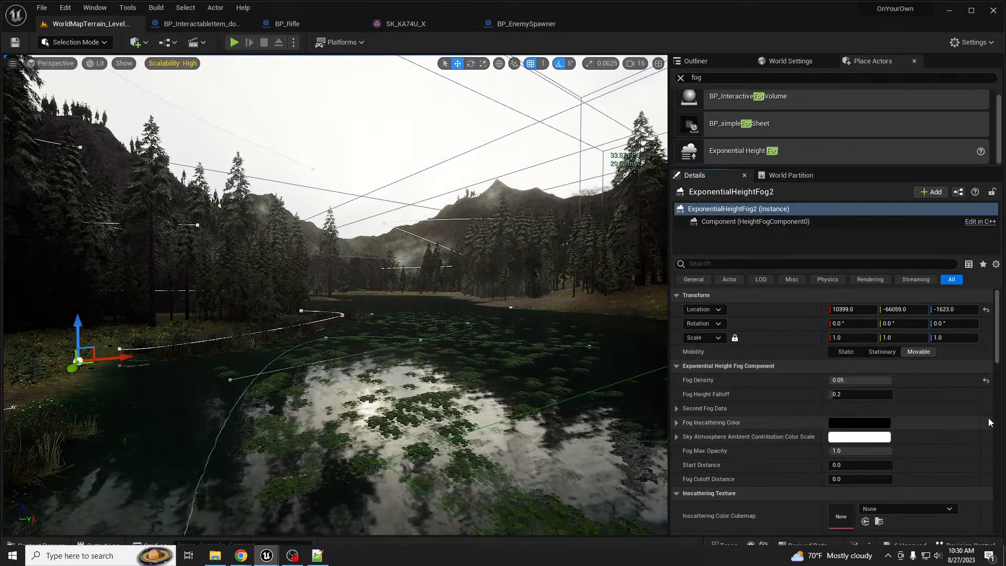
key("f")
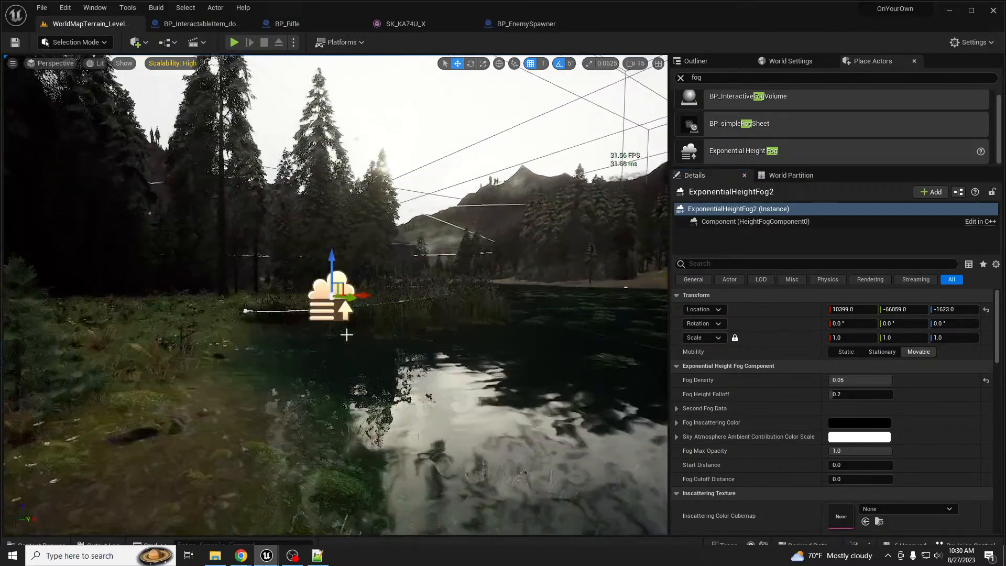
mouse_move(346, 334)
right_mouse_down()
mouse_move(314, 334)
mouse_move(346, 334)
right_mouse_up()
key("s")
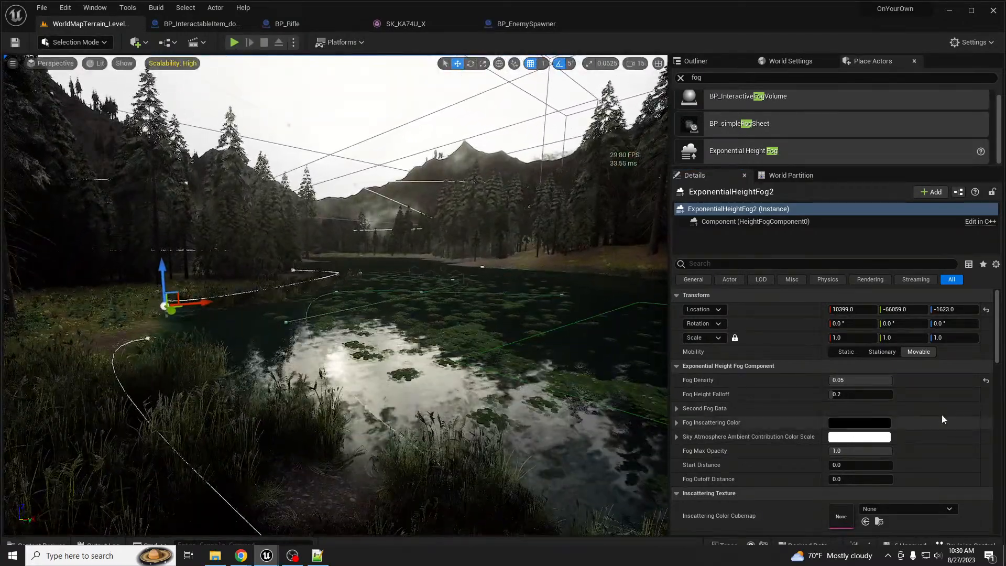
left_click(875, 384)
type("1")
key("Return")
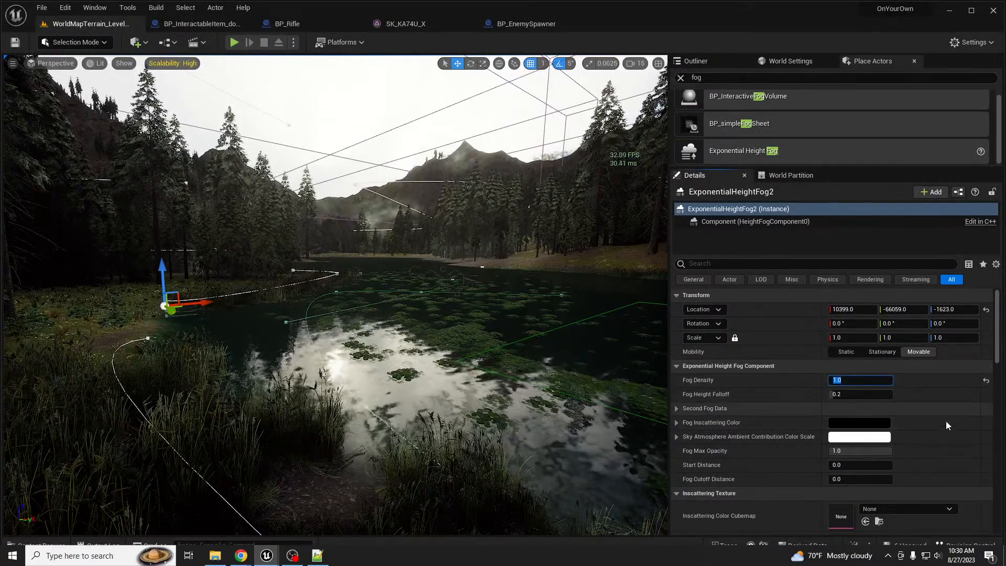
Enable Volumetric Fog on the Exponential Height Fog and check the effect around the lakeshore
scroll(935, 422, "down", 3)
scroll(908, 436, "down", 4)
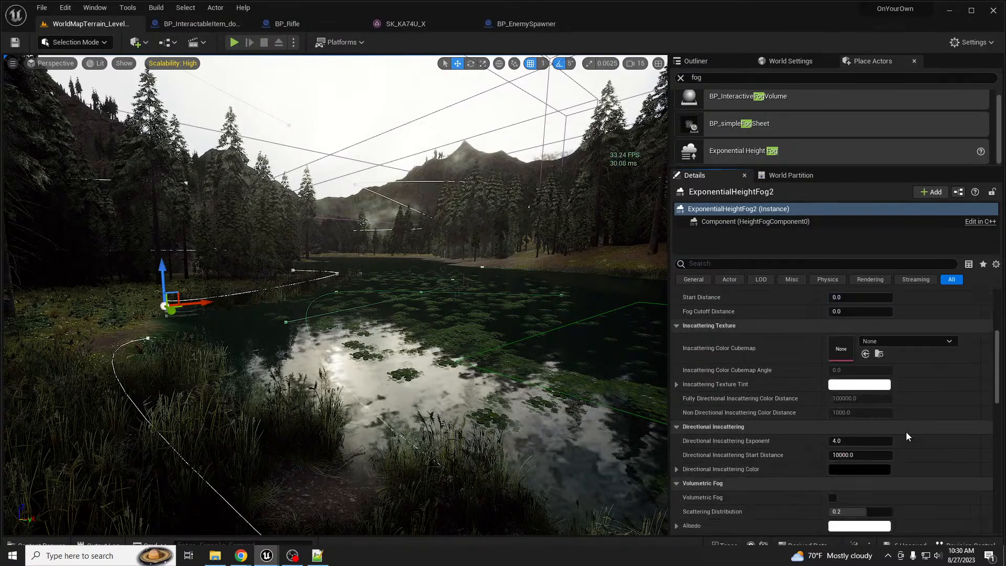
scroll(907, 436, "down", 2)
left_click(832, 380)
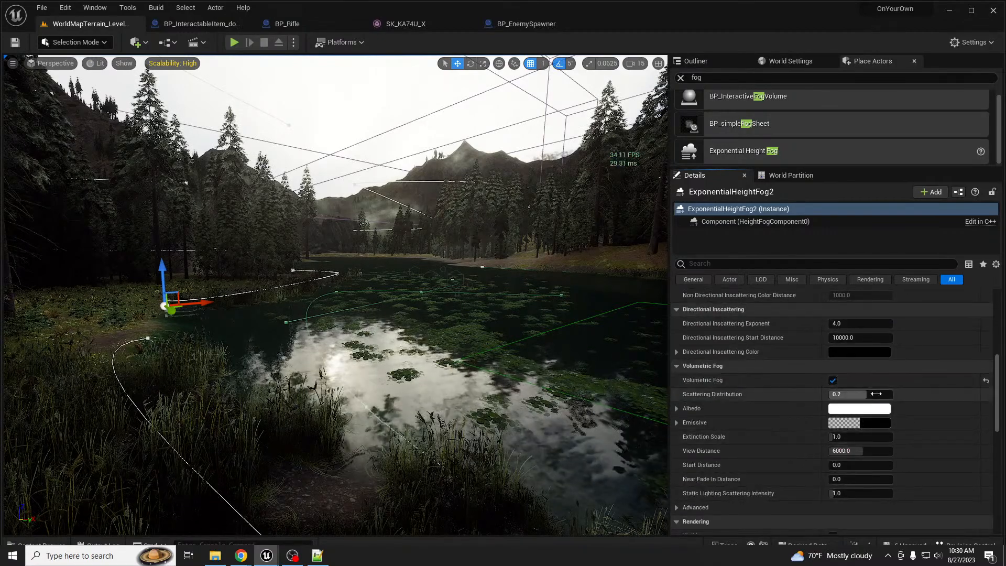
right_click_drag(445, 304, 566, 293)
key("a")
right_click_drag(335, 296, 587, 293)
key("s")
right_click_drag(390, 334, 450, 367)
key("w")
scroll(389, 334, "down", 3)
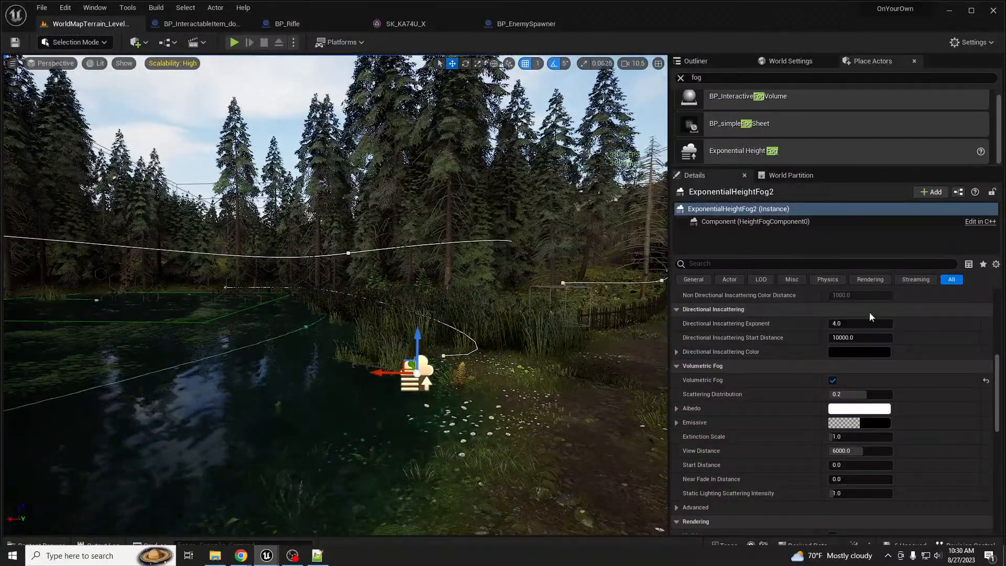
Set the height fog's Fog Inscattering Color to a light gray with a value of about 0.55 and check the lakeshore
scroll(891, 385, "up", 10)
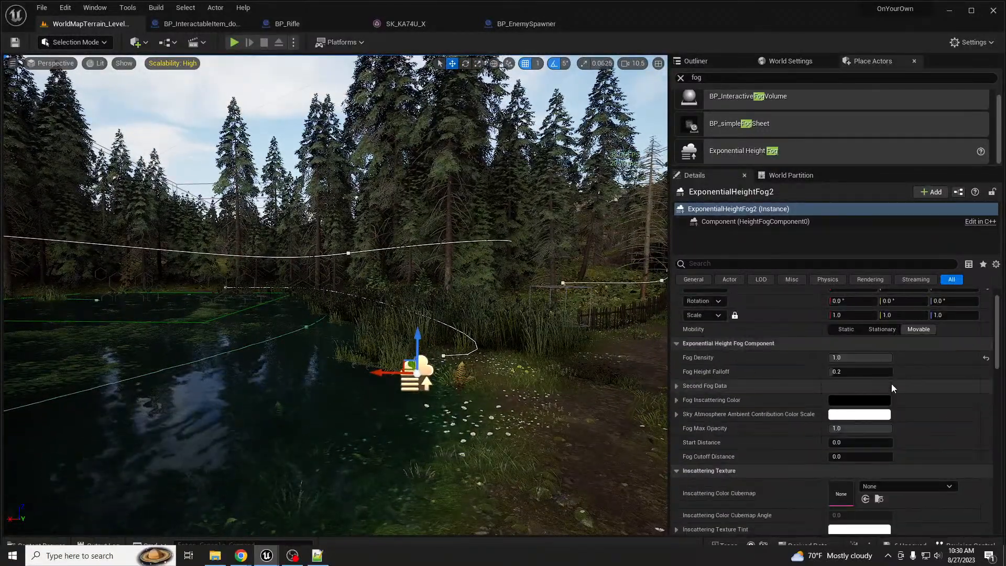
left_click(886, 400)
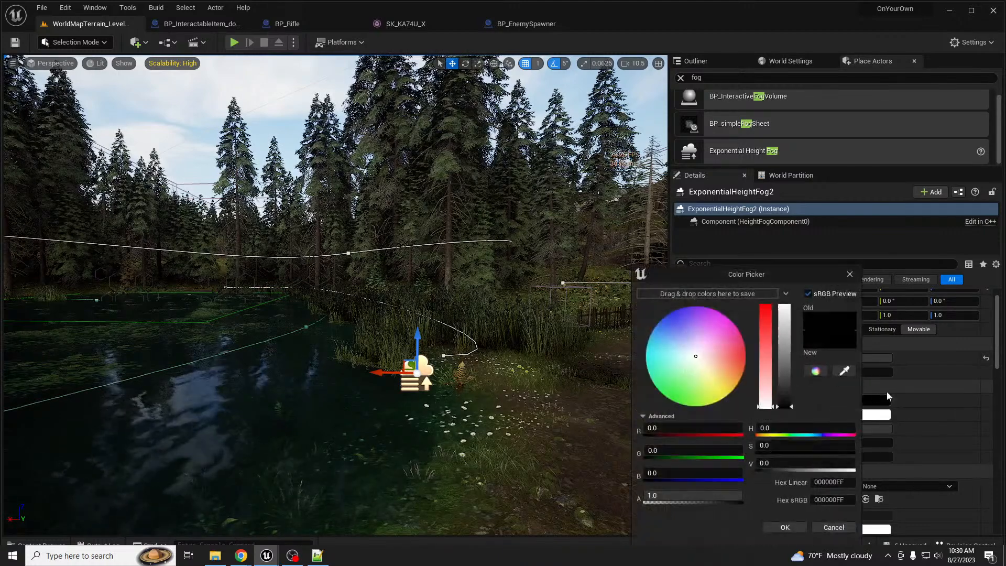
left_click_drag(794, 373, 784, 351)
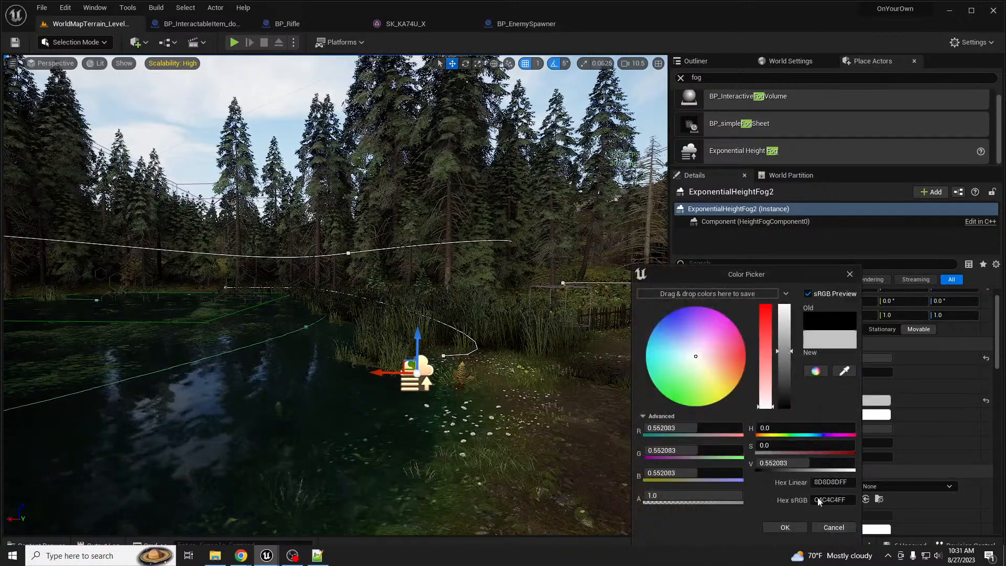
left_click(784, 527)
right_click_drag(609, 460, 414, 444)
key("s")
right_click_drag(618, 412, 622, 413)
key("w")
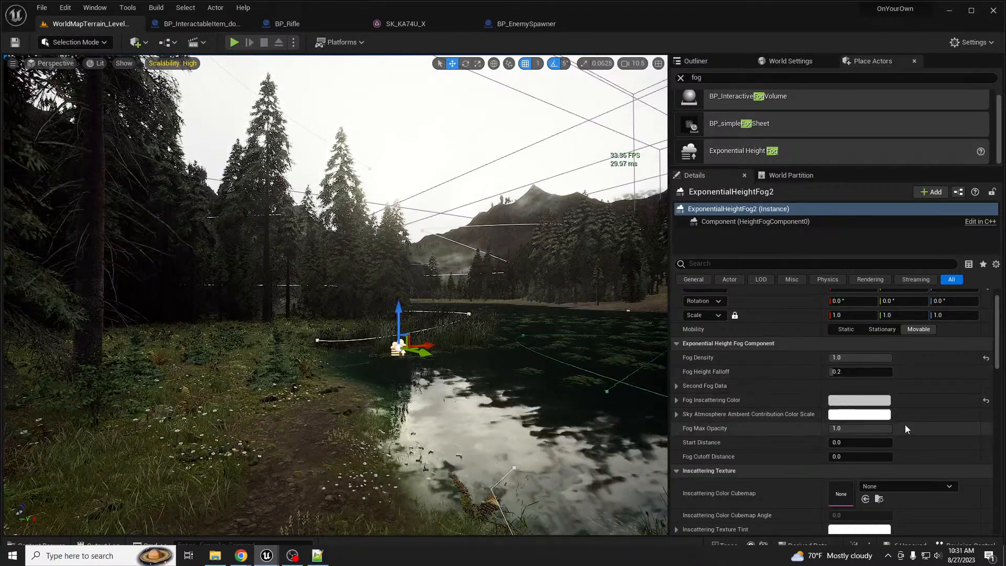
Change the volumetric fog's Emissive color to light gray
scroll(905, 428, "down", 7)
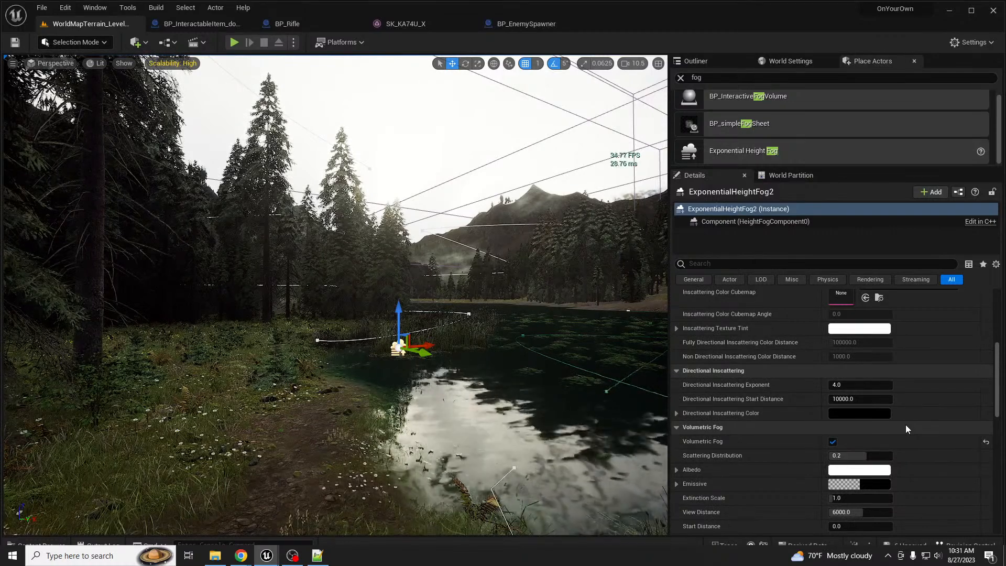
scroll(905, 425, "down", 3)
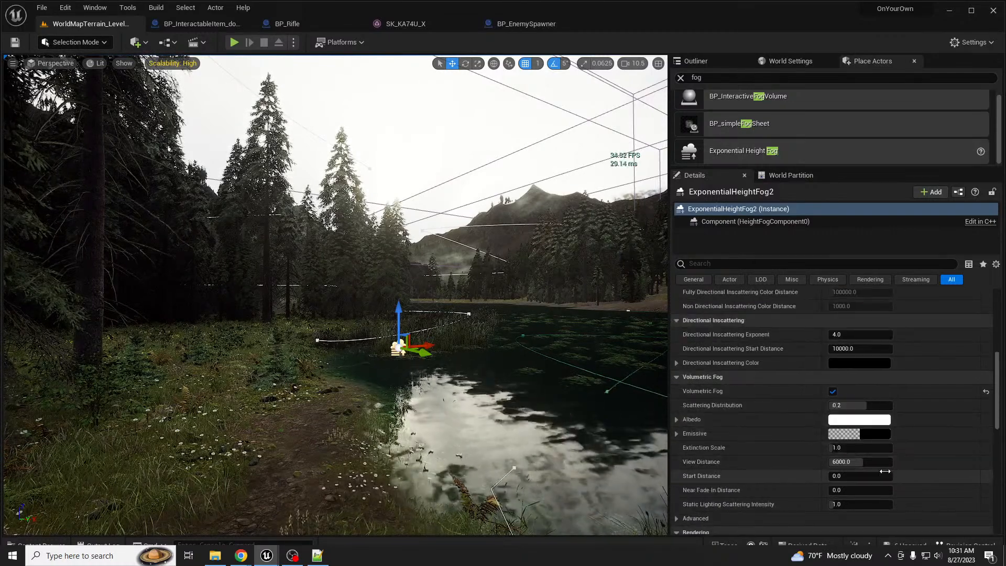
left_click(859, 433)
mouse_move(804, 398)
left_mouse_down()
mouse_move(804, 343)
mouse_move(805, 362)
left_mouse_up()
left_click(811, 528)
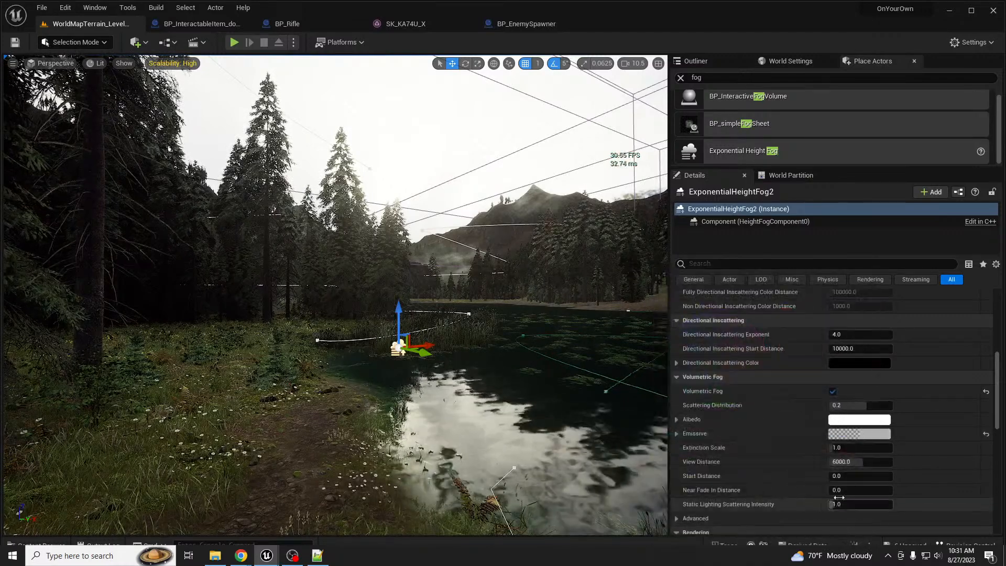
Delete the Exponential Height Fog from the lakeshore
right_click_drag(460, 321, 439, 359)
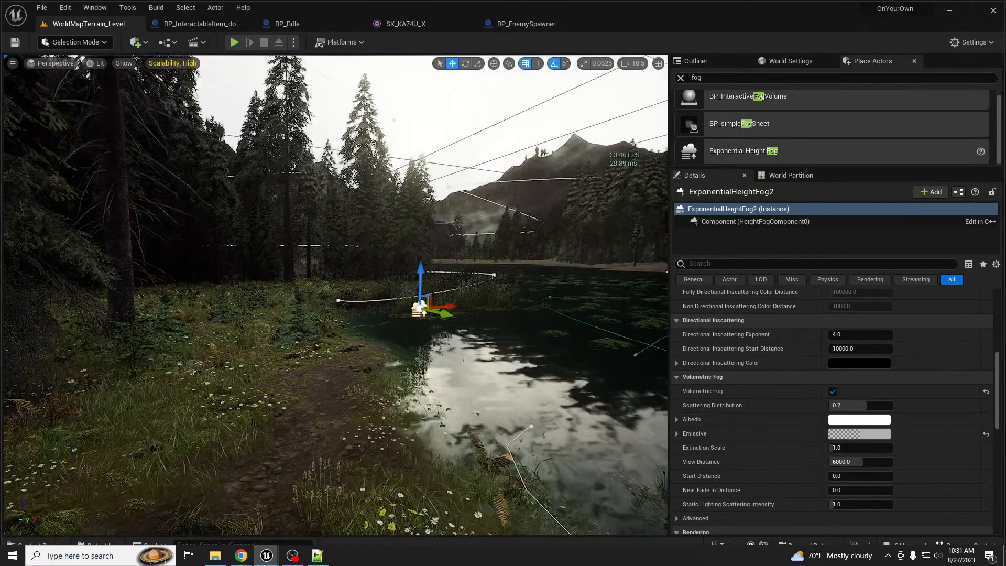
key("Delete")
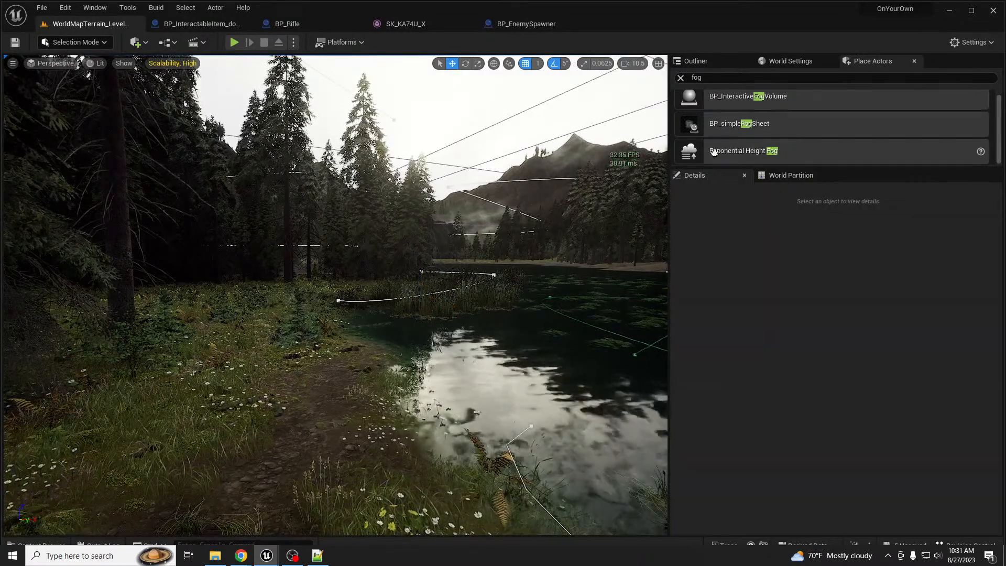
Select the post process volume by the lakeshore path and bring up its Color Grading LUT settings
key("d")
right_click_drag(554, 198, 493, 267)
key("a")
key("s")
scroll(524, 248, "down", 2)
key("w")
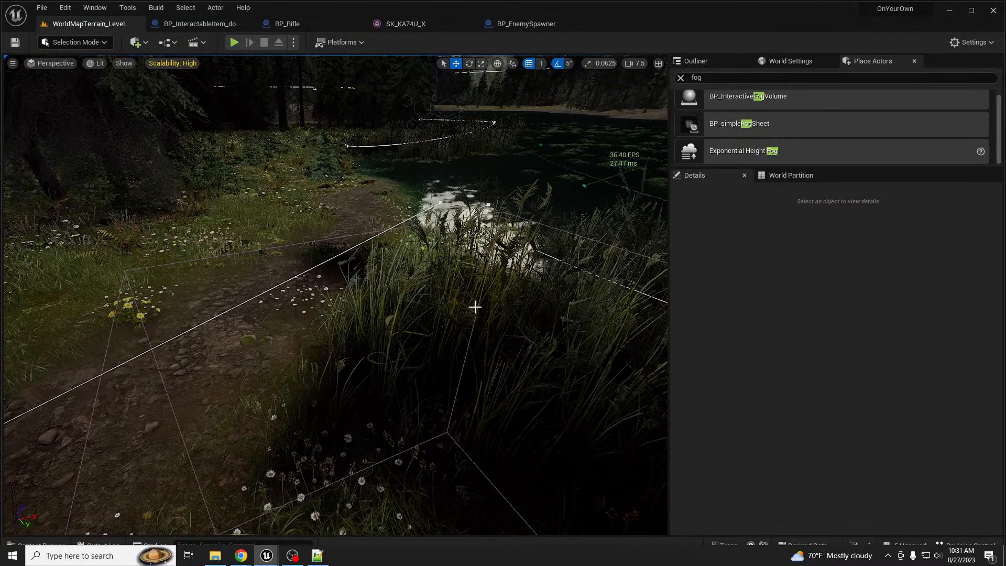
left_click(478, 306)
right_click_drag(479, 303, 498, 289)
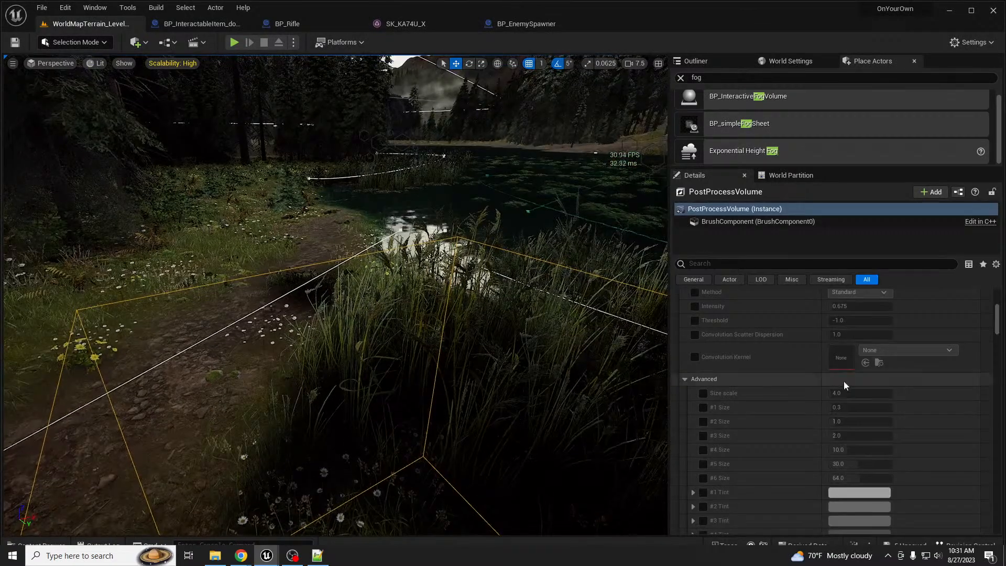
left_click_drag(998, 317, 996, 415)
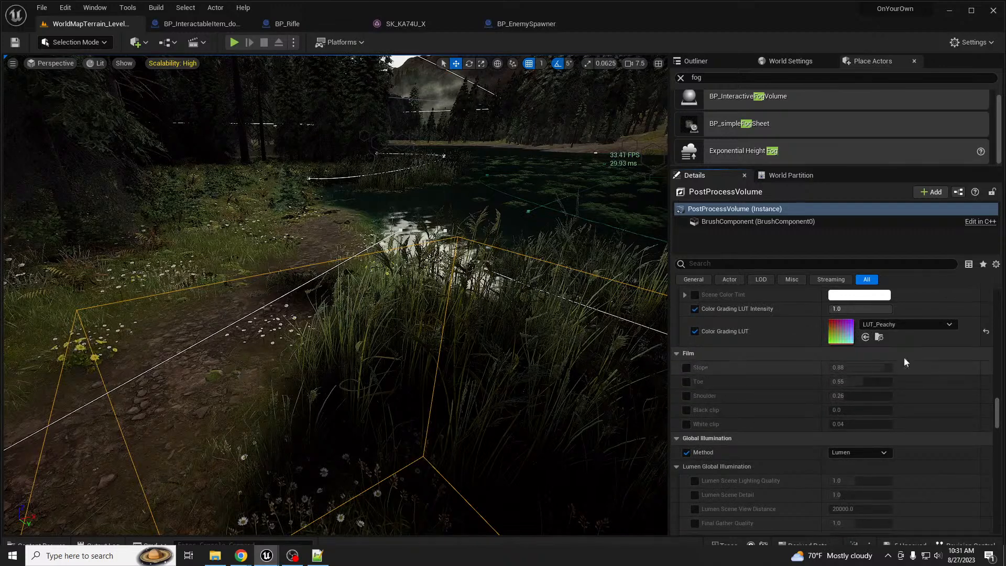
Examine the Color Grading LUT intensity and the LUT_Peachy texture against the lake view
left_click(848, 309)
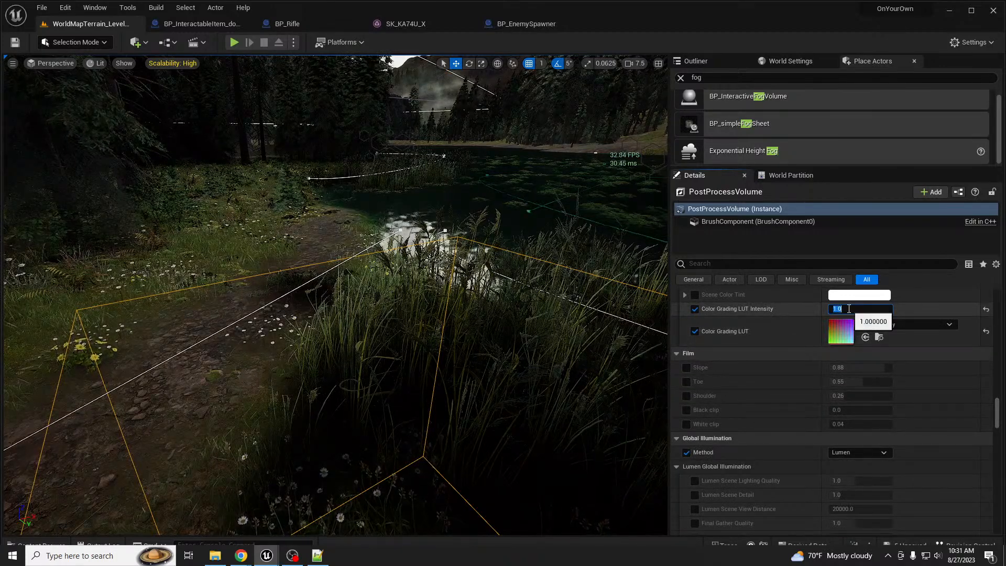
right_click_drag(521, 350, 525, 309)
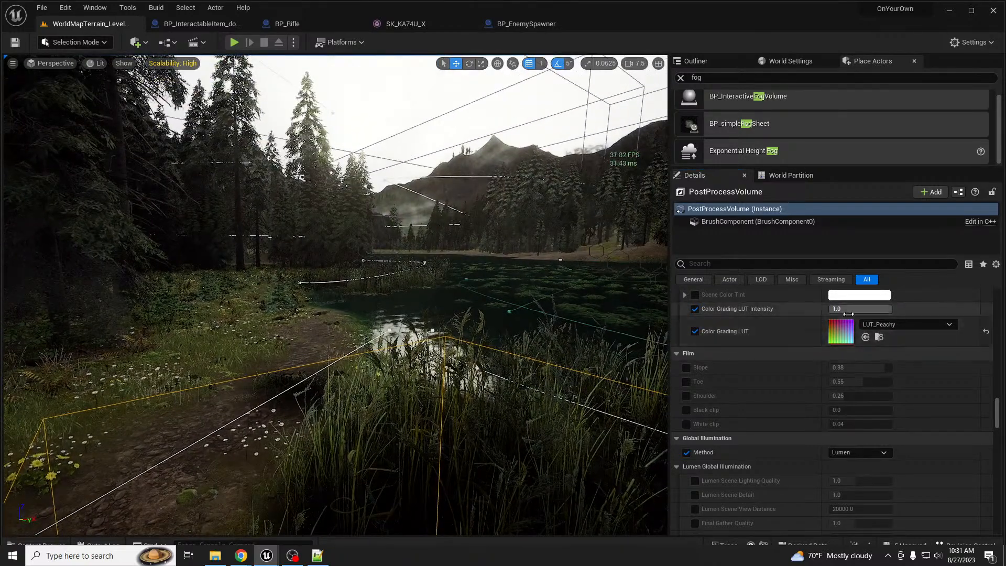
left_click(875, 311)
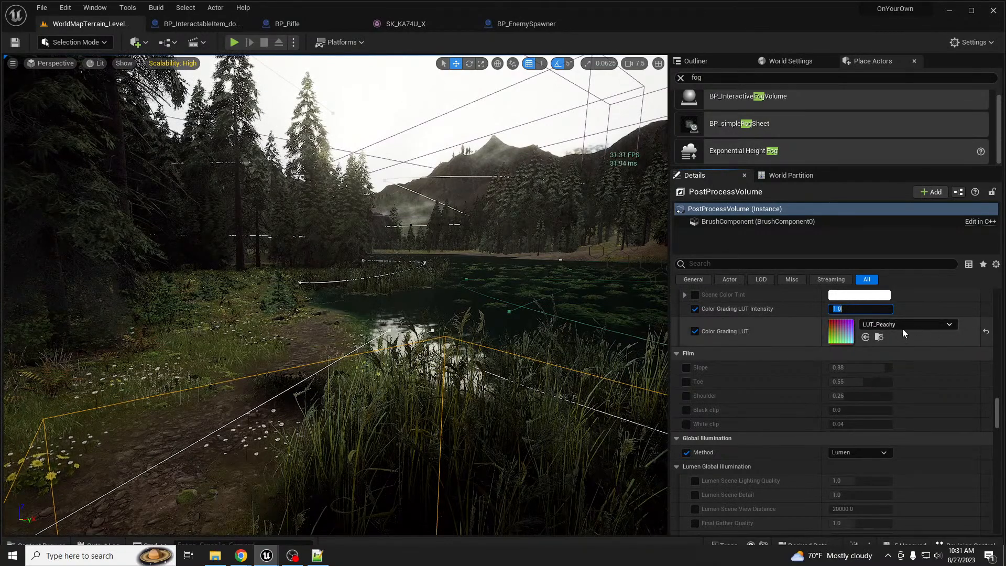
right_click_drag(540, 341, 544, 360)
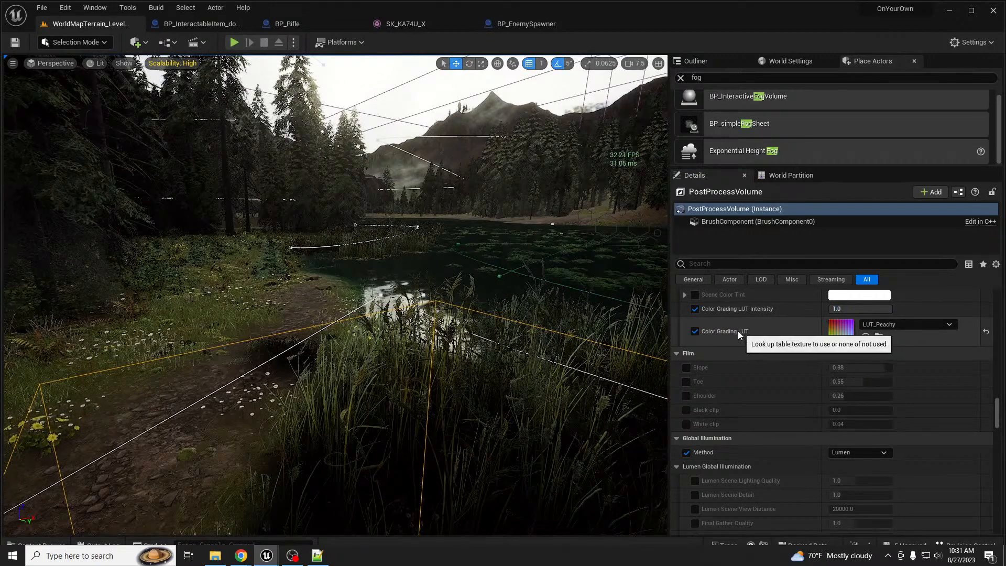
right_click_drag(490, 347, 492, 315)
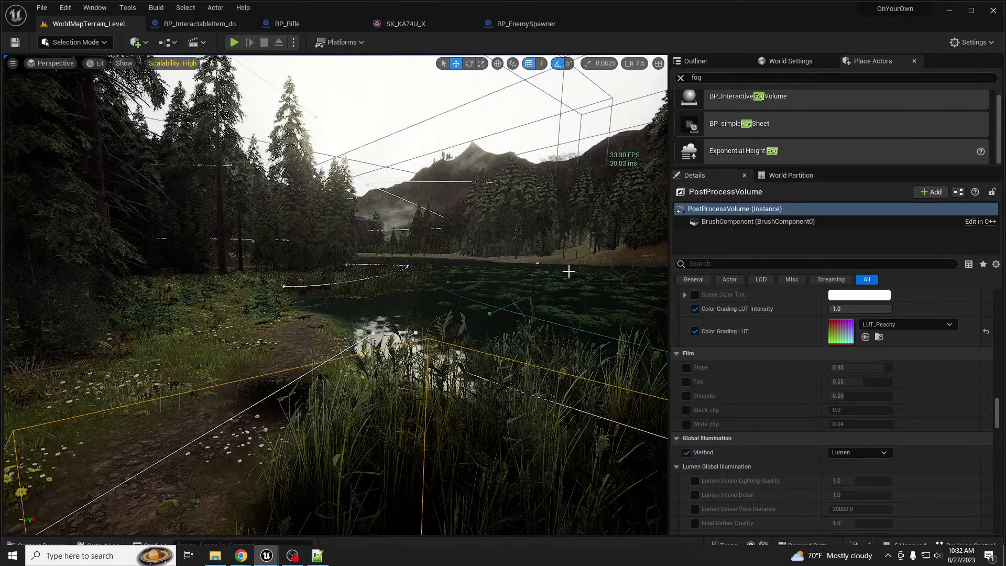
Deselect the post process volume and delete the HDRI backdrop from the level
key("Escape")
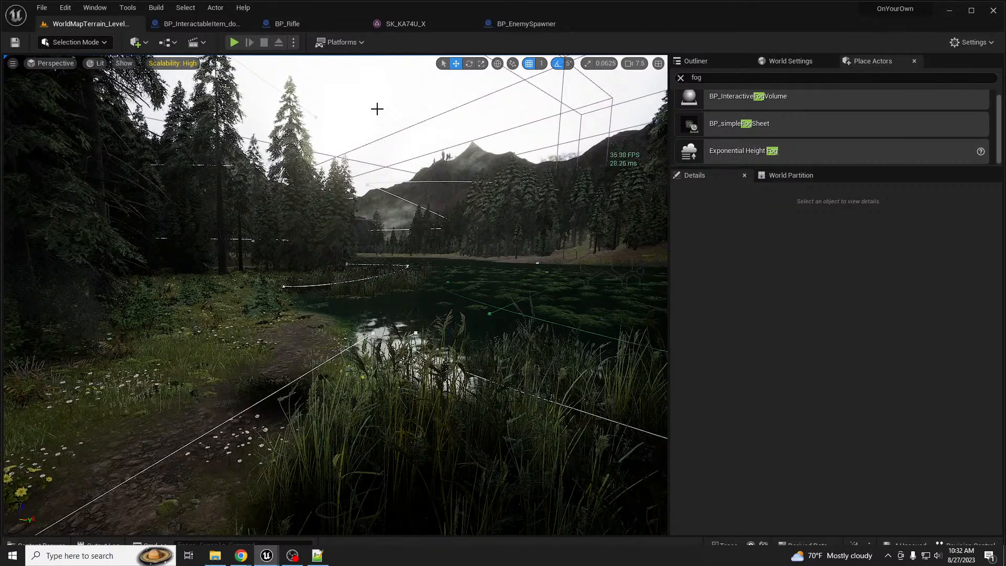
left_click(598, 207)
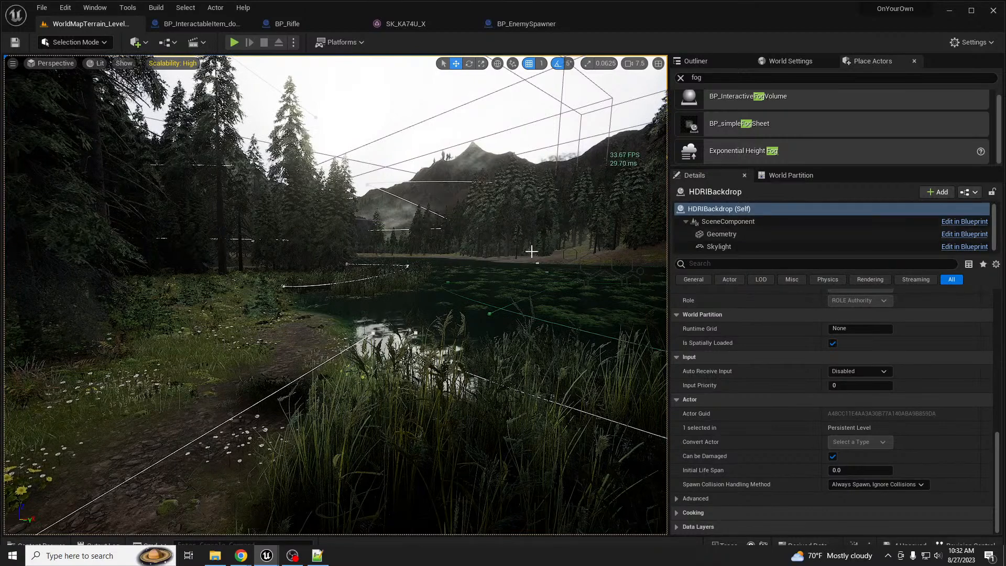
key("Delete")
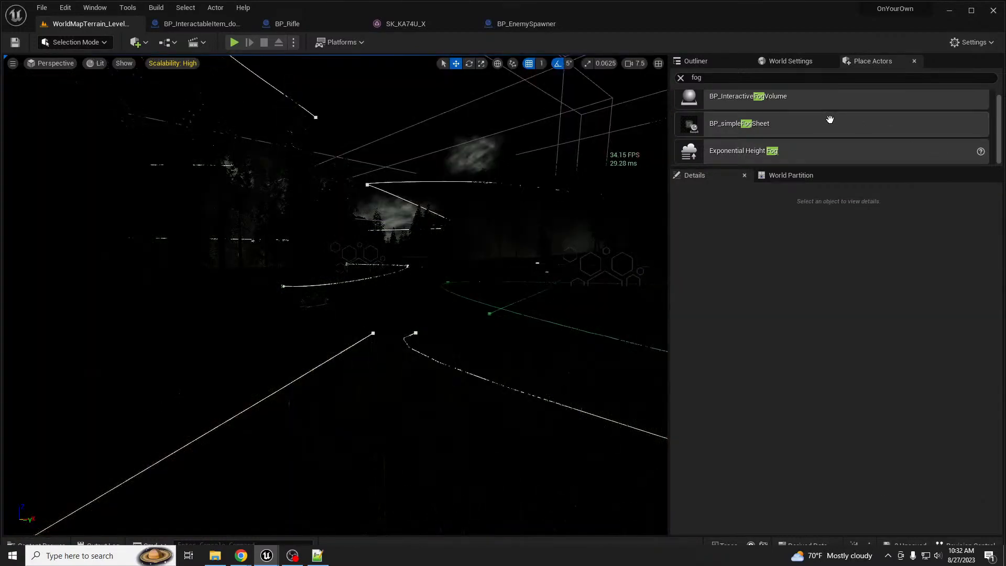
Search the level's actors for "sky" and make the hidden BP_Sky_newV2 visible
left_click(714, 62)
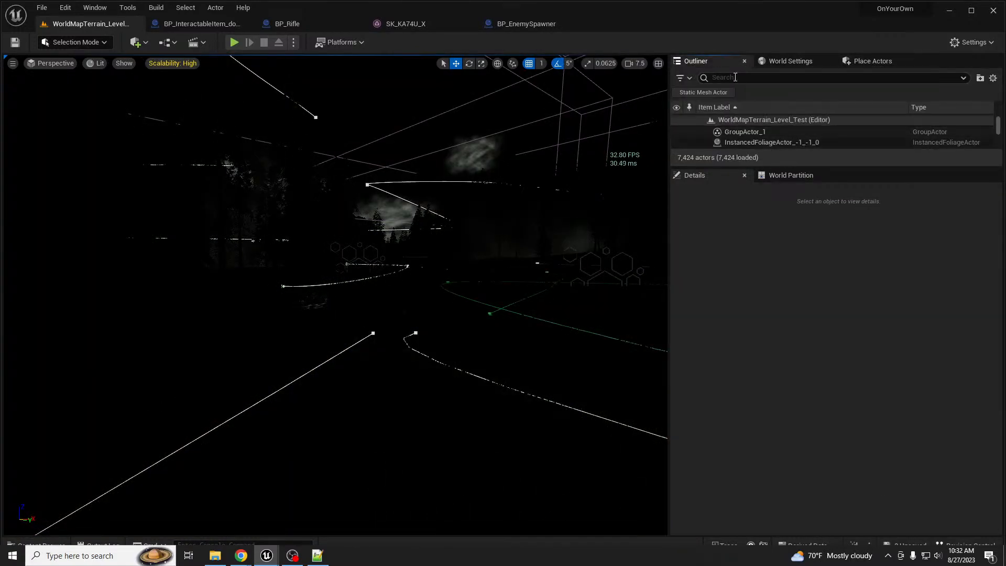
type("sky")
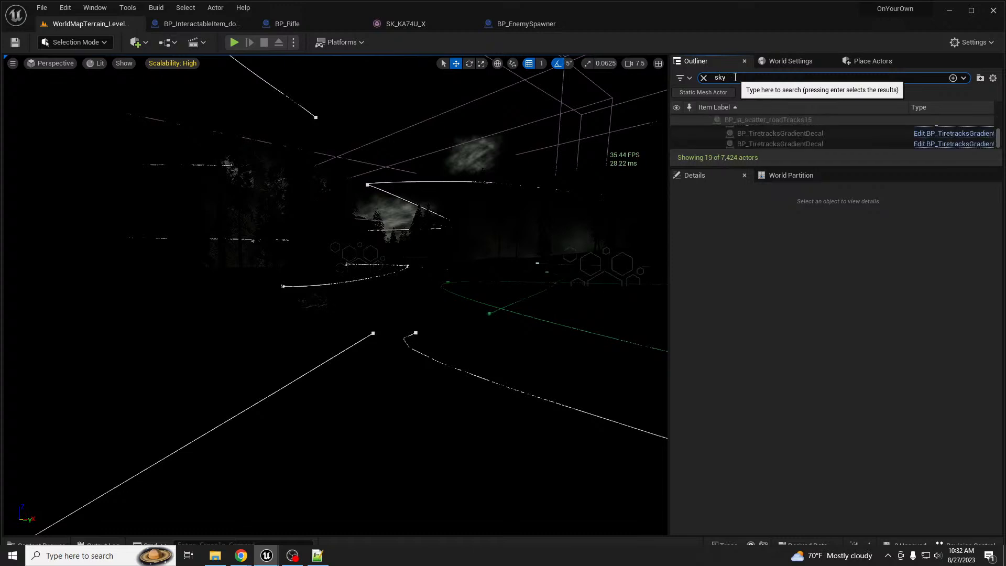
left_click_drag(843, 168, 838, 343)
left_click(677, 141)
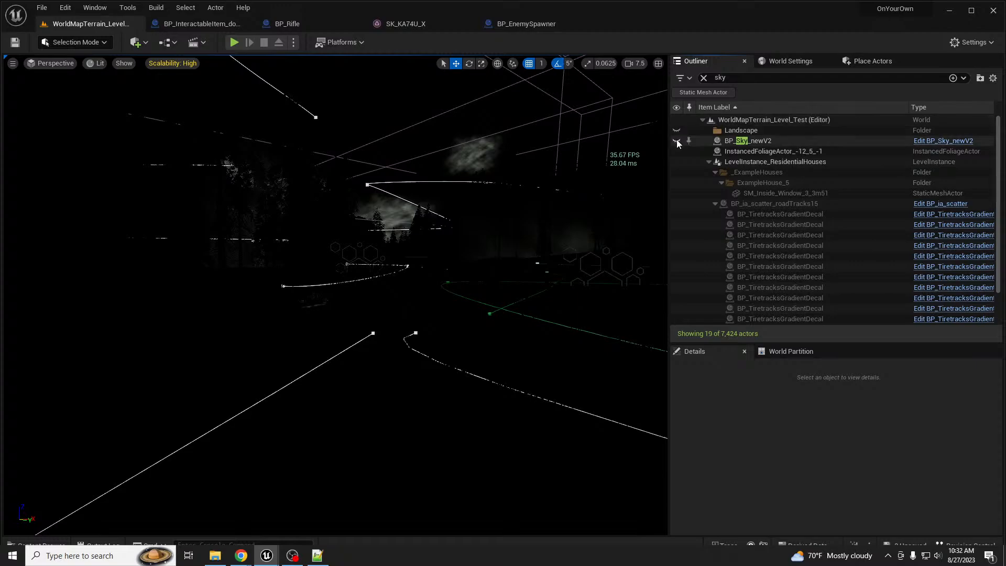
right_click_drag(471, 236, 516, 215)
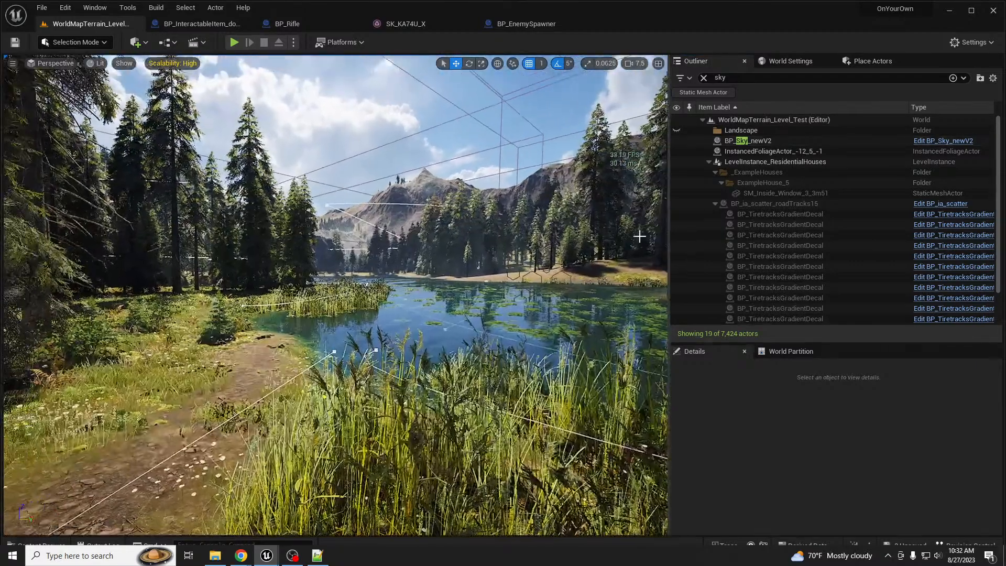
Select BP_Sky_newV2, inspect the lake scene under its lighting, and make more room for the actor's details
left_click(753, 141)
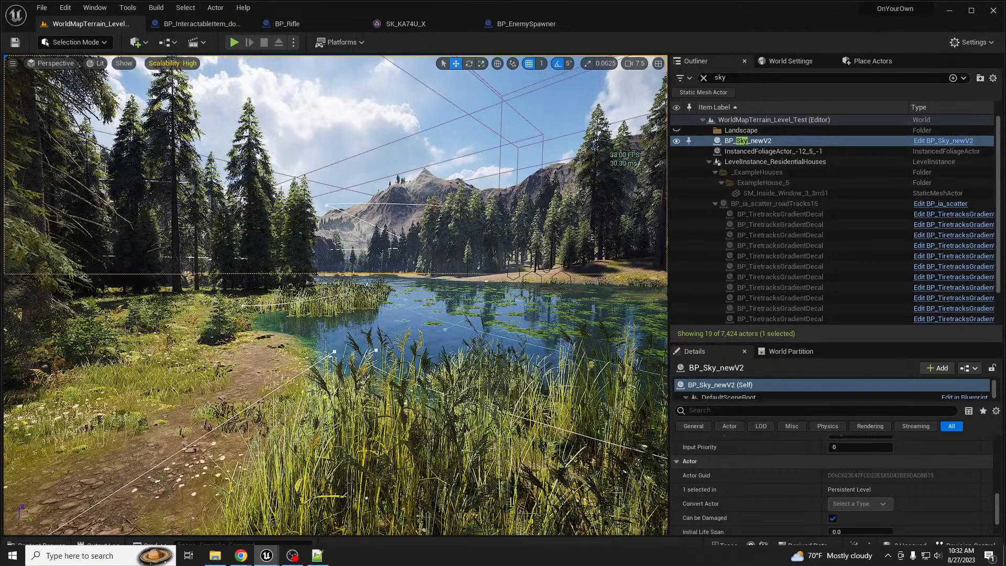
scroll(832, 482, "up", 2)
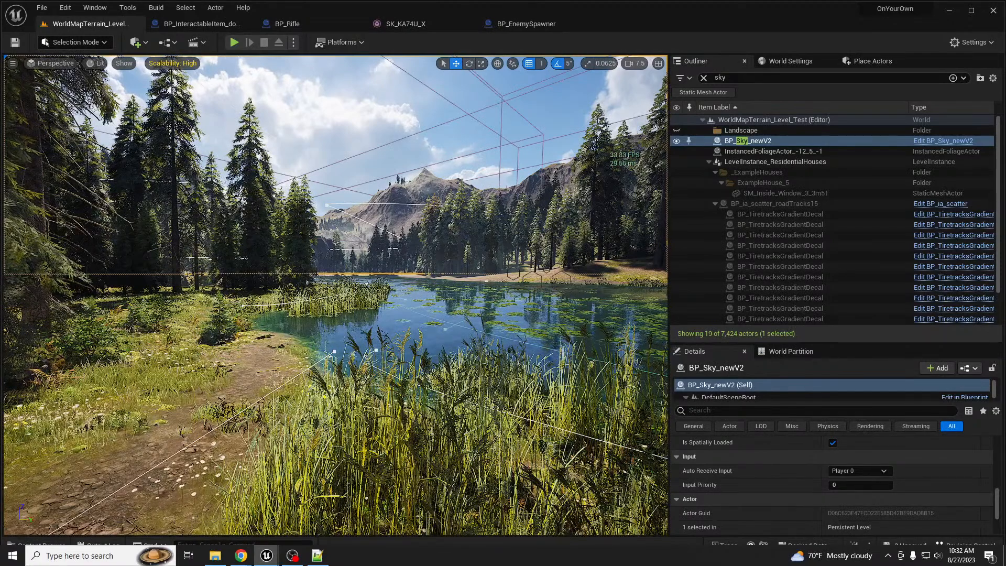
key("w")
right_click_drag(503, 262, 532, 240)
key("w")
key("s")
key("s")
key("w")
key("w")
right_click_drag(327, 358, 322, 362)
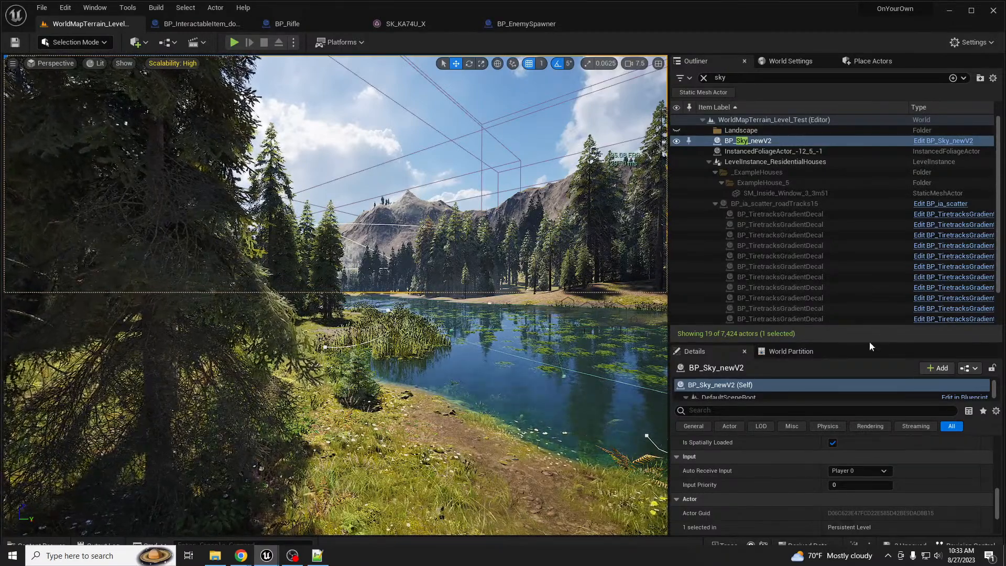
left_click_drag(862, 345, 868, 228)
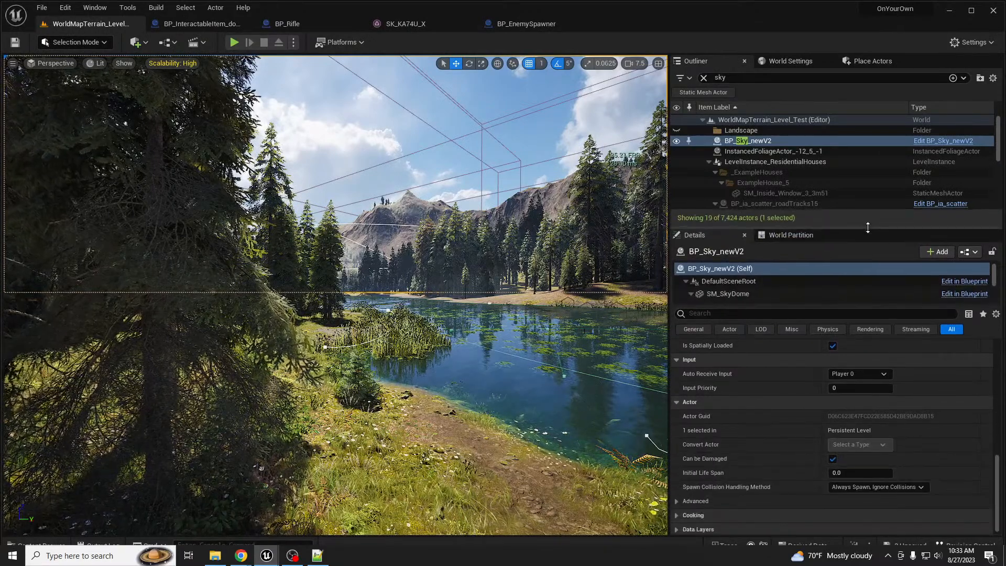
Review the BP_Sky_newV2 settings, delete that sky actor from the level, and clear the actor list's search
scroll(886, 443, "up", 6)
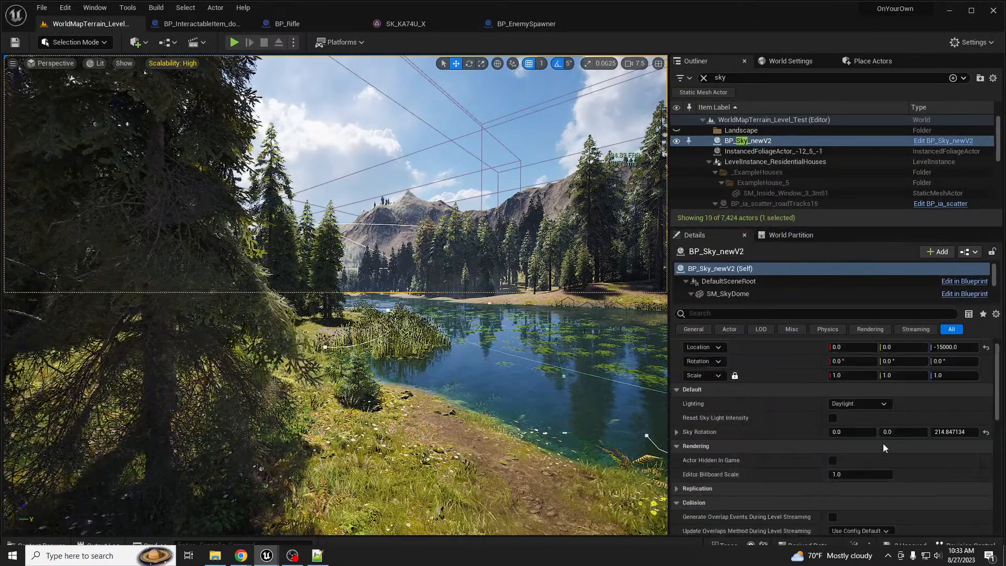
scroll(885, 443, "up", 1)
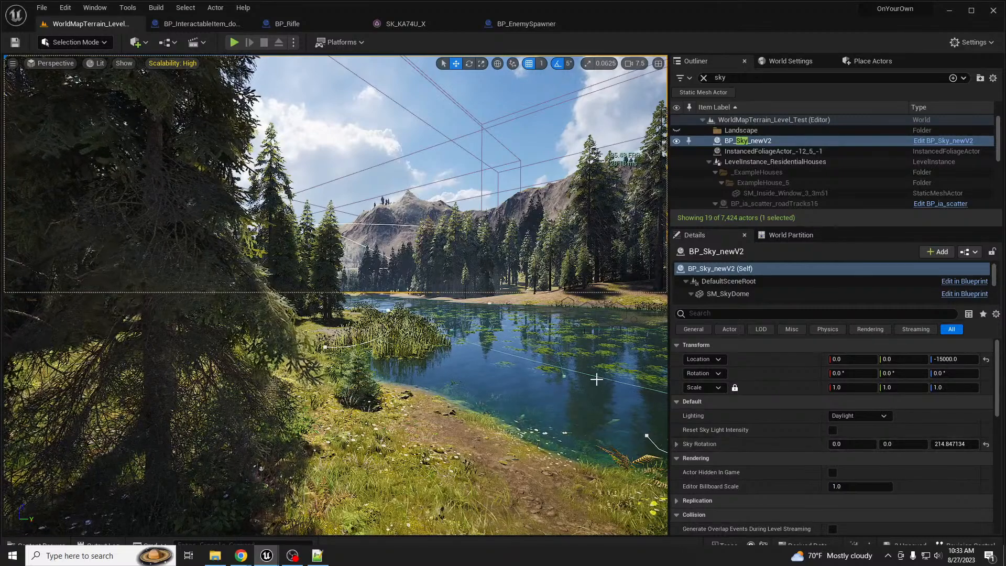
right_click_drag(534, 344, 546, 360)
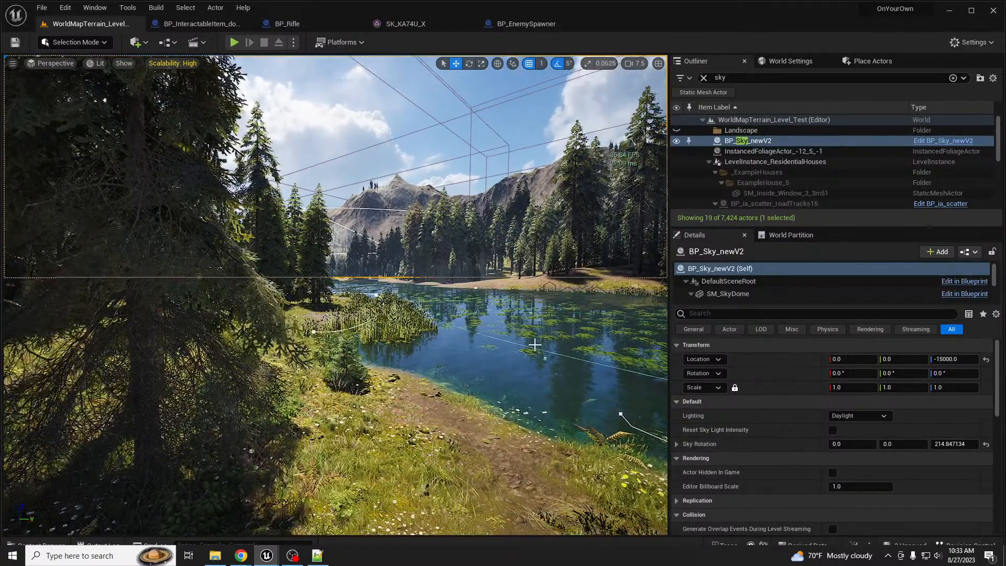
key("Delete")
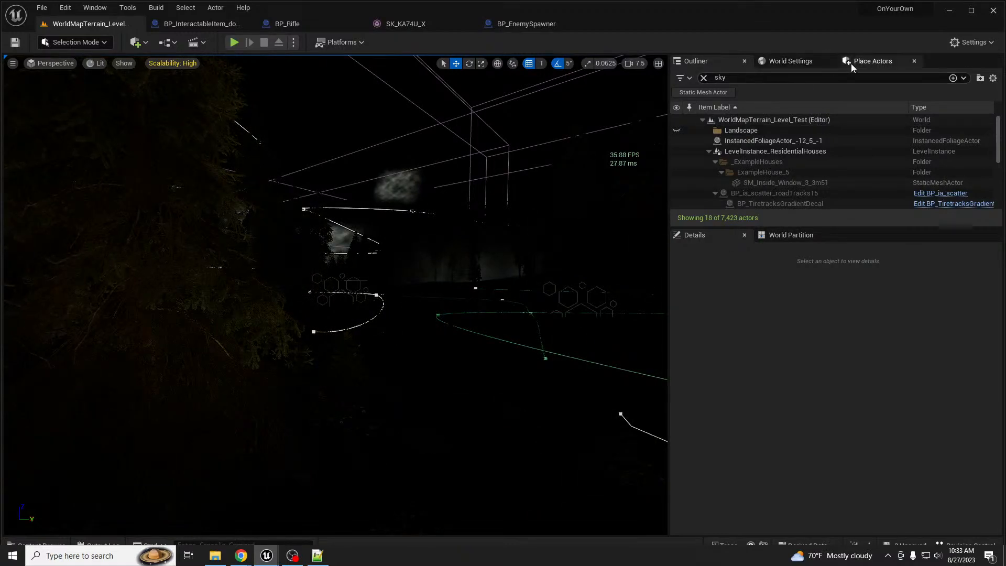
left_click(703, 77)
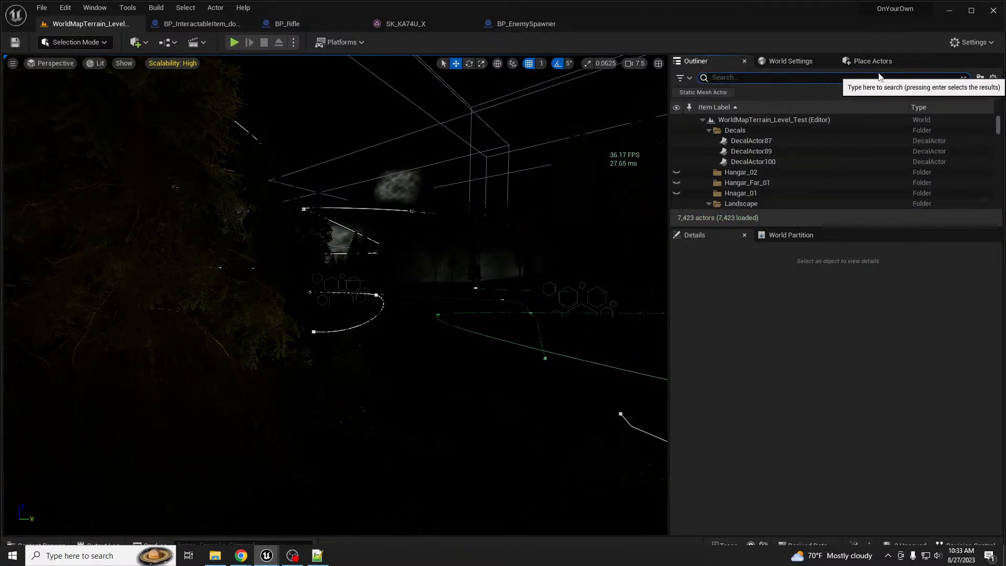
Find the Sky Light among the placeable actors and add one on the lakeshore path
left_click(873, 62)
left_click(727, 80)
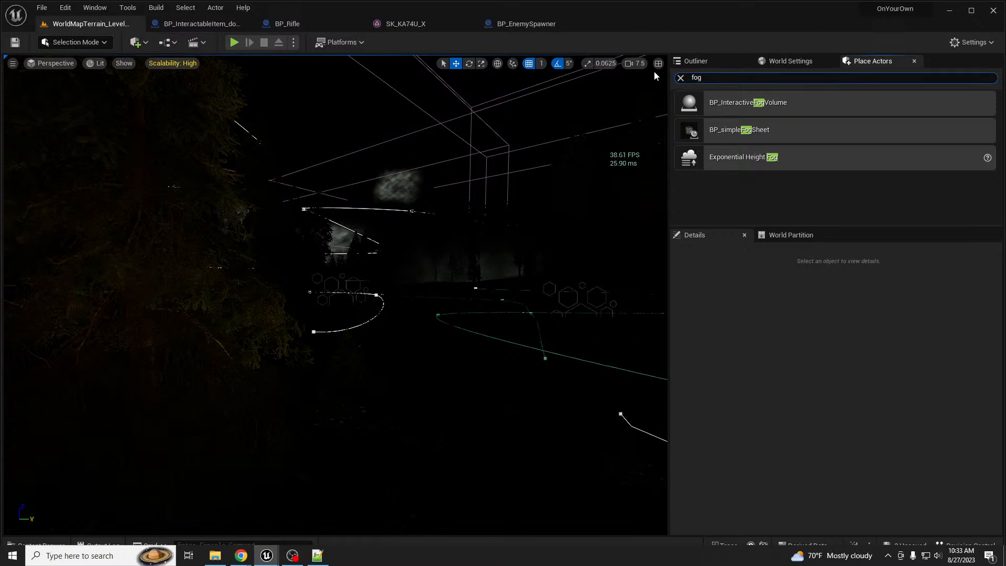
left_click_drag(713, 76, 687, 72)
type("skyl")
left_click_drag(728, 129, 397, 392)
left_click(388, 356)
right_click_drag(388, 356, 383, 394)
Add a Directional Light beside the Sky Light and set the Sky Light's mobility to Movable
left_click_drag(786, 76, 664, 76)
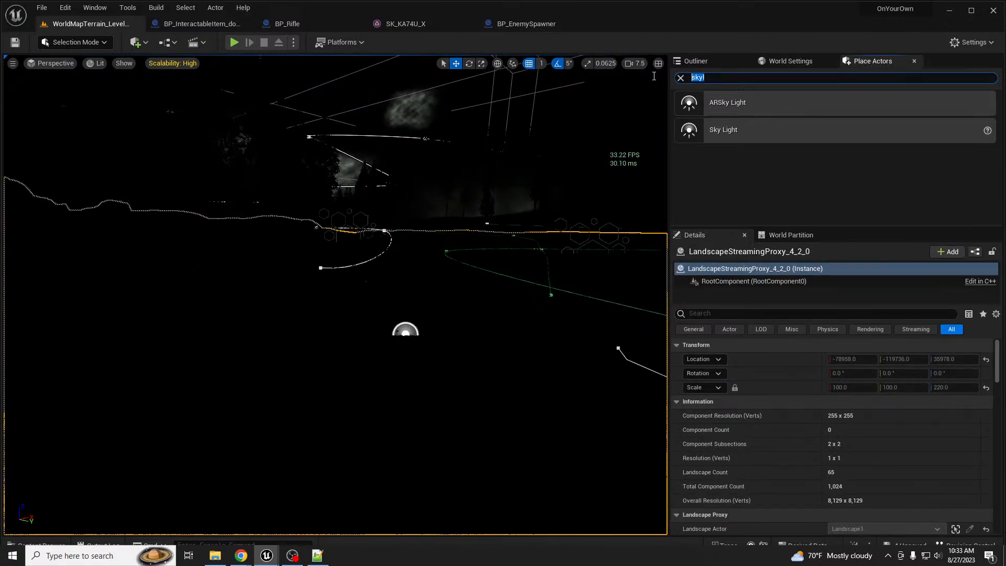
type("direct")
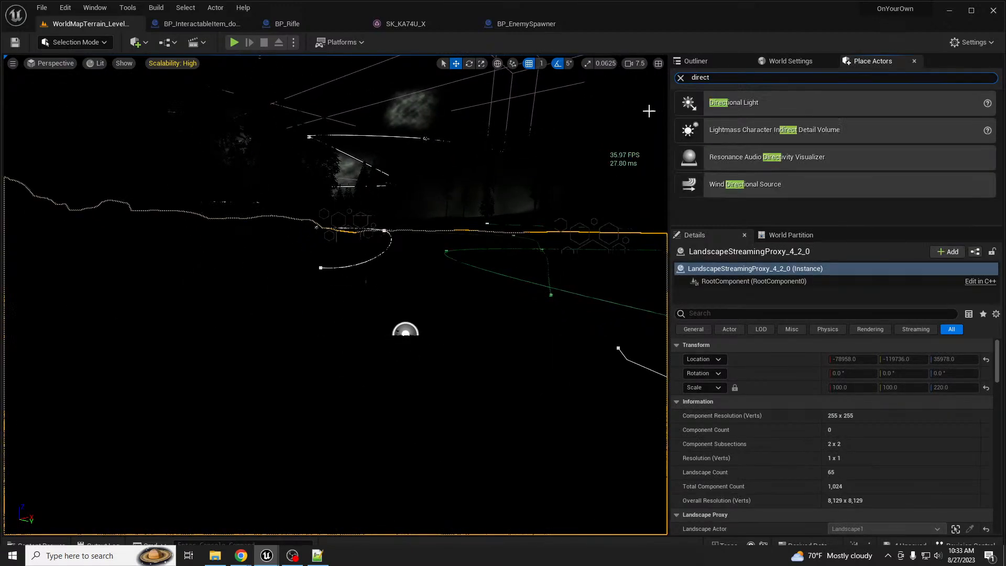
left_click_drag(724, 113, 424, 361)
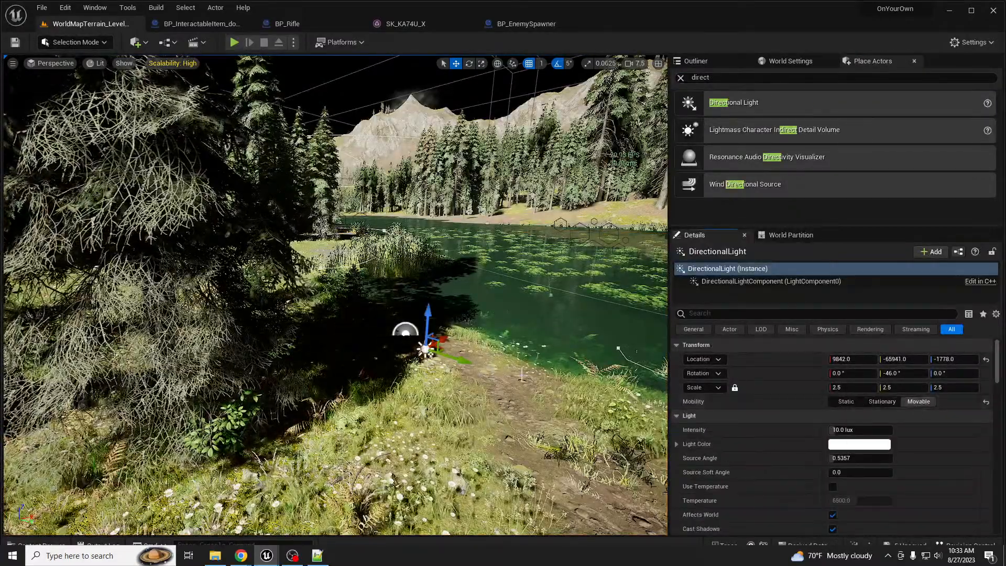
left_click(403, 328)
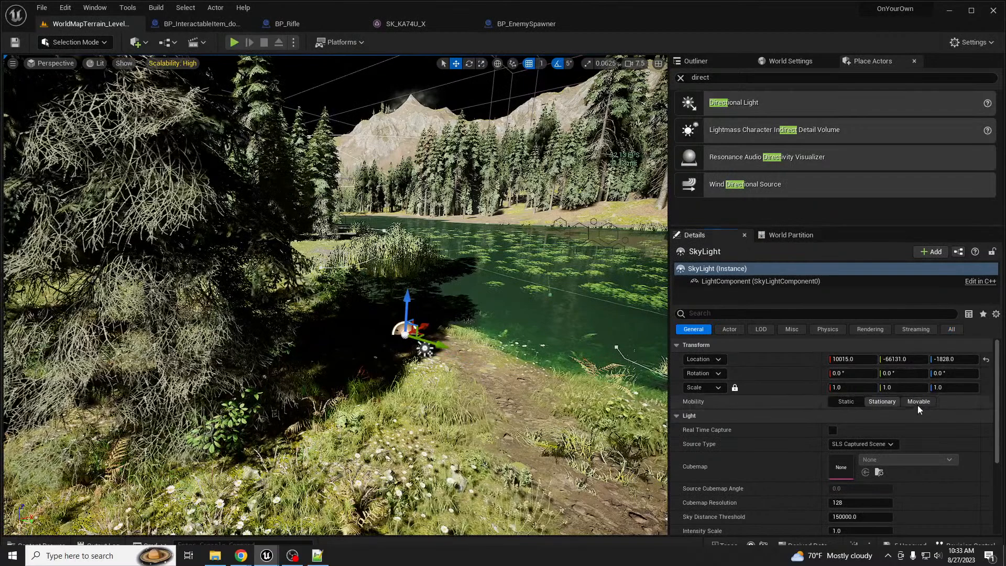
left_click(917, 402)
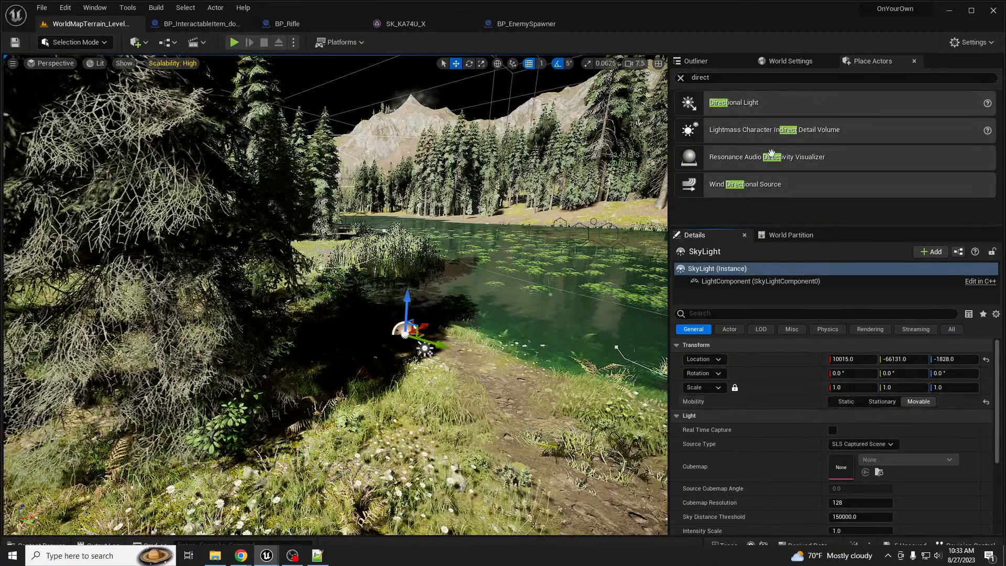
Search the placeable actors for "sky" and add a Sky Atmosphere near the lights on the shore
left_click(697, 78)
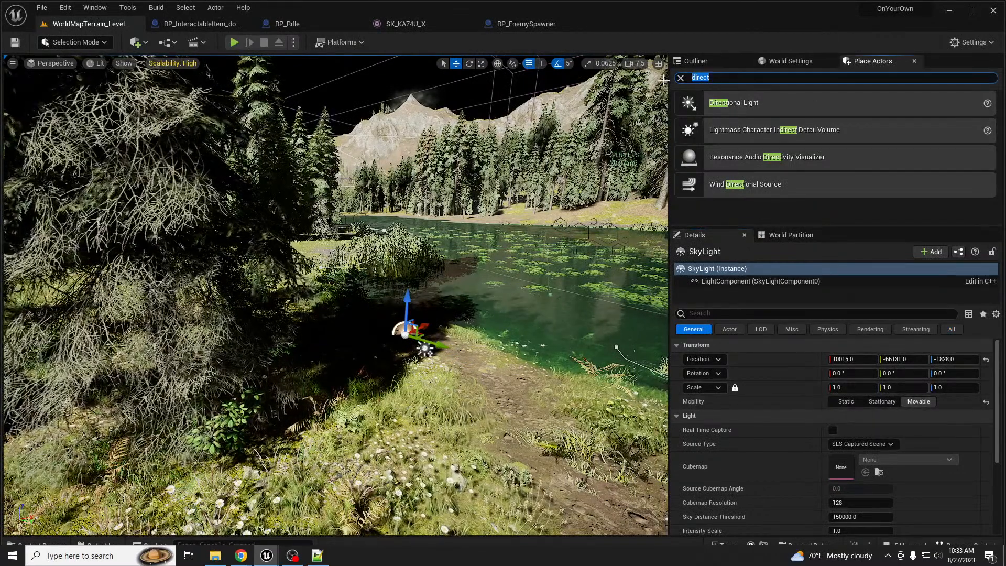
type("sky")
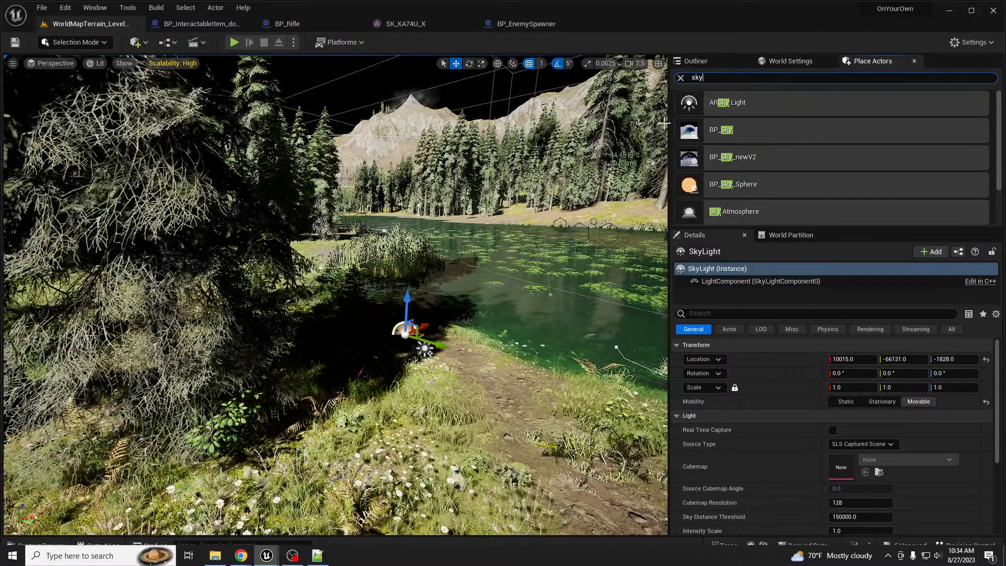
left_click_drag(731, 217, 429, 330)
left_click_drag(367, 343, 411, 328)
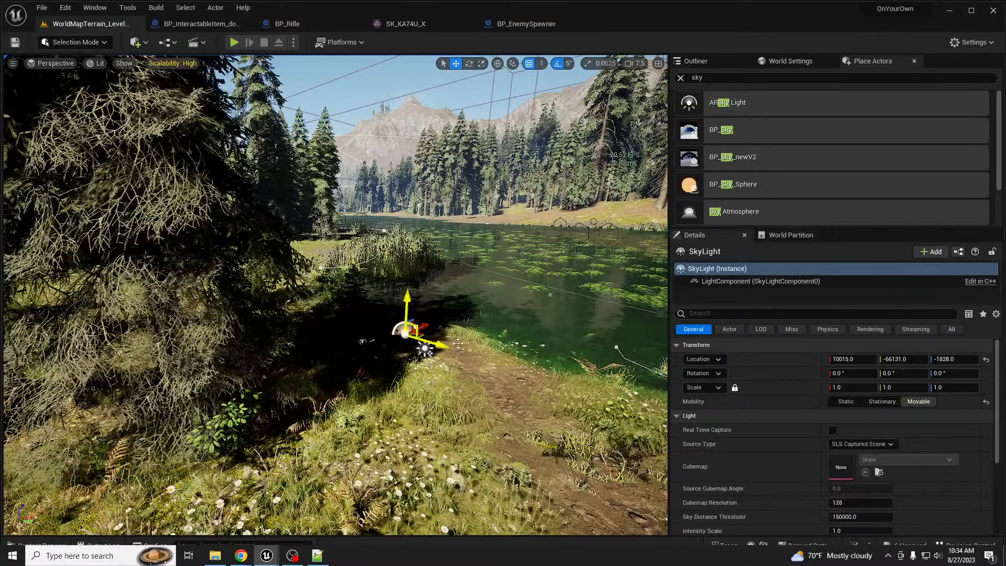
Enable Real Time Capture on the Sky Light and check the lighting around the lakeshore
scroll(926, 463, "down", 3)
scroll(937, 463, "up", 2)
key("d")
right_click_drag(466, 377, 398, 380)
key("w")
key("s")
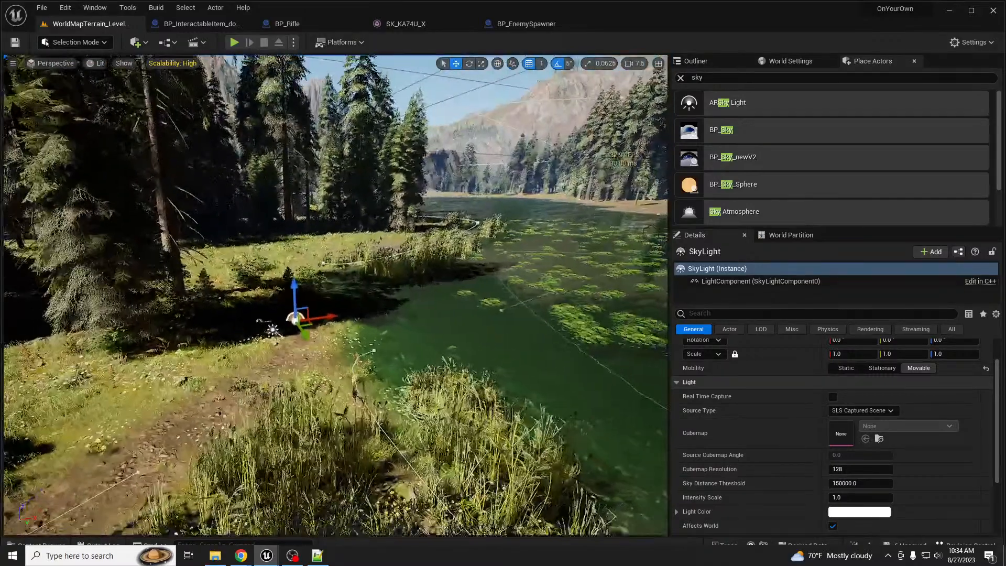
left_click(833, 397)
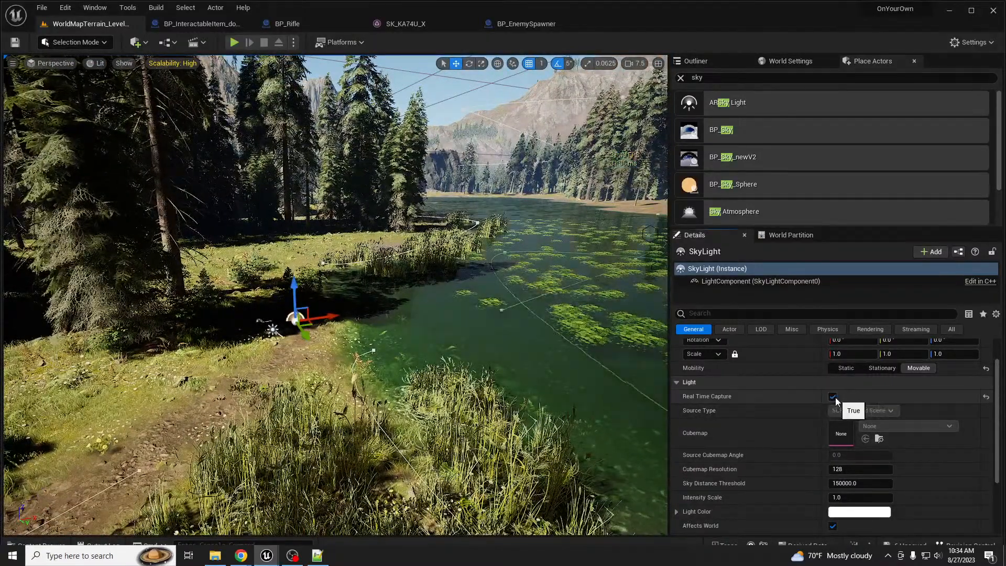
right_click_drag(632, 394, 610, 394)
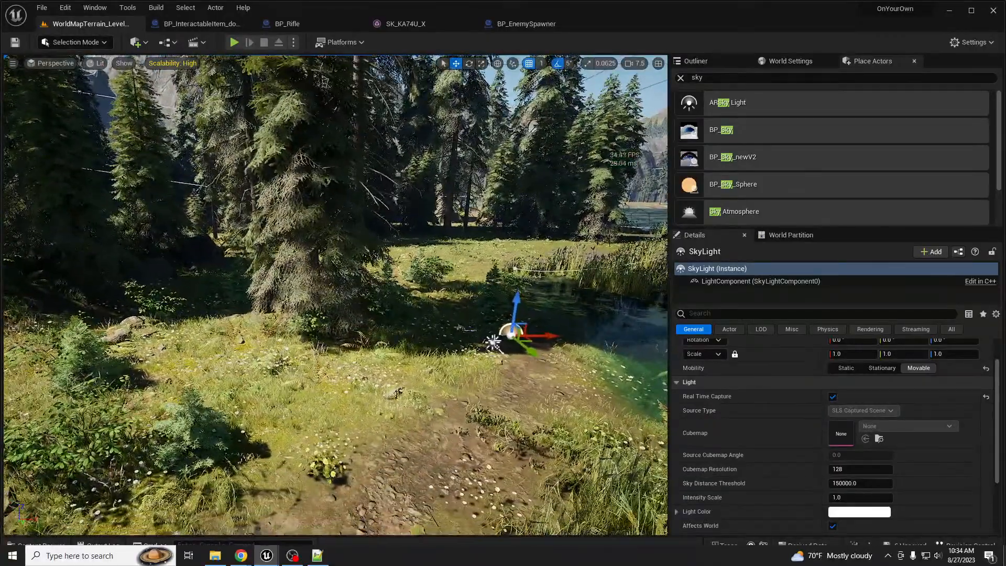
Select the Directional Light and rotate it to about 180°, -154°, 180° for low sunlight through the trees
left_click(493, 341)
right_click_drag(494, 342, 399, 344)
key("d")
key("s")
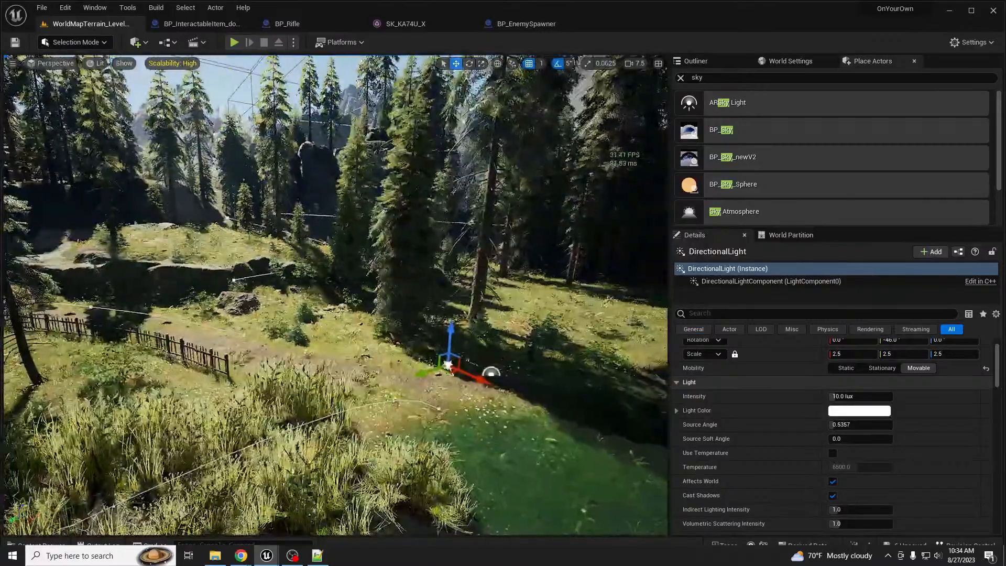
key("w")
left_click_drag(544, 373, 583, 422)
right_click_drag(584, 422, 658, 411)
key("s")
key("e")
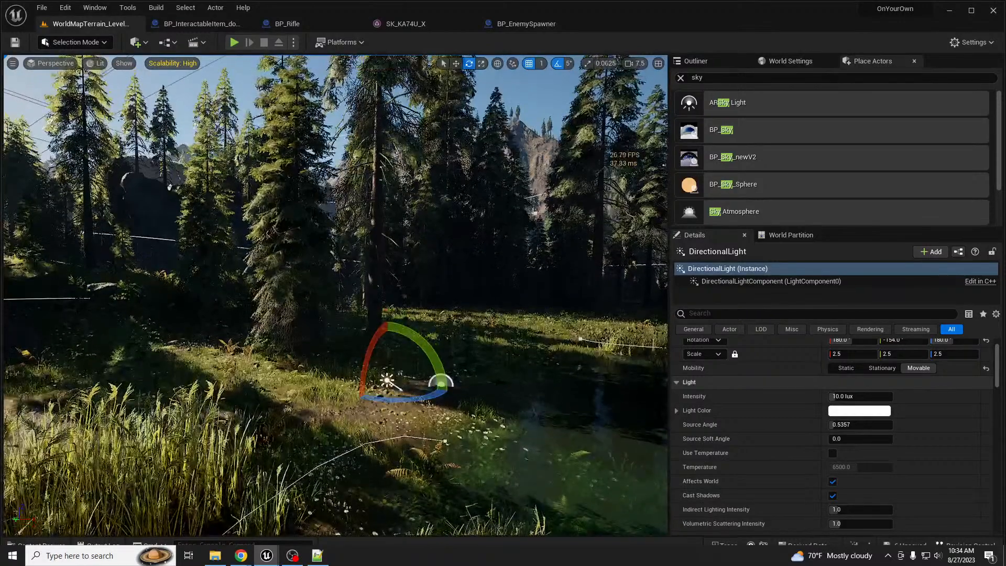
Add an Exponential Height Fog beside the lights, set its Fog Density to 0.05, and view it toward the sun
left_click(699, 78)
type("fog")
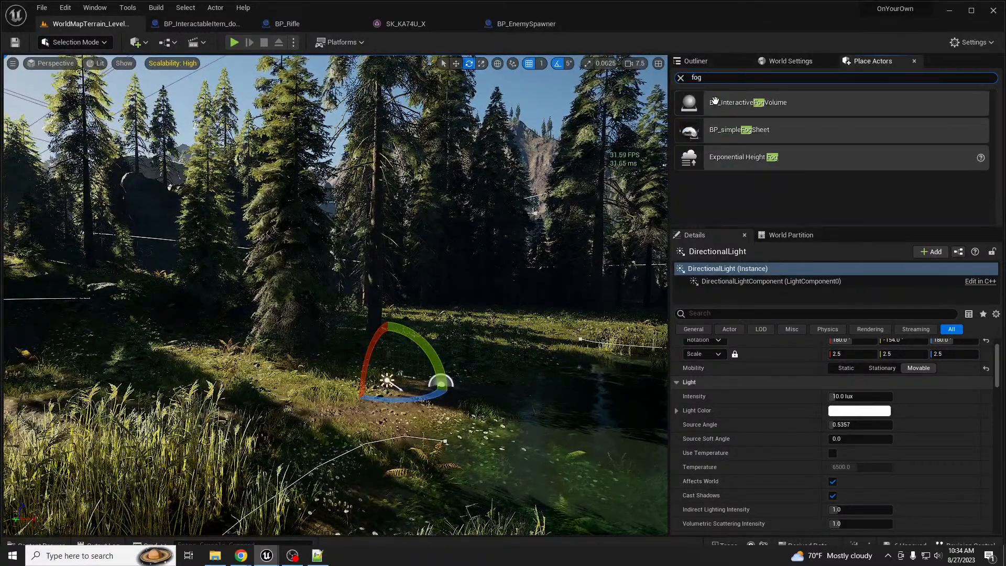
left_click_drag(735, 161, 306, 333)
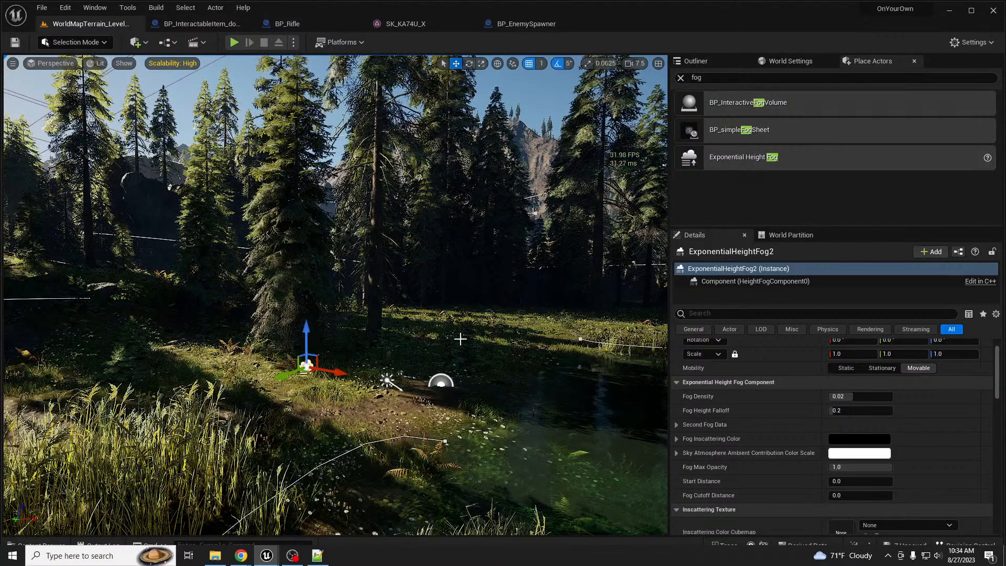
left_click(859, 396)
type("0.05")
key("Return")
right_click_drag(428, 416, 374, 412)
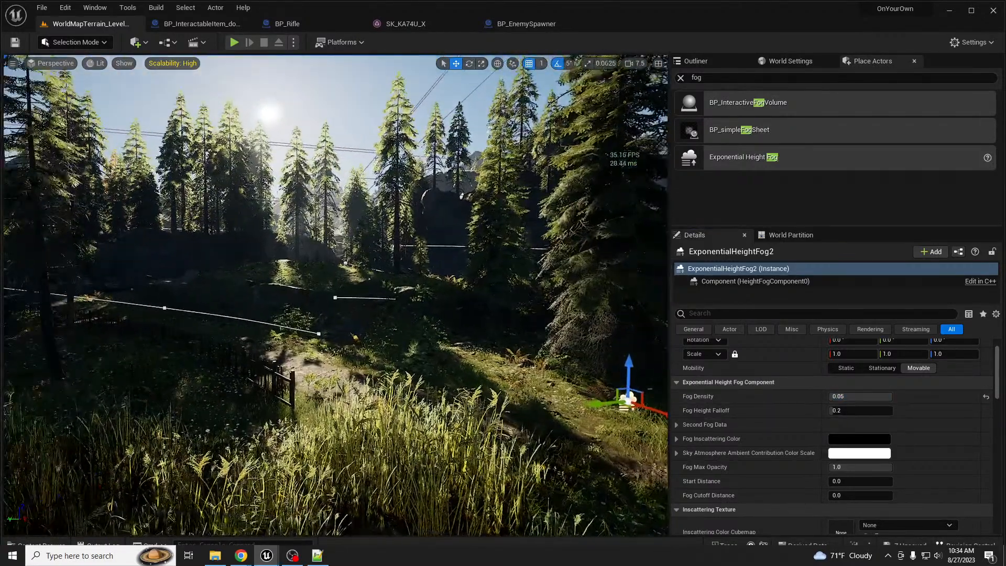
Try a Fog Density of 10 on the height fog and settle on 1
left_click(871, 397)
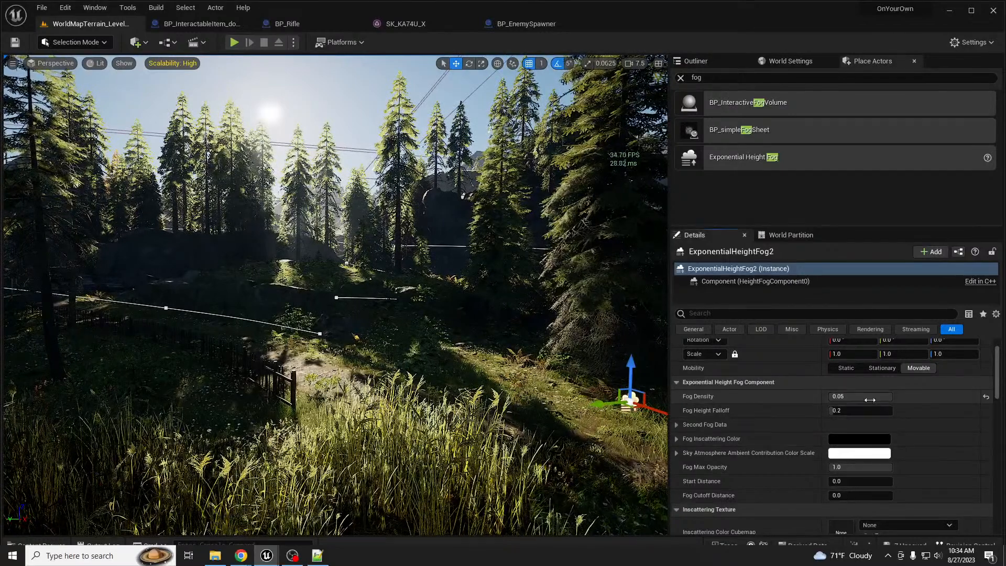
type("10")
key("Return")
type("1")
key("Return")
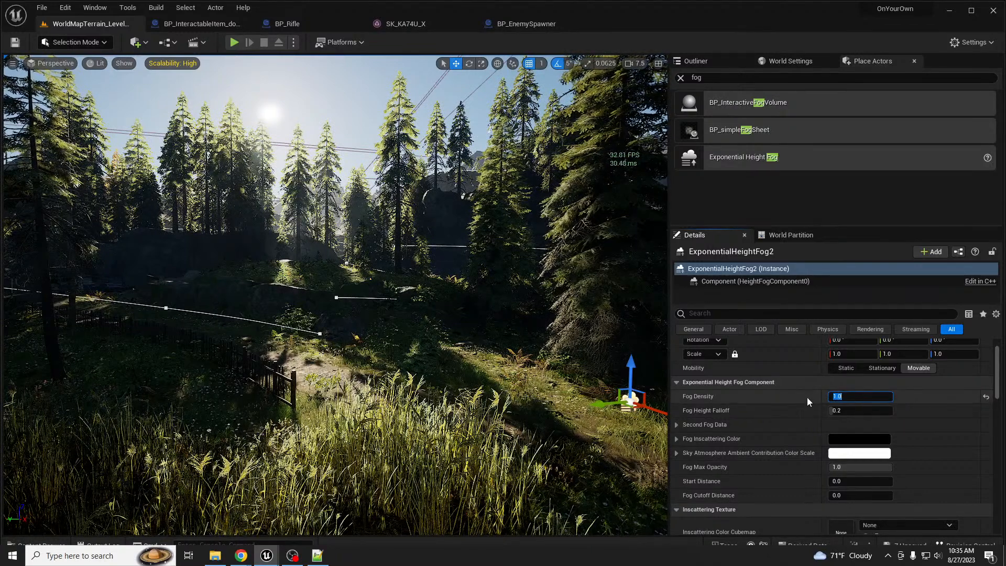
Expand the height fog's Second Fog Data and set its Fog Density to 0.05
left_click(677, 425)
left_click(676, 425)
left_click(677, 426)
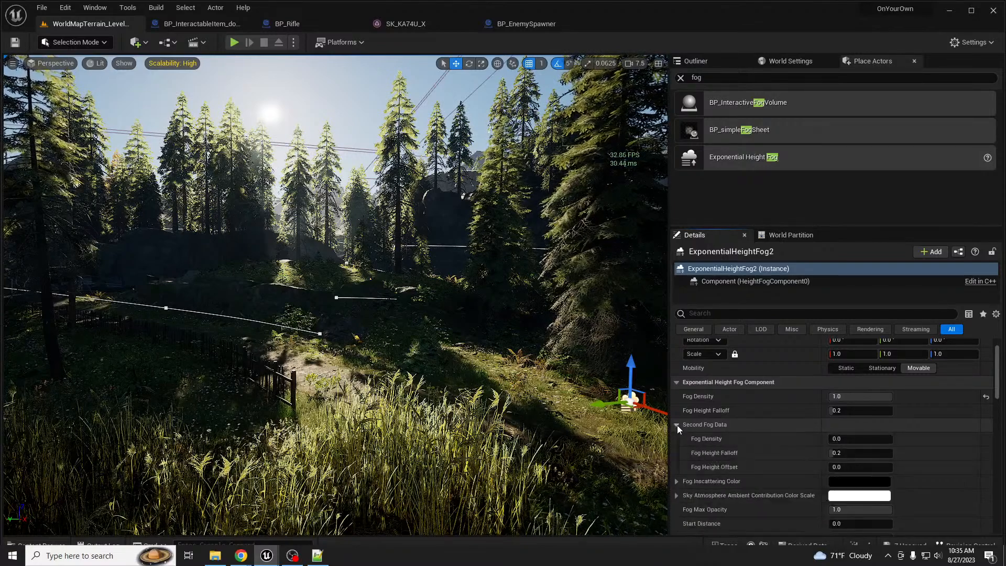
left_click_drag(836, 443, 897, 442)
right_click_drag(653, 414, 714, 409)
scroll(874, 420, "up", 2)
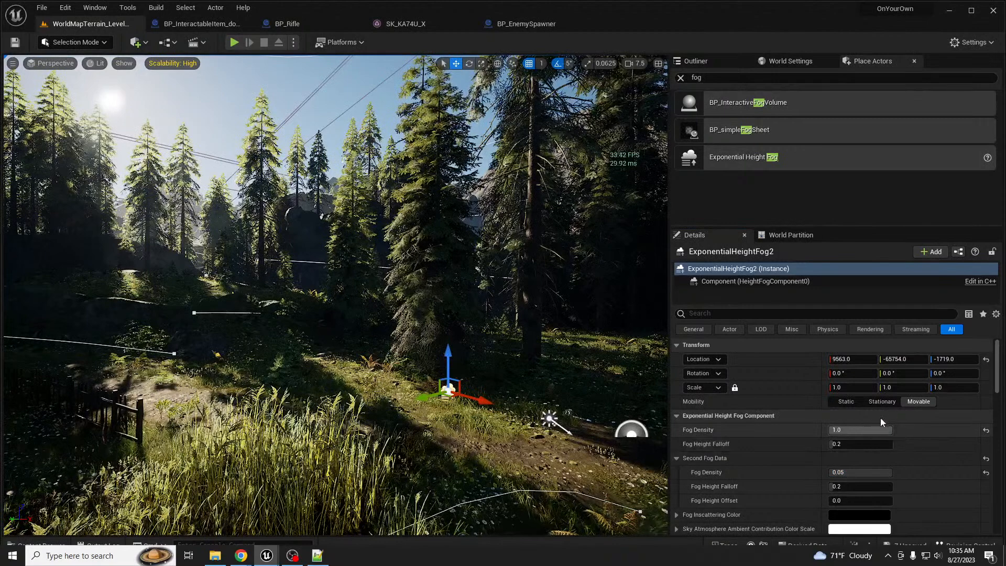
Lower the height fog to a Z location of about -1740 and review its fog settings
left_click_drag(448, 358, 449, 365)
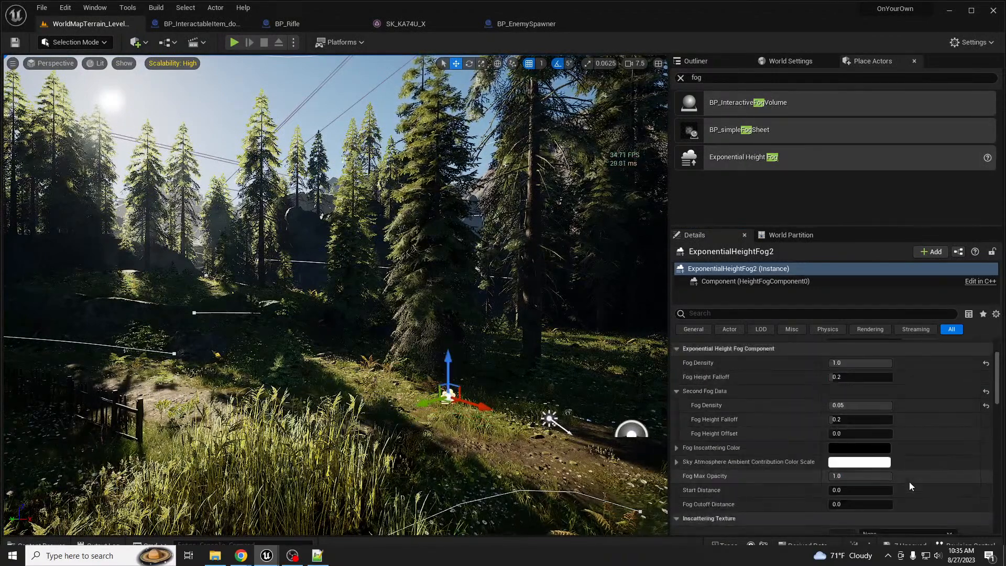
scroll(855, 451, "up", 2)
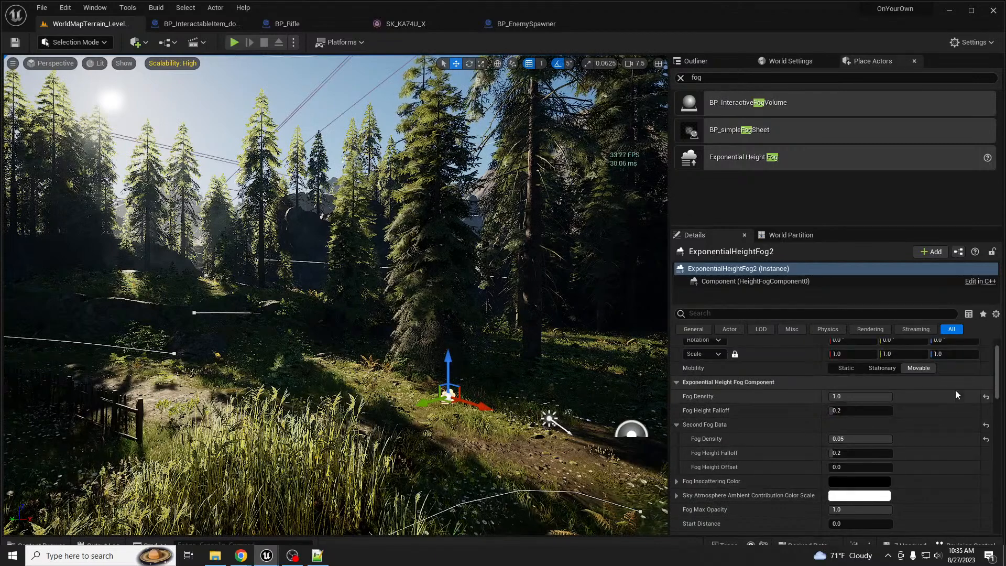
scroll(952, 395, "up", 1)
scroll(906, 446, "down", 1)
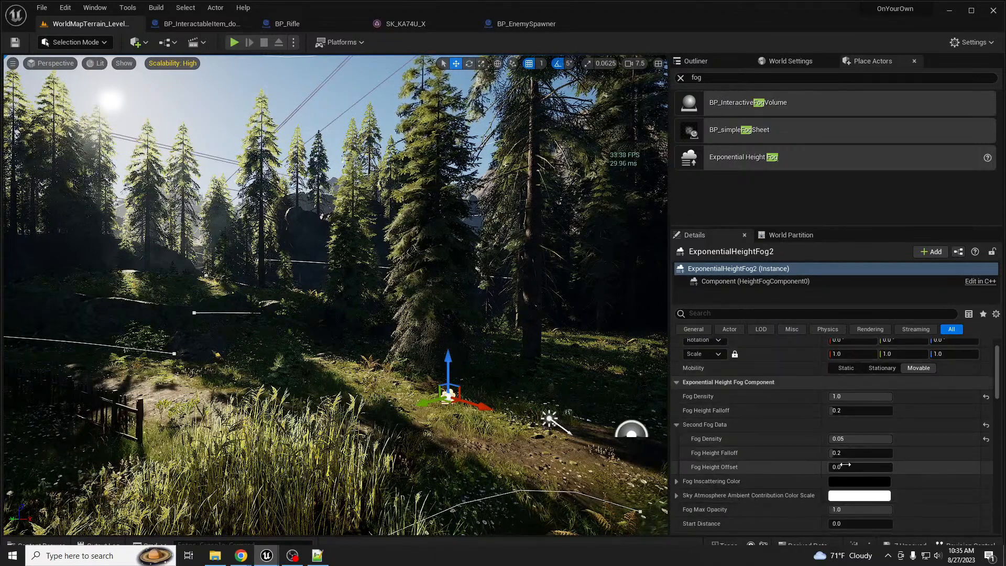
scroll(963, 432, "up", 2)
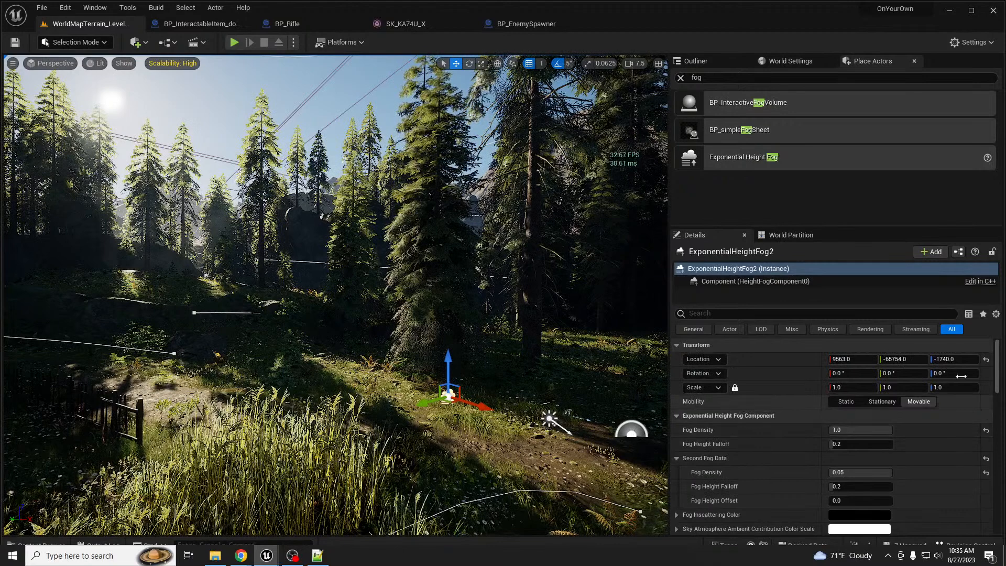
Try a Z location of -20000 for the height fog, settle on 0, and inspect the forest
left_click(948, 359)
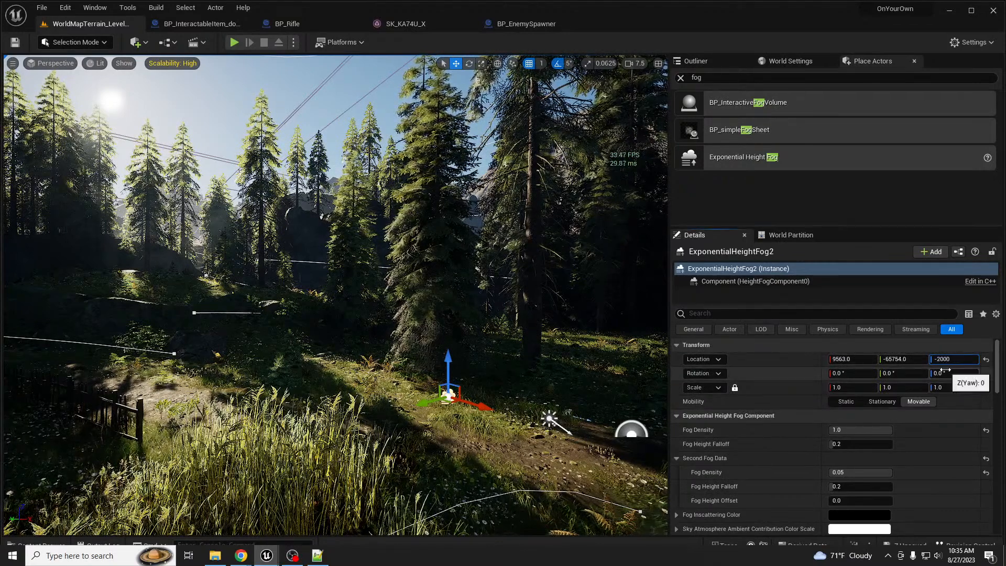
type("-20000")
key("Return")
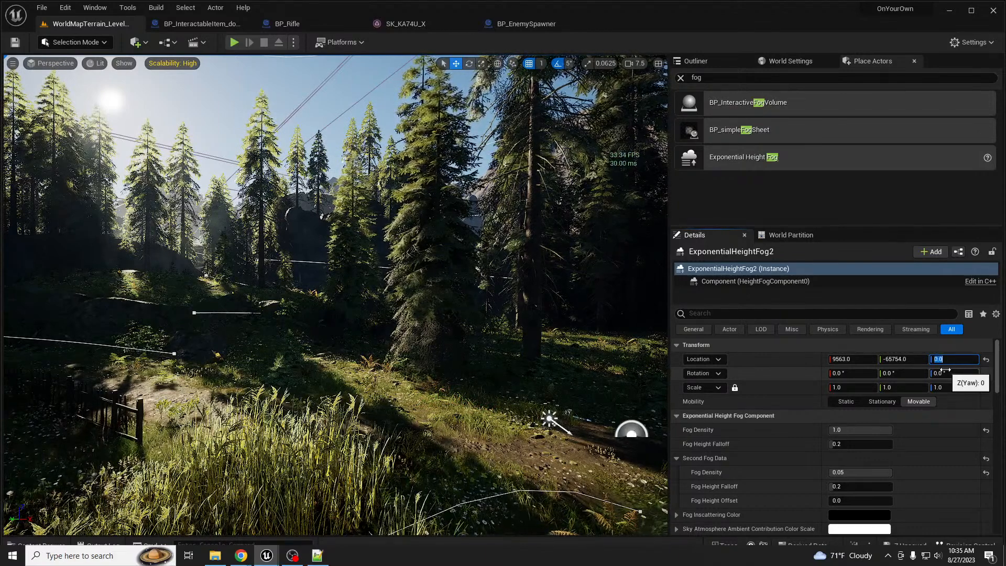
right_click_drag(446, 319, 183, 315)
right_click_drag(335, 303, 495, 414)
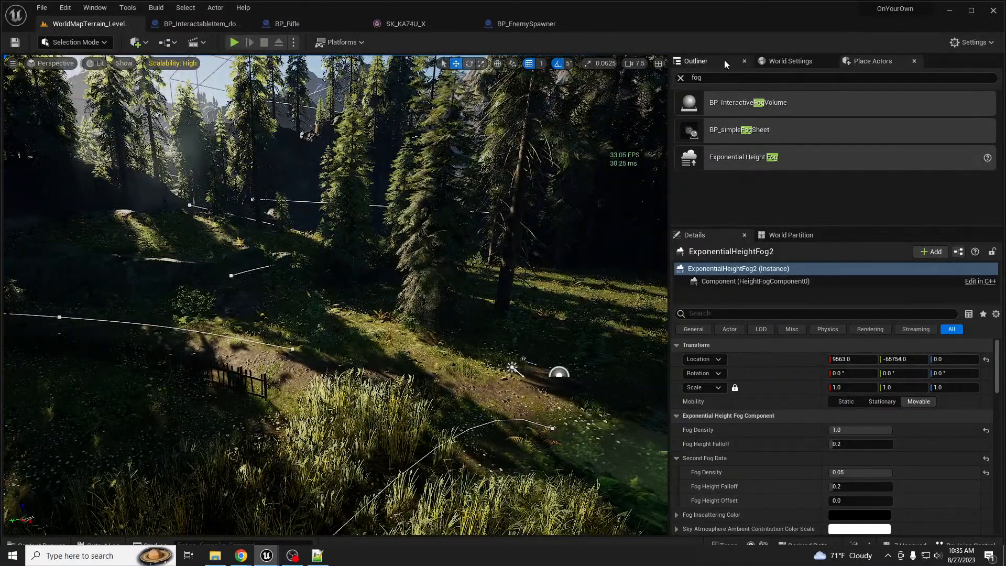
Find the Post Process Volume among the placeable actors and place one on the forest path
left_click(790, 61)
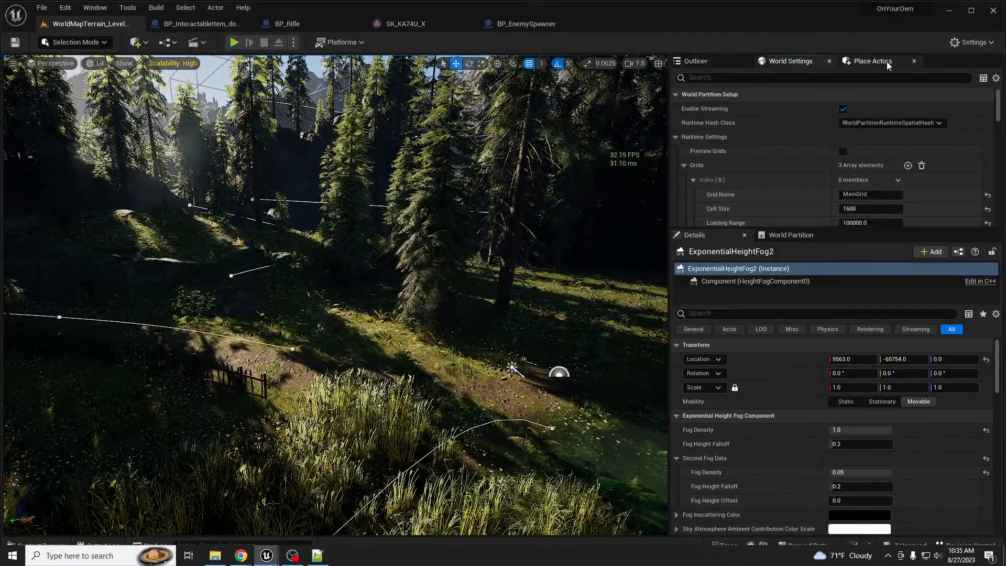
left_click(888, 64)
left_click(750, 81)
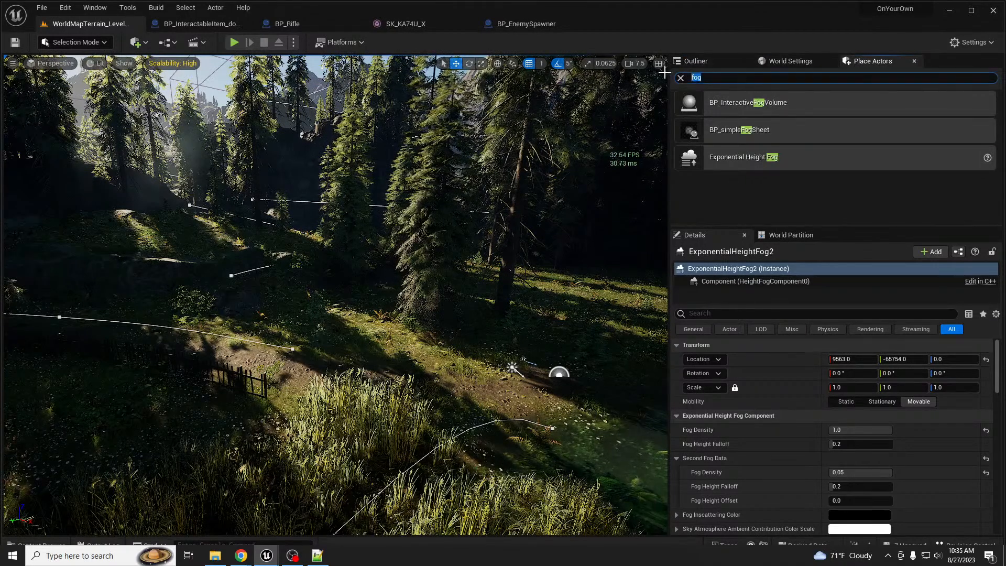
type("postp")
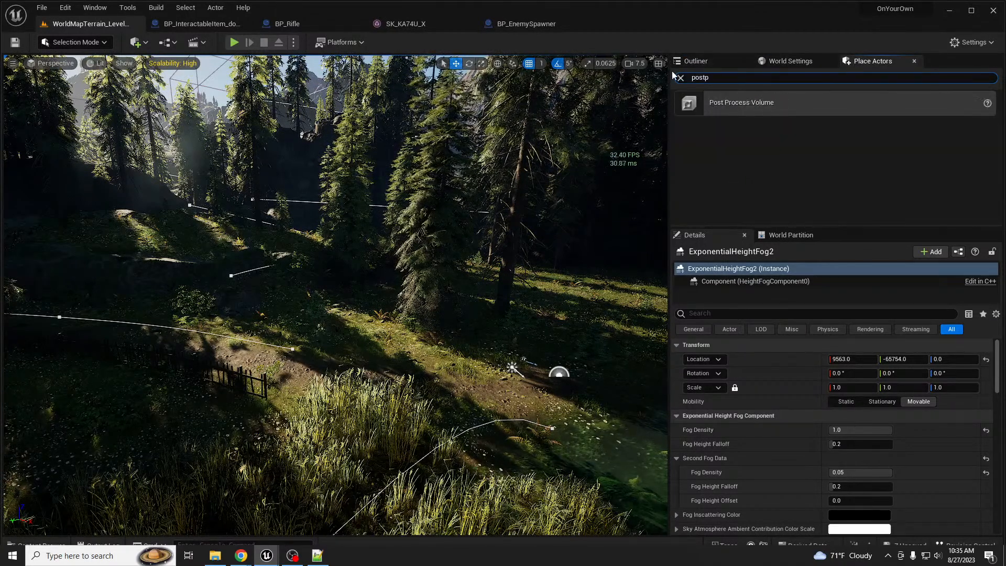
left_click_drag(747, 102, 417, 367)
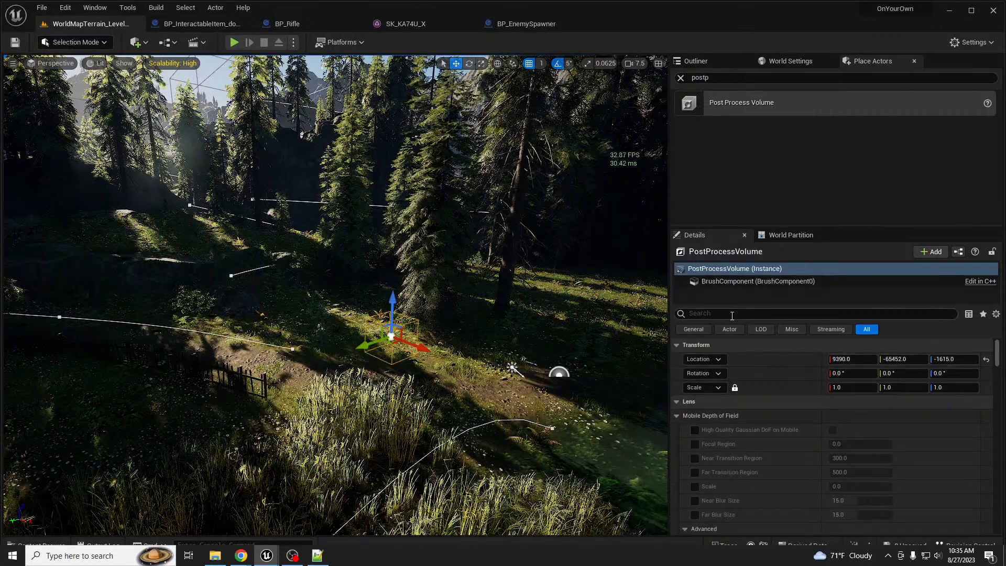
Make the post process volume unbound so it affects the whole level
type("uin")
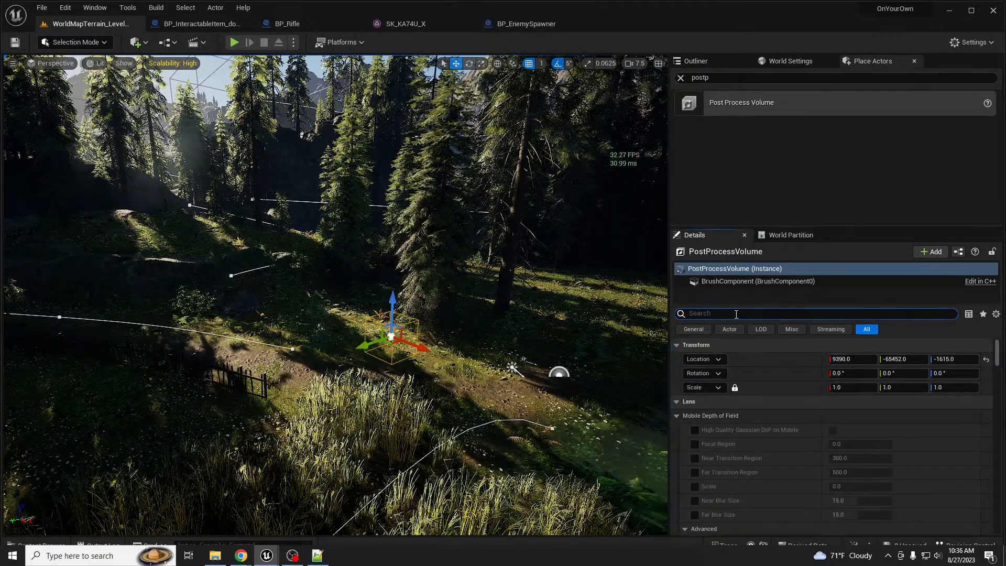
key("BackSpace")
key("BackSpace")
type("nbo")
left_click(832, 359)
Filter the volume's settings for lumen and override the Global Illumination method with Lumen
left_click(680, 315)
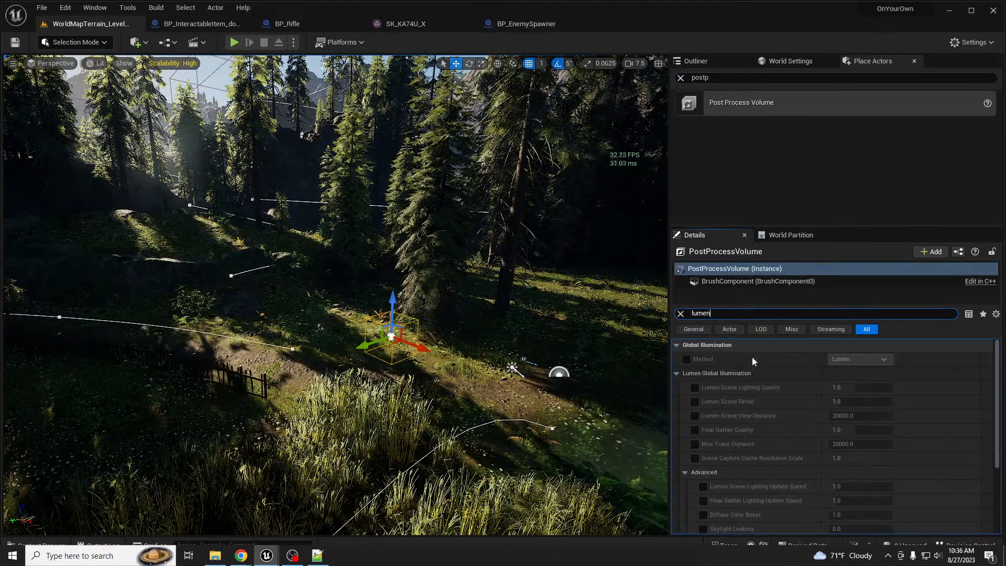
left_click(684, 359)
scroll(818, 431, "down", 3)
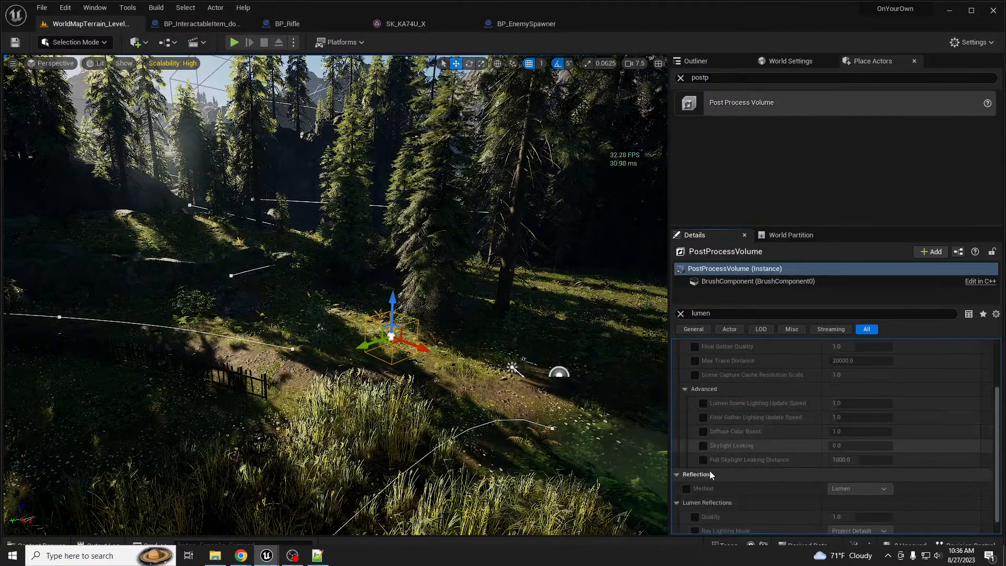
Try an Indirect Lighting Intensity of 6 on the directional light, inspect the forest, and settle on 4
mouse_move(535, 339)
right_mouse_down()
mouse_move(558, 353)
mouse_move(549, 341)
right_mouse_up()
left_click(483, 362)
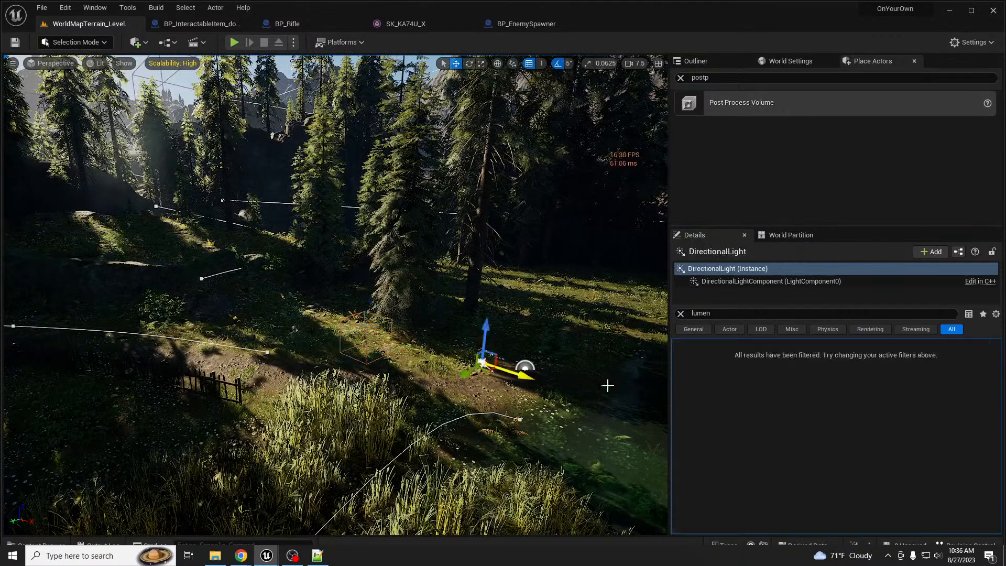
left_click(680, 313)
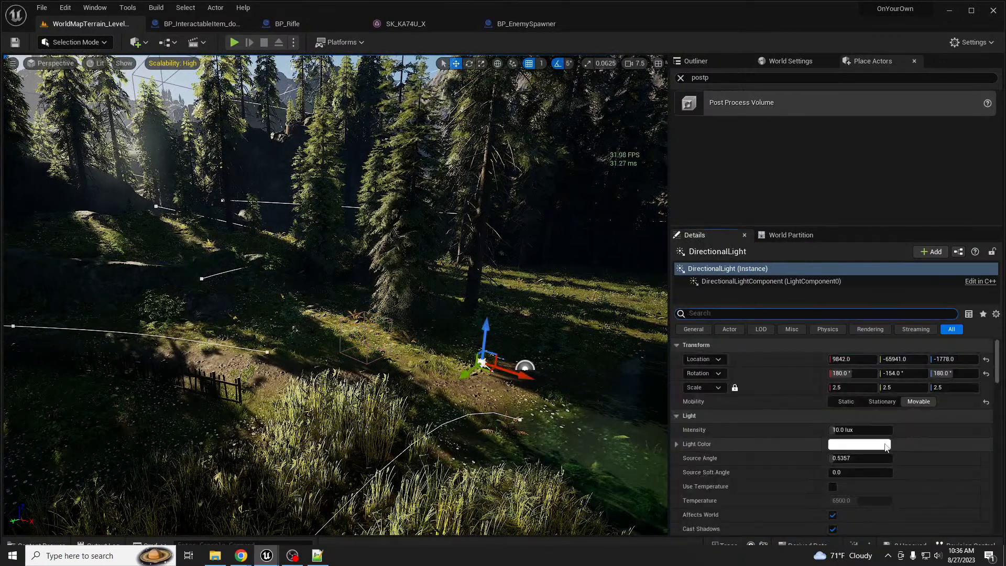
scroll(855, 381, "down", 10)
left_click_drag(837, 361, 896, 360)
right_click_drag(471, 342, 506, 332)
key("w")
scroll(506, 352, "down", 3)
key("s")
key("w")
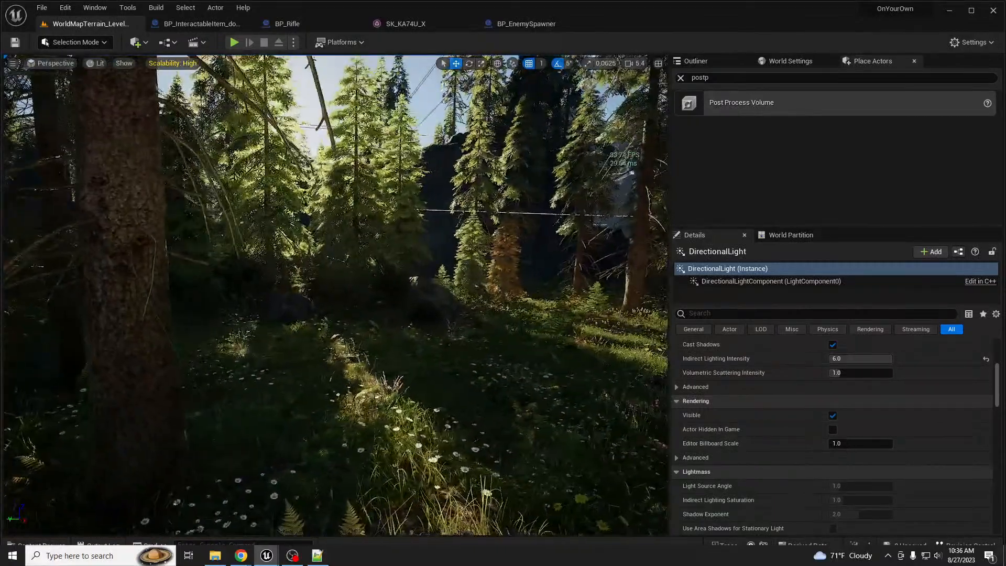
left_click(859, 362)
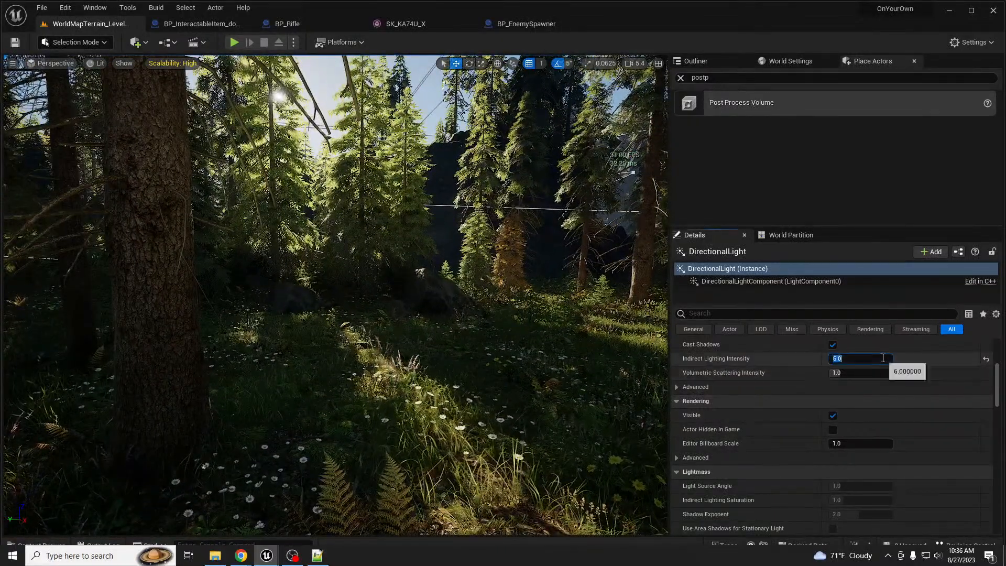
key("Return")
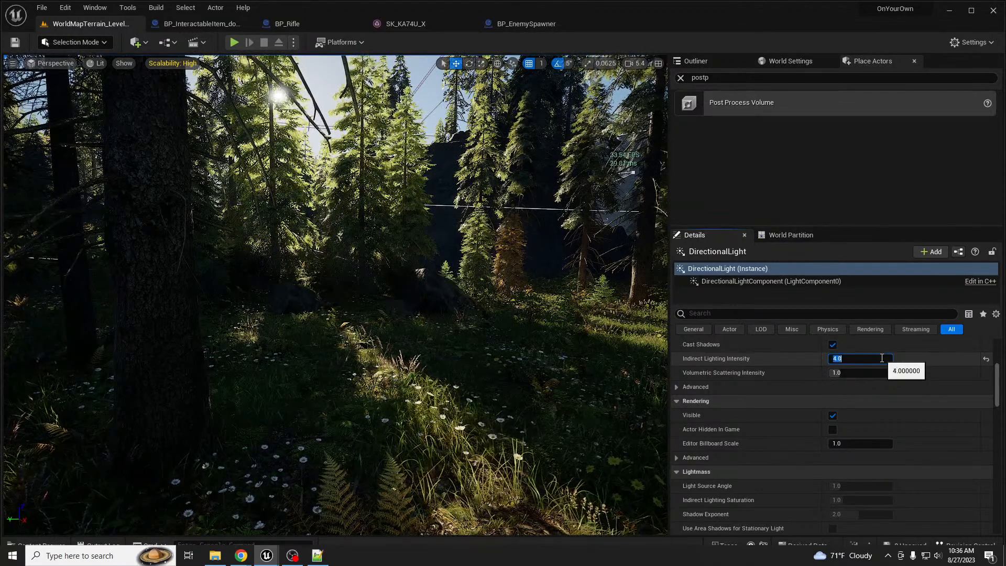
mouse_move(370, 257)
right_mouse_down()
mouse_move(365, 268)
mouse_move(302, 275)
mouse_move(210, 267)
mouse_move(365, 271)
right_mouse_up()
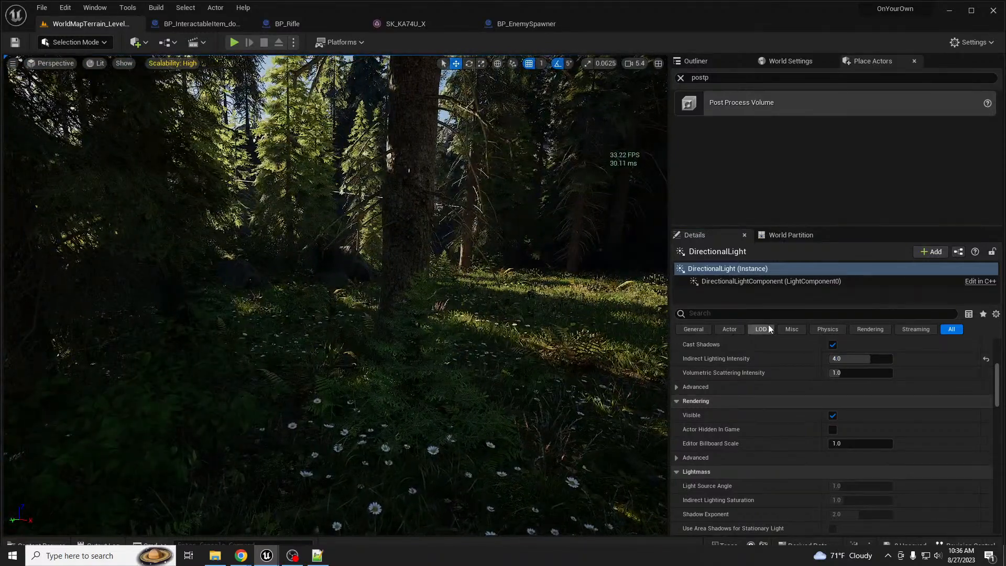
key("s")
Filter the post process volume's settings for exposure and override its Metering Mode with Auto Exposure Histogram
right_click_drag(272, 296, 272, 296)
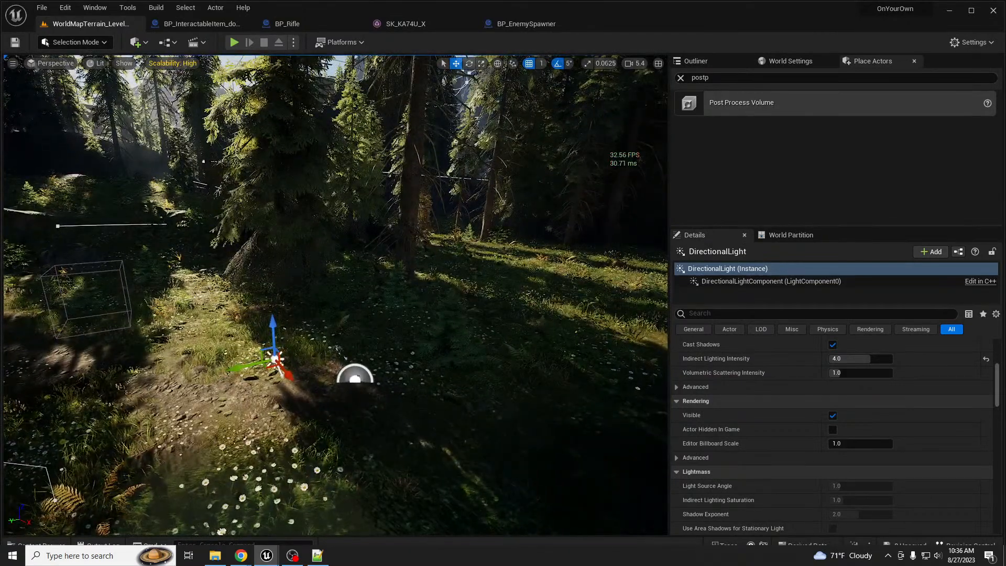
left_click(118, 269)
scroll(797, 446, "up", 8)
scroll(795, 447, "up", 2)
scroll(765, 366, "down", 4)
left_click(730, 313)
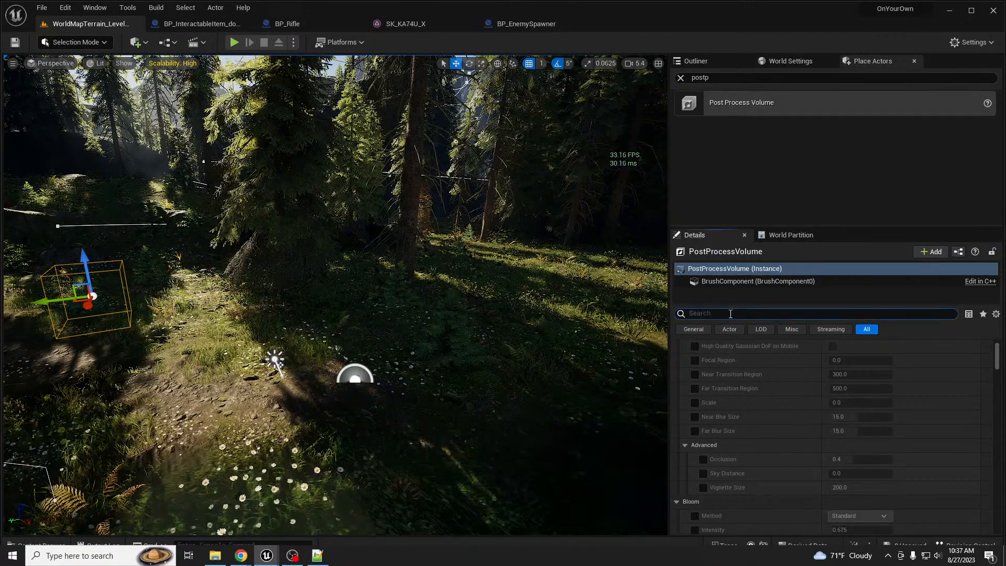
type("expos")
scroll(774, 390, "up", 2)
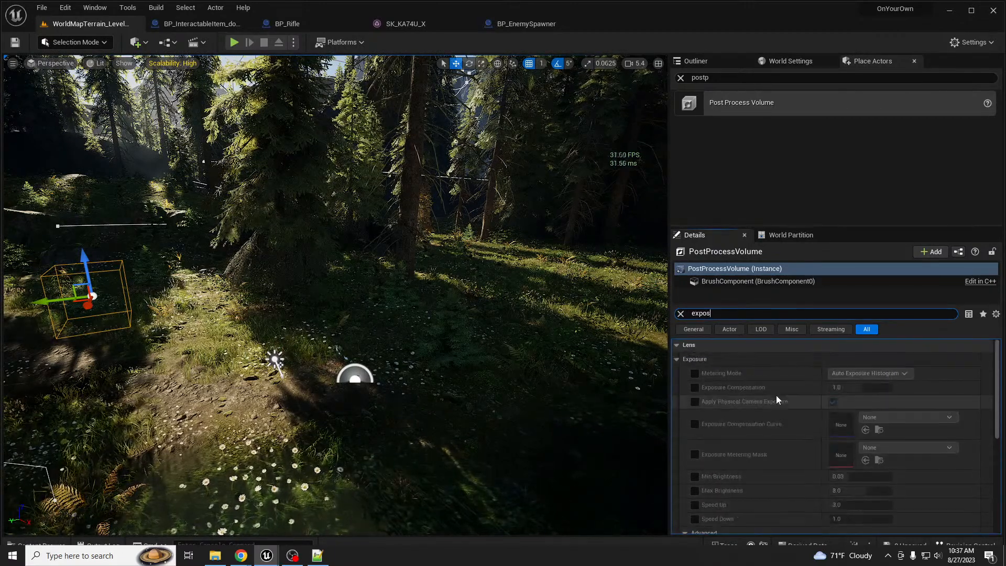
left_click(695, 373)
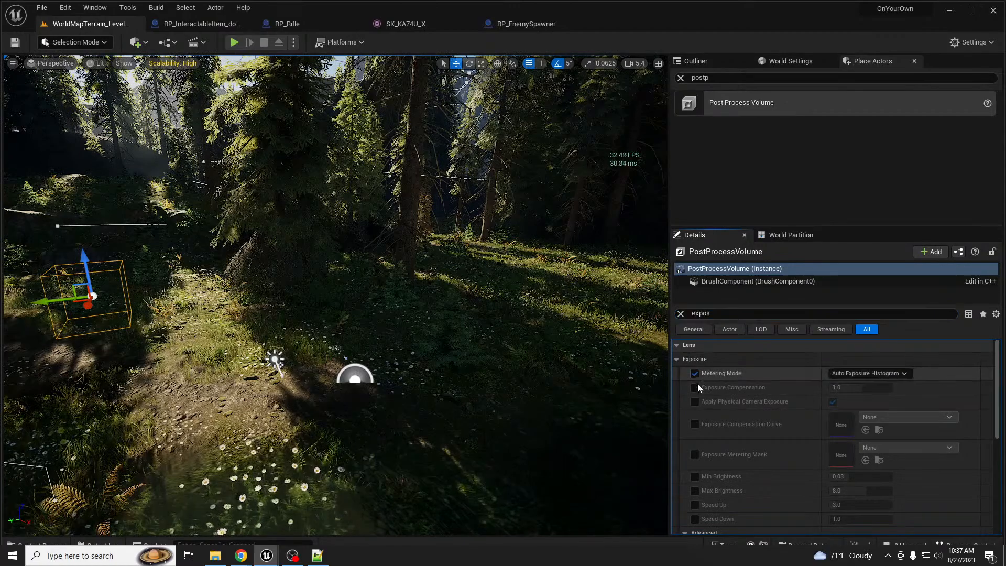
Try the volume's Min Brightness and Max Brightness overrides, check the forest, and disable both
left_click(696, 476)
left_click(695, 491)
mouse_move(494, 380)
right_mouse_down()
mouse_move(479, 380)
mouse_move(545, 382)
mouse_move(445, 362)
mouse_move(493, 366)
right_mouse_up()
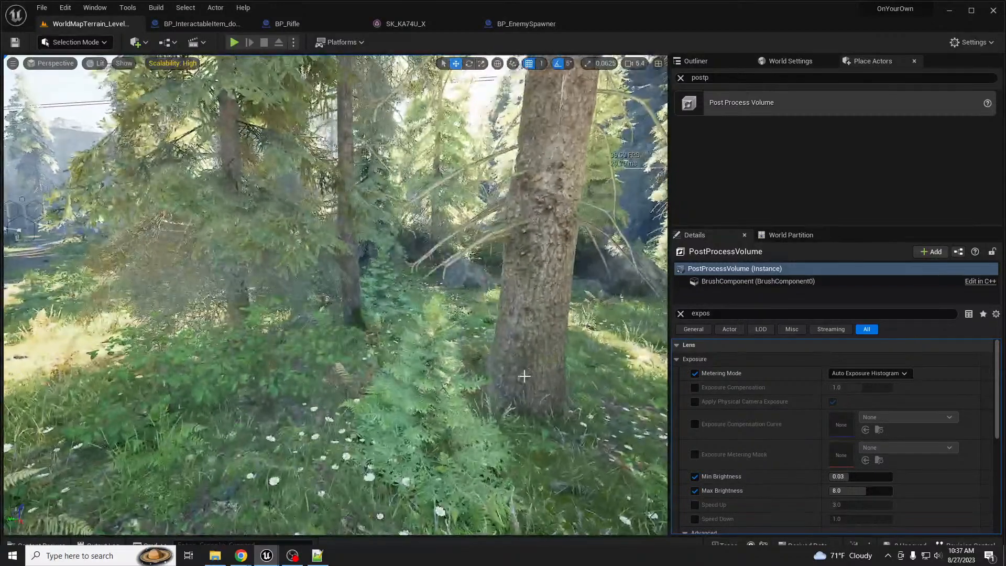
left_click(694, 476)
left_click(695, 490)
Enable the volume's Exposure Compensation override, try a value of 1.5, and settle on 2
left_click(694, 387)
left_click(861, 387)
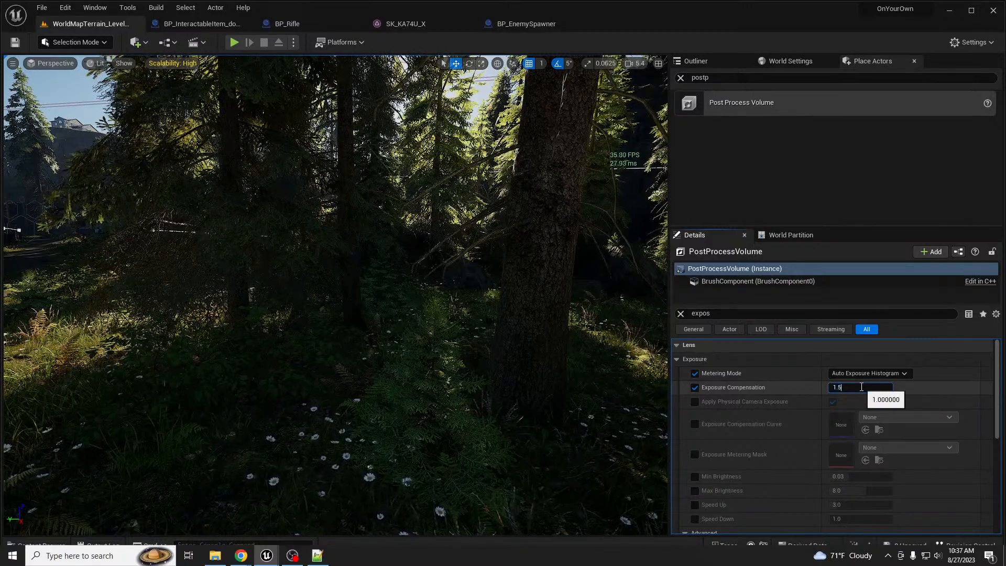
key("Return")
type("2")
key("Return")
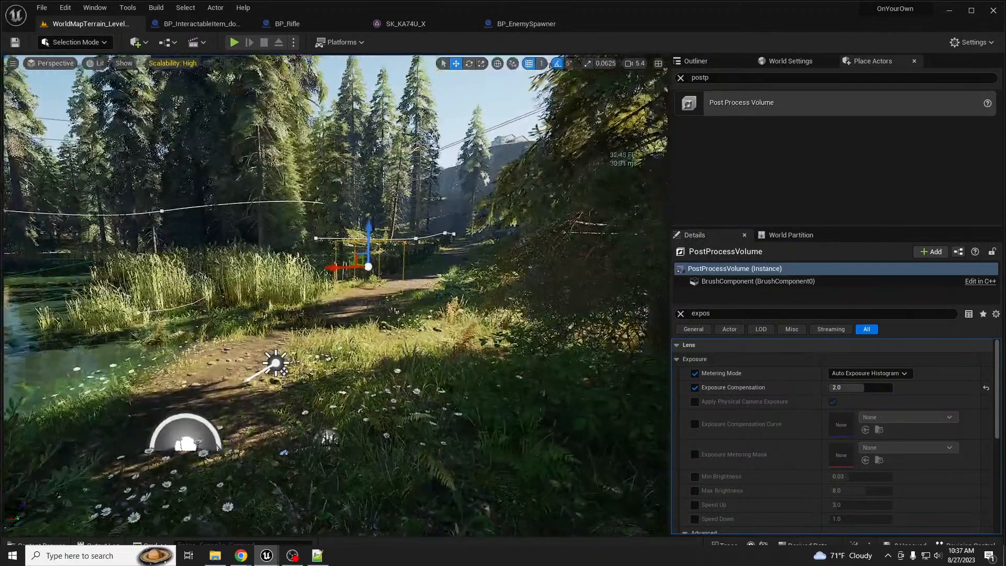
Tint the directional light a pale warm yellow (hex sRGB FFF3C6FF) and set its Intensity to 20 lux
mouse_move(207, 358)
right_mouse_down()
mouse_move(227, 364)
mouse_move(208, 357)
right_mouse_up()
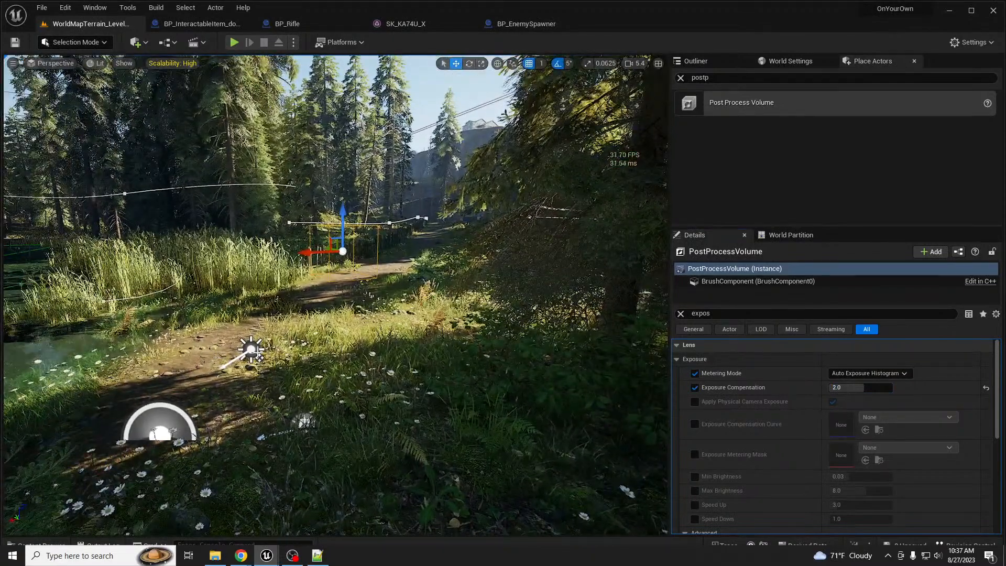
left_click(251, 349)
left_click(680, 313)
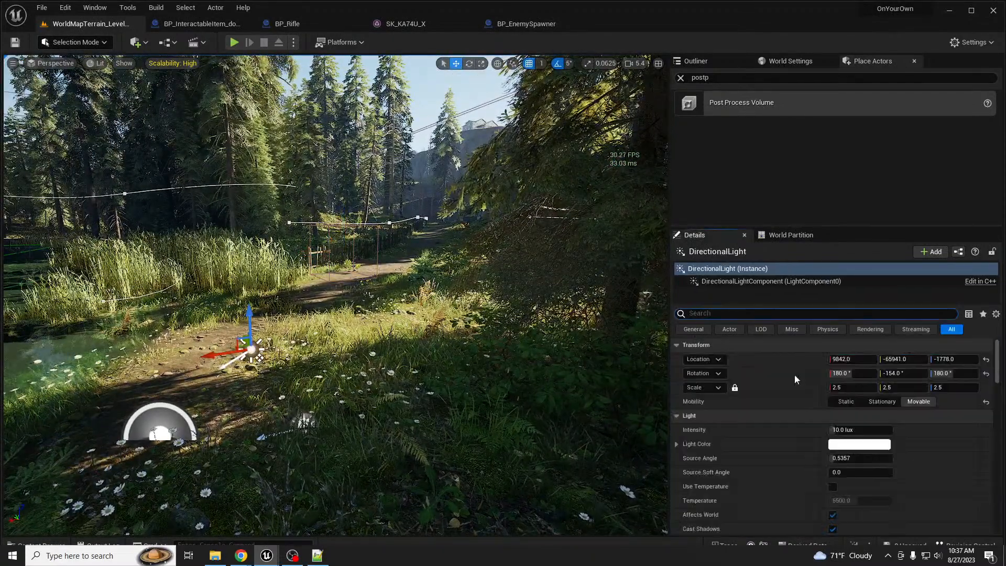
left_click(854, 446)
left_click_drag(716, 388, 713, 374)
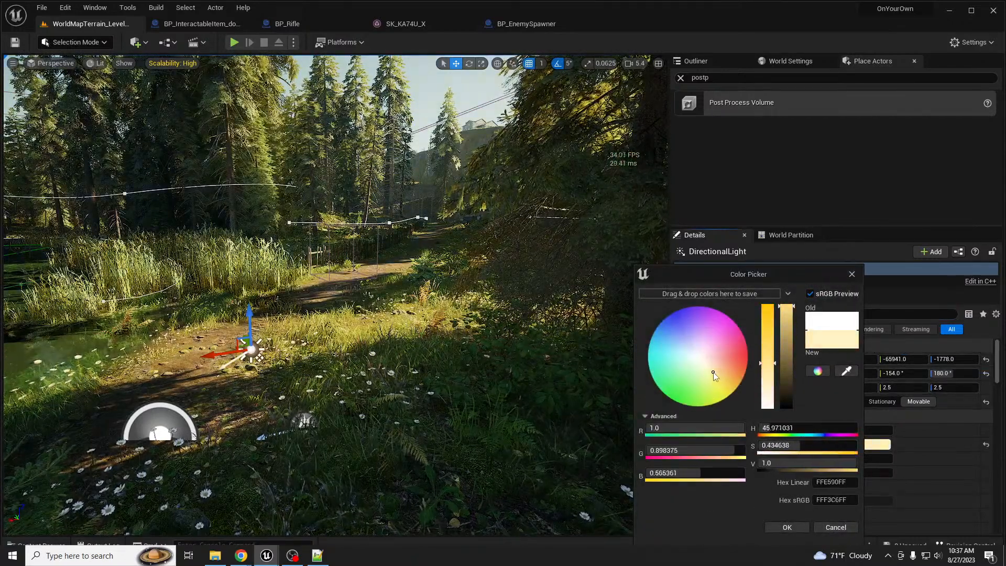
left_click(792, 527)
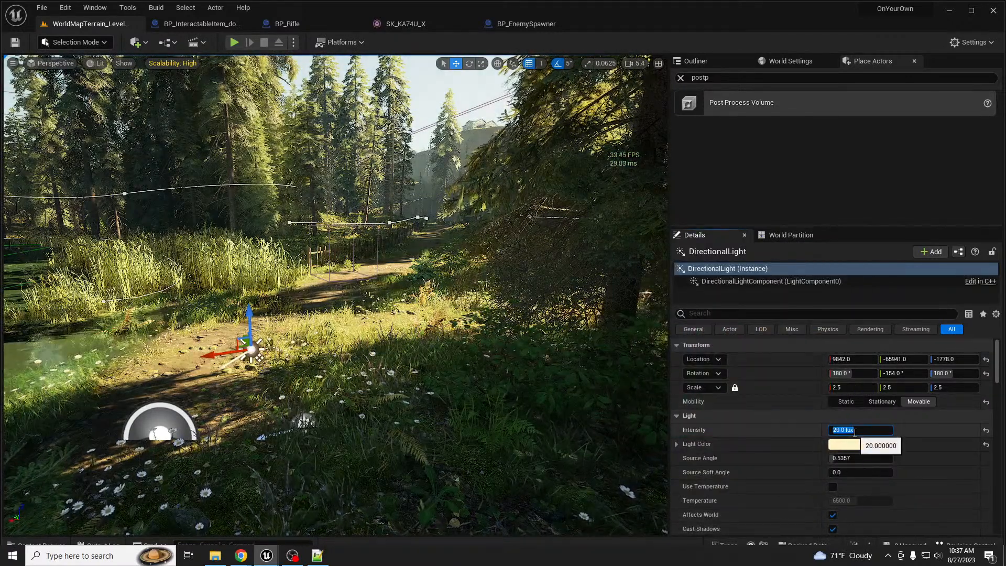
Inspect the lighting across the forest and the clearing with the caravan and abandoned cars
right_click_drag(597, 406, 446, 408)
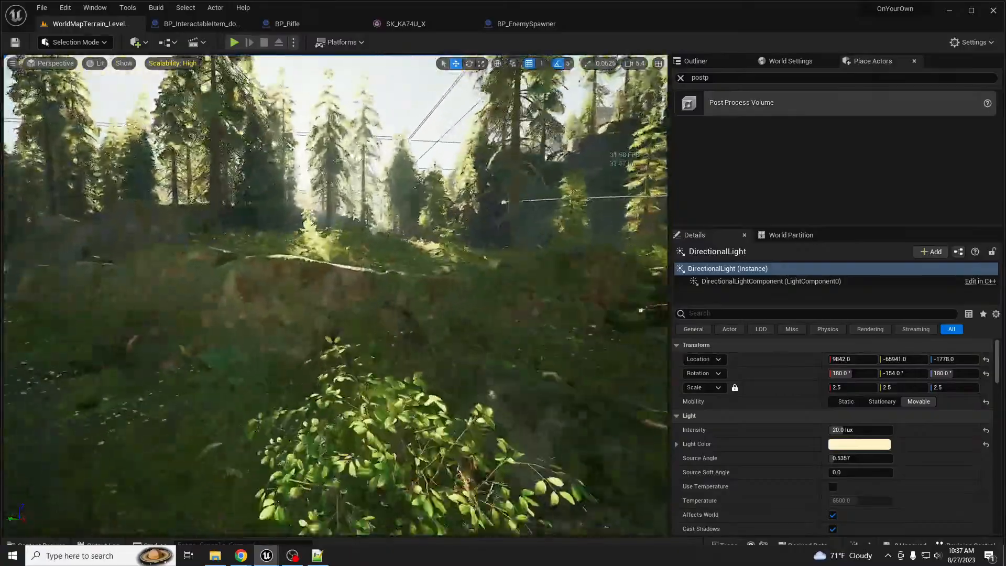
key("w")
key("w")
key("s")
key("s")
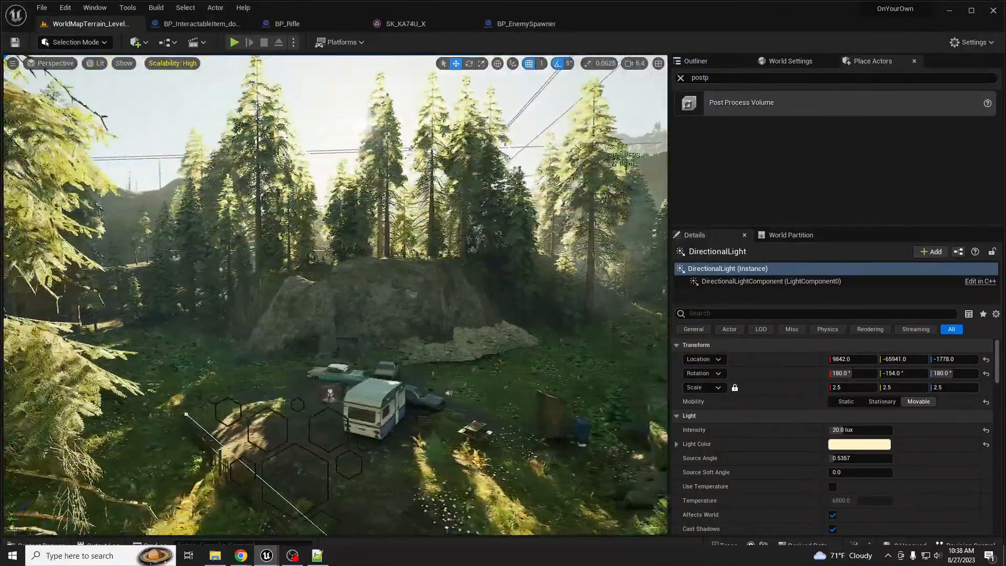
key("w")
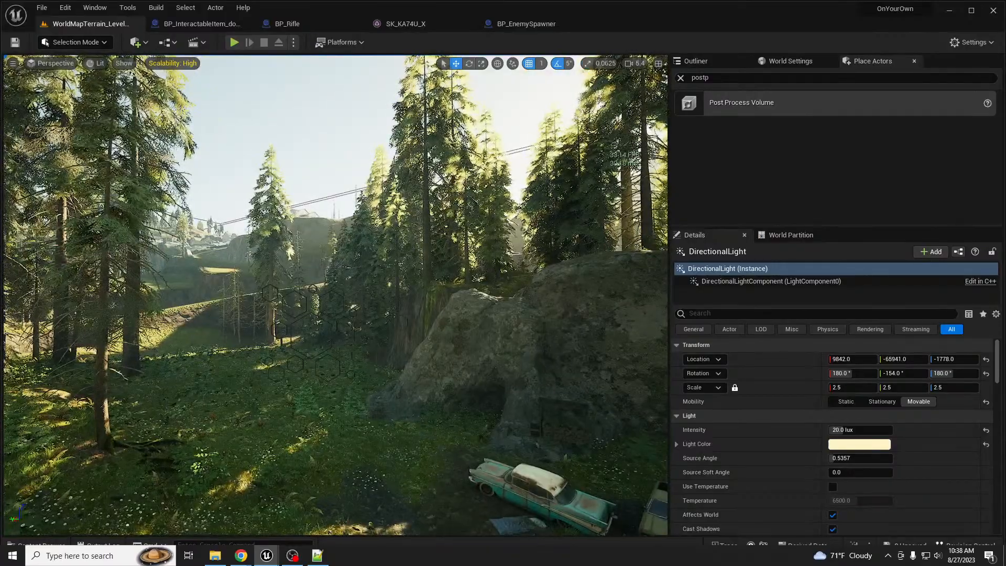
key("s")
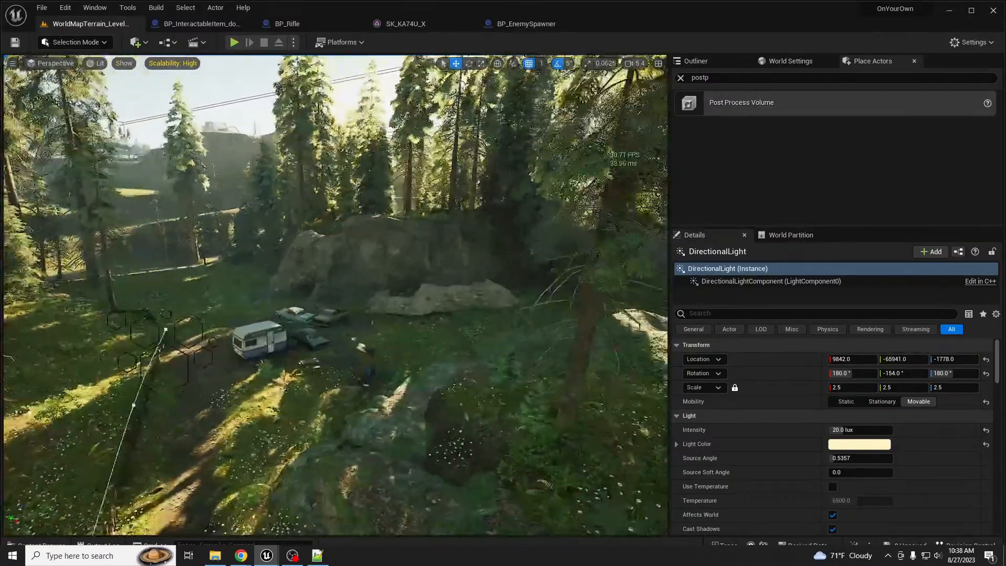
right_click_drag(335, 294, 335, 314)
key("w")
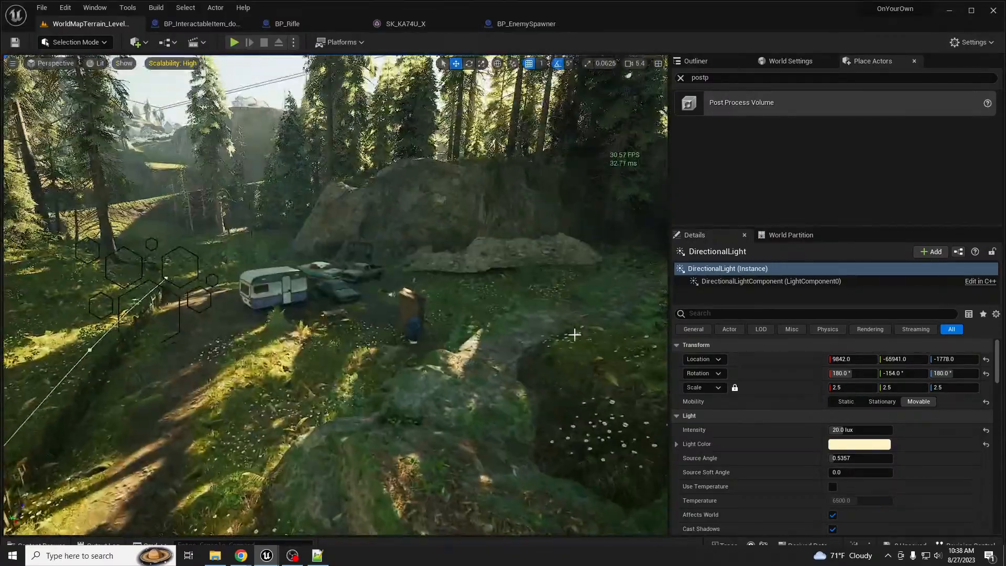
Find the fog actors in the Outliner and delete both ExponentialHeightFog and ExponentialHeightFog2
left_click(714, 77)
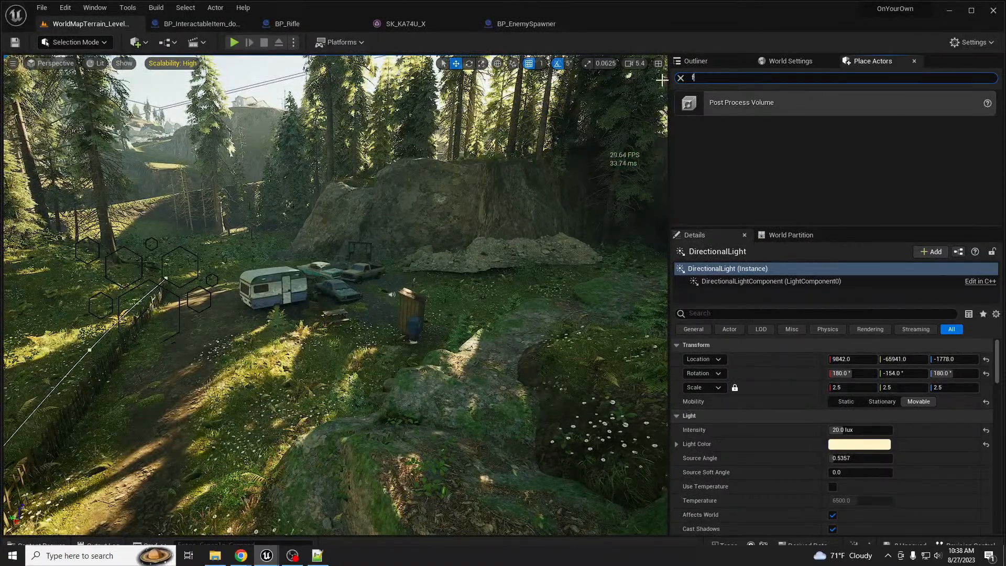
left_click(721, 64)
left_click(724, 78)
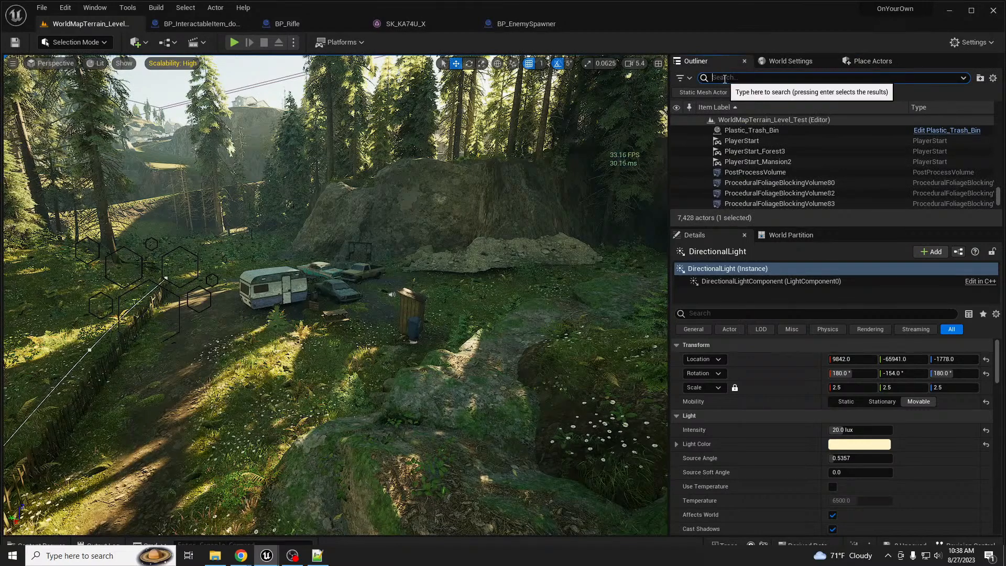
type("fog")
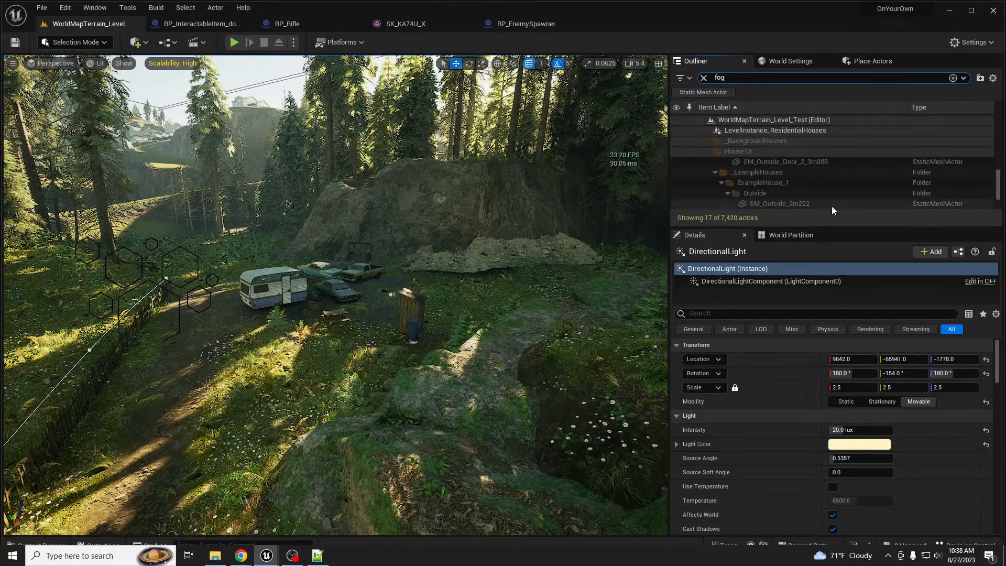
scroll(832, 190, "up", 5)
scroll(832, 192, "down", 3)
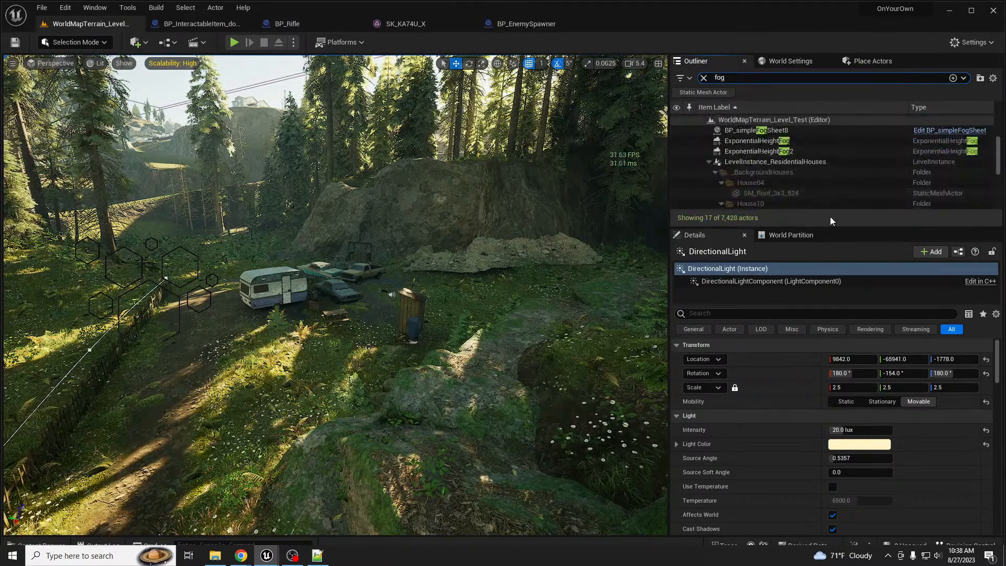
left_click_drag(832, 227, 830, 373)
scroll(792, 282, "up", 3)
left_click(768, 218)
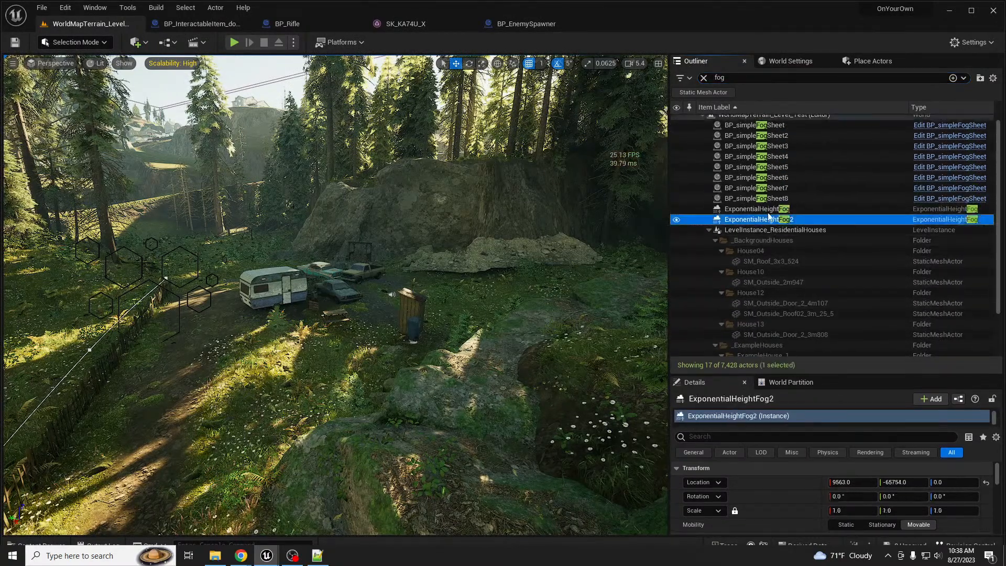
left_click(760, 211, "shift")
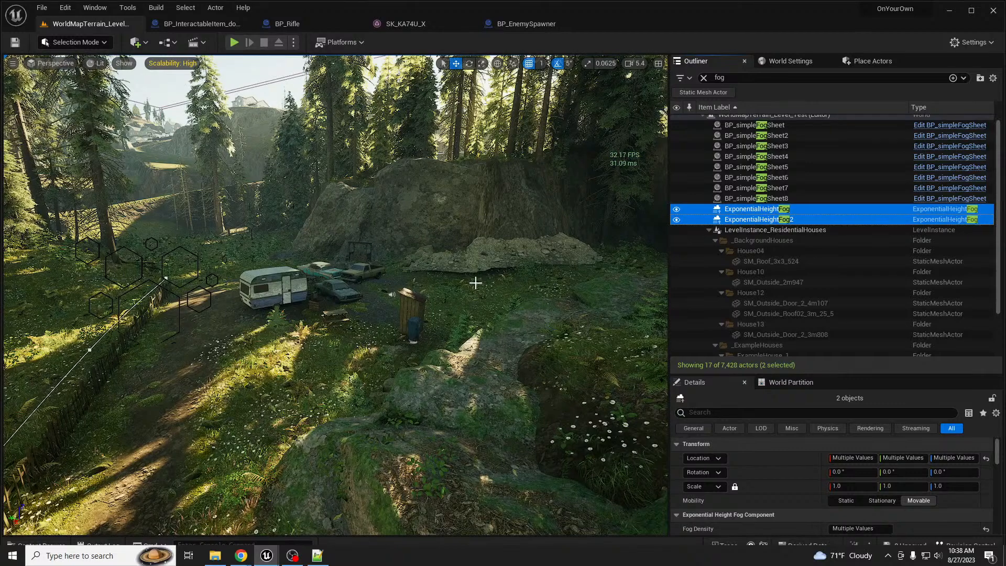
key("Delete")
right_click_drag(475, 283, 475, 307)
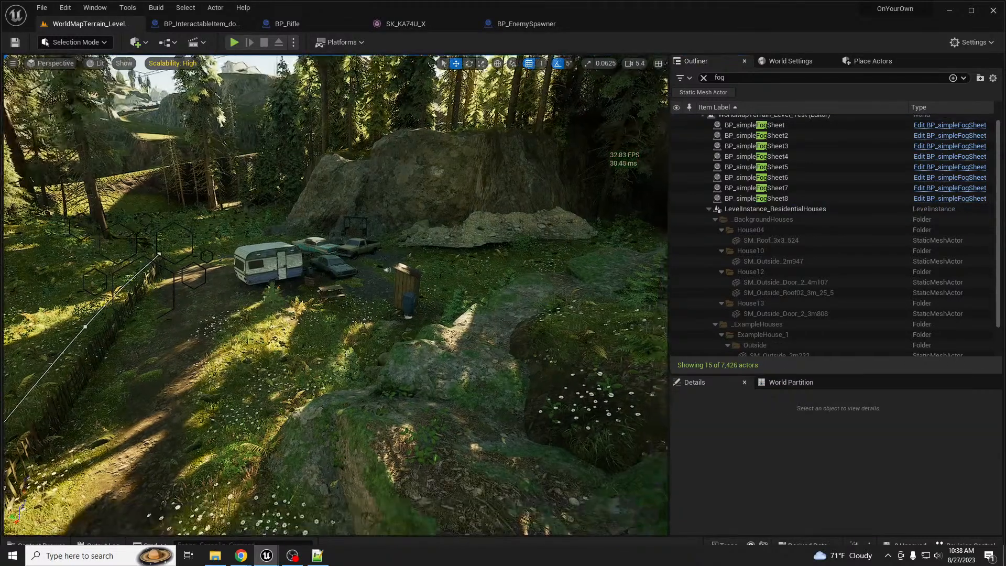
Place an Exponential Height Fog actor on the ground near the dirt road and locate it in the Outliner
left_click(740, 77)
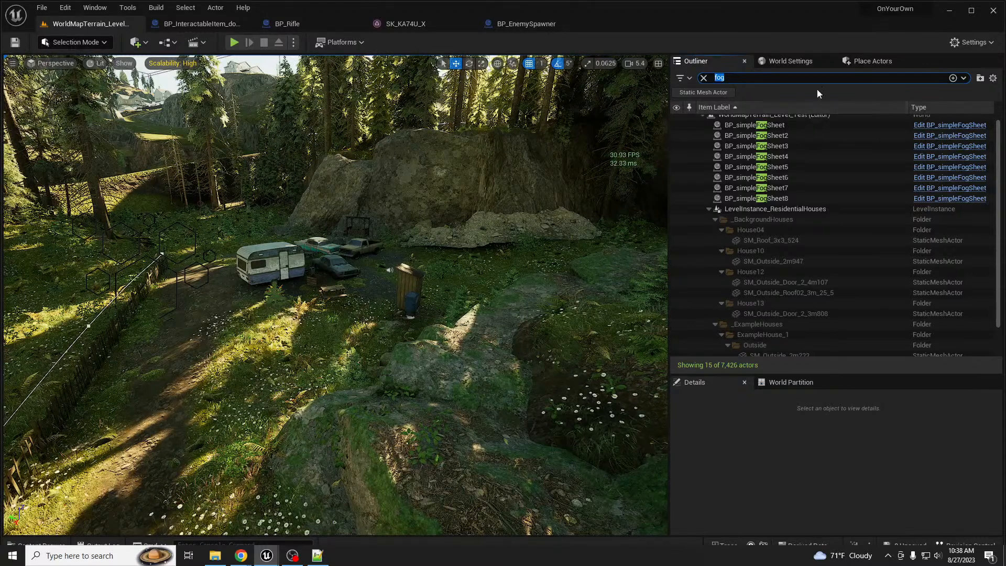
left_click(875, 62)
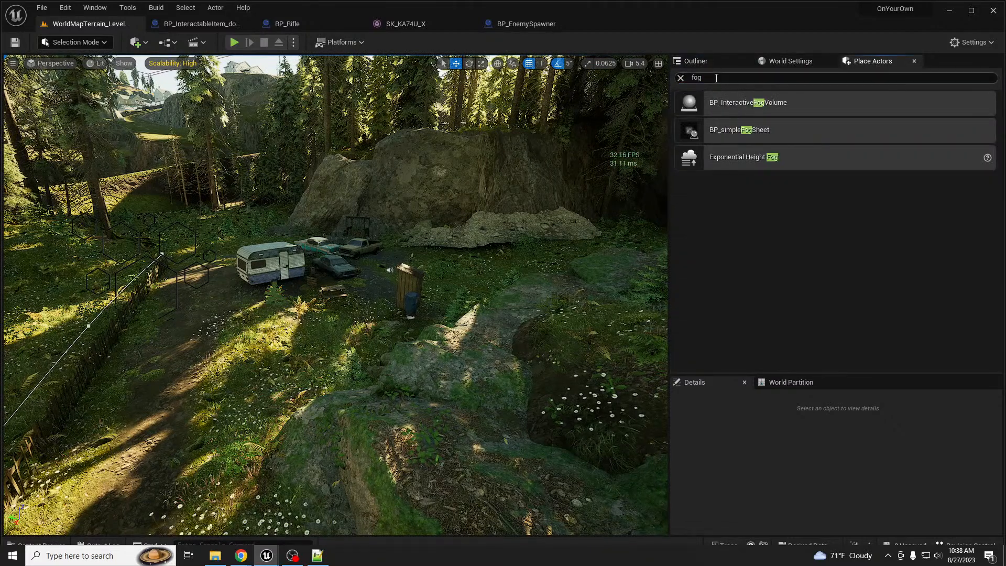
left_click_drag(743, 159, 199, 479)
key("f")
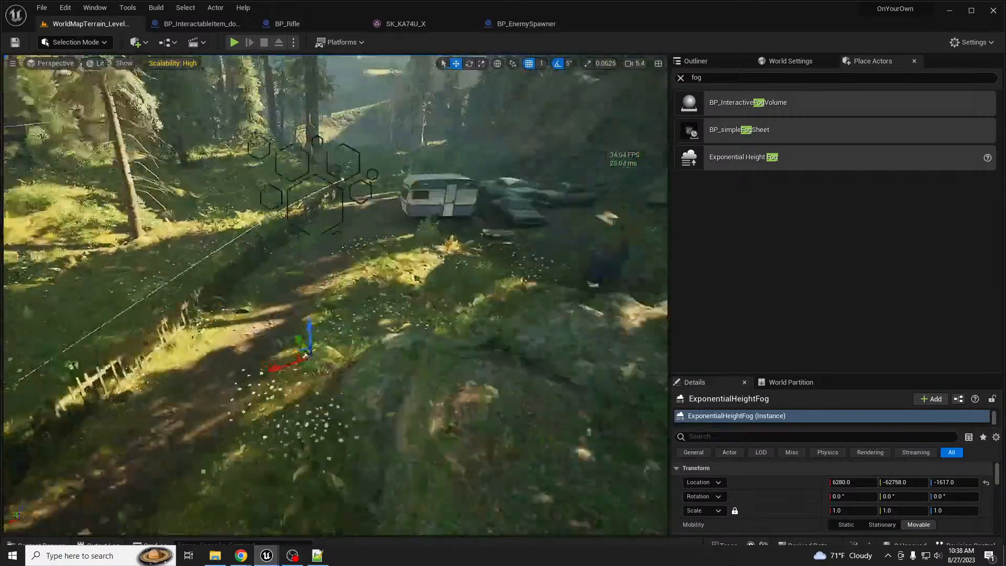
right_click_drag(335, 295, 381, 300)
key("q")
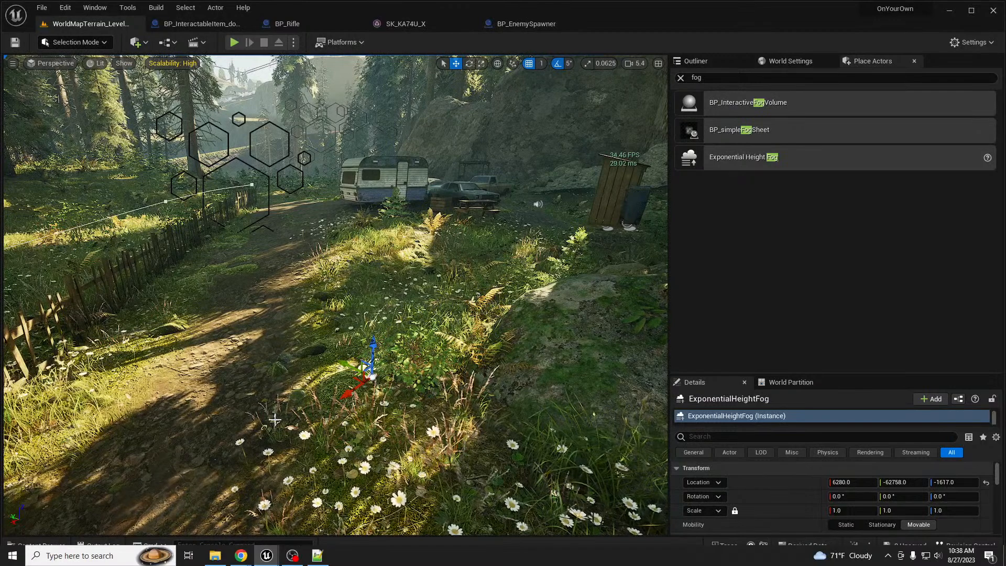
left_click(715, 66)
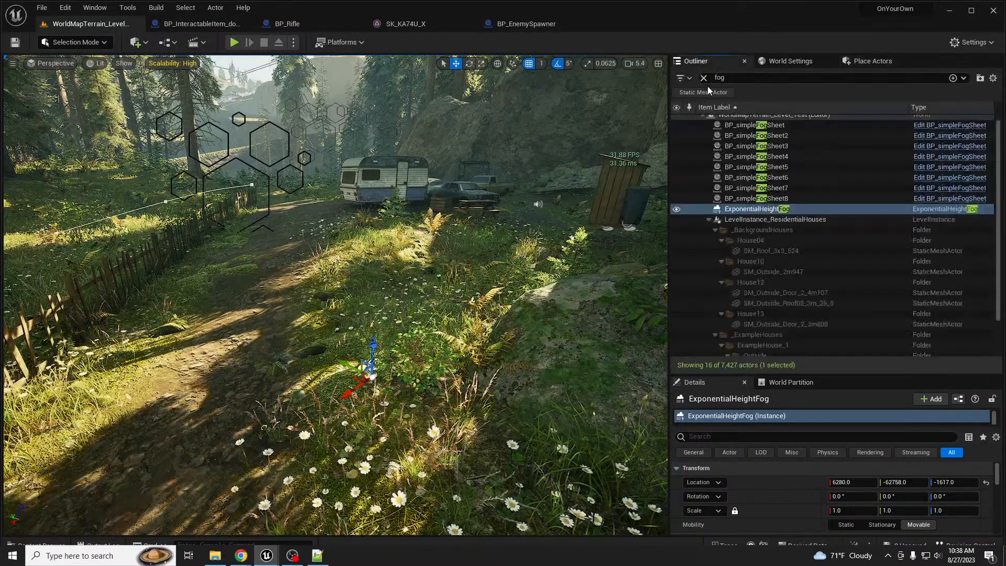
Set the height fog's Fog Density to 0.05 and enable Volumetric Fog
right_click_drag(335, 293, 294, 262)
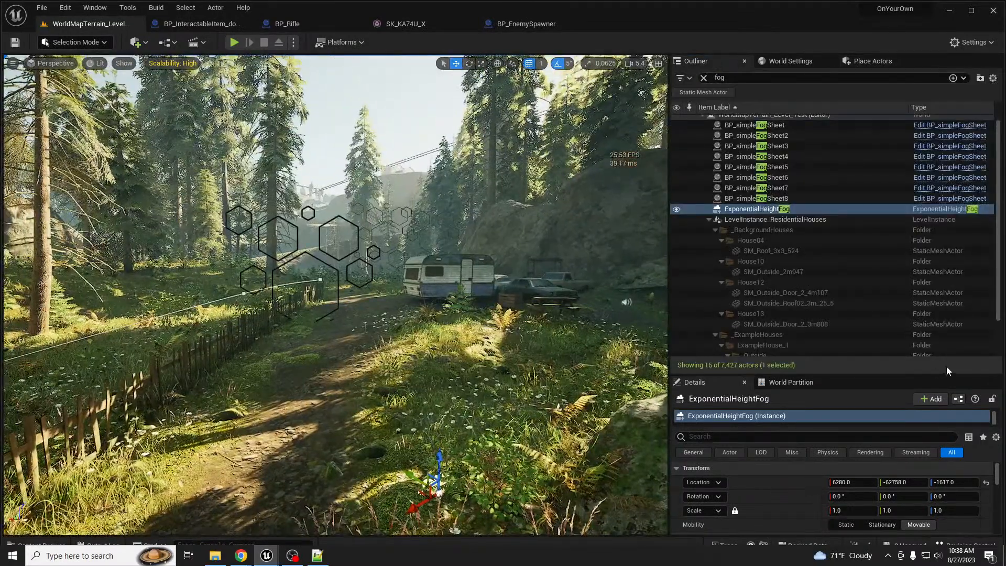
left_click_drag(852, 375, 852, 266)
left_click_drag(852, 462, 861, 462)
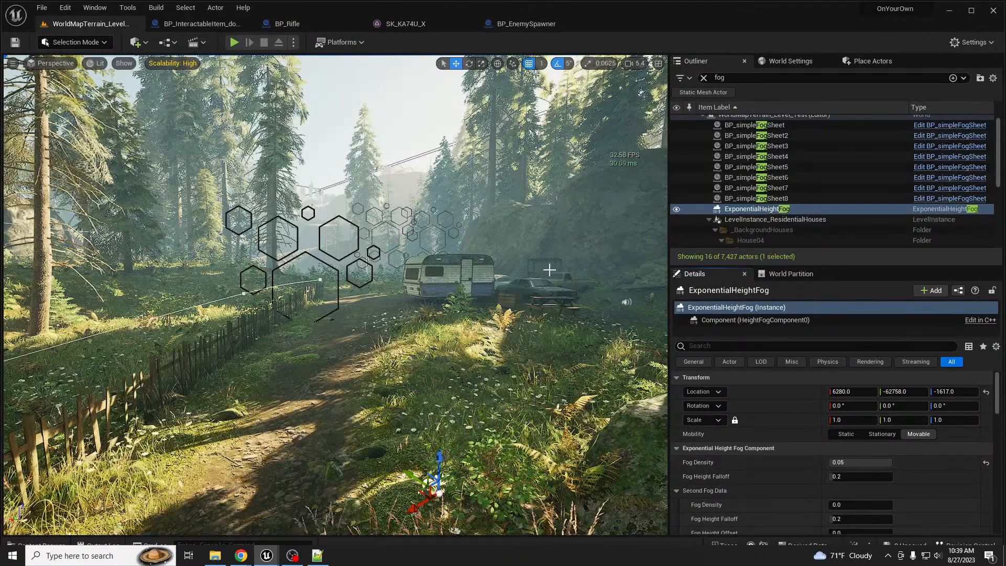
scroll(907, 455, "down", 10)
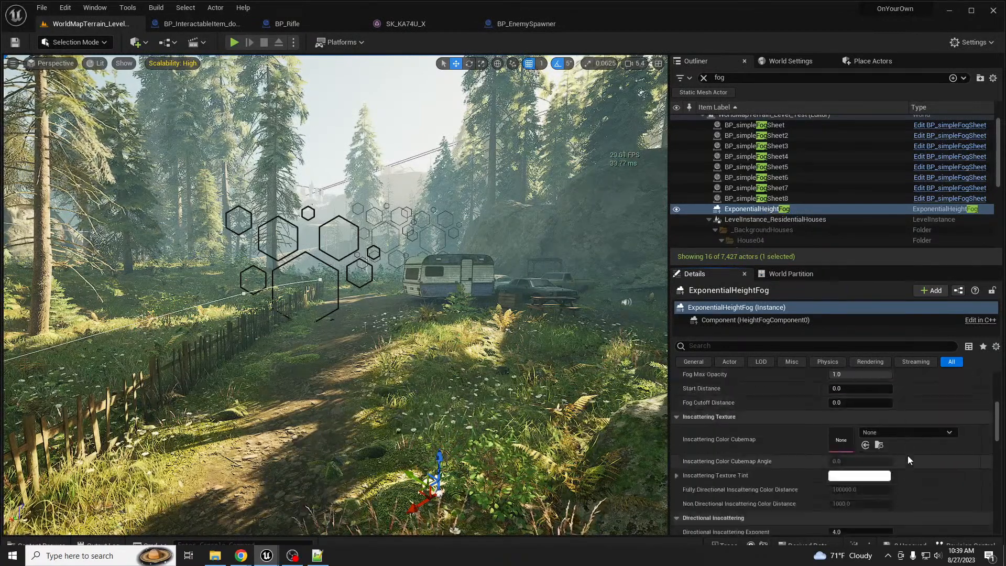
scroll(907, 459, "down", 3)
left_click(833, 455)
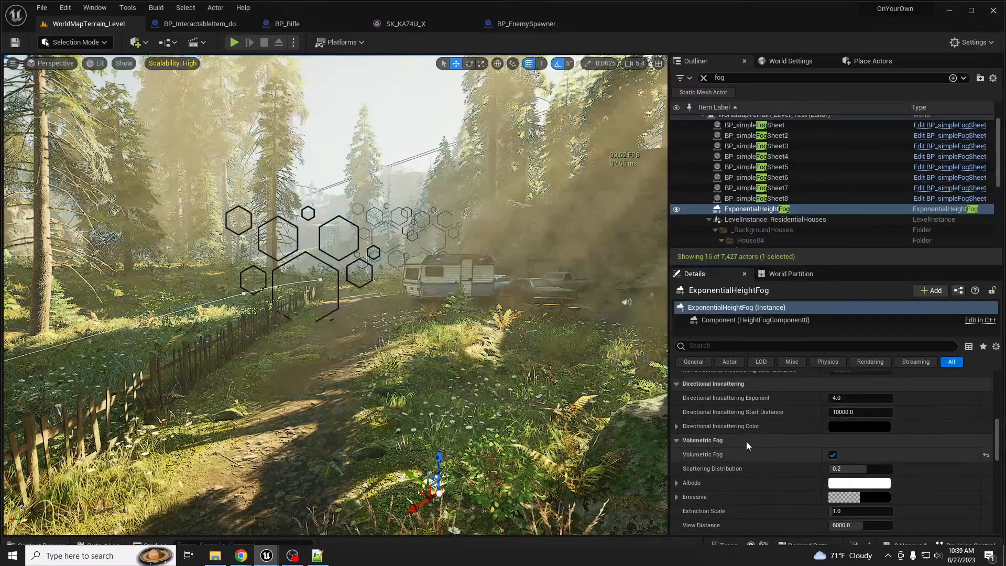
right_click_drag(600, 365, 601, 365)
Reset the height fog's Fog Density to its default value and inspect the lit forest
scroll(936, 446, "up", 10)
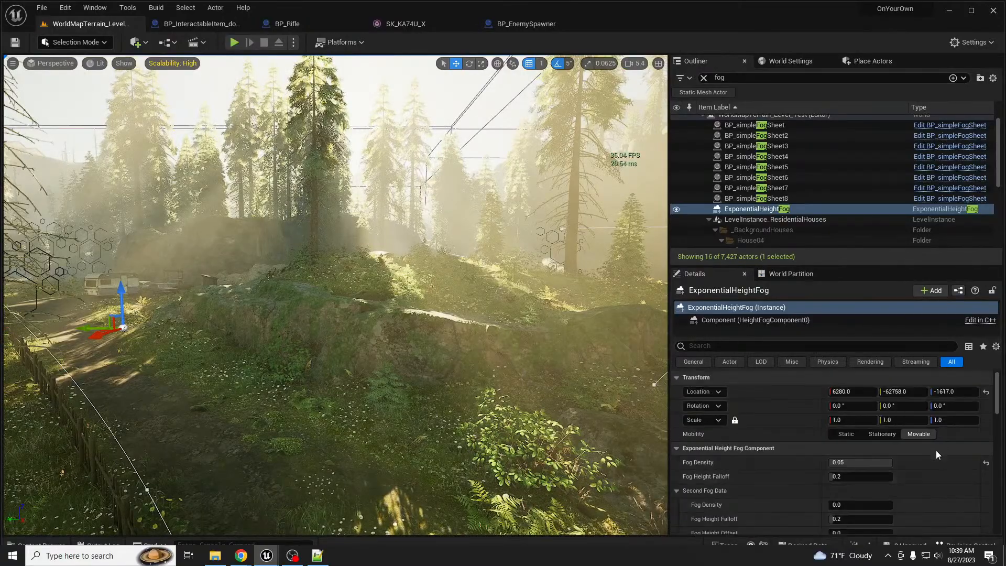
left_click(986, 464)
right_click_drag(494, 359, 494, 360)
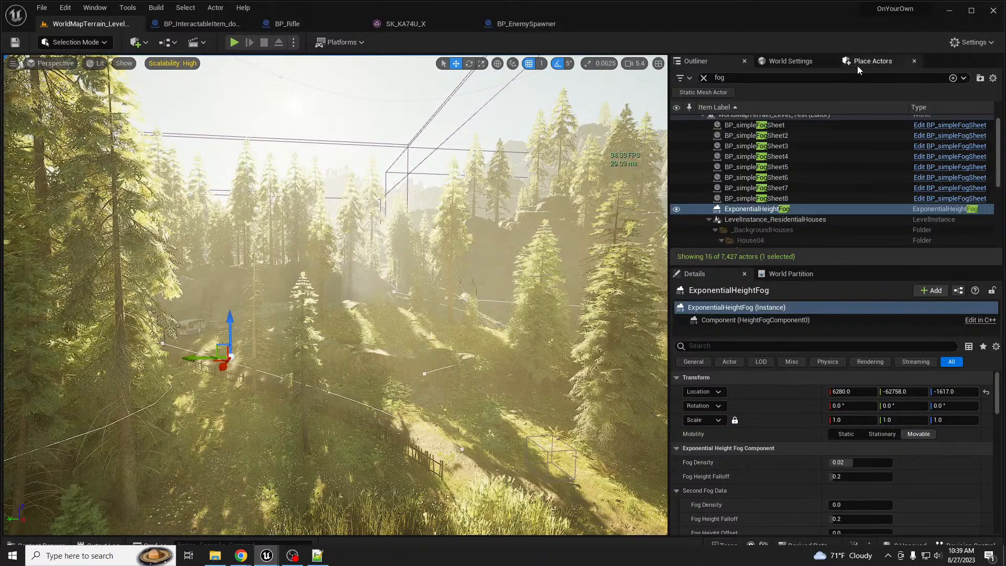
Clear the Outliner filter, then delete the level's directional light and SkyLight together
left_click(704, 79)
key("w")
right_click_drag(451, 252, 469, 281)
key("w")
key("s")
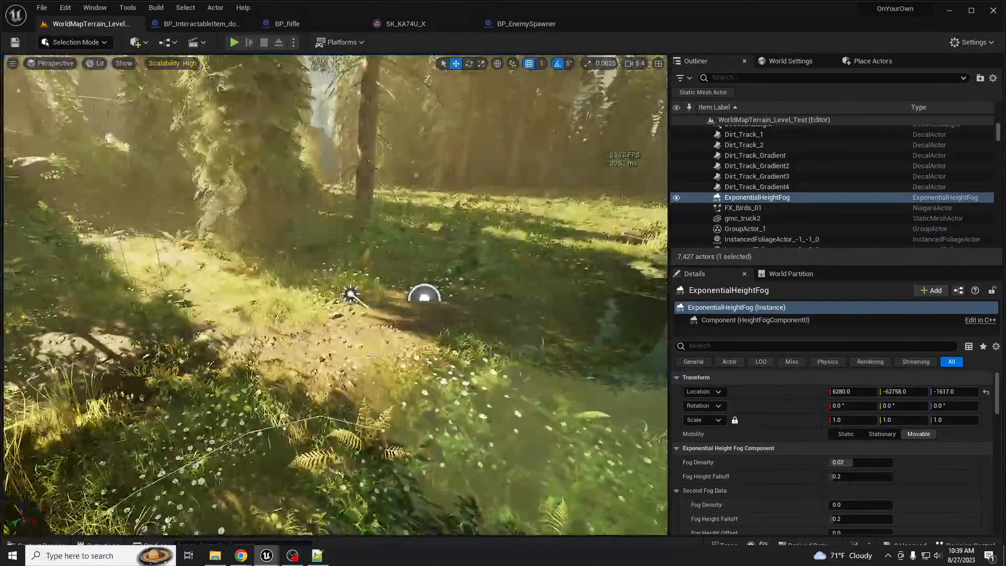
left_click(348, 292)
left_click(423, 296, "ctrl")
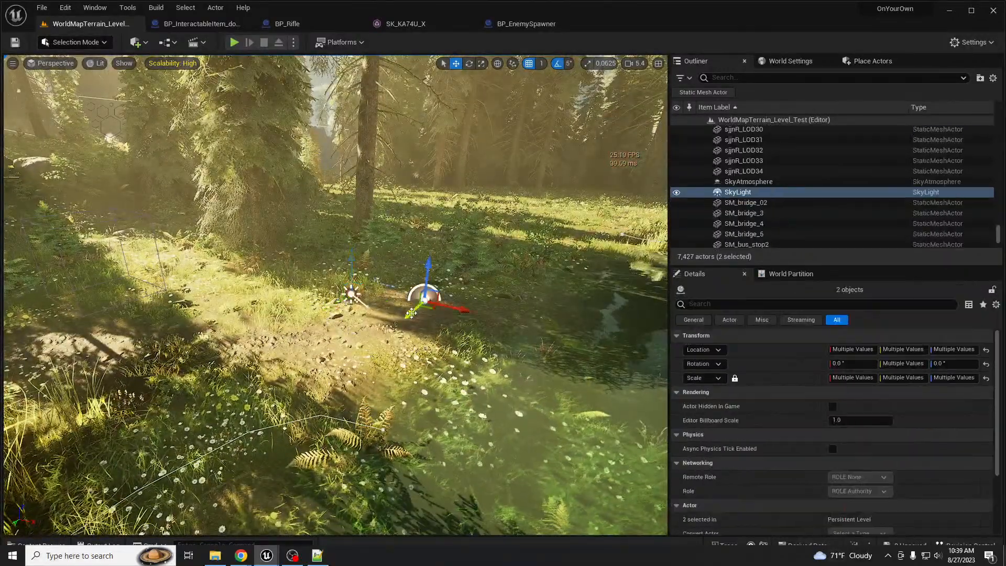
key("Delete")
right_click_drag(330, 291, 368, 292)
key("s")
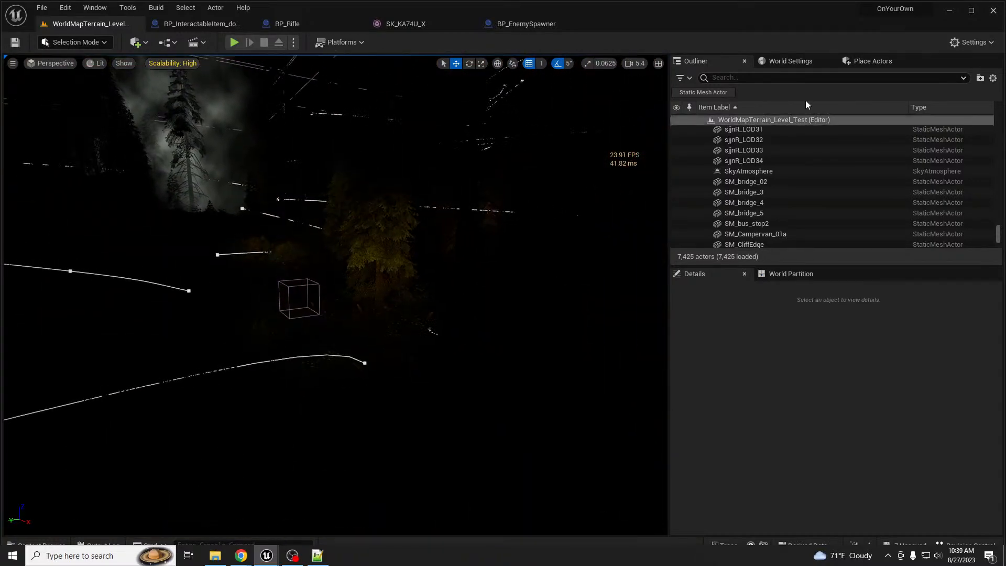
Search the placeable actors for hdri and place an HDRIBackdrop in the level near the lakeside path
left_click(861, 61)
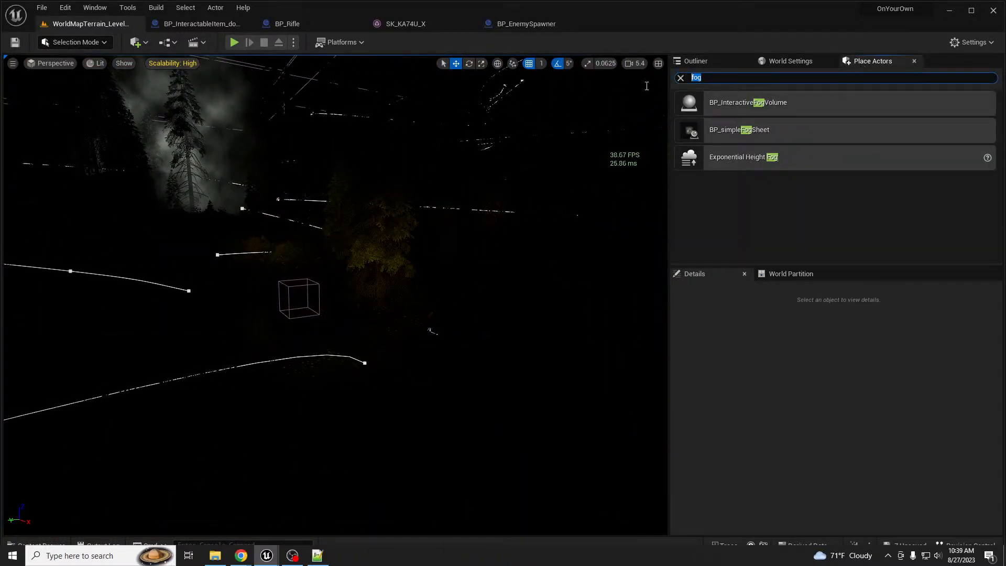
type("hdri")
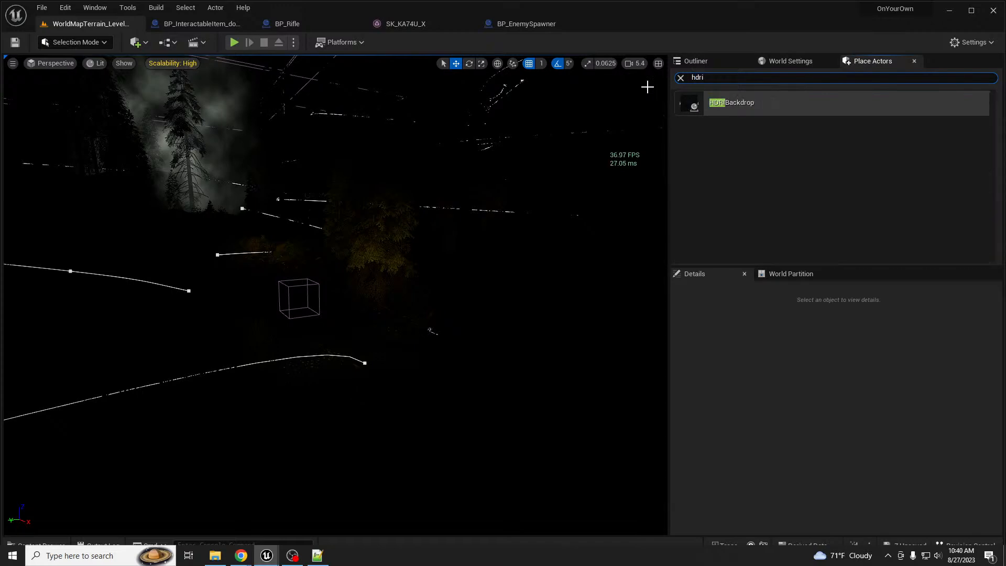
left_click_drag(735, 103, 319, 376)
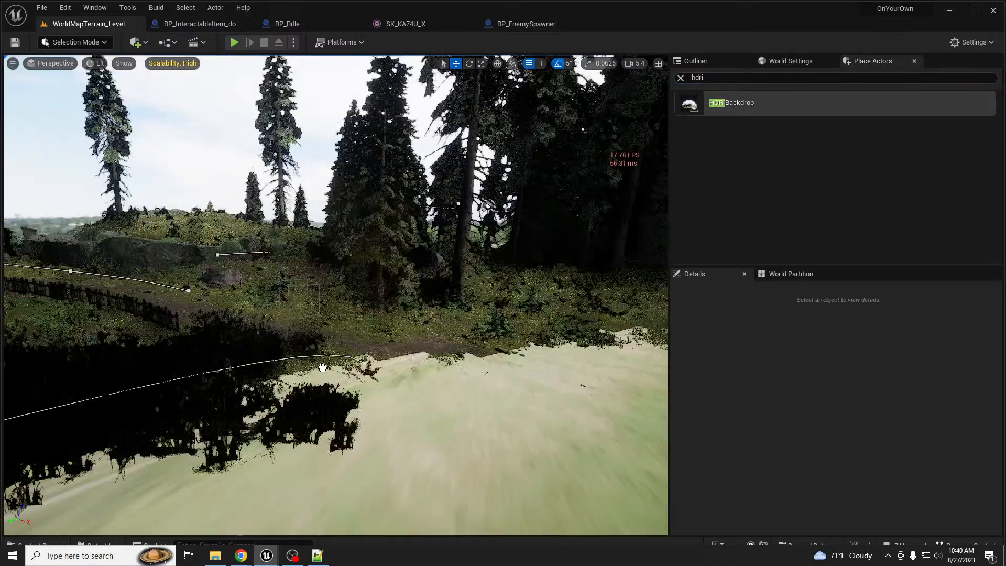
right_click_drag(364, 334, 414, 336)
key("a")
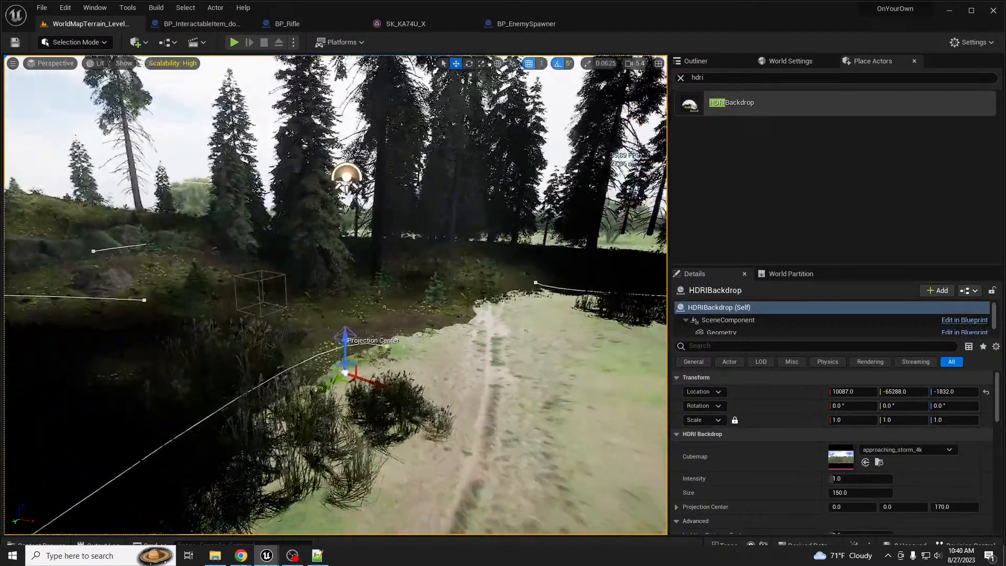
Set the HDRI backdrop's Size to 15000 and lower it to a Z location of about -2001
left_click(841, 493)
type("15000")
key("Return")
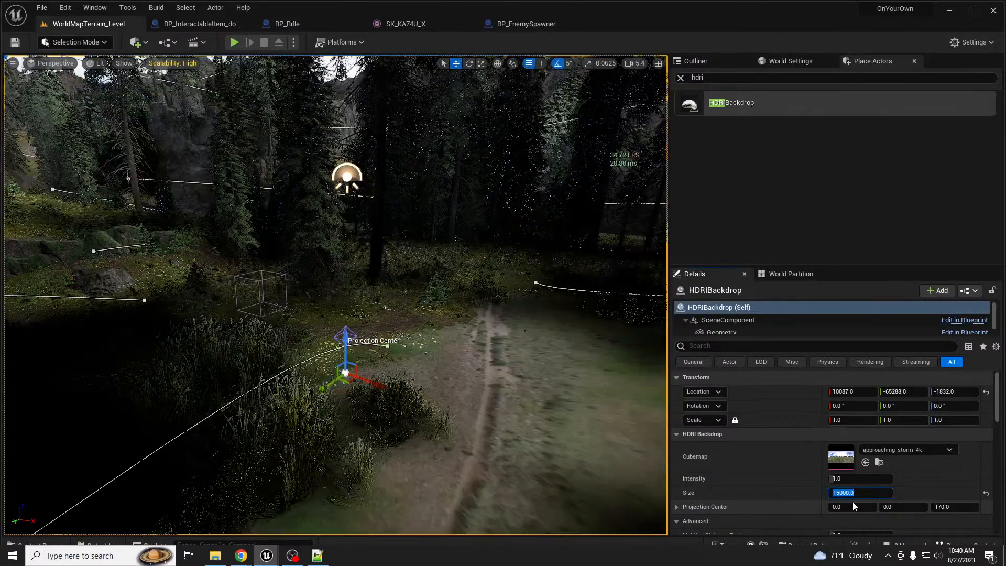
right_click_drag(545, 336, 588, 313)
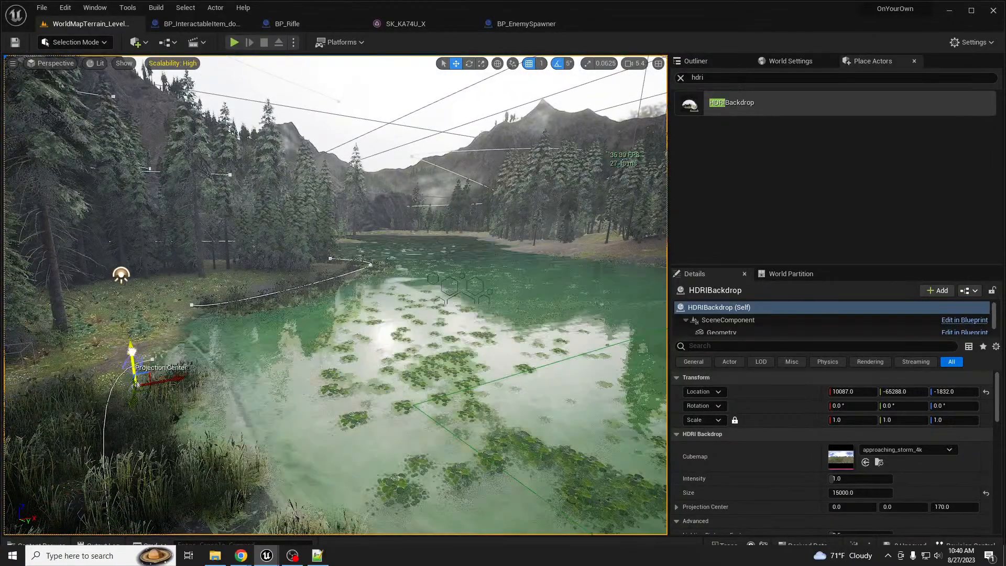
right_click_drag(588, 313, 503, 317)
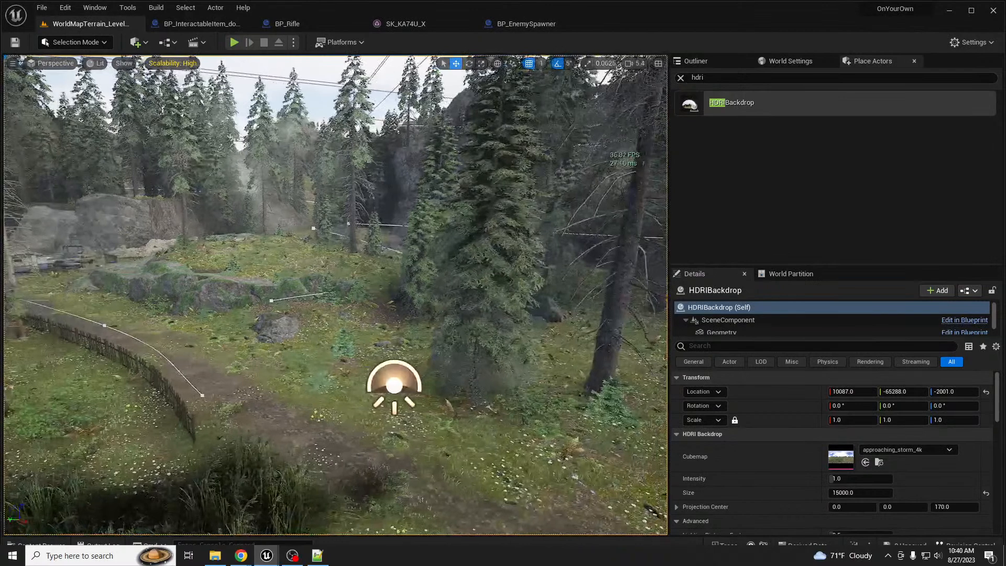
Filter the Outliner by fog, select the ExponentialHeightFog actor and raise its Fog Density to 0.05
left_click(680, 78)
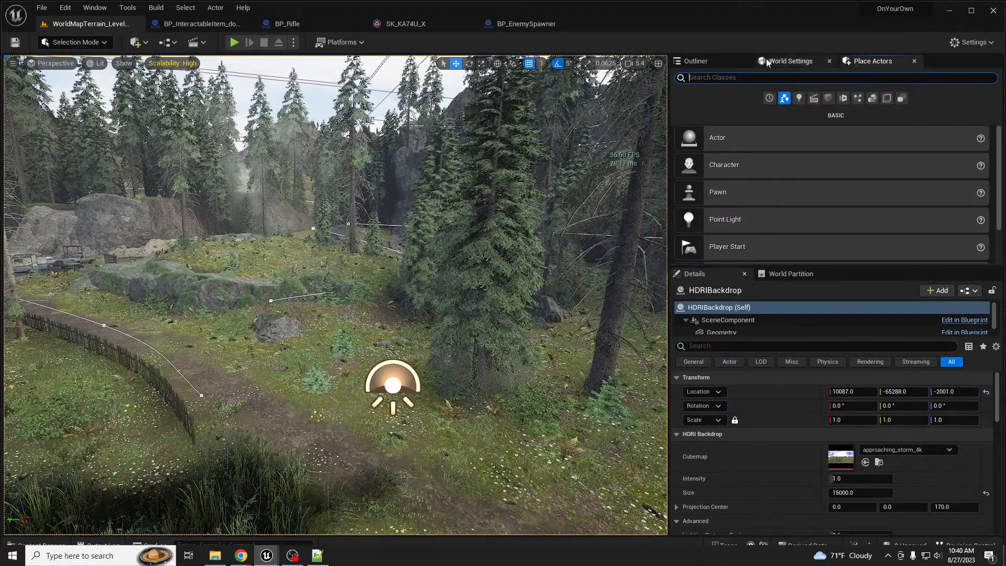
left_click(721, 61)
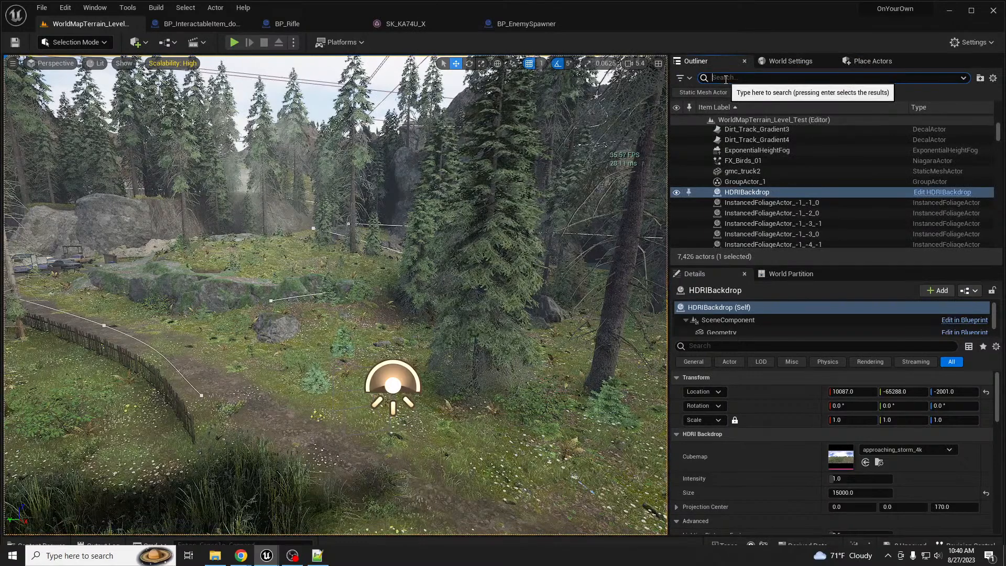
type("fog")
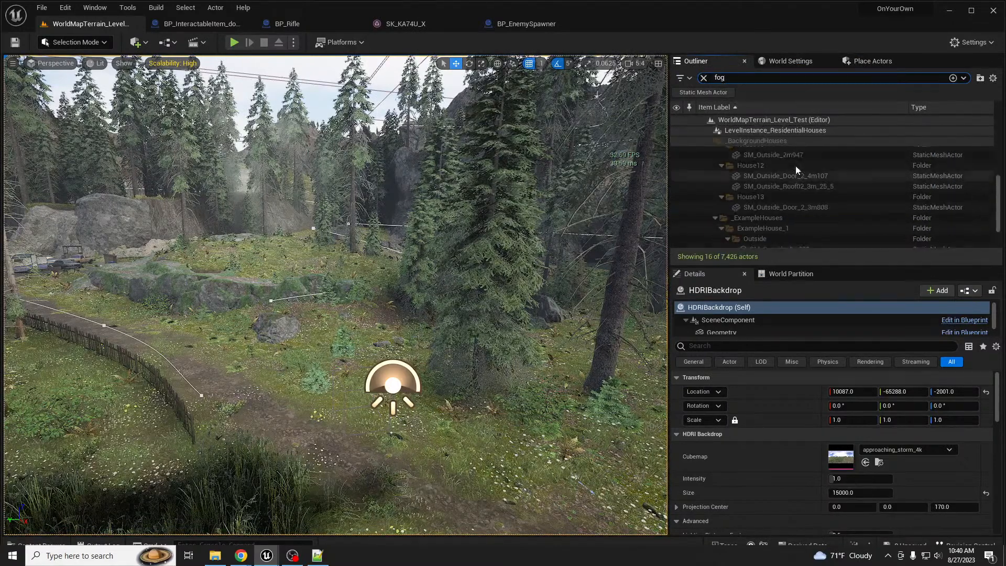
double_click(756, 214)
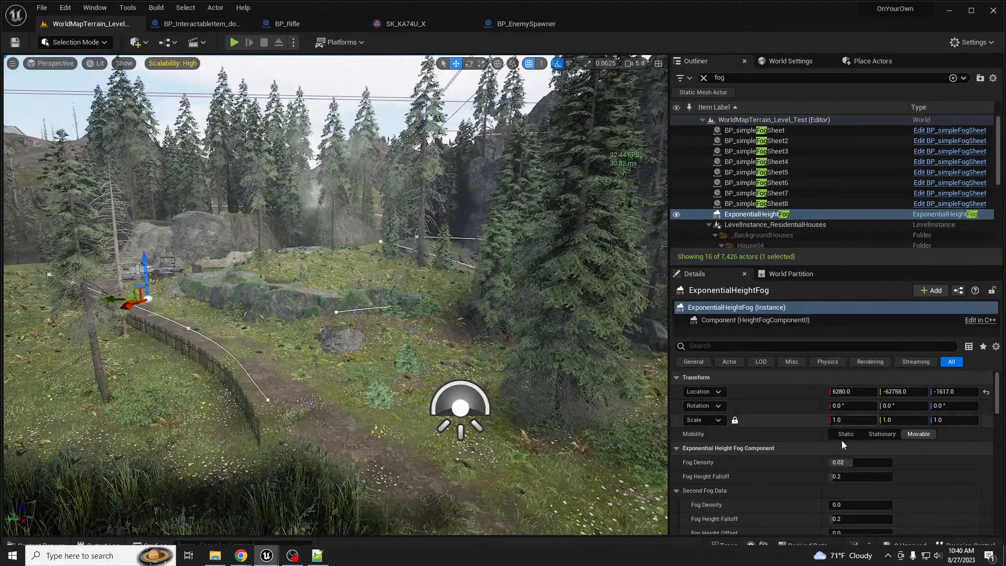
left_click_drag(851, 462, 912, 462)
right_click_drag(567, 414, 648, 410)
key("s")
key("s")
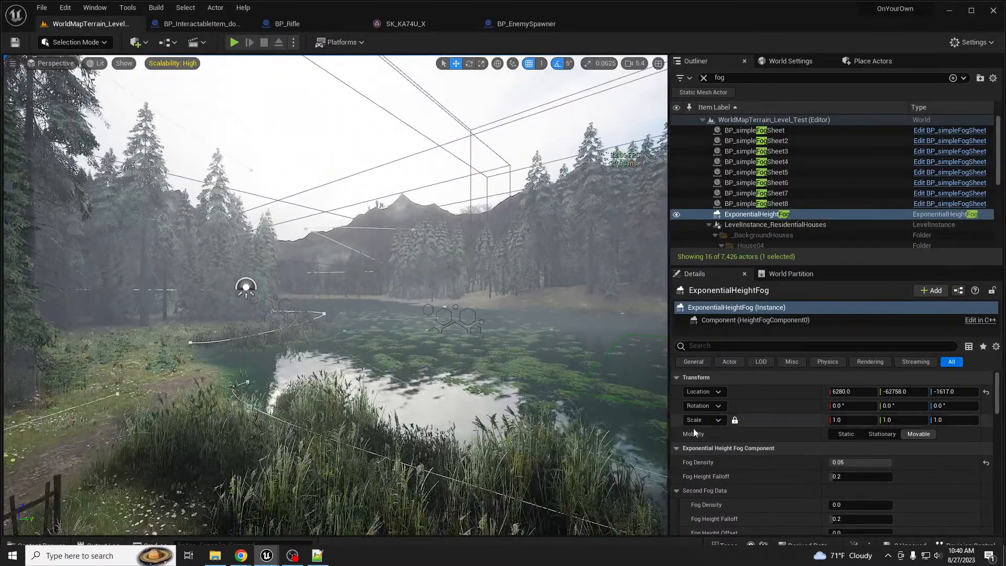
Toggle Volumetric Fog off and back on for the height fog to compare the lake scene
scroll(915, 486, "down", 5)
scroll(915, 487, "down", 6)
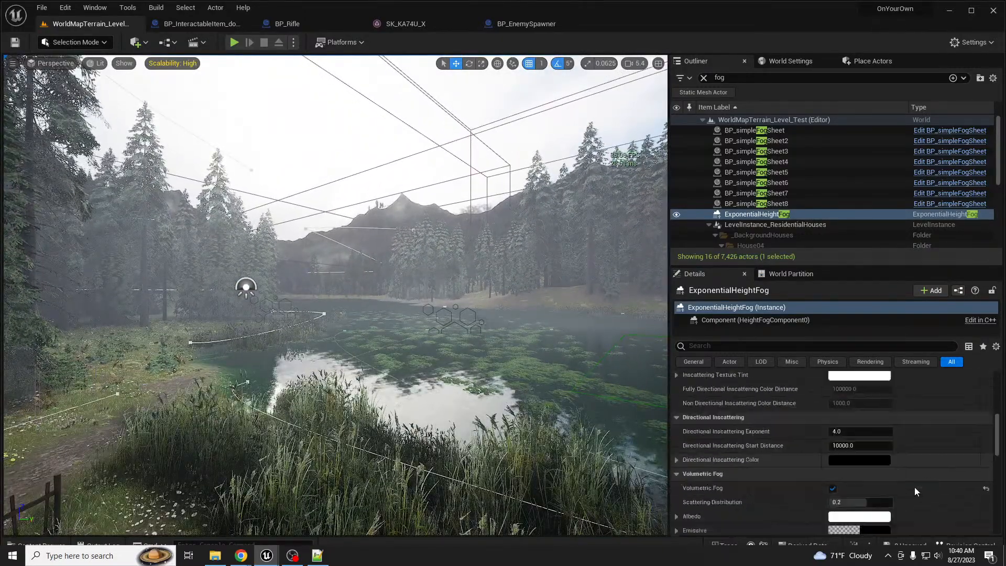
left_click(832, 421)
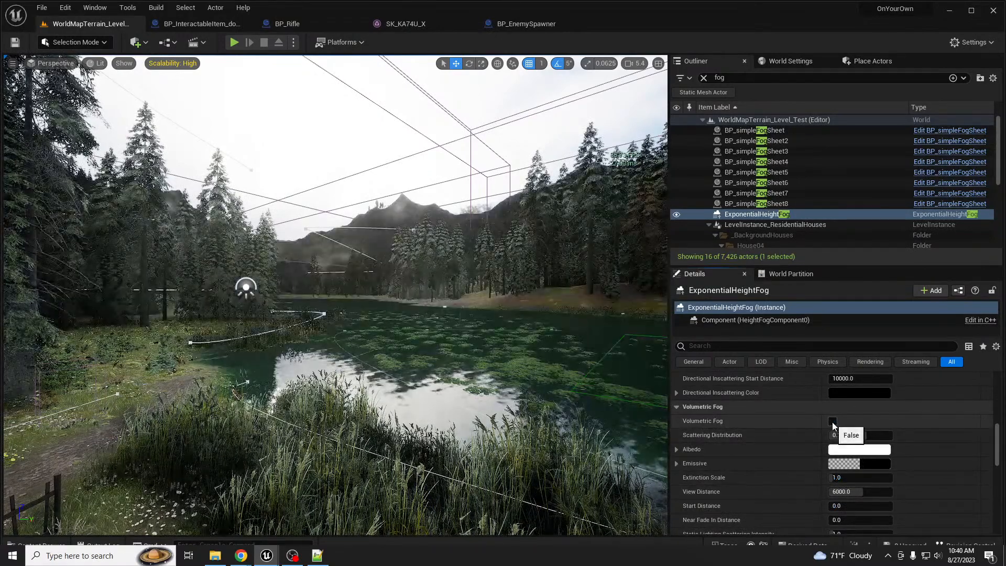
left_click(832, 421)
left_click(833, 421)
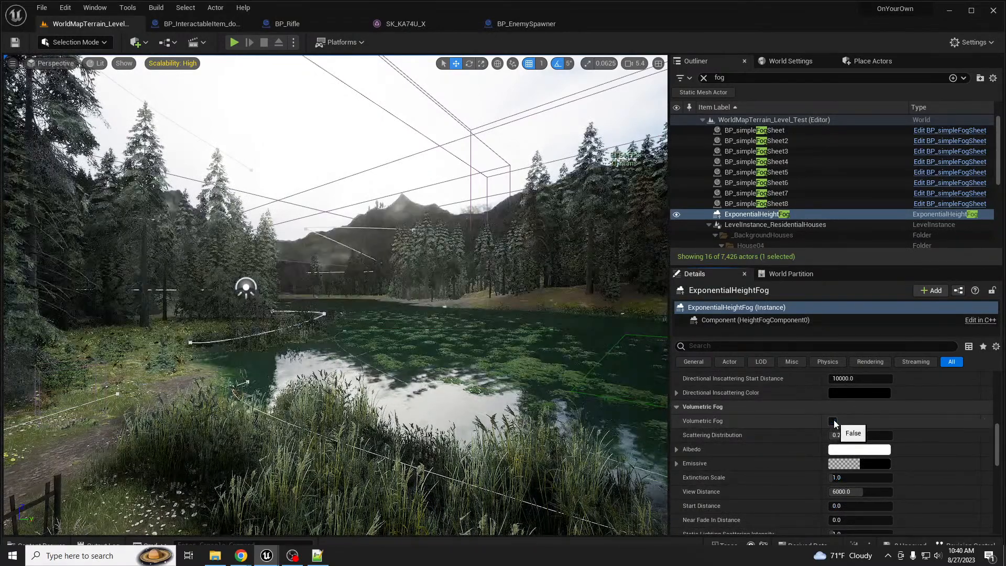
mouse_move(620, 412)
right_mouse_down()
mouse_move(430, 417)
mouse_move(620, 412)
right_mouse_up()
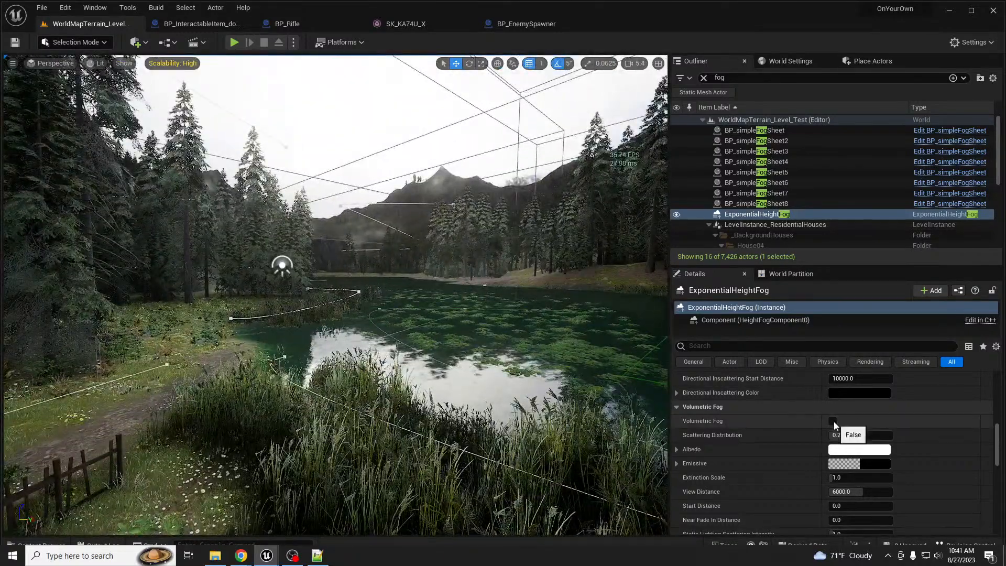
left_click(833, 421)
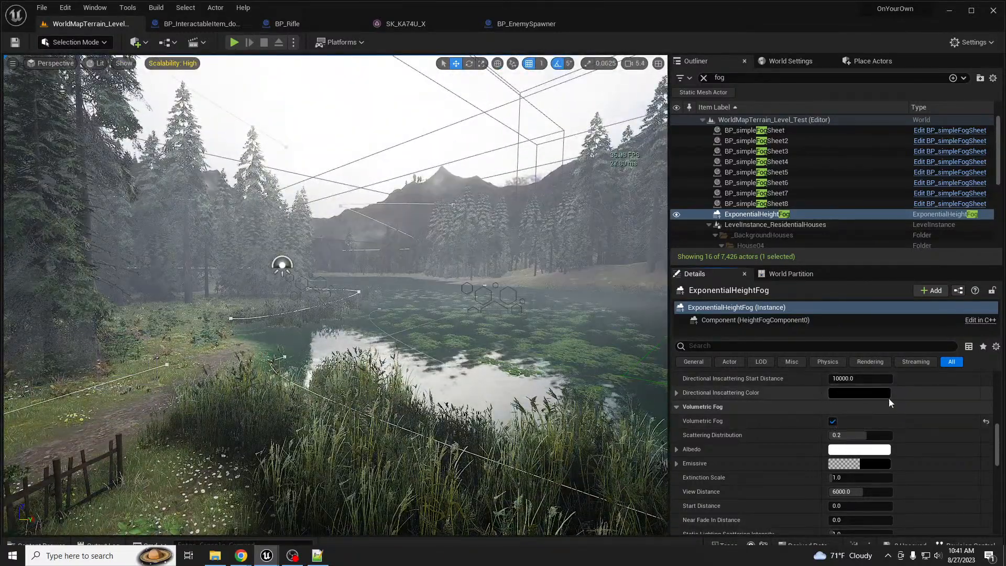
Set the volumetric fog's Scattering Distribution to 0.9
left_click_drag(865, 435, 891, 435)
left_click(856, 434)
type("-0.9")
middle_click_drag(398, 314, 211, 360)
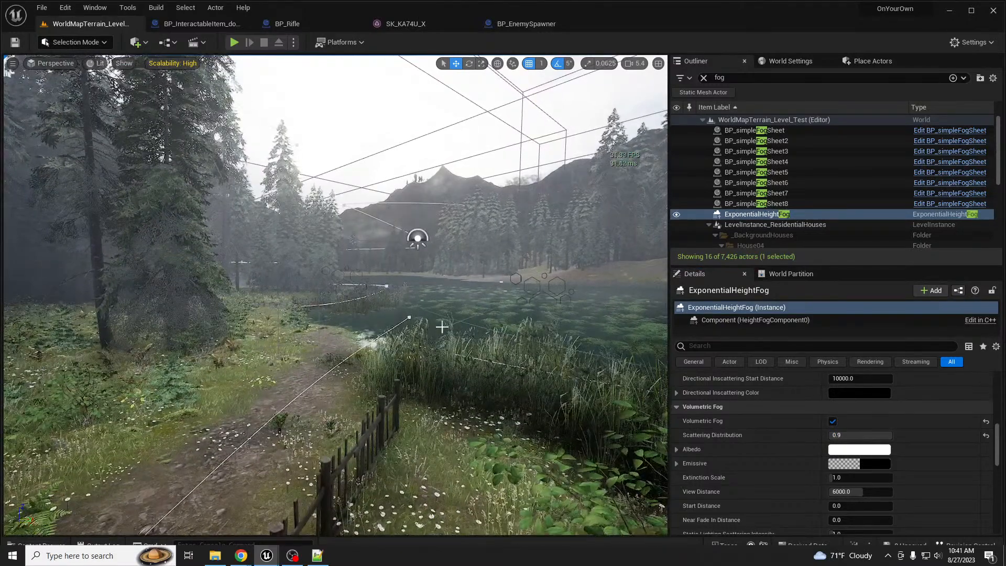
Set the height fog's main Fog Density to 5
scroll(914, 430, "up", 10)
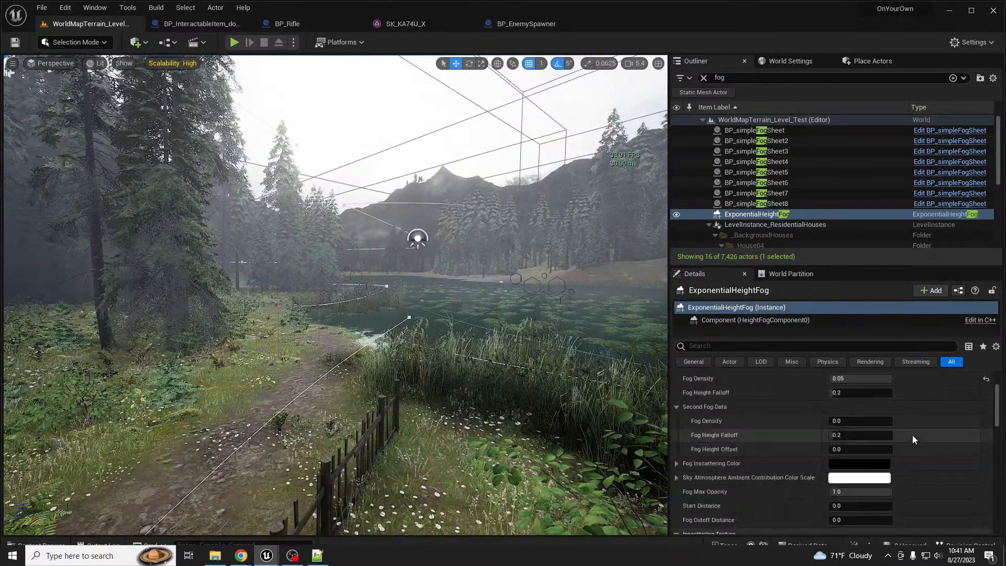
left_click(865, 462)
type("5")
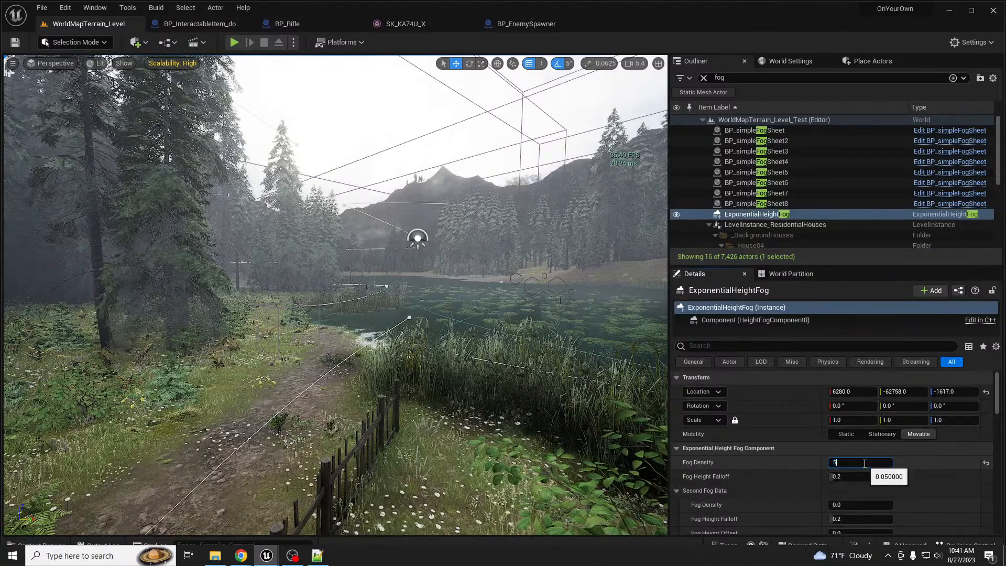
key("Return")
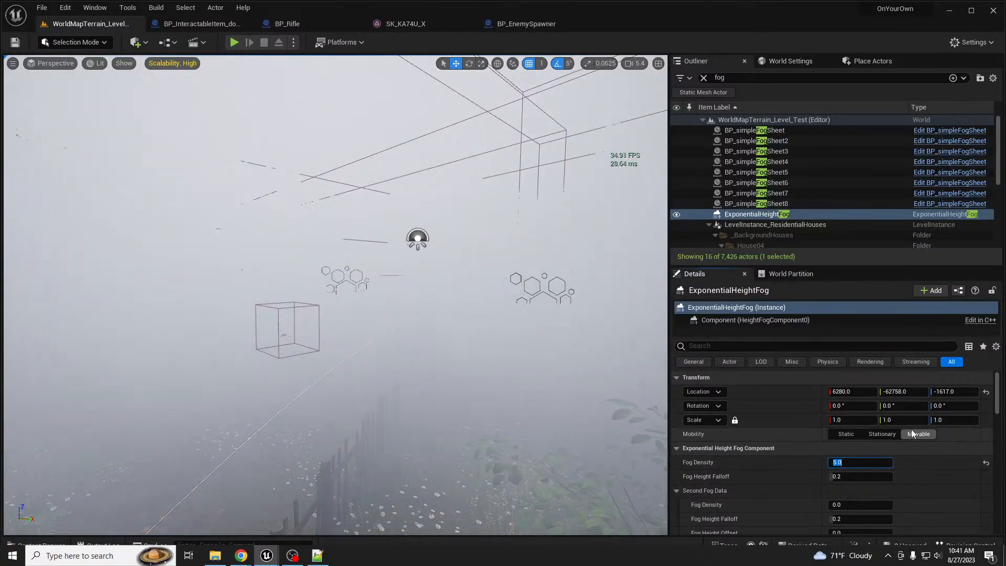
Try several Fog Height Offset values in the Second Fog Data and reset the offset to its default
scroll(909, 429, "down", 3)
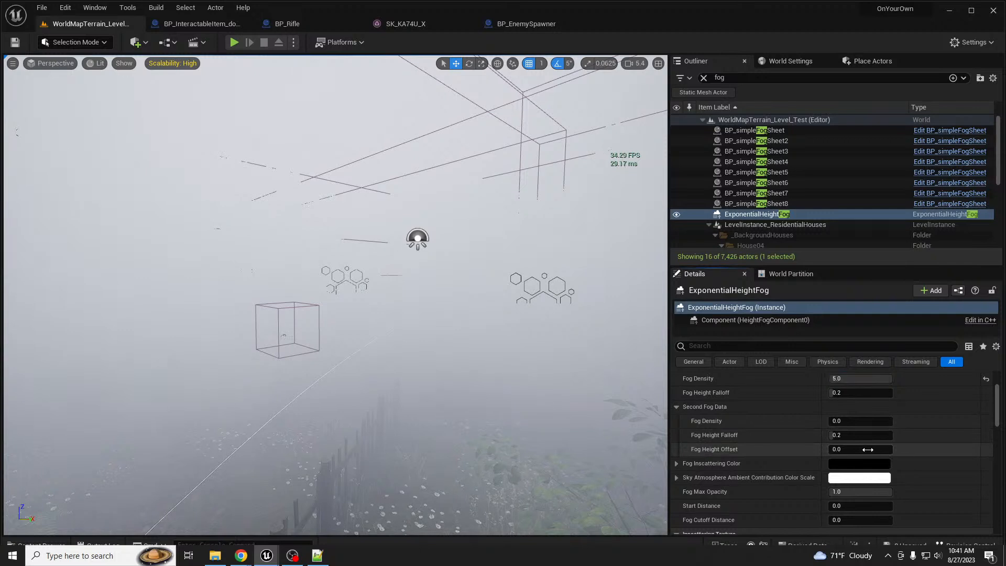
left_click_drag(861, 449, 843, 448)
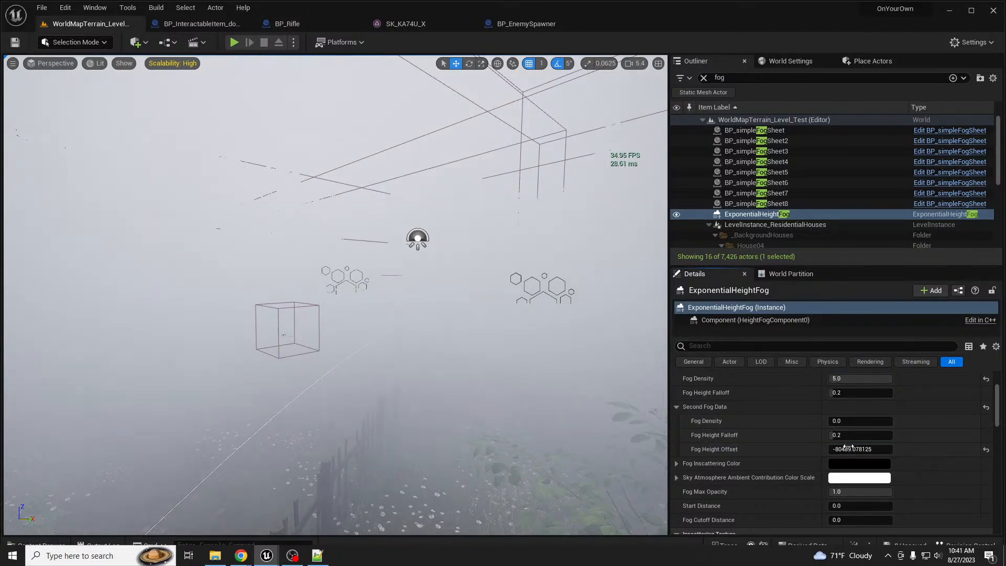
mouse_move(860, 449)
left_mouse_down()
mouse_move(795, 461)
mouse_move(865, 449)
left_mouse_up()
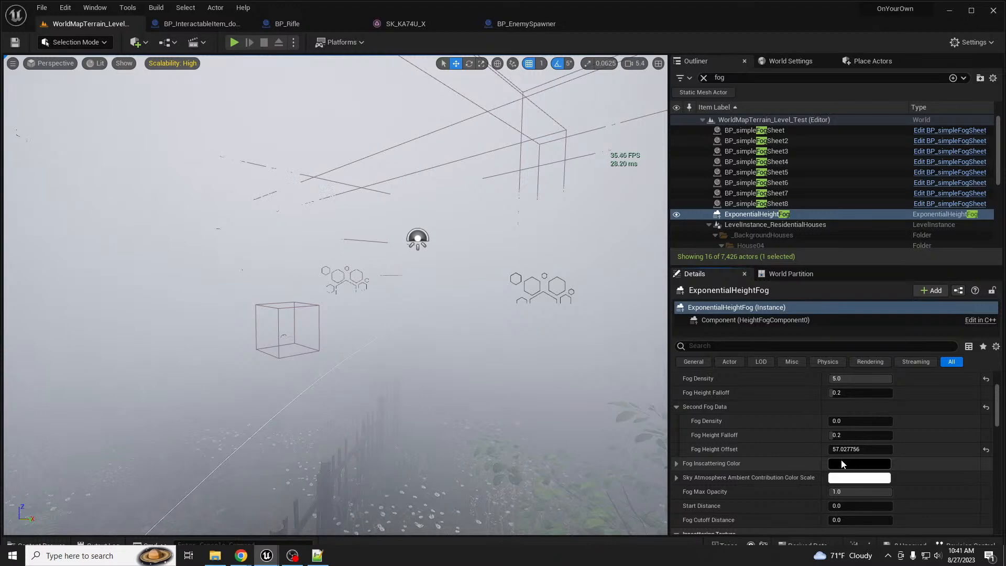
mouse_move(841, 449)
left_mouse_down()
mouse_move(890, 449)
mouse_move(844, 450)
left_mouse_up()
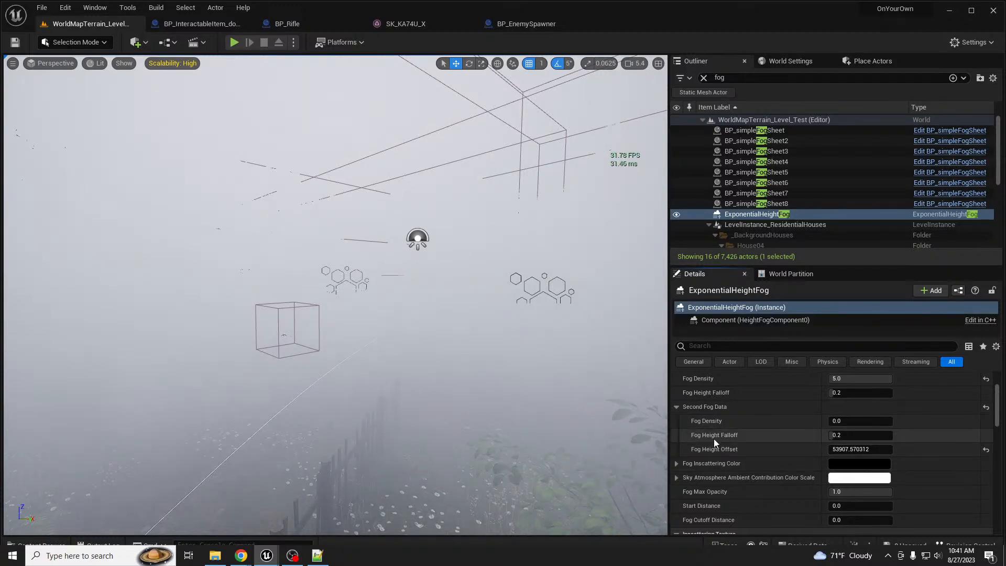
left_click(985, 449)
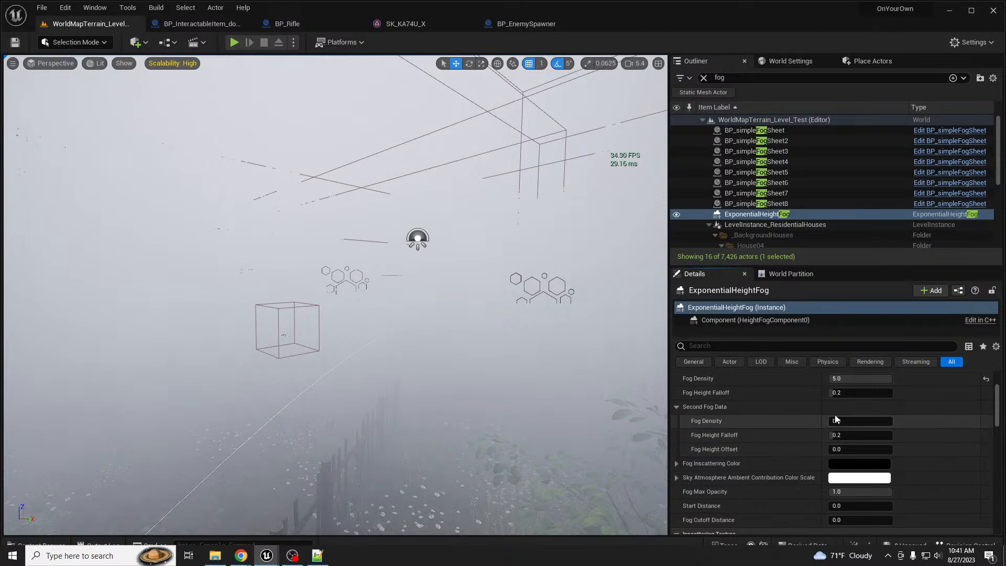
Set the main Fog Height Falloff to 2.0 and the second fog's Fog Height Offset to 1000
left_click_drag(867, 392, 829, 393)
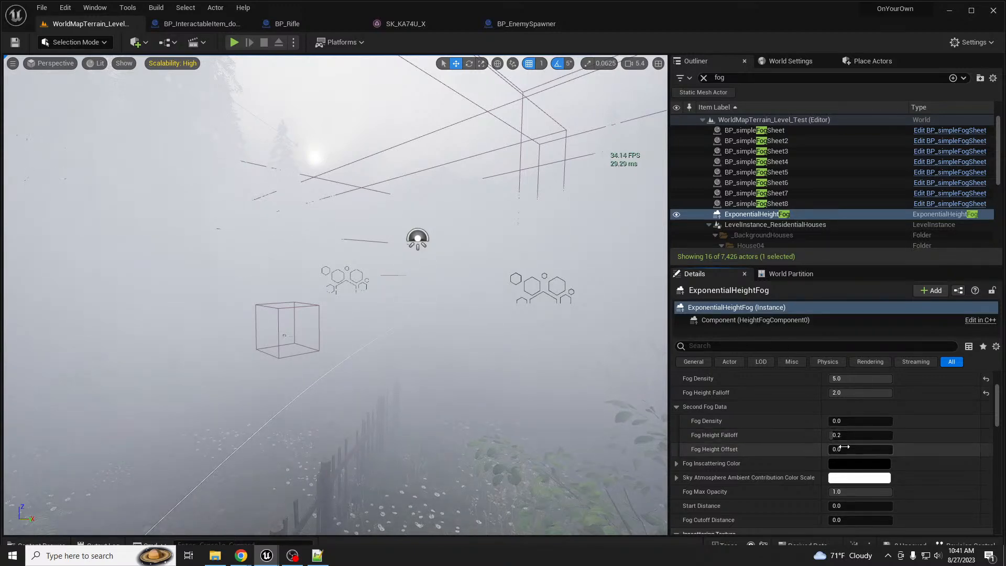
left_click_drag(859, 448, 922, 449)
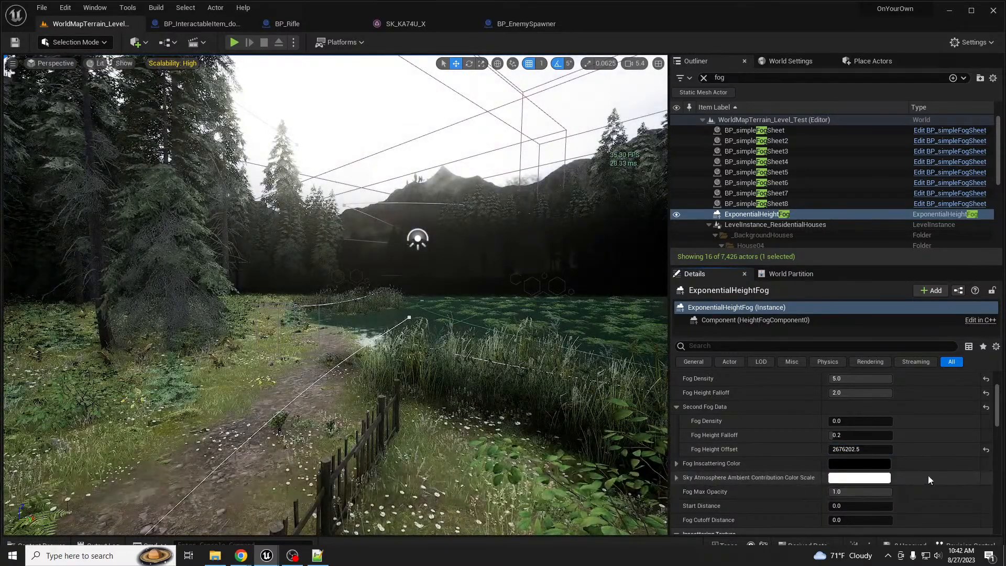
left_click(869, 446)
type("1000")
key("Return")
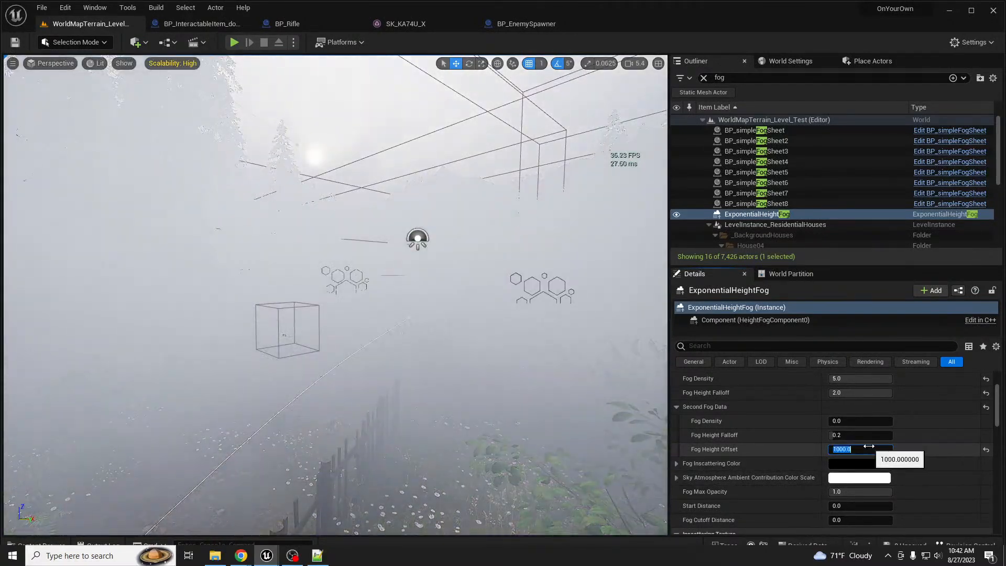
Try second fog height offsets of 10000 and 1000000, and reset the offset to its default
type("0")
key("Return")
key("Right")
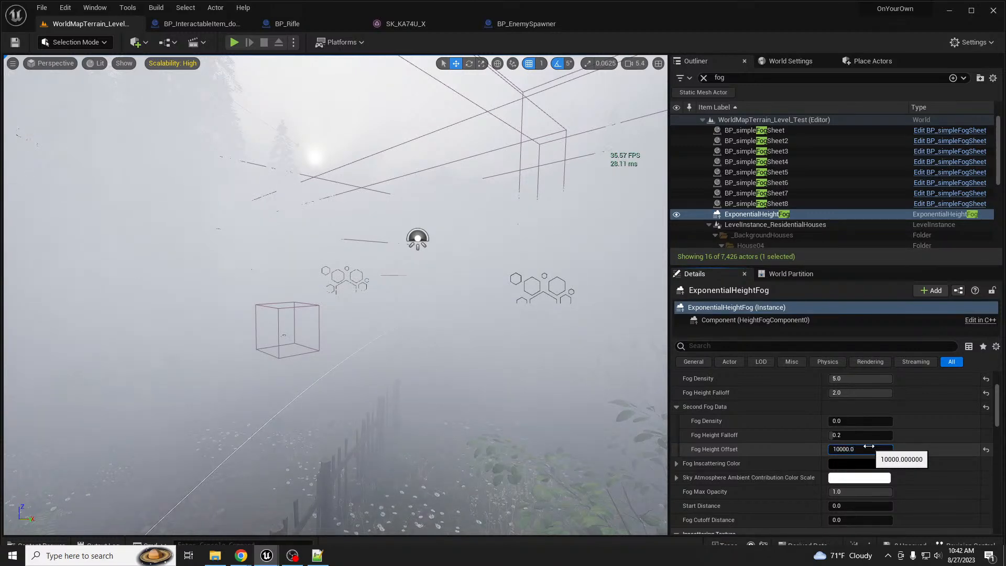
key("Return")
key("Right")
type("0")
key("Return")
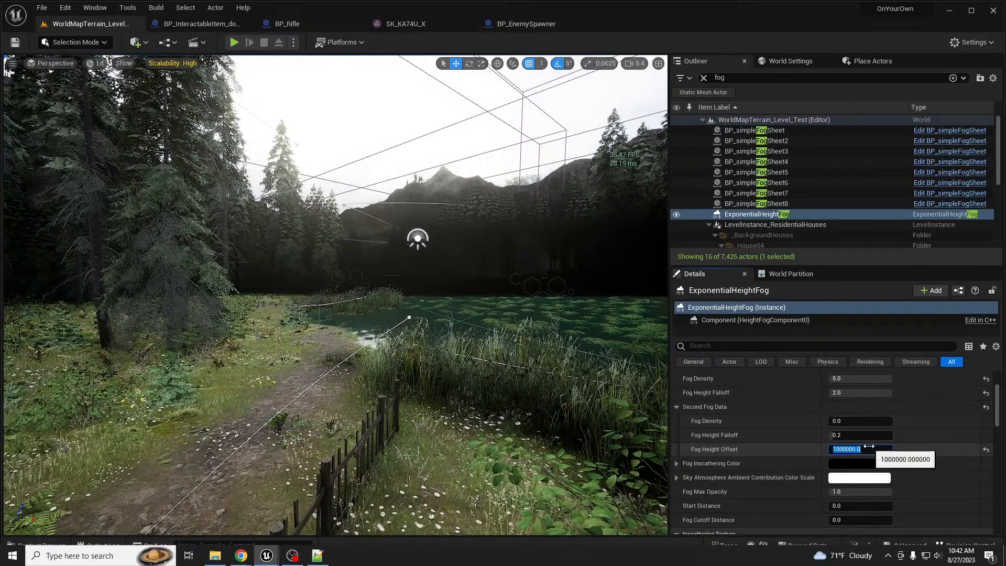
scroll(860, 447, "up", 2)
left_click(985, 449)
Set the second fog's Fog Height Falloff to 2.0 and its Fog Height Offset to about 60194
left_click_drag(865, 436, 893, 436)
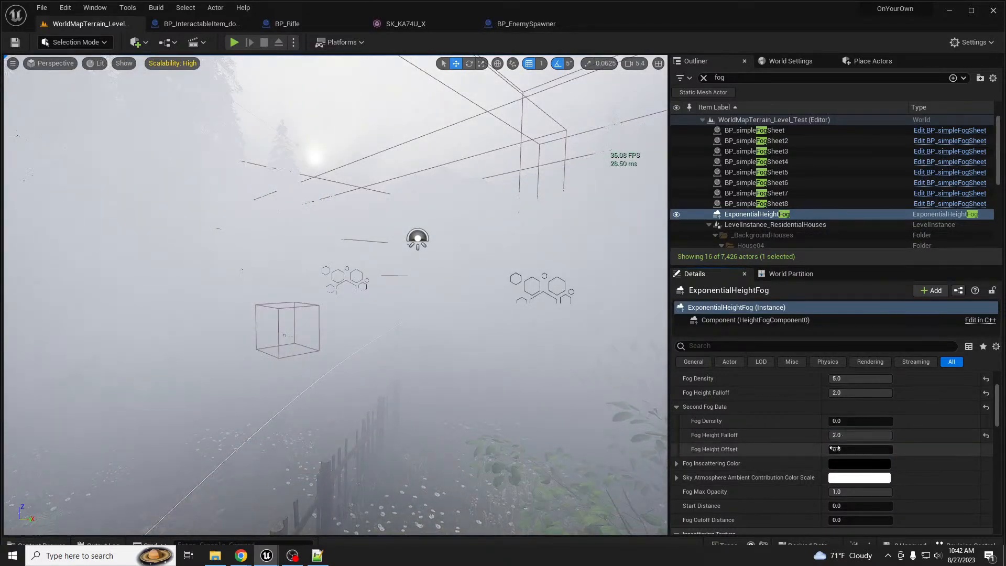
mouse_move(860, 449)
left_mouse_down()
mouse_move(875, 449)
mouse_move(847, 449)
mouse_move(868, 449)
left_mouse_up()
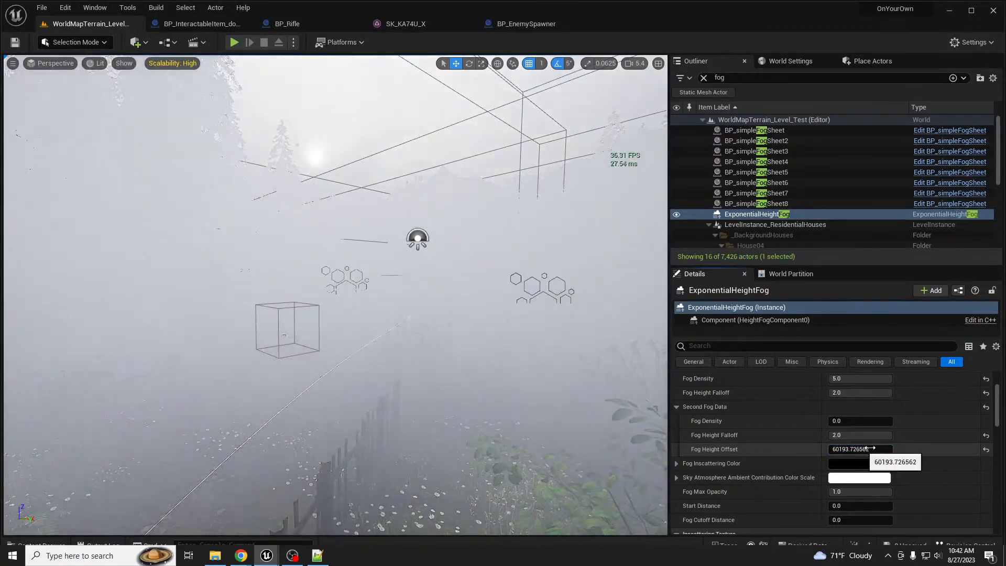
Lower the height fog actor's Z location to -20000
scroll(953, 446, "up", 3)
left_click(963, 391)
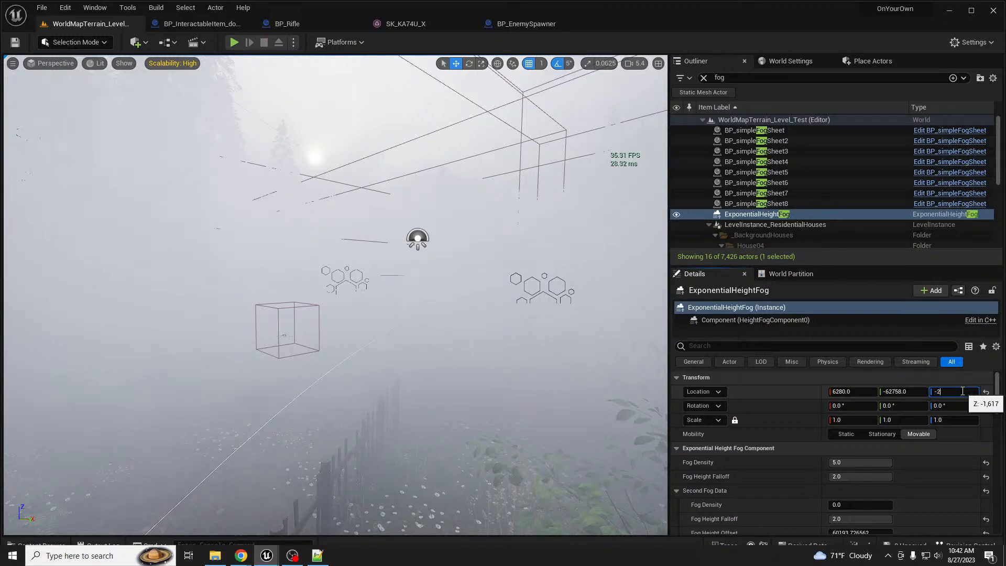
type("-20000")
key("Return")
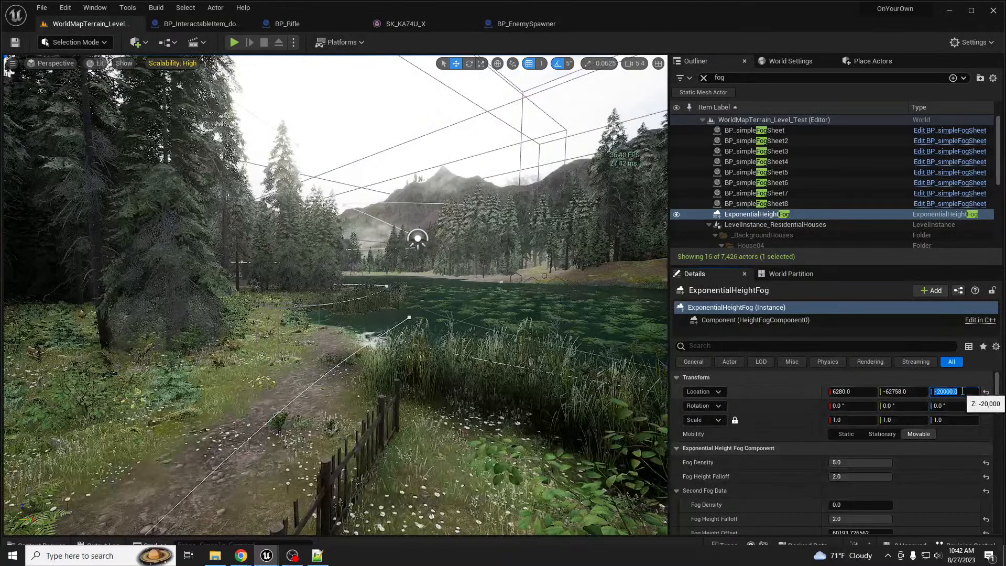
Try the height fog actor at Z locations of -10000 and -1000
left_click(940, 391)
key("BackSpace")
type("1")
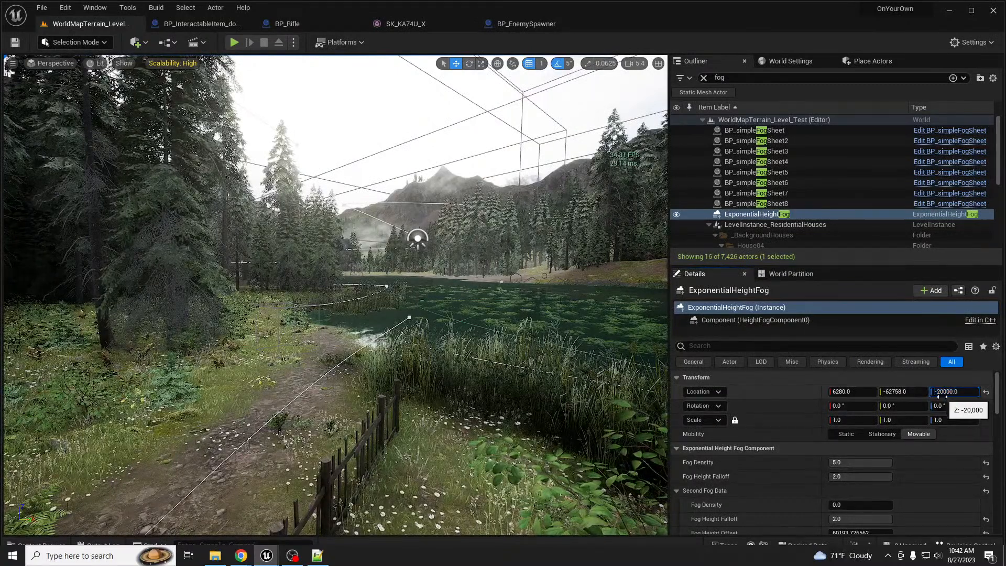
key("Return")
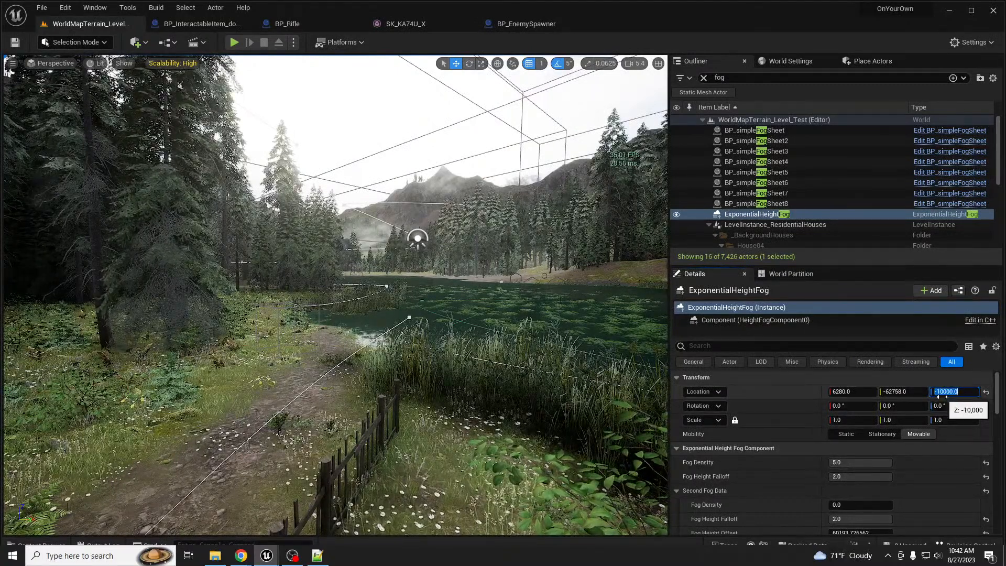
key("Right")
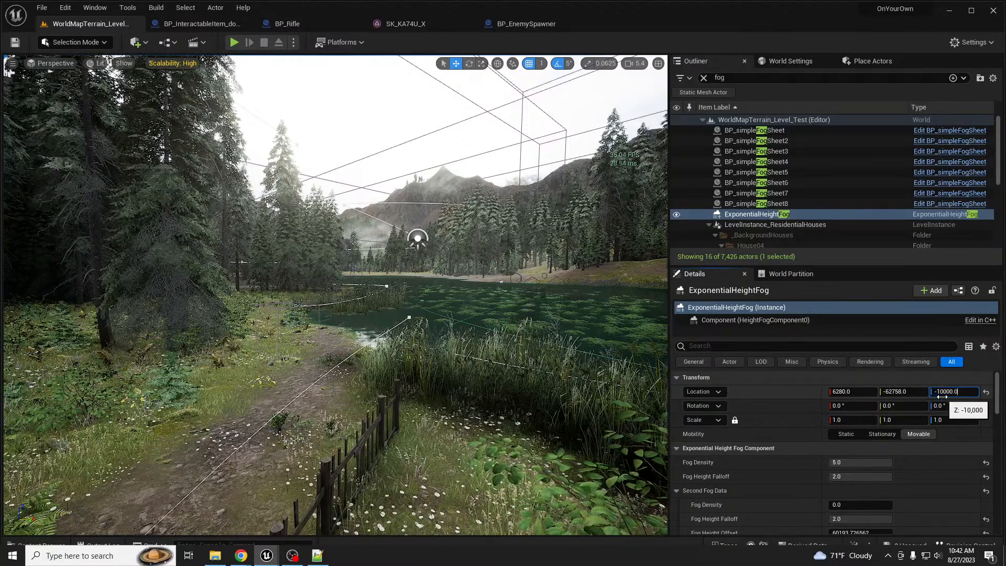
key("BackSpace")
key("Return")
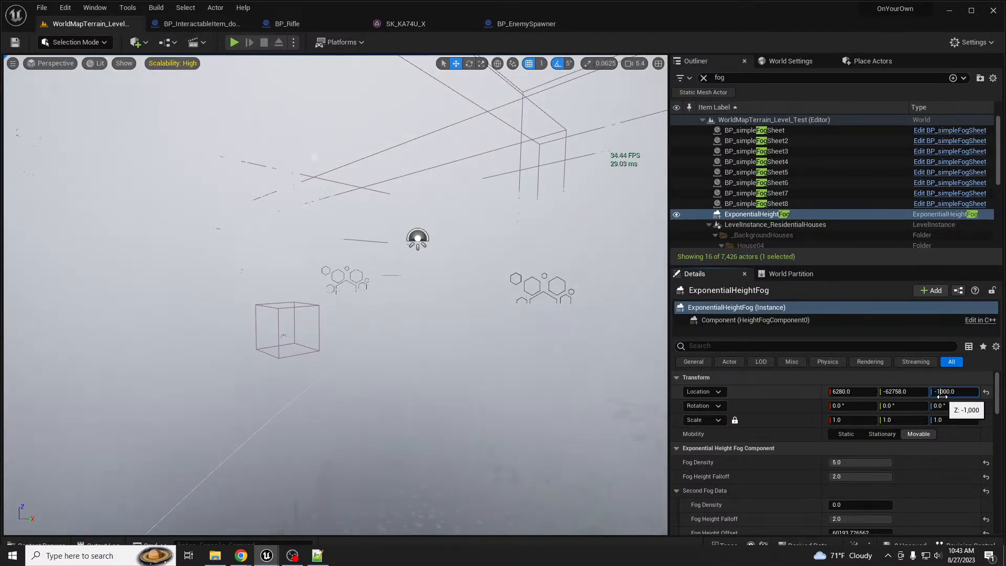
Set the height fog actor's Z location to -5000
scroll(907, 454, "down", 2)
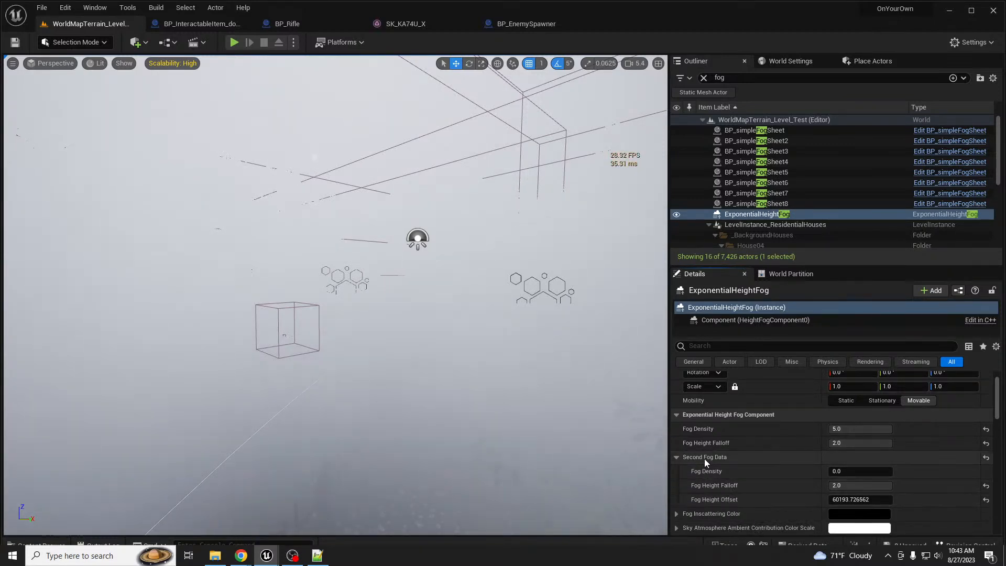
scroll(739, 492, "down", 2)
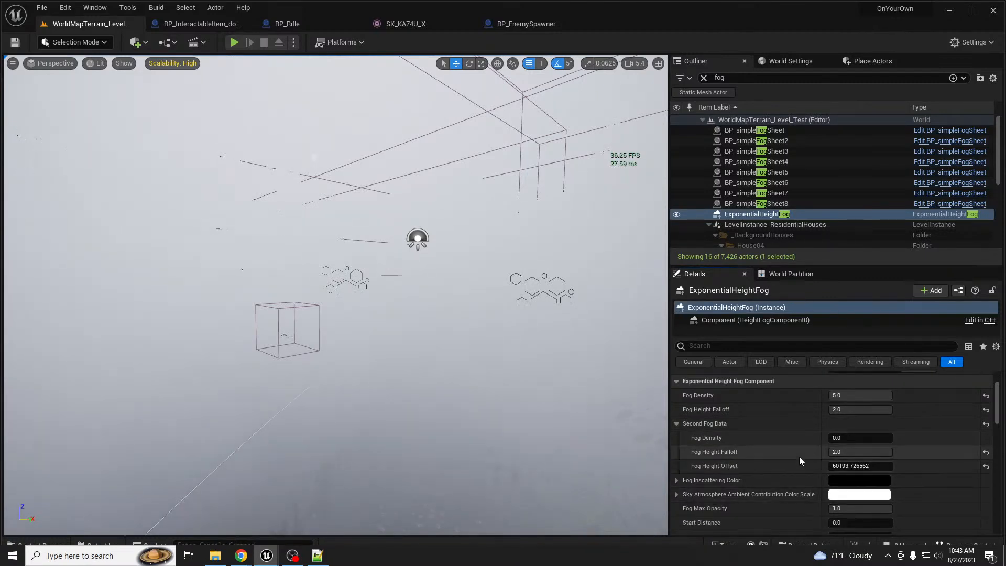
scroll(848, 463, "up", 4)
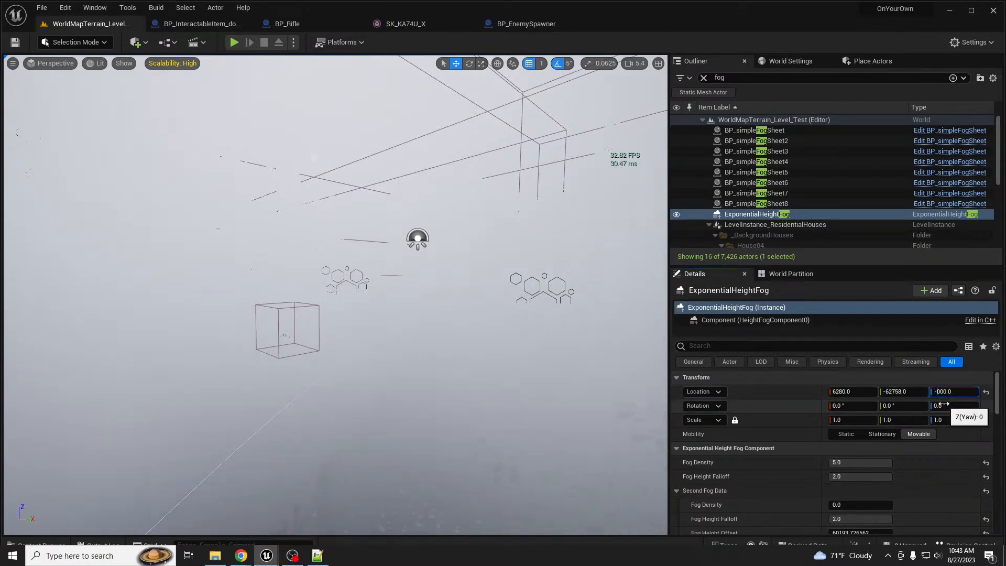
type("5")
key("Return")
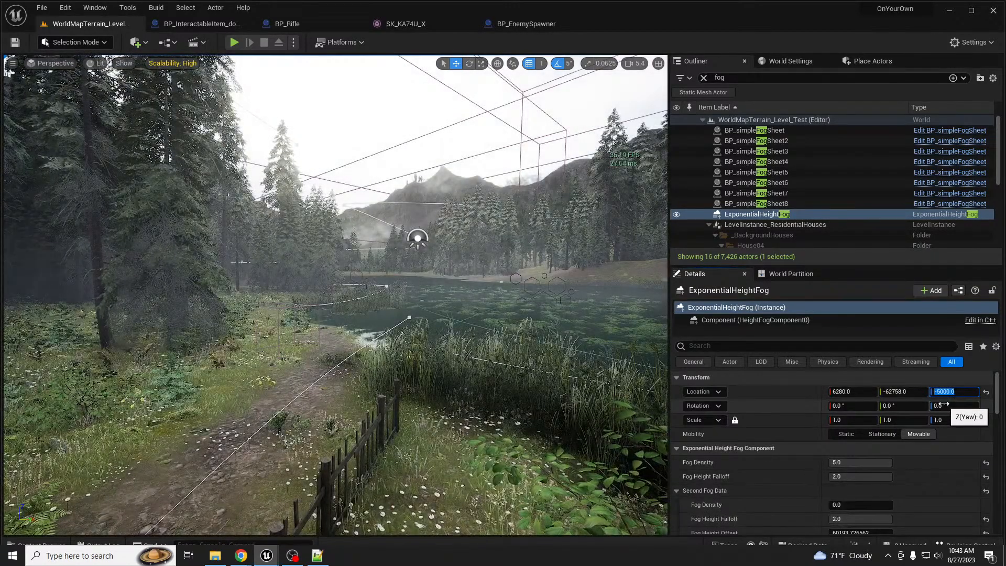
Set the height fog's main Fog Density to 10
left_click(874, 463)
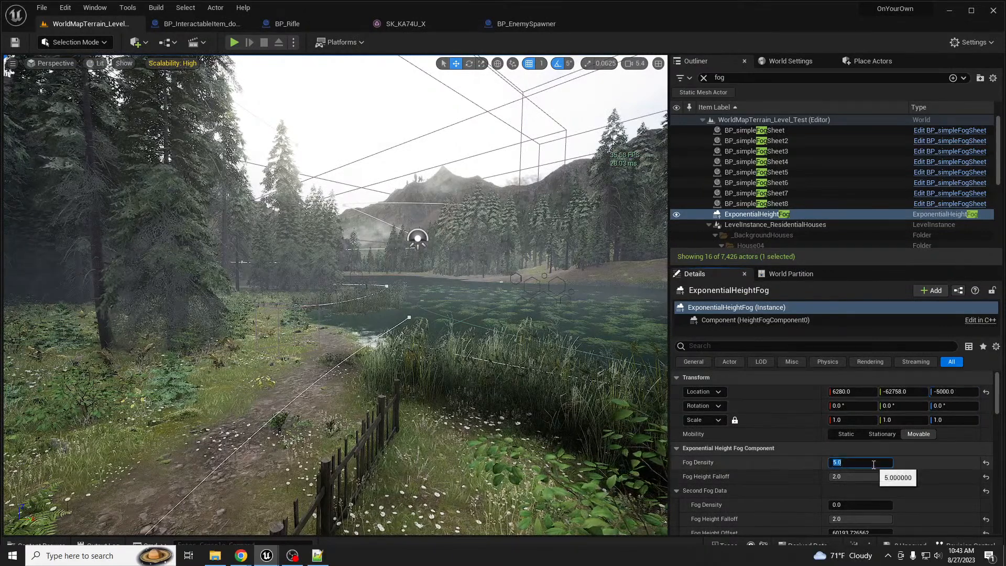
type("10")
key("Return")
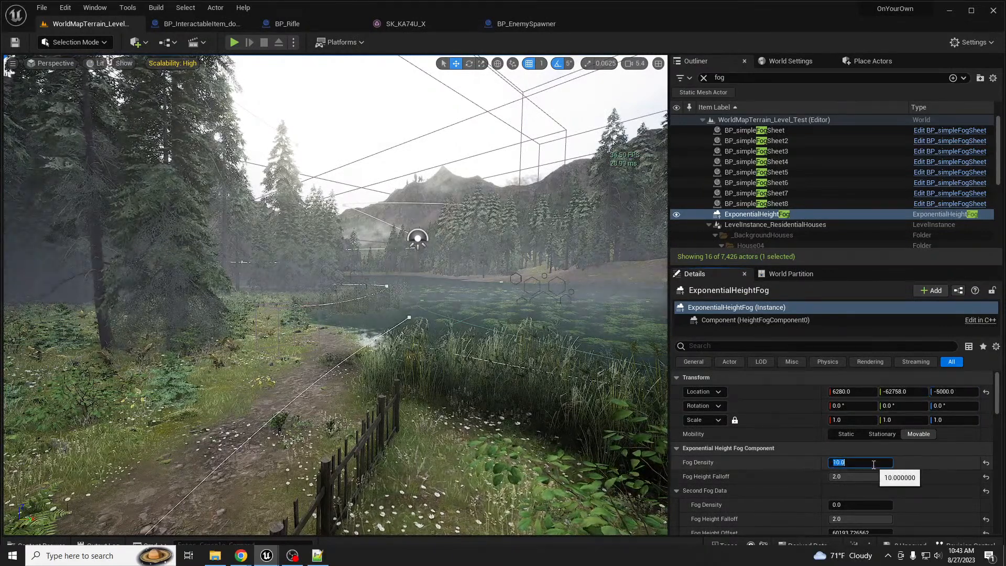
Try a Z location of -7000 for the height fog and set it back to -5000
left_click(942, 392)
left_click(942, 392)
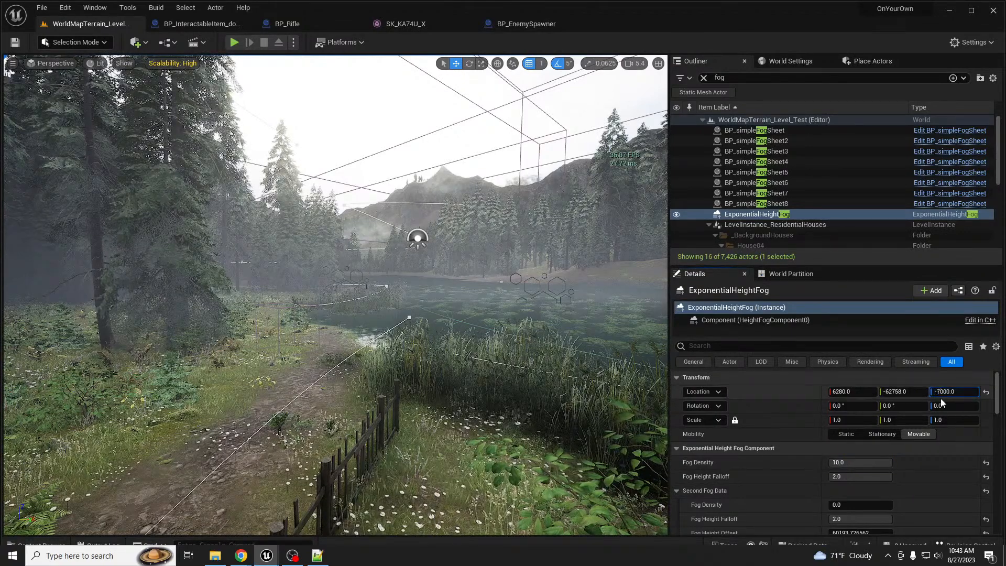
key("Return")
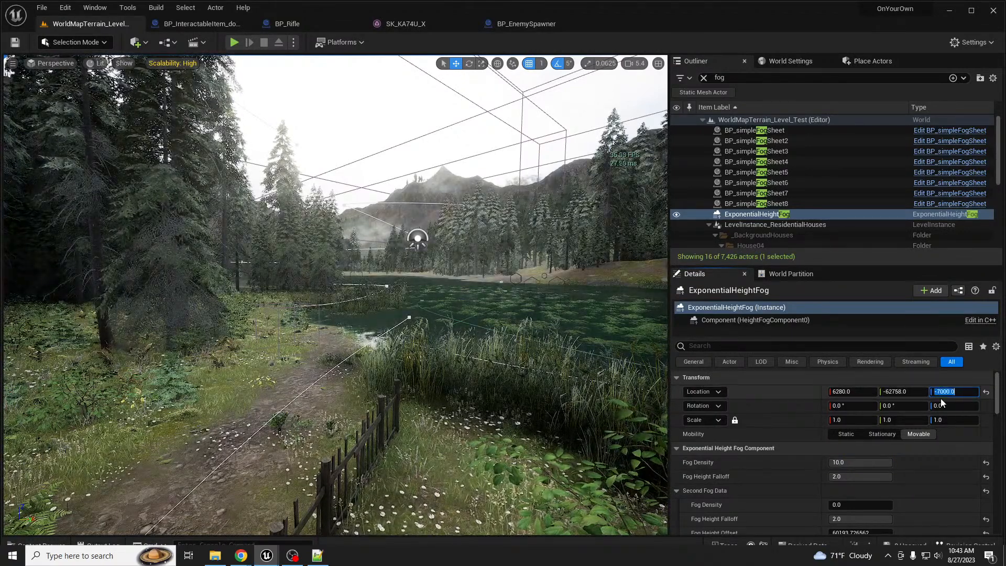
left_click(856, 463)
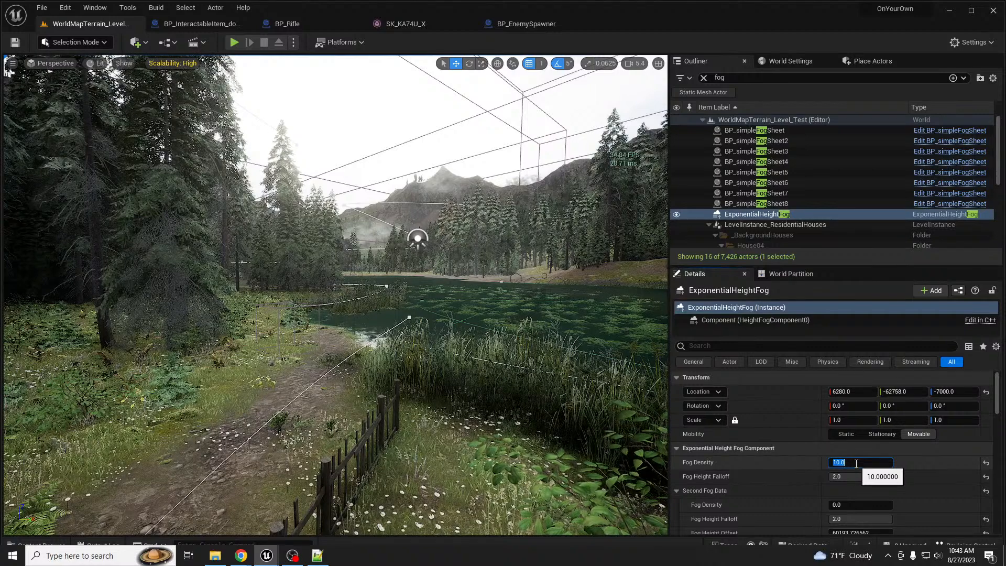
left_click(939, 392)
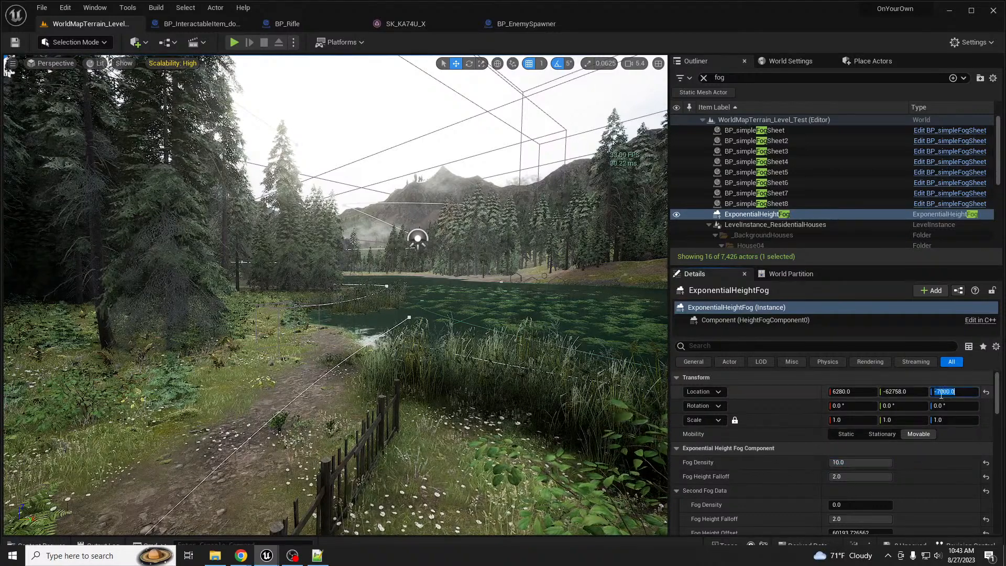
key("BackSpace")
type("5")
key("Return")
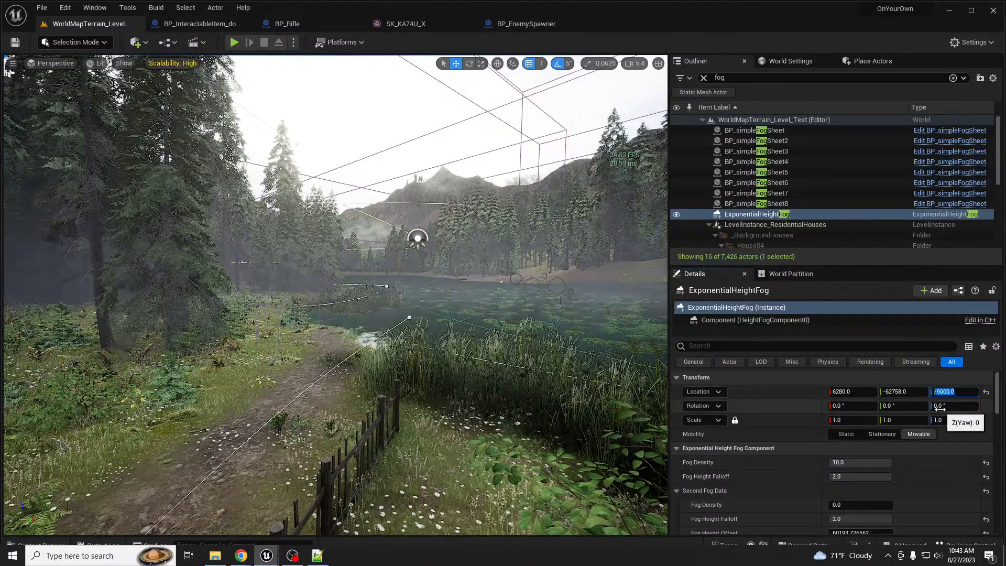
Set the volumetric fog's Scattering Distribution to -0.9 with the lakeshore in view
right_click_drag(502, 293, 16, 283)
key("w")
key("d")
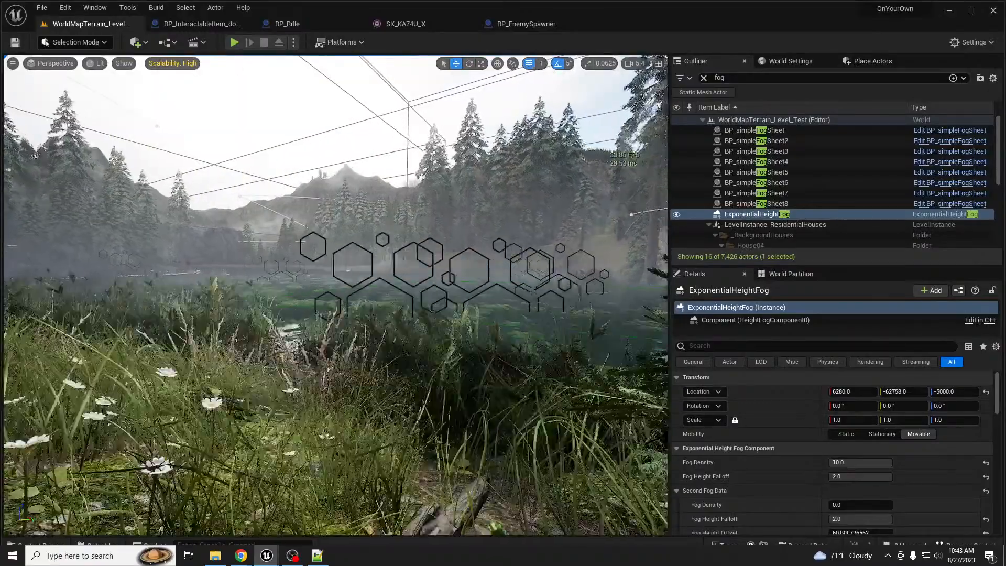
key("a")
key("a")
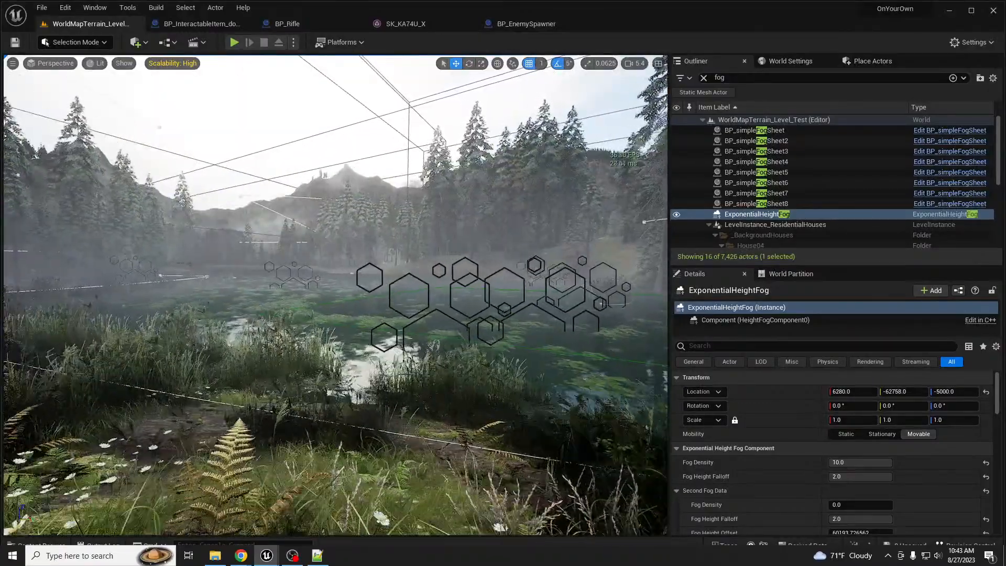
scroll(931, 465, "down", 15)
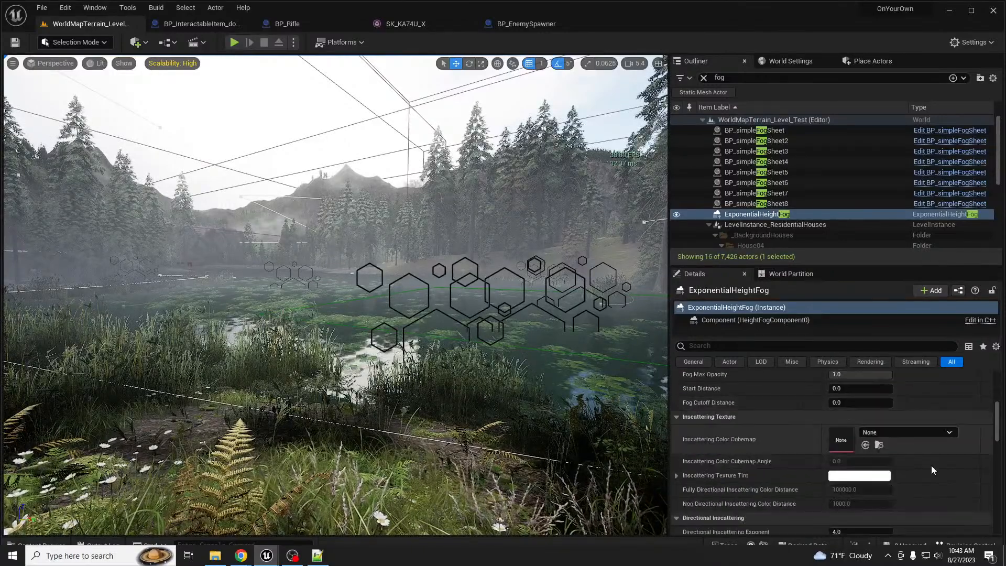
scroll(932, 464, "down", 3)
left_click_drag(859, 418, 838, 418)
left_click(838, 418)
type("-0.9")
key("Return")
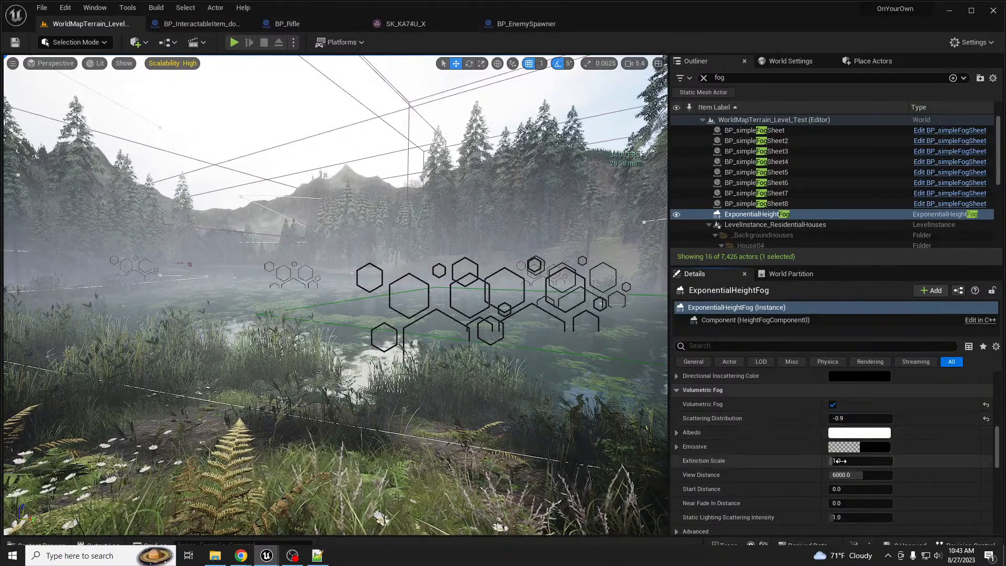
Raise the volumetric fog's Extinction Scale to about 1.37
mouse_move(849, 460)
left_mouse_down()
mouse_move(891, 461)
mouse_move(841, 461)
mouse_move(854, 460)
left_mouse_up()
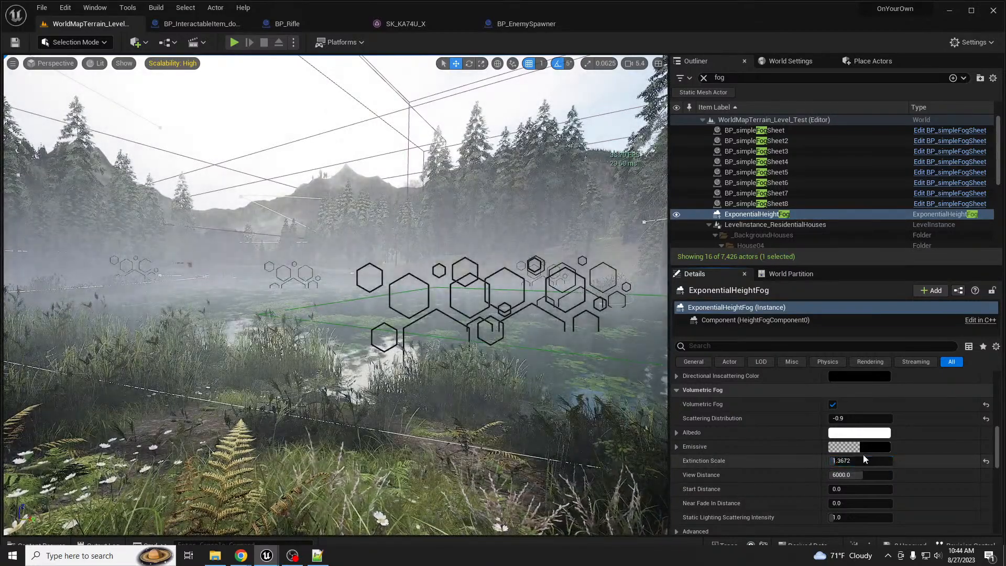
scroll(946, 443, "down", 4)
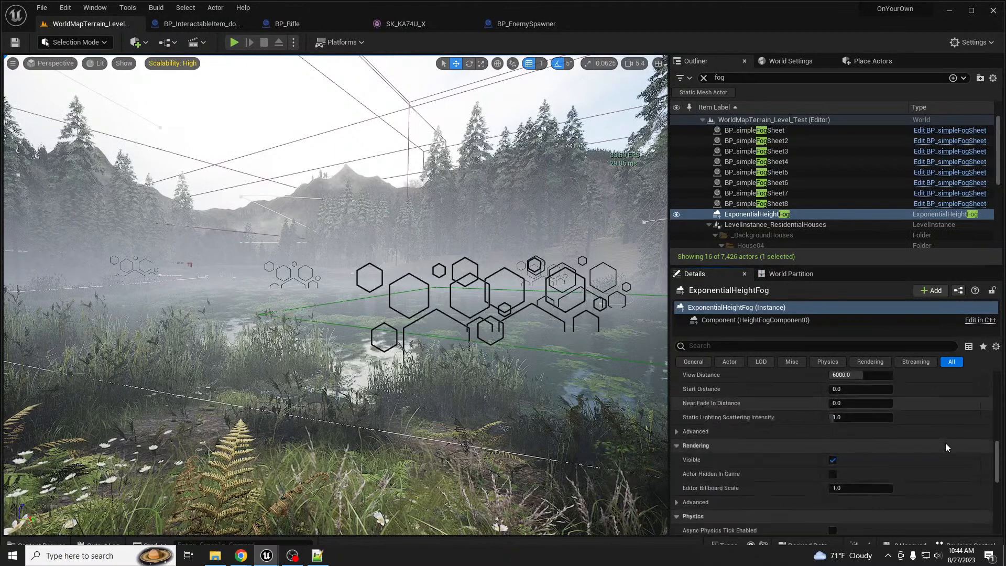
Try the CUBE_Interior inscattering cubemap at an angle of about 66, and try and reset a Fully Directional Inscattering Color Distance of 1000000
scroll(945, 442, "up", 10)
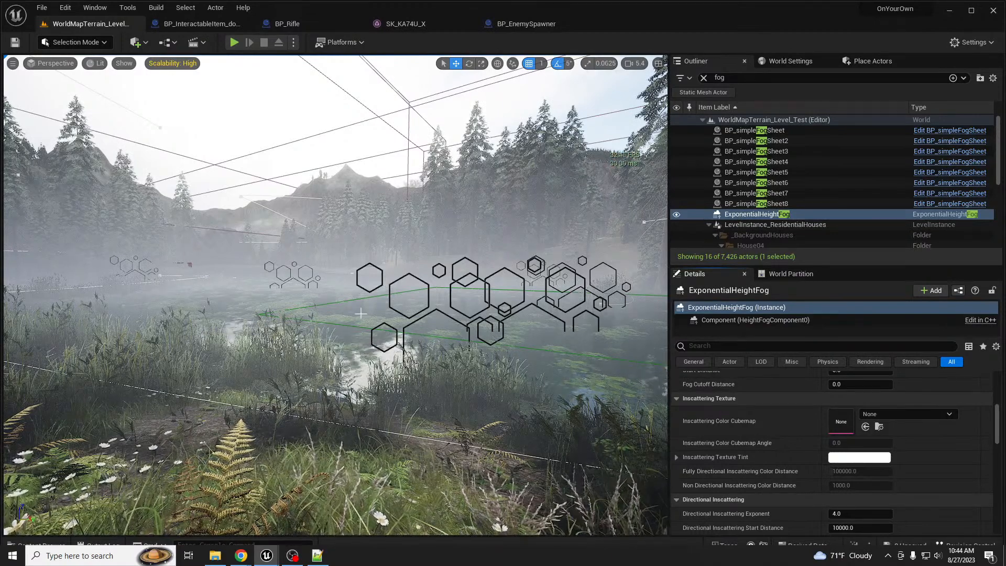
left_click(865, 426)
mouse_move(833, 443)
left_mouse_down()
mouse_move(892, 442)
mouse_move(842, 443)
left_mouse_up()
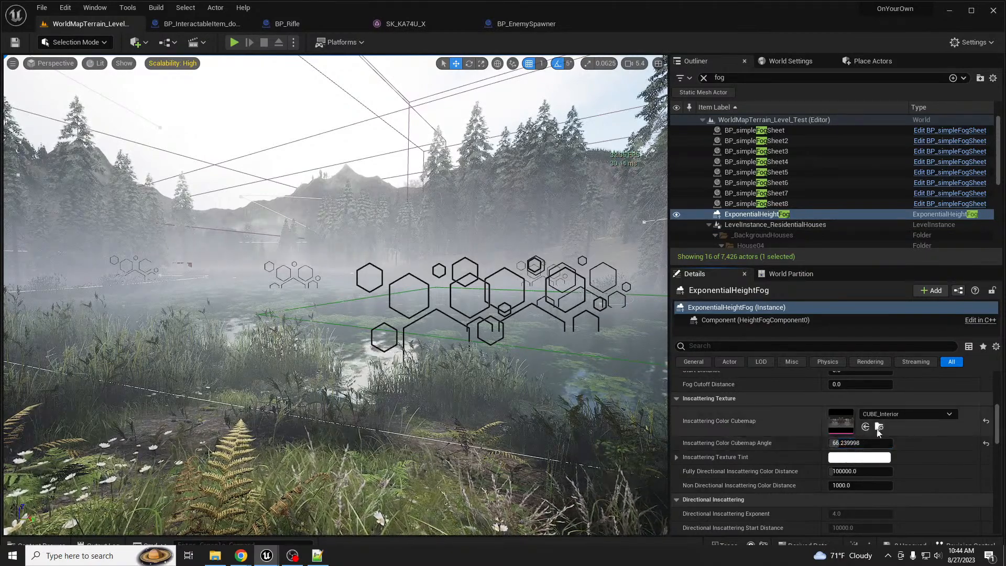
left_click_drag(849, 470, 890, 471)
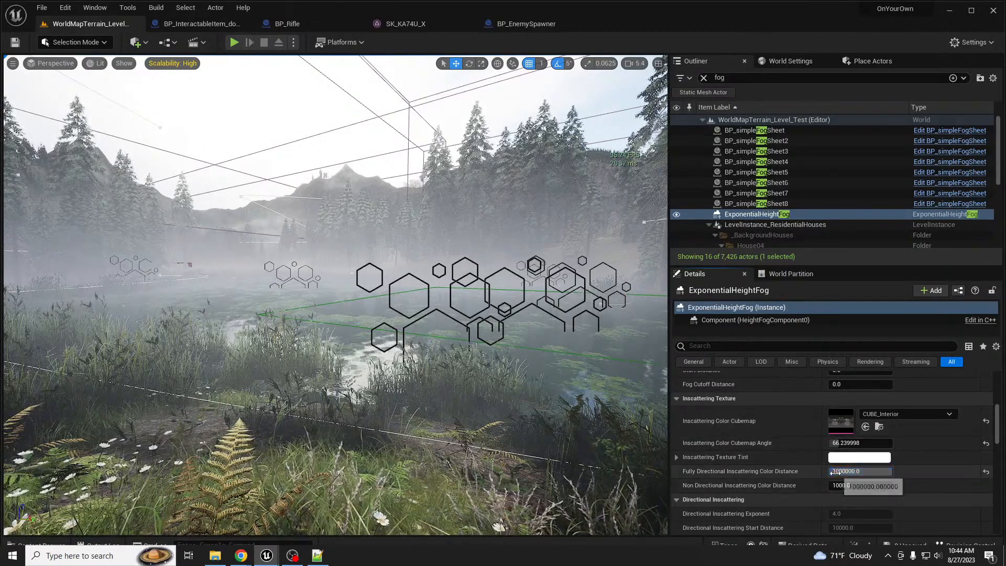
left_click(986, 472)
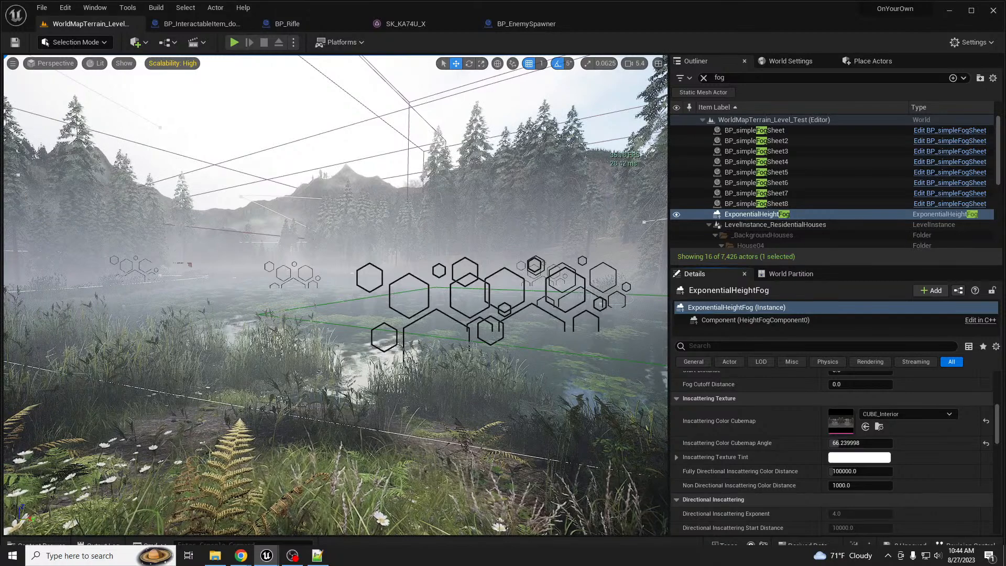
Assign T_Panorama02_HDR as the fog's Inscattering Color Cubemap and set the cubemap angle to about 167
left_click(865, 427)
right_click_drag(341, 269, 291, 257)
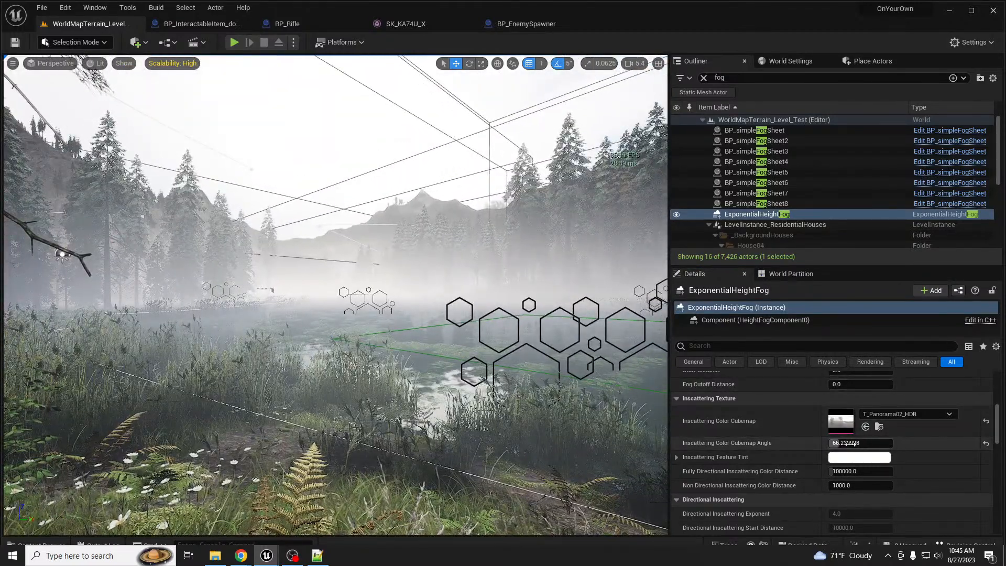
left_click_drag(849, 443, 867, 443)
mouse_move(862, 443)
left_mouse_down()
mouse_move(848, 442)
mouse_move(861, 443)
left_mouse_up()
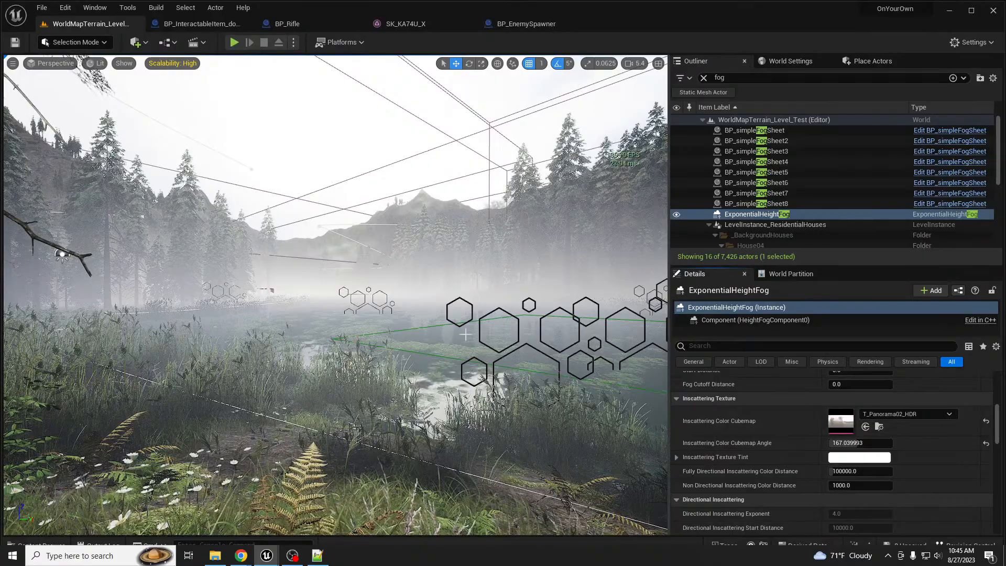
Set the height fog's Fog Cutoff Distance to 7423200 and, after trying larger values, its Start Distance to 0
key("a")
mouse_move(467, 302)
right_mouse_down()
mouse_move(496, 300)
mouse_move(476, 300)
right_mouse_up()
key("s")
key("w")
key("s")
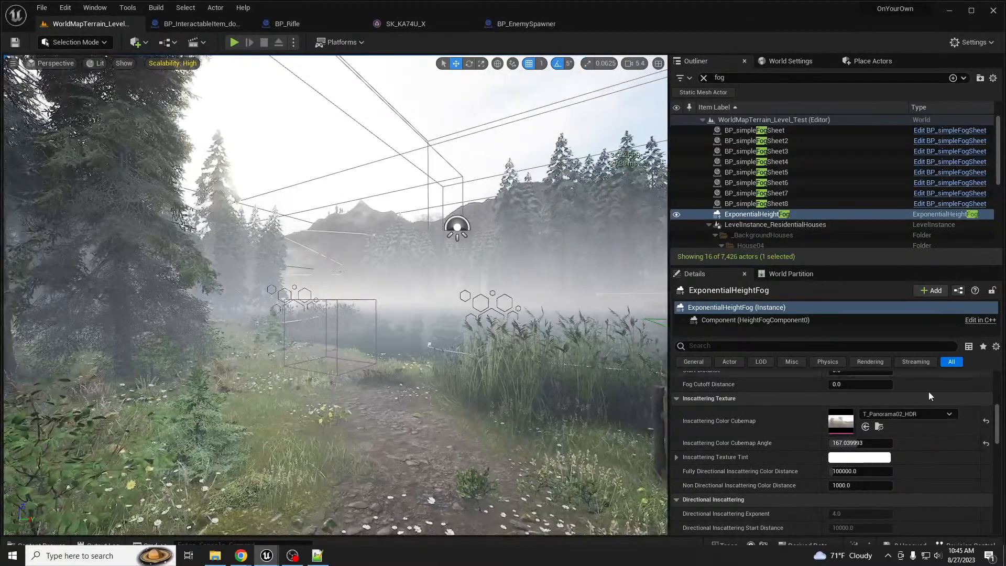
scroll(952, 439, "up", 7)
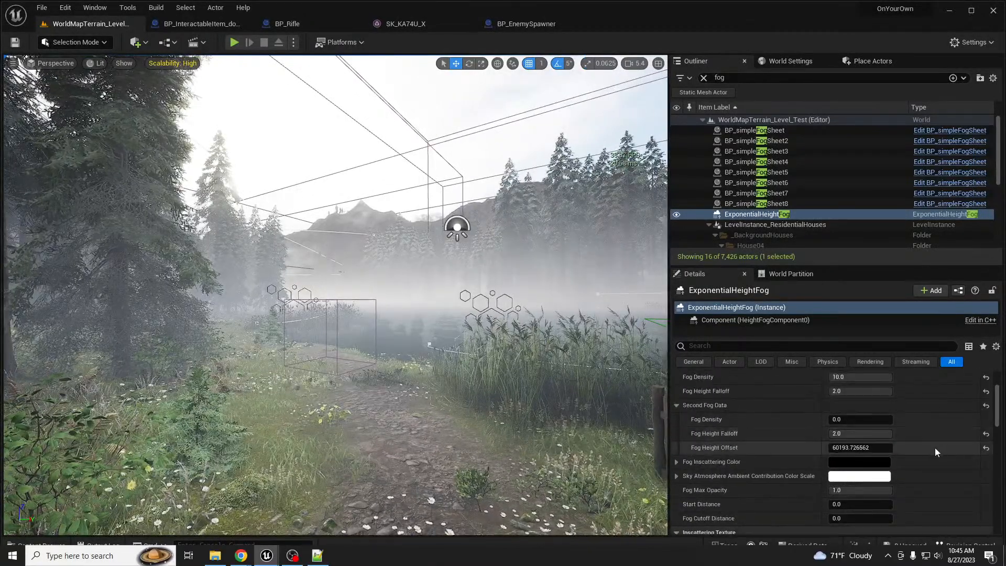
mouse_move(839, 504)
left_mouse_down()
mouse_move(890, 504)
mouse_move(843, 518)
left_mouse_up()
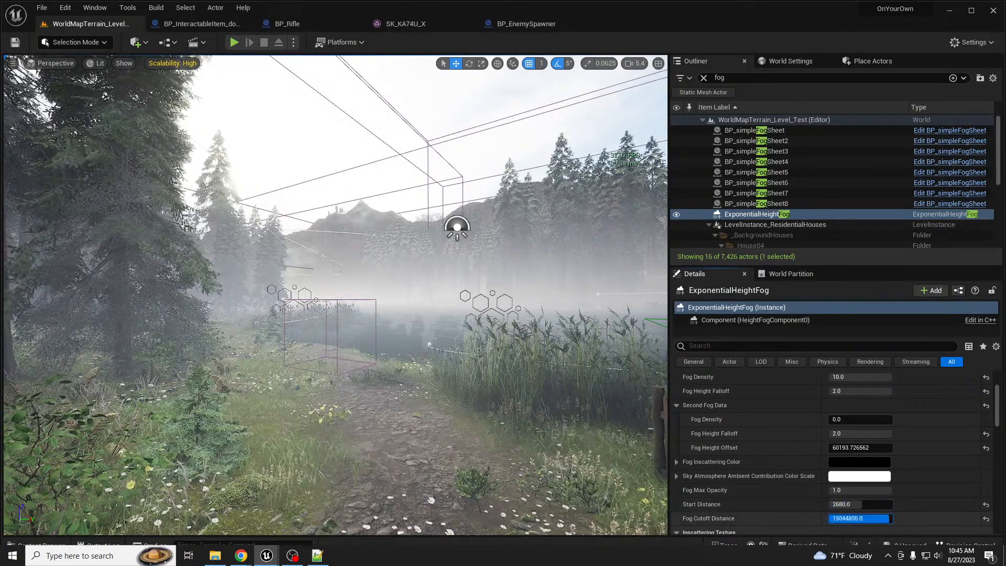
left_click_drag(853, 505, 891, 505)
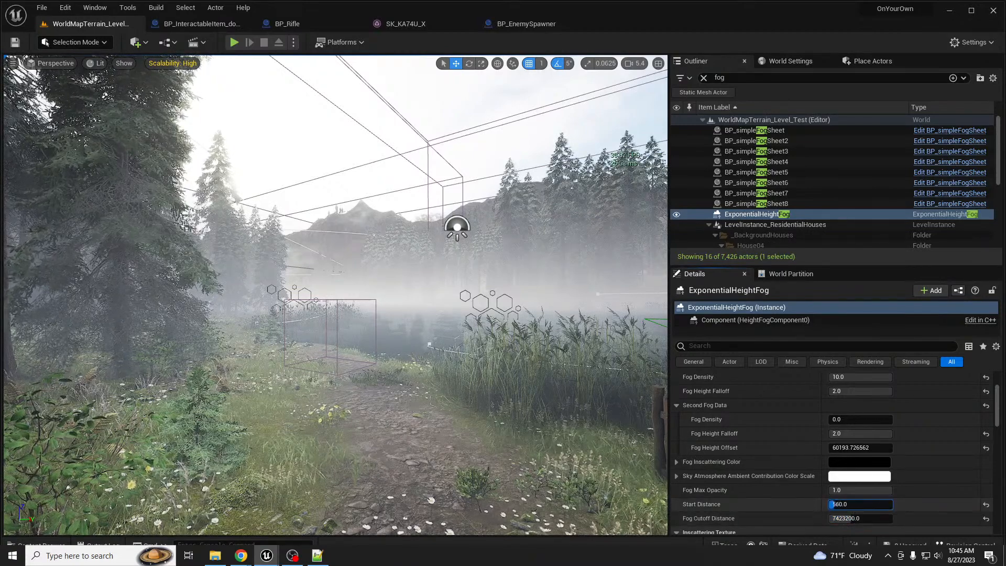
mouse_move(881, 490)
left_mouse_down()
mouse_move(833, 490)
mouse_move(892, 490)
mouse_move(897, 501)
left_mouse_up()
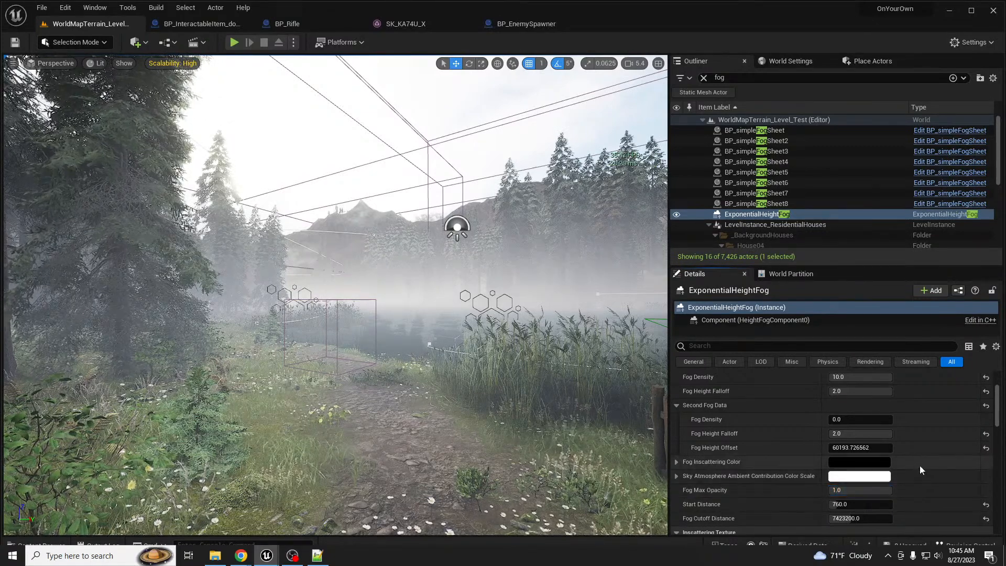
scroll(919, 465, "down", 4)
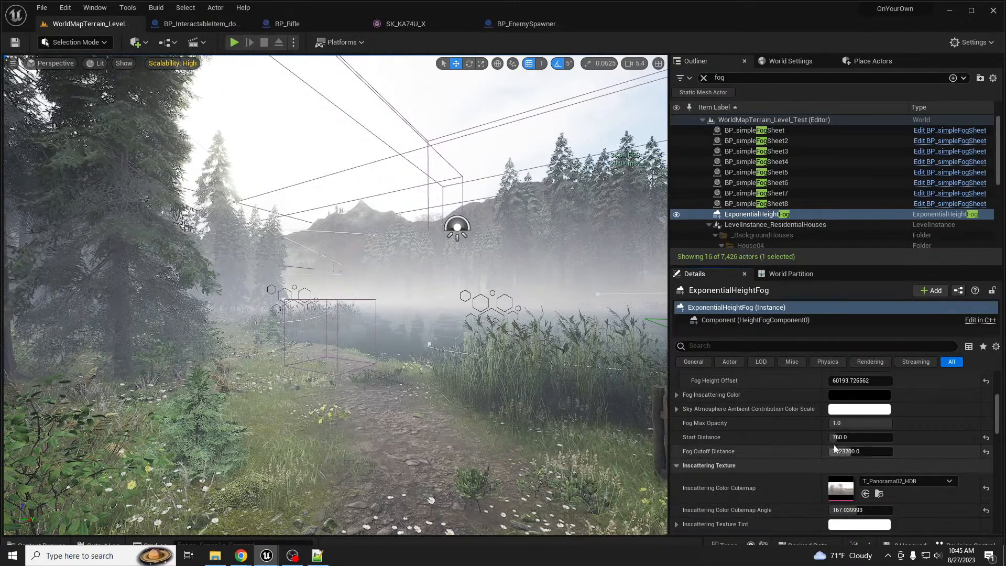
left_click_drag(833, 437, 853, 437)
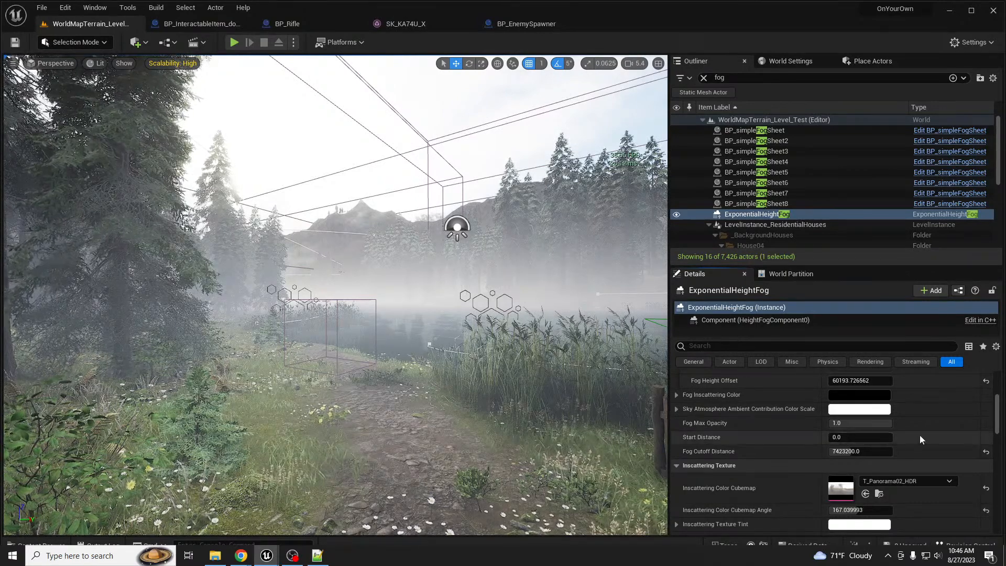
Set the volumetric fog's View Distance to 1288 and its Start Distance to 640
scroll(919, 435, "down", 4)
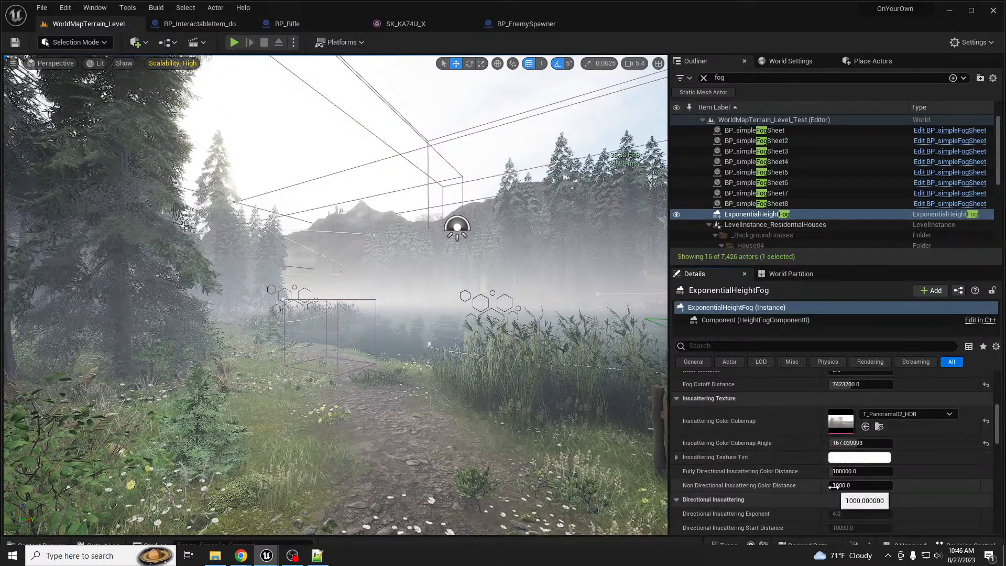
scroll(891, 476, "down", 5)
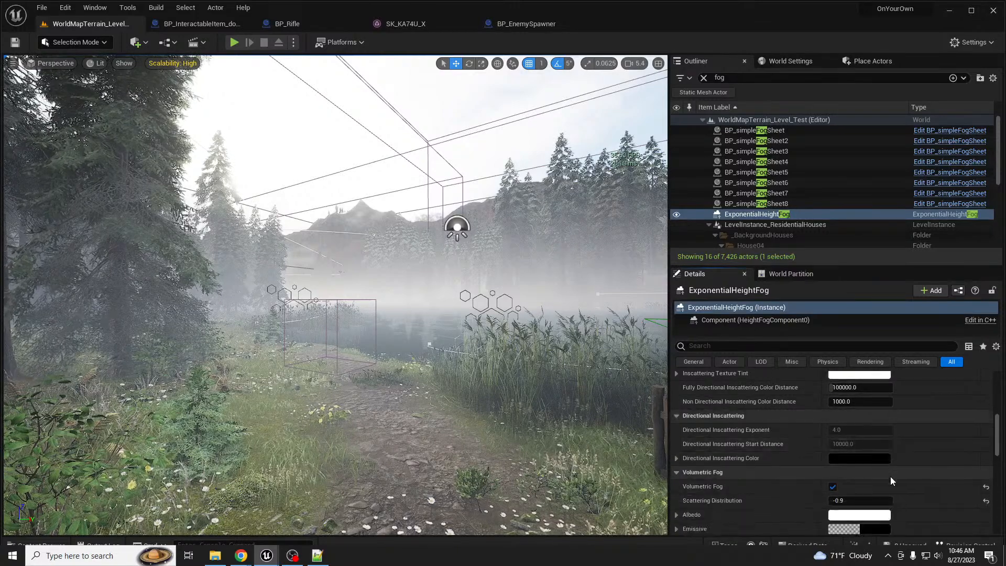
scroll(890, 476, "down", 5)
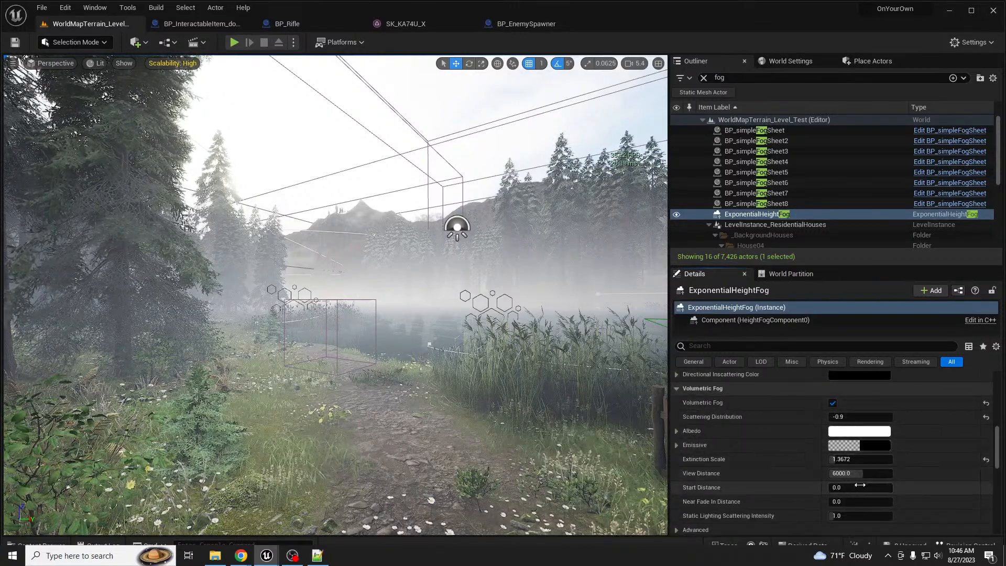
mouse_move(837, 487)
left_mouse_down()
mouse_move(864, 487)
mouse_move(849, 487)
left_mouse_up()
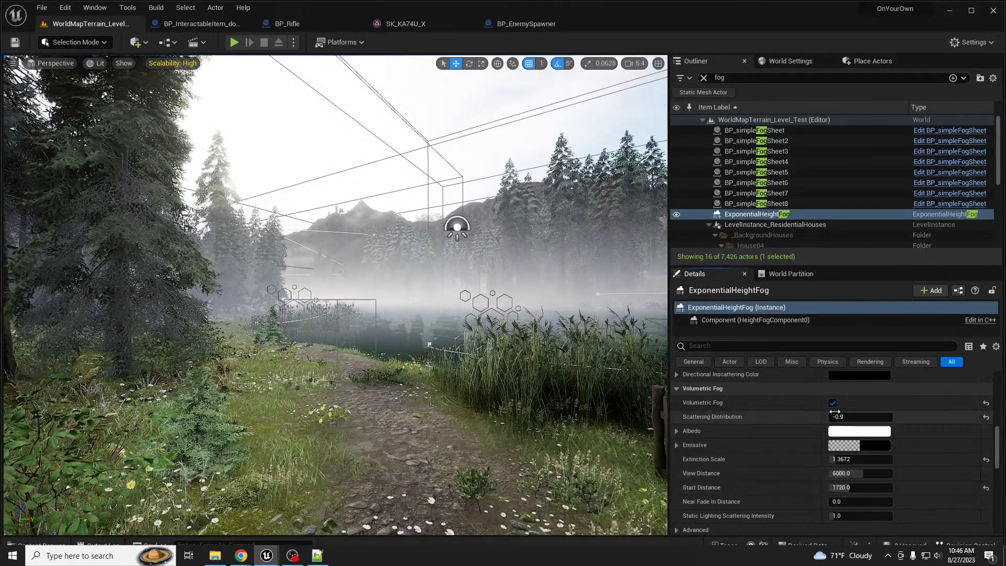
left_click_drag(859, 473, 833, 474)
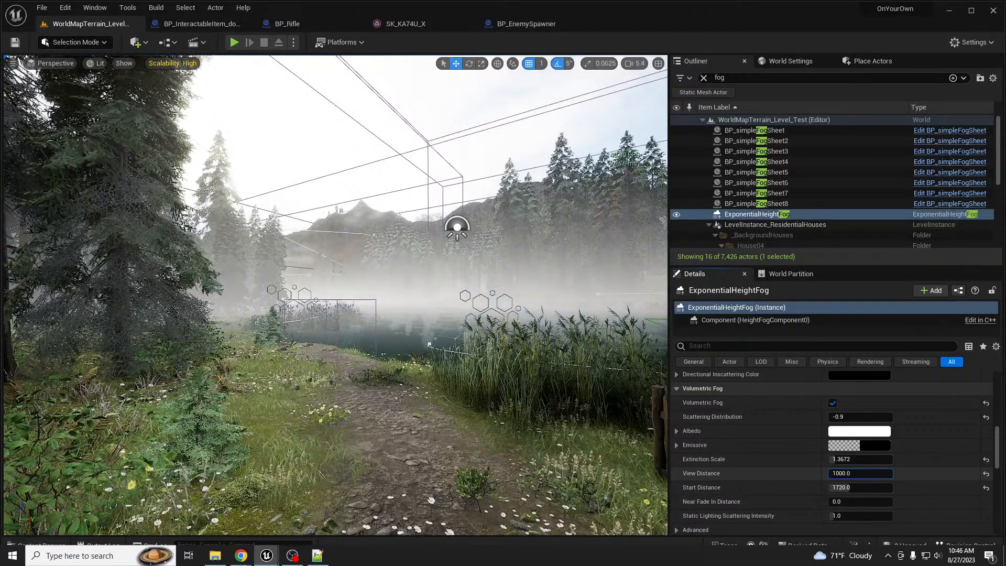
mouse_move(832, 474)
left_mouse_down()
mouse_move(845, 488)
mouse_move(832, 487)
left_mouse_up()
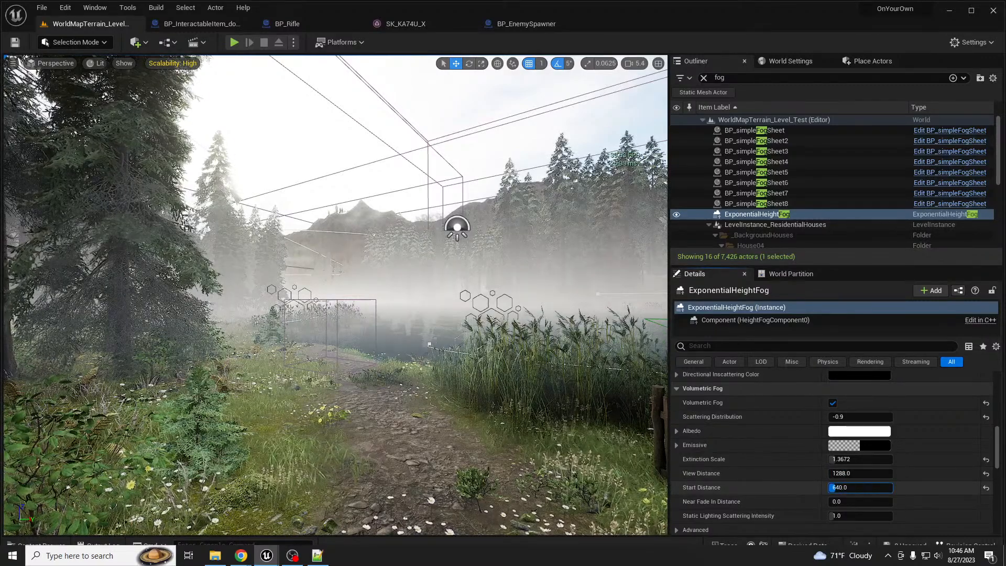
Examine how the fog looks along the forest path and around the wooden fence
right_click_drag(471, 314, 655, 315)
right_click_drag(335, 314, 516, 364)
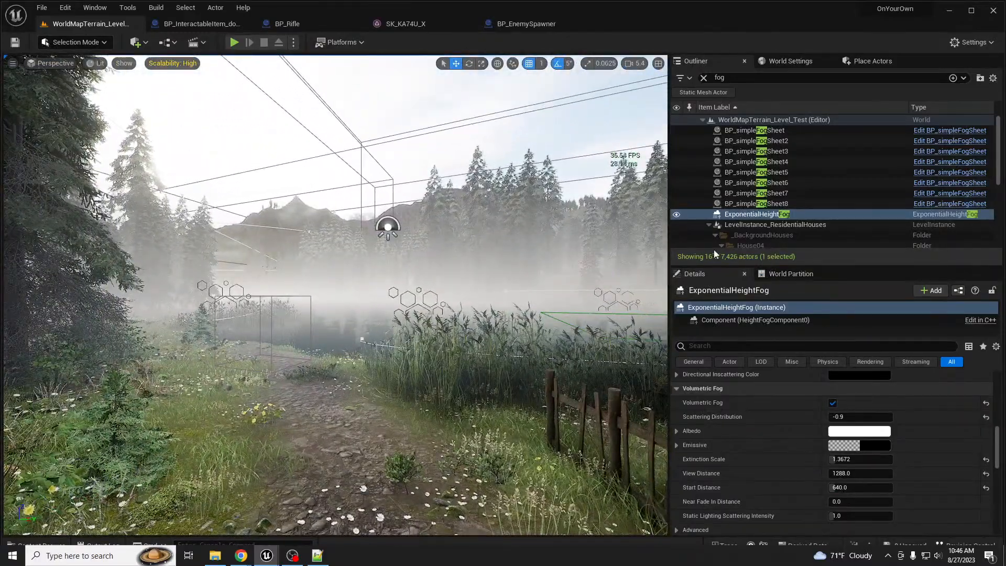
right_click_drag(545, 252, 540, 275)
key("w")
key("s")
key("w")
key("a")
key("q")
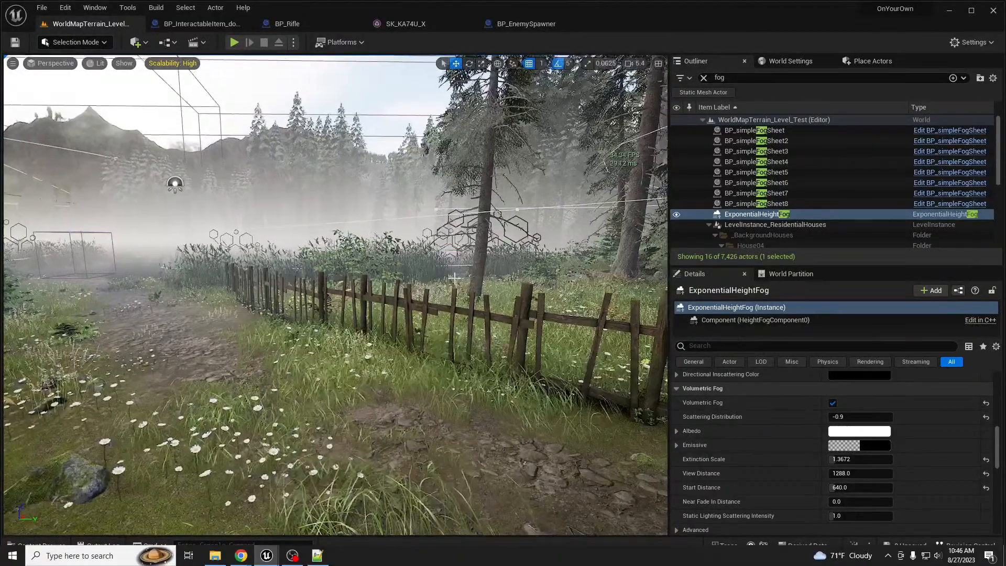
Bring the lakeshore into view and hide the editor icons and wireframes in the viewport
right_click_drag(436, 279, 363, 219)
key("w")
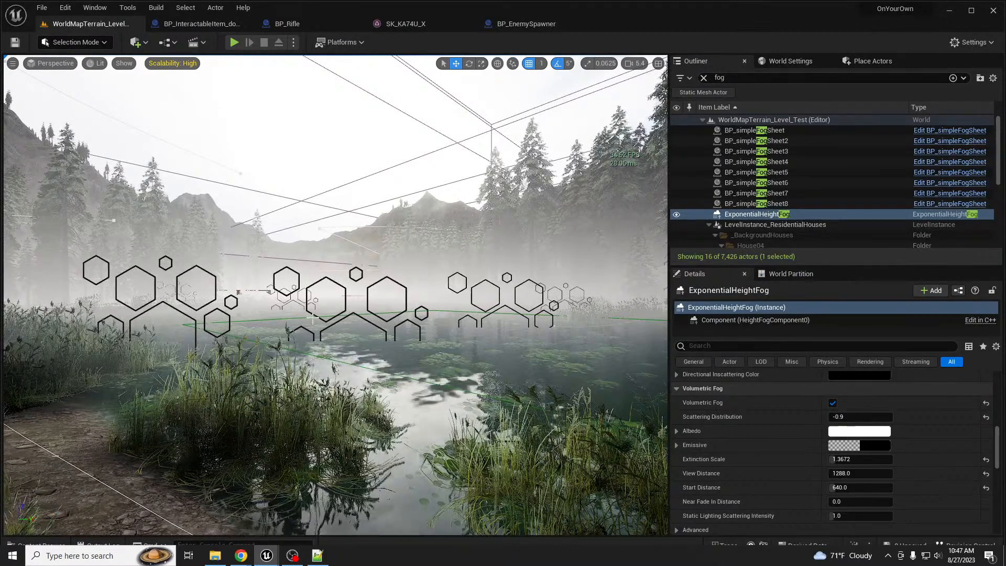
key("g")
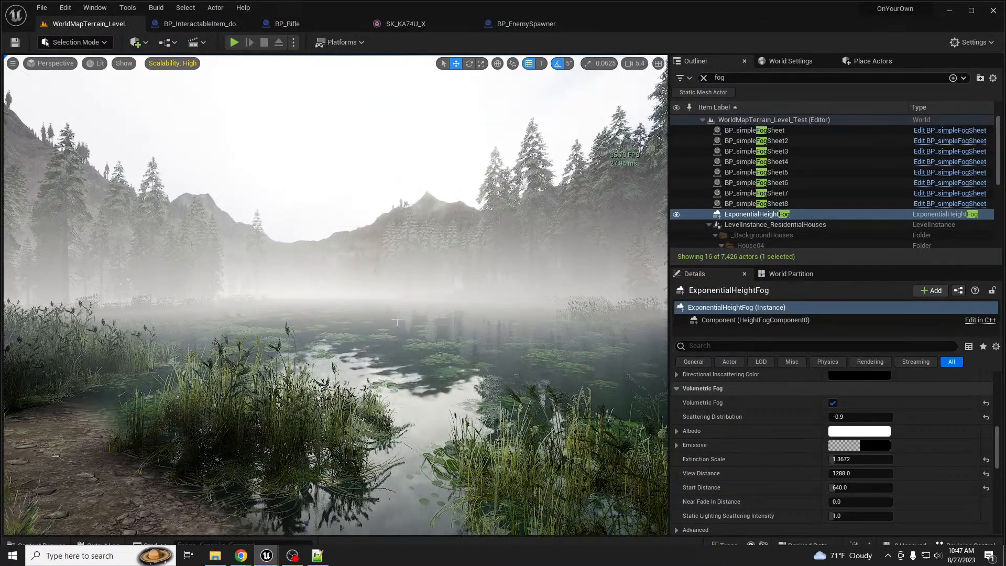
mouse_move(369, 149)
right_mouse_down()
mouse_move(365, 122)
mouse_move(367, 157)
right_mouse_up()
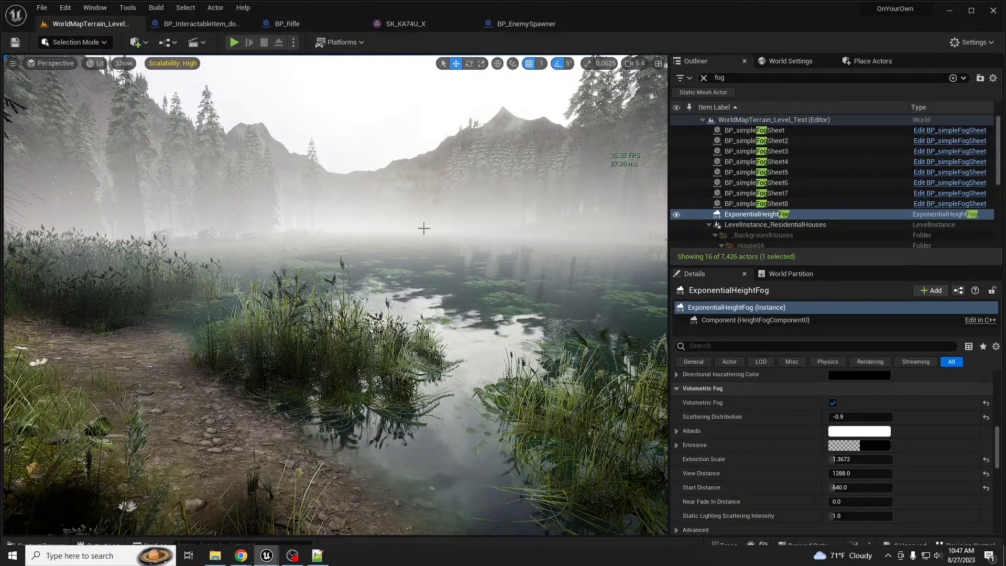
Set the Fully Directional Inscattering Color Distance to 16984 after trying 1000
scroll(869, 427, "up", 6)
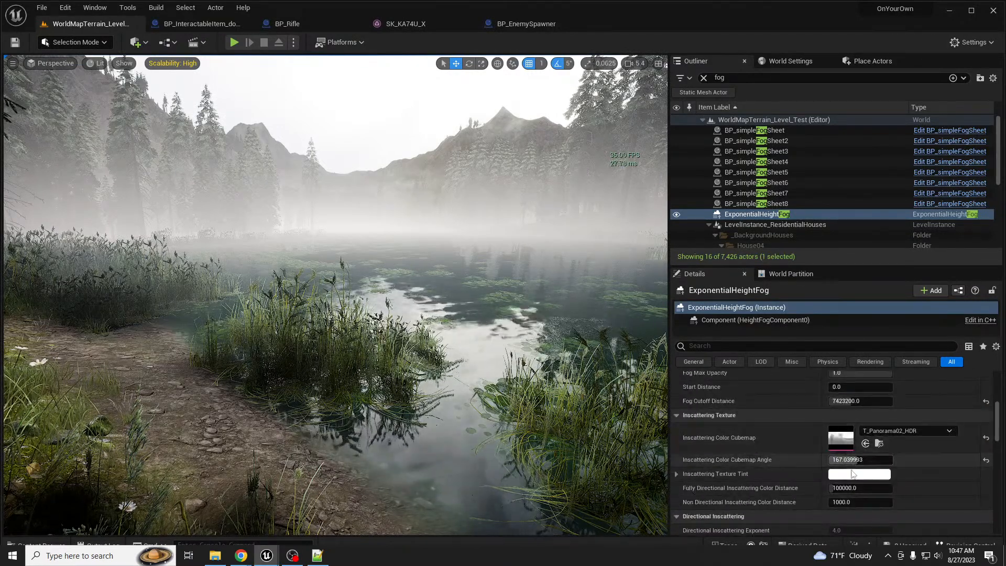
left_click_drag(834, 493, 885, 492)
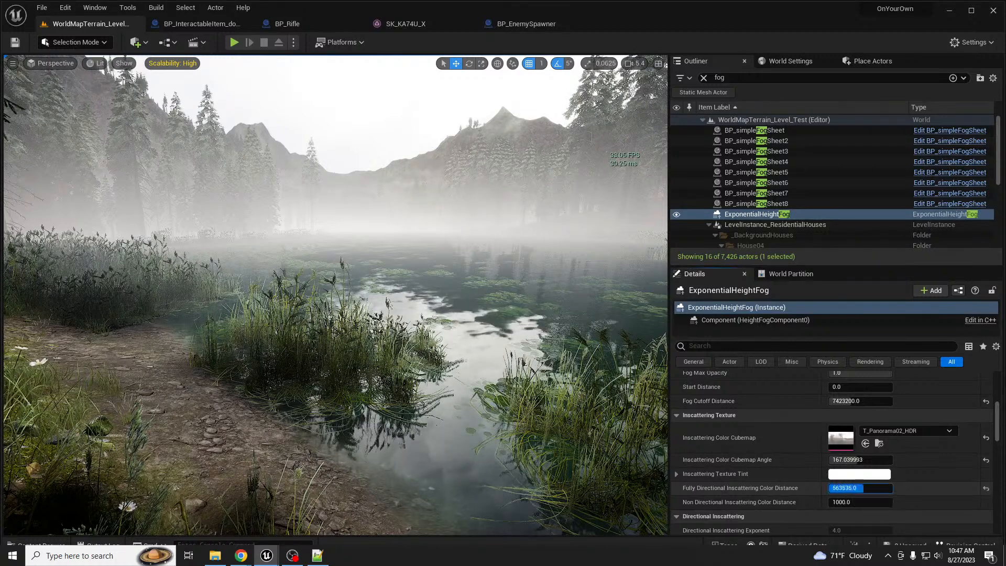
type("1000")
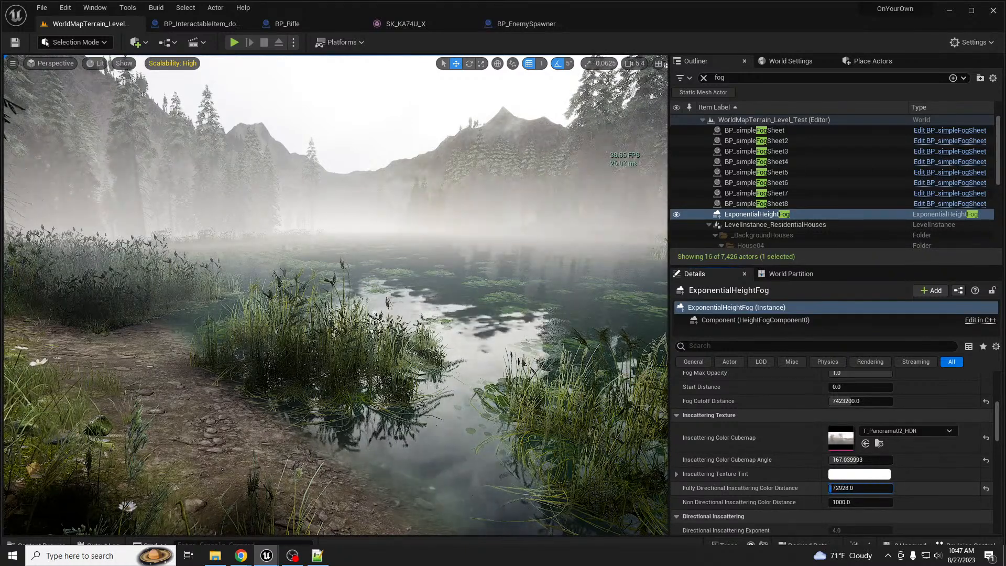
key("Return")
mouse_move(849, 489)
left_mouse_down()
mouse_move(880, 488)
mouse_move(849, 488)
left_mouse_up()
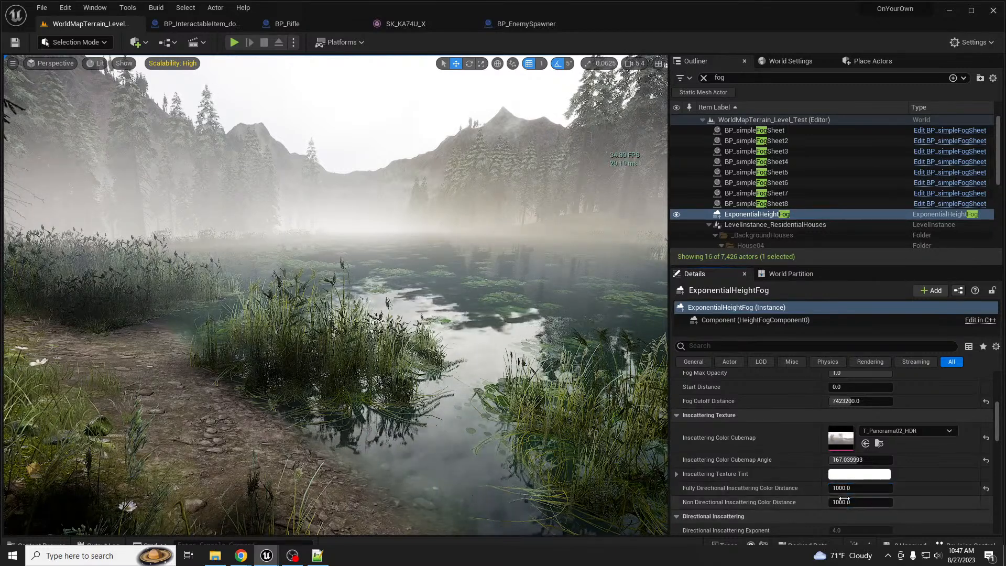
left_click_drag(844, 501, 846, 502)
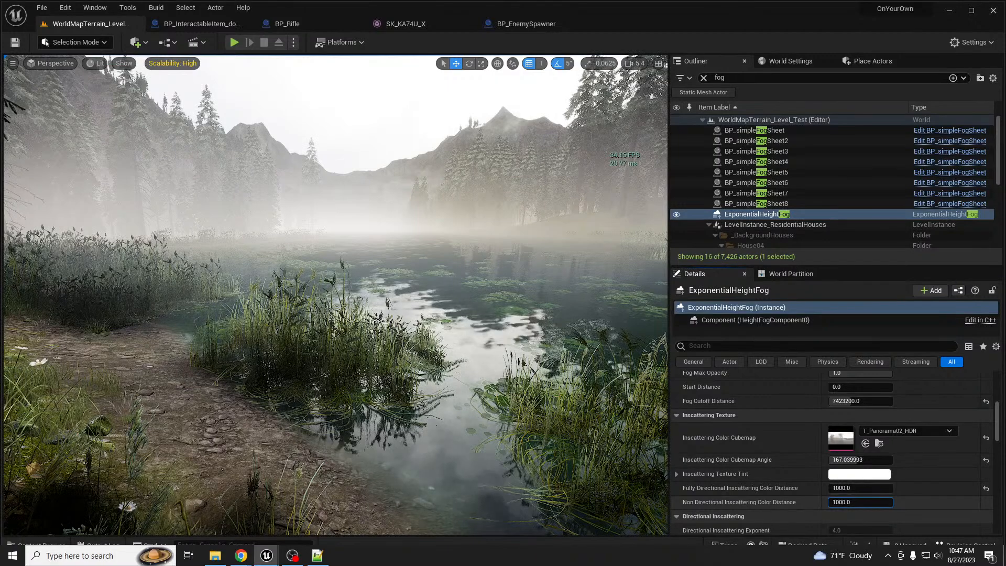
mouse_move(837, 488)
left_mouse_down()
mouse_move(885, 488)
mouse_move(832, 488)
left_mouse_up()
Examine the fog over the lake from several positions and heights along the shore
right_click_drag(566, 377, 519, 372)
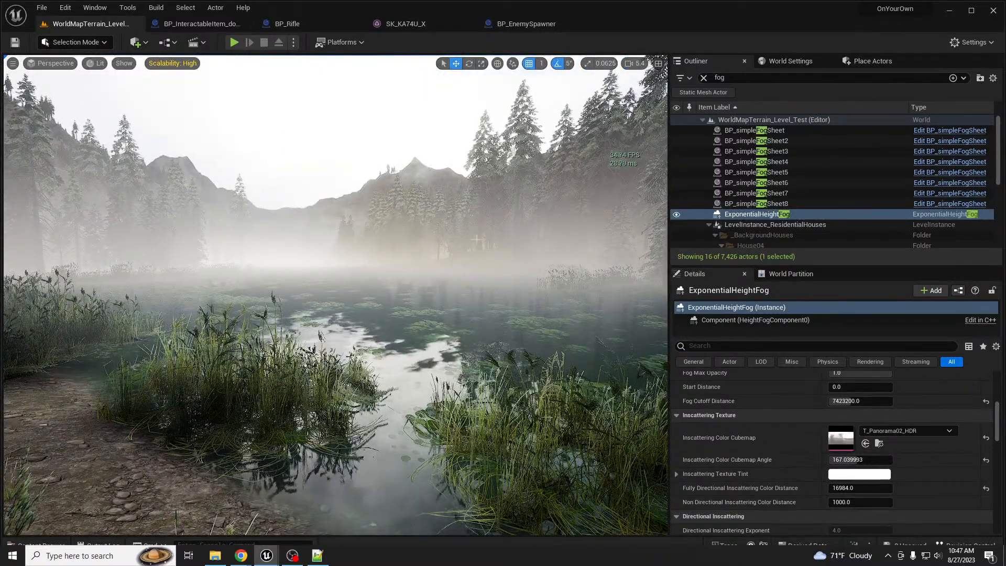
right_click_drag(419, 223, 377, 224)
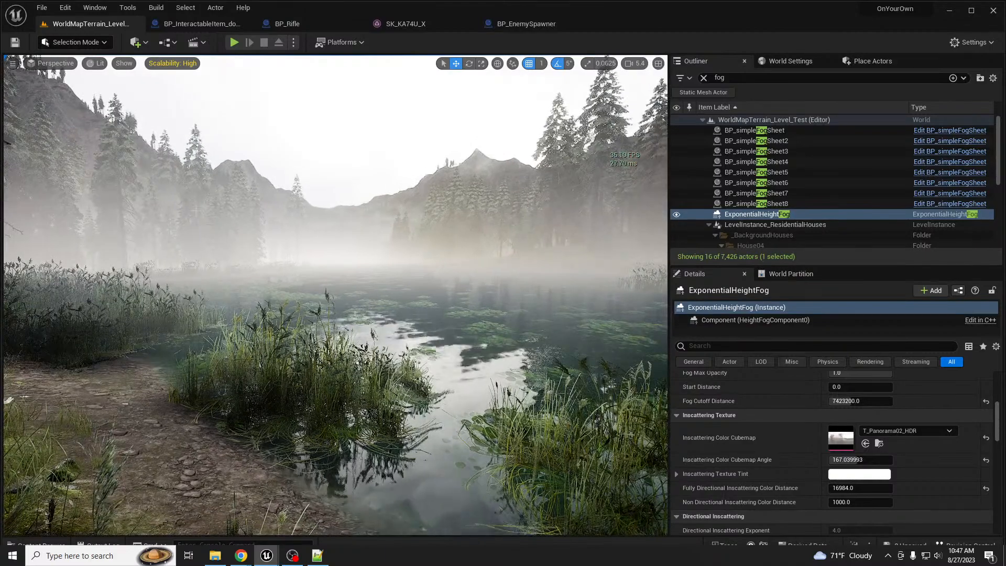
mouse_move(384, 299)
right_mouse_down()
mouse_move(435, 297)
mouse_move(403, 298)
right_mouse_up()
key("e")
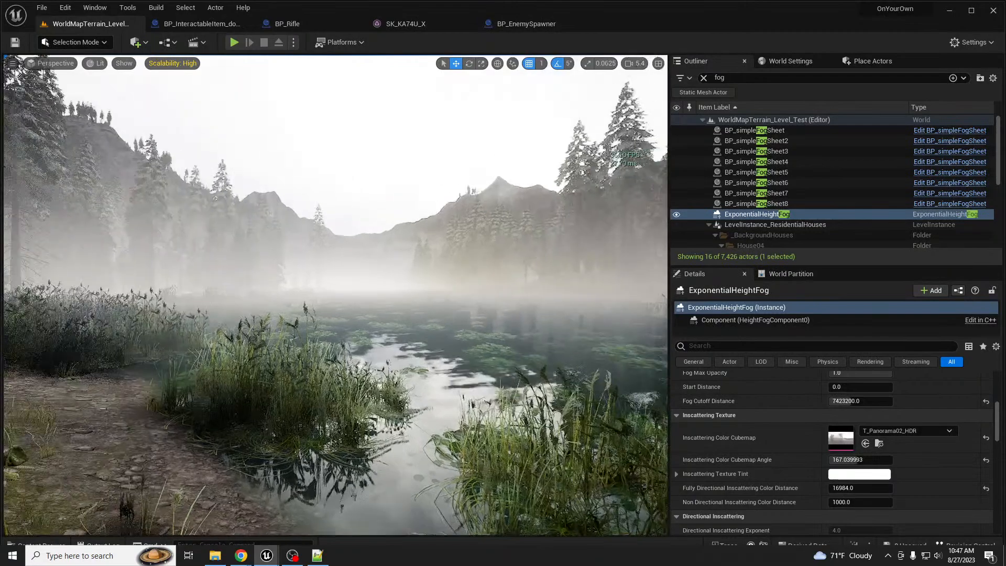
key("q")
key("d")
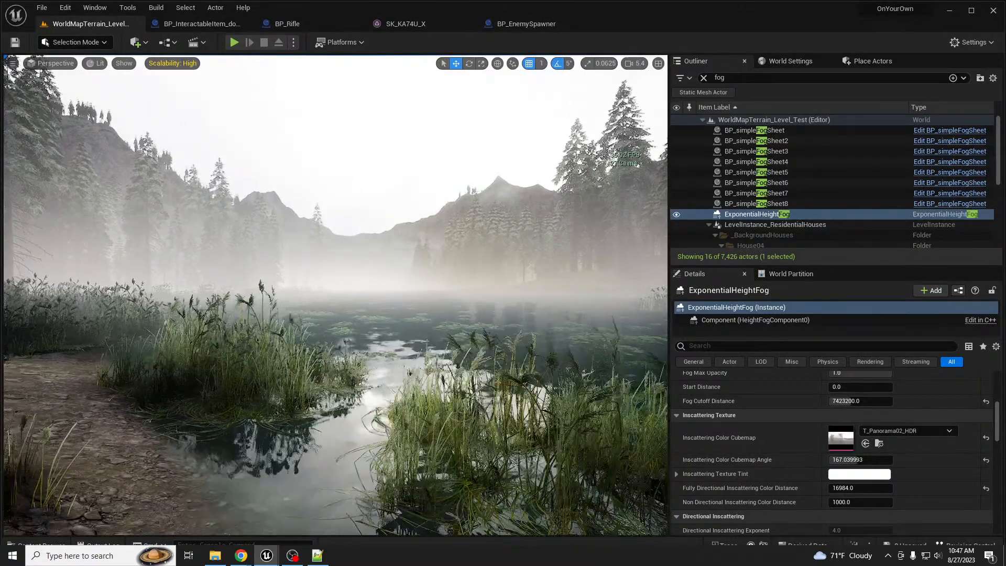
key("a")
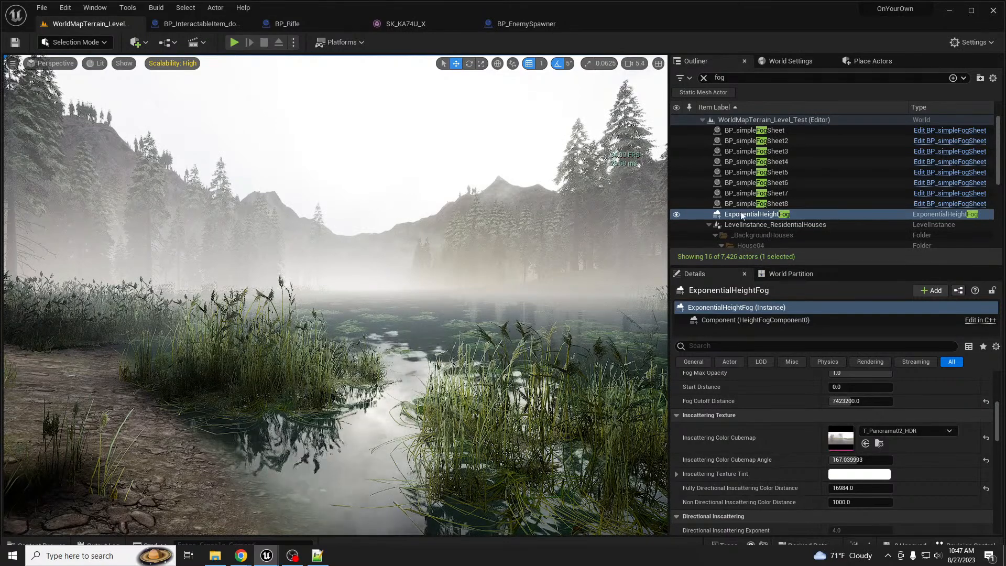
Find the HDRIBackdrop actor by searching for "hdri" and try intensities of 0.5 and 0.1
left_click_drag(763, 77, 688, 72)
type("h")
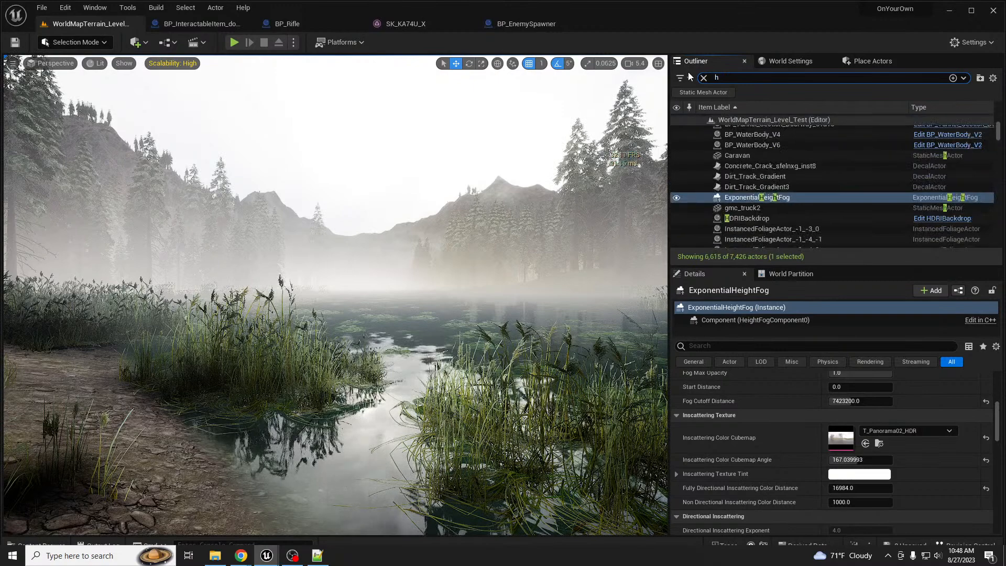
type("dri")
left_click(768, 129)
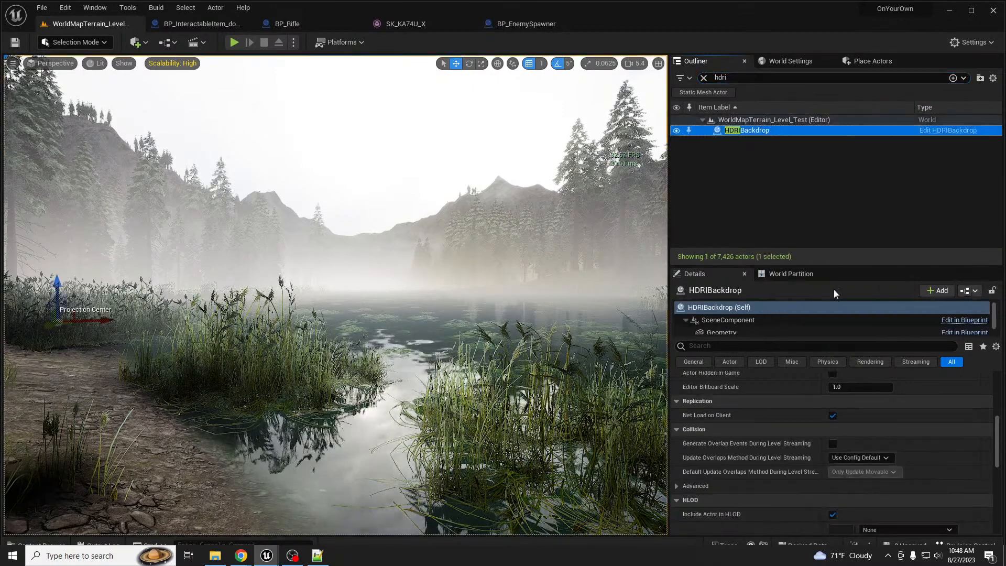
scroll(888, 463, "up", 10)
left_click(872, 480)
type(".5")
key("Return")
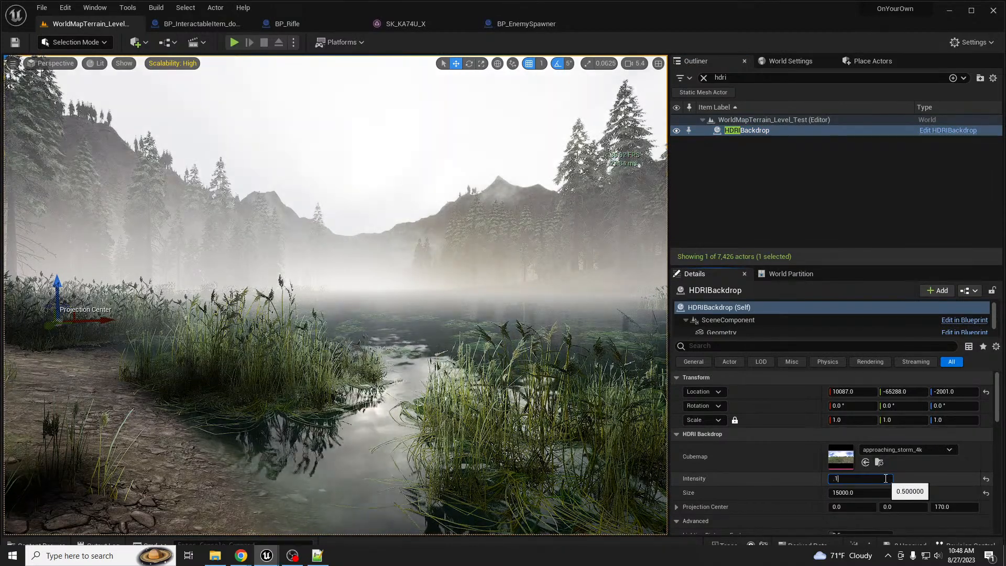
type(".1")
key("Return")
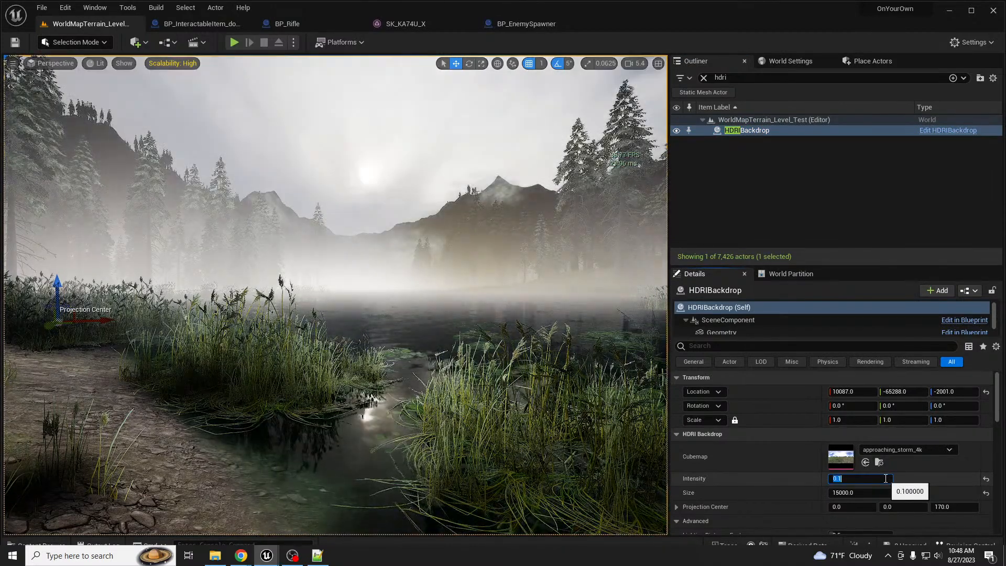
Set the HDRI backdrop's intensity to 0.5 after trying 1 and 0.85 against the sky, and save the level
right_click_drag(440, 262, 628, 157)
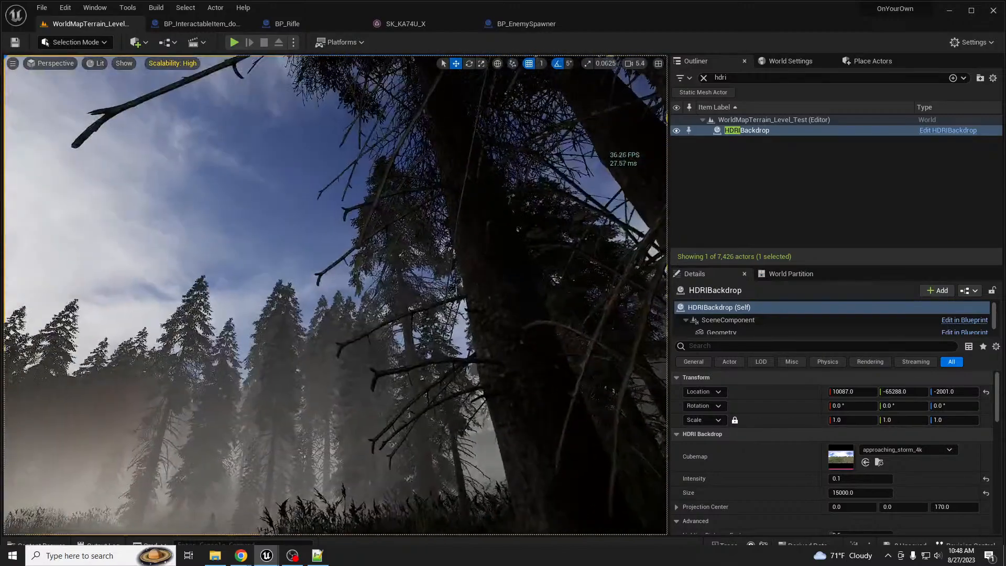
left_click(856, 477)
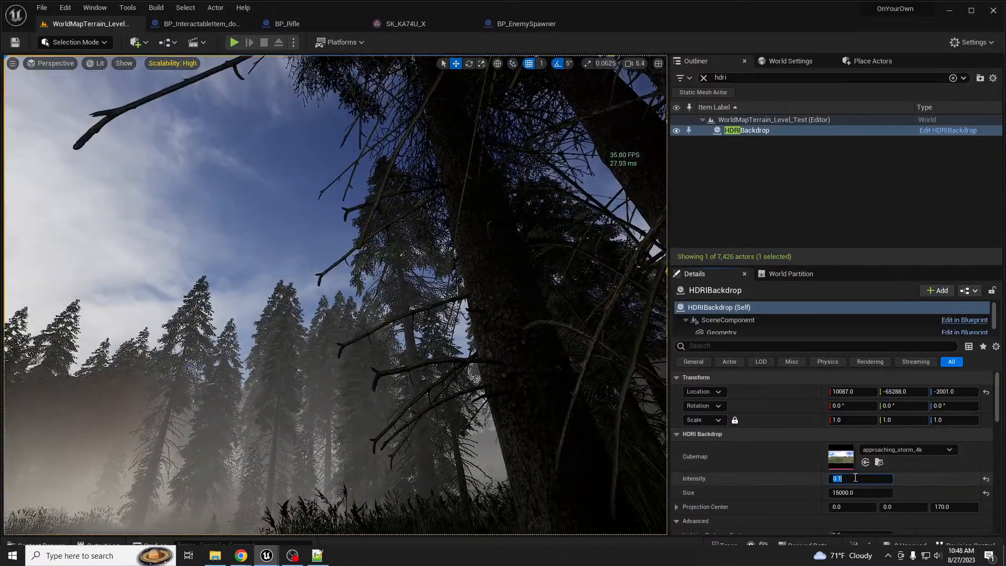
type("1")
key("Return")
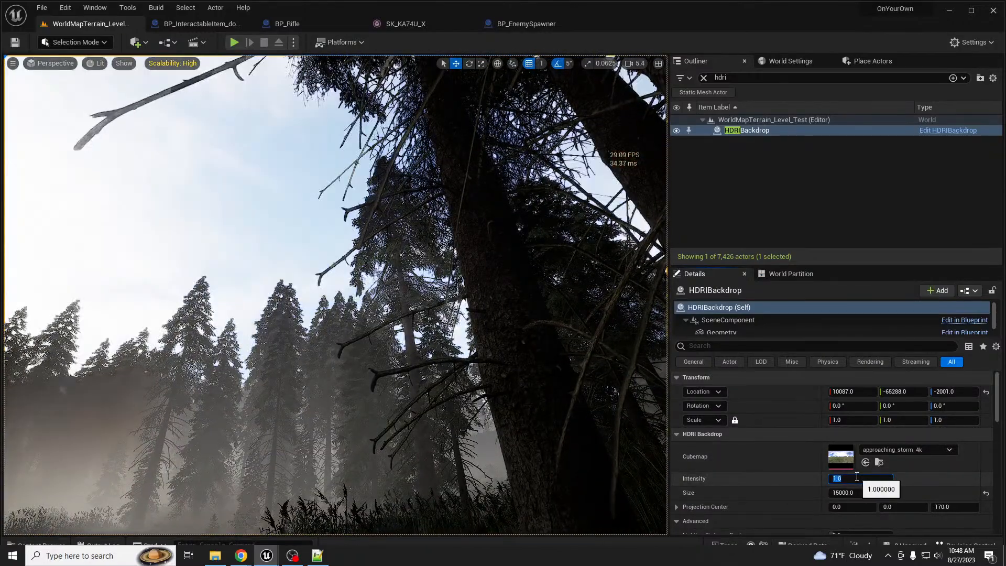
type("0.85")
key("Return")
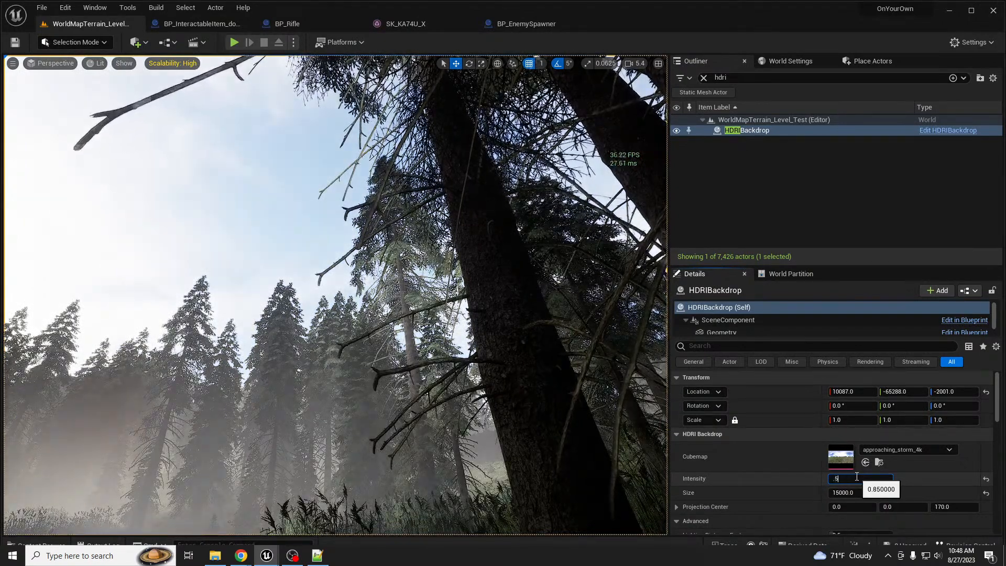
type(".5")
key("Return")
right_click_drag(430, 457, 369, 520)
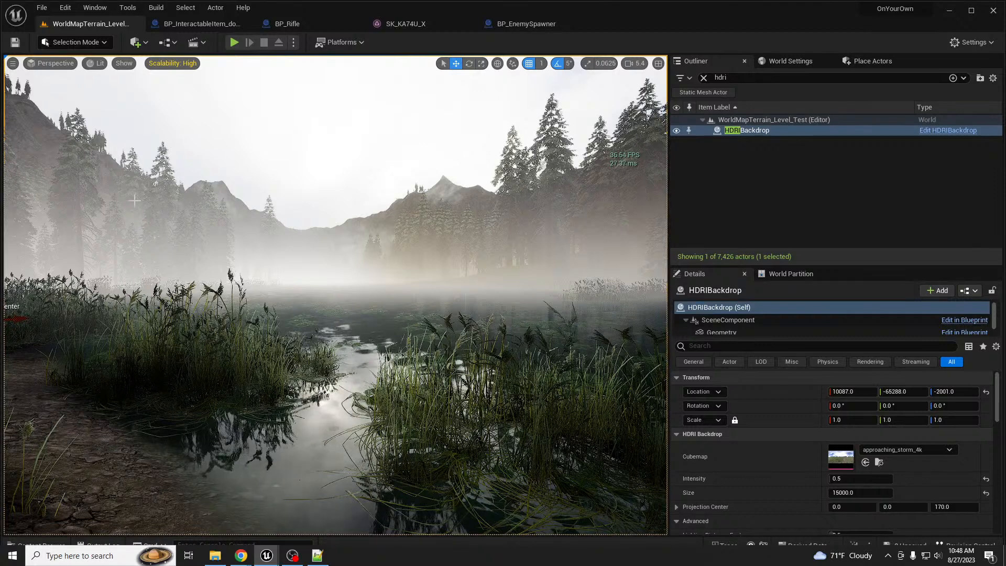
right_click_drag(287, 239, 288, 241)
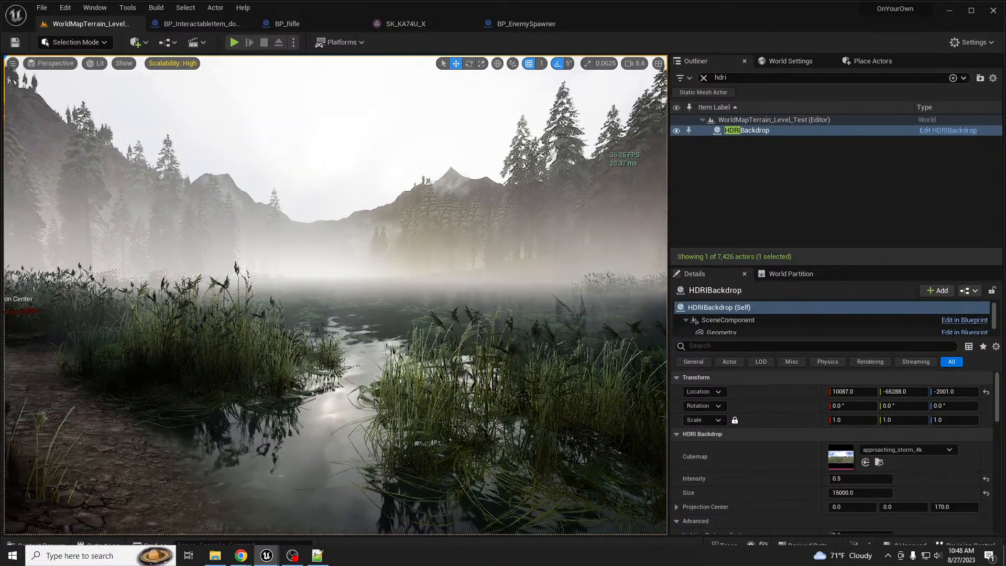
key("ctrl+s")
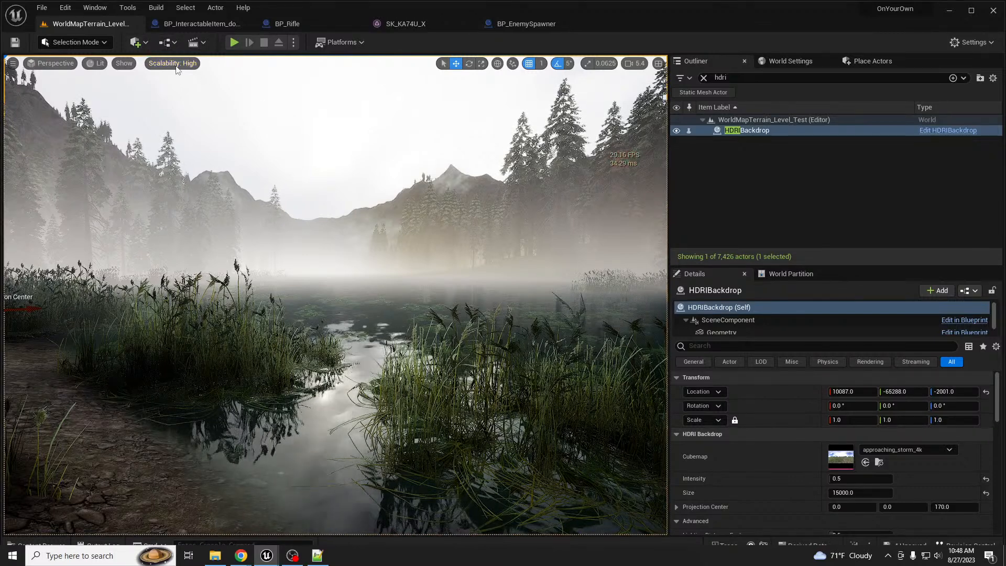
Switch the viewport scalability to Epic and examine the foggy lakeshore at that quality
left_click(160, 62)
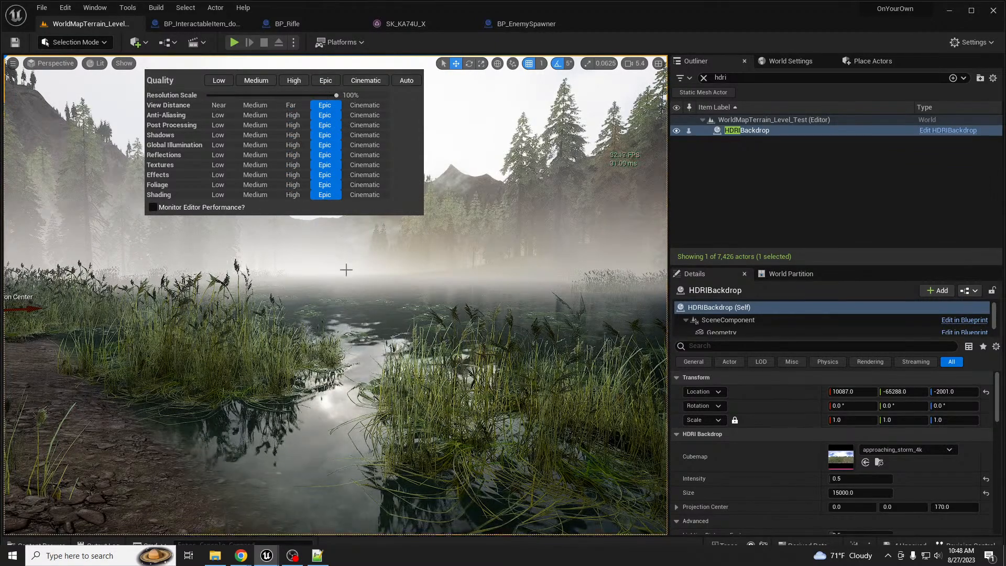
mouse_move(345, 269)
right_mouse_down()
mouse_move(265, 265)
mouse_move(318, 281)
mouse_move(471, 272)
mouse_move(356, 276)
right_mouse_up()
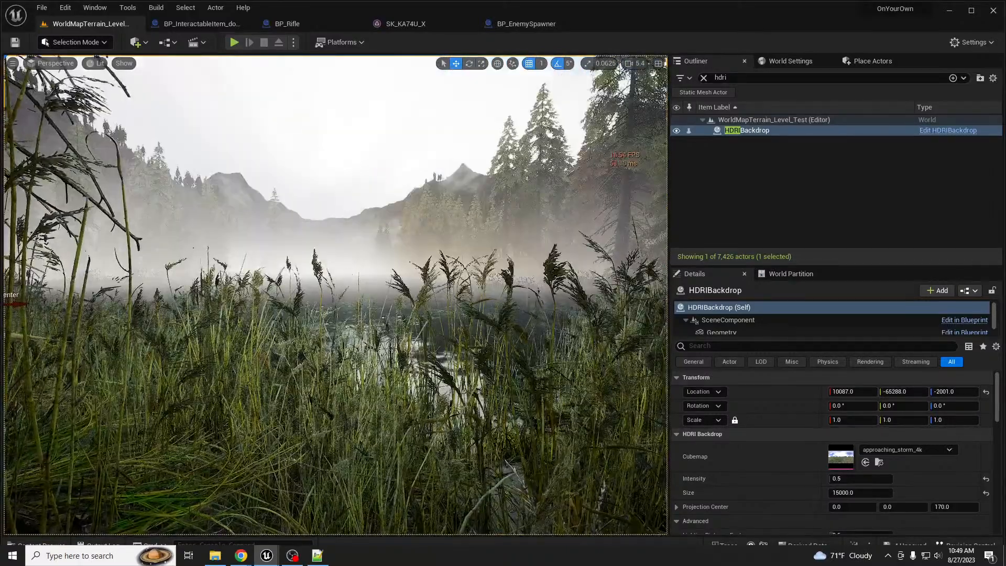
right_click_drag(356, 276, 356, 276)
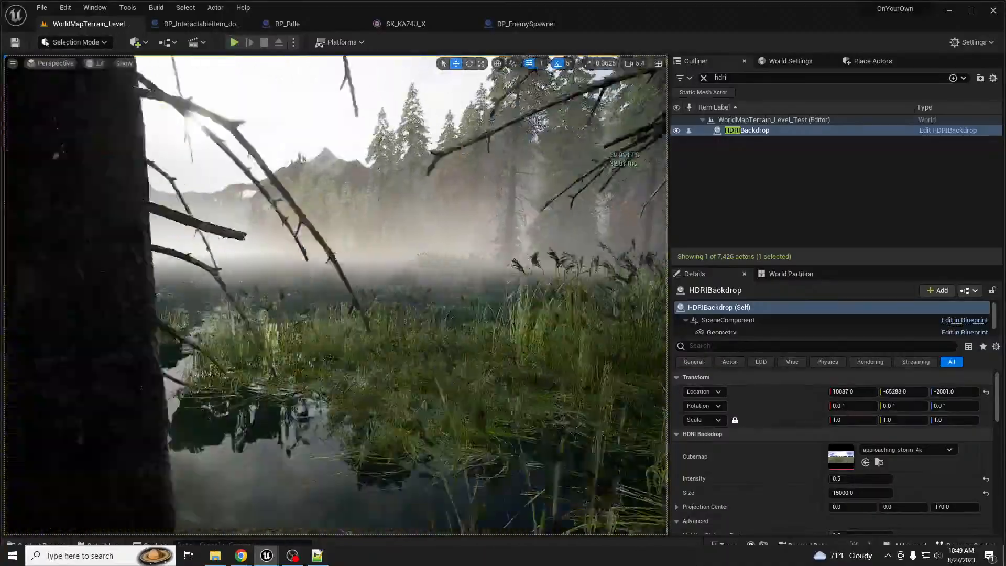
right_click_drag(356, 276, 356, 276)
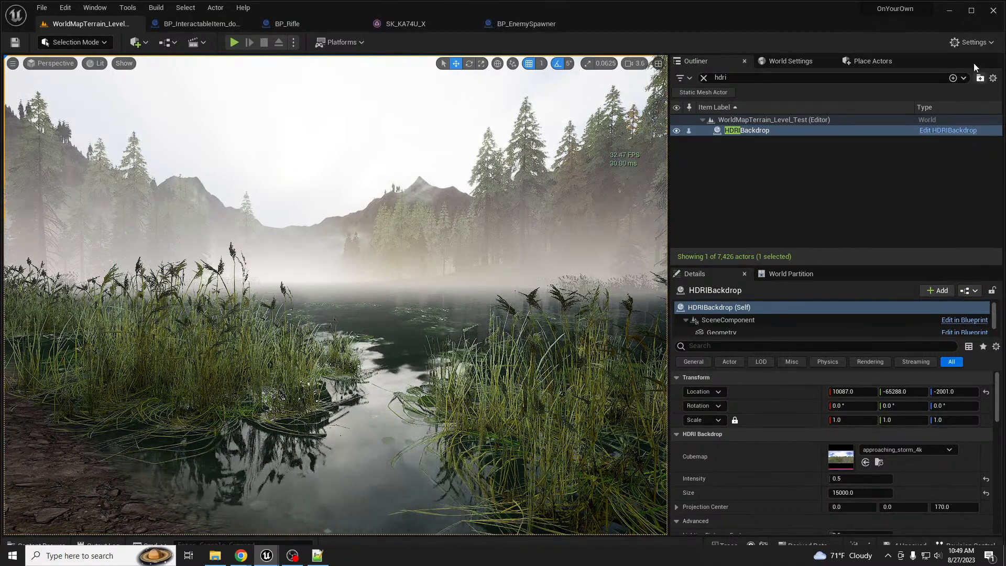
Set the engine scalability quality to High after trying Cinematic
left_click(972, 43)
mouse_move(900, 228)
mouse_move(905, 210)
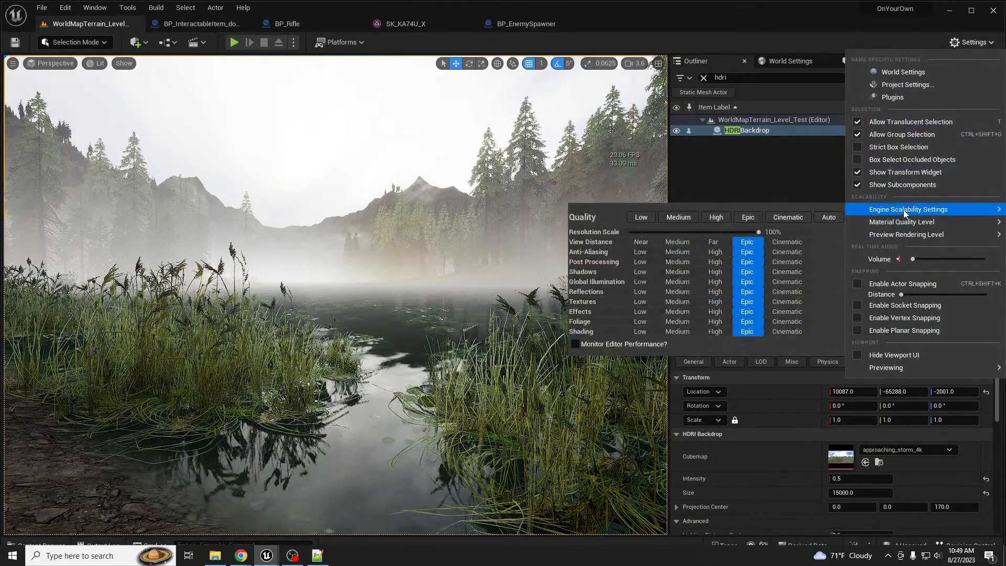
left_click(798, 218)
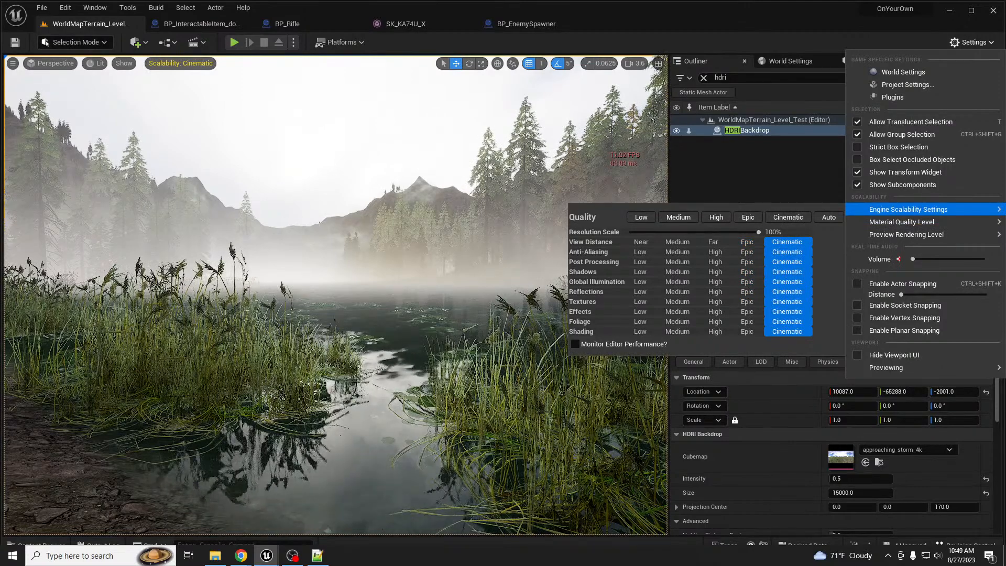
left_click(716, 218)
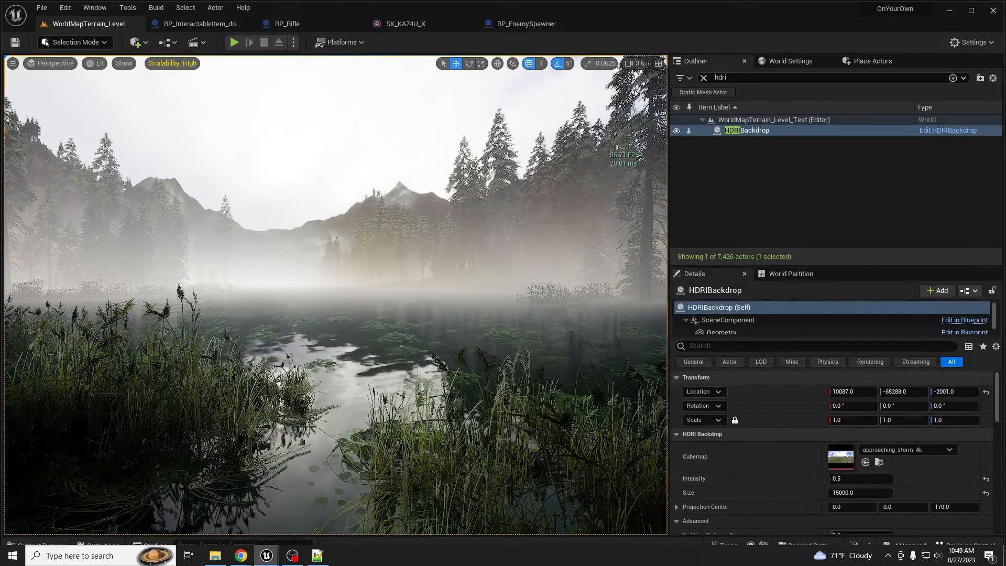
Turn off the FPS display in the lake viewport
mouse_move(321, 283)
right_mouse_down()
mouse_move(316, 299)
mouse_move(315, 285)
right_mouse_up()
scroll(316, 286, "down", 4)
key("s")
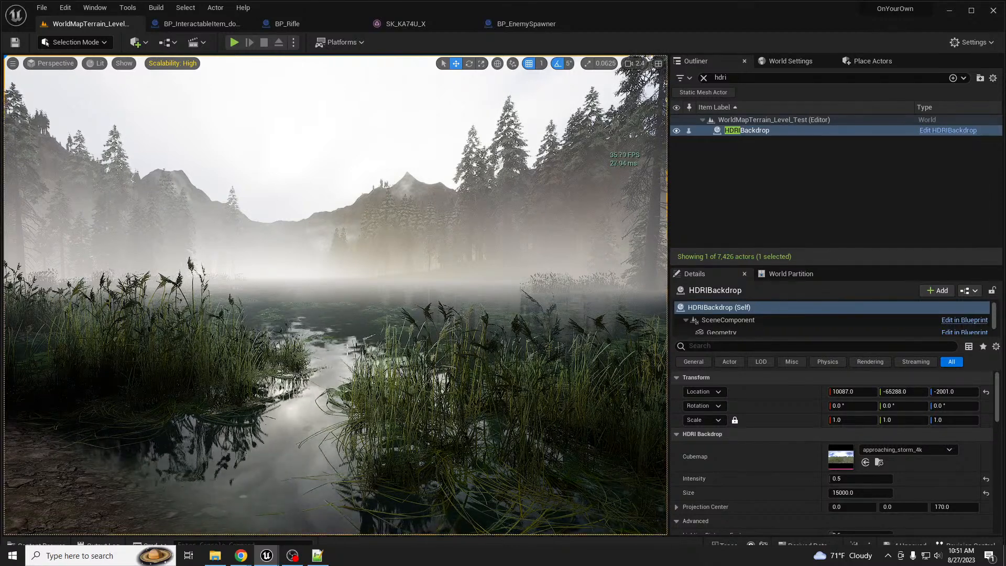
left_click(12, 64)
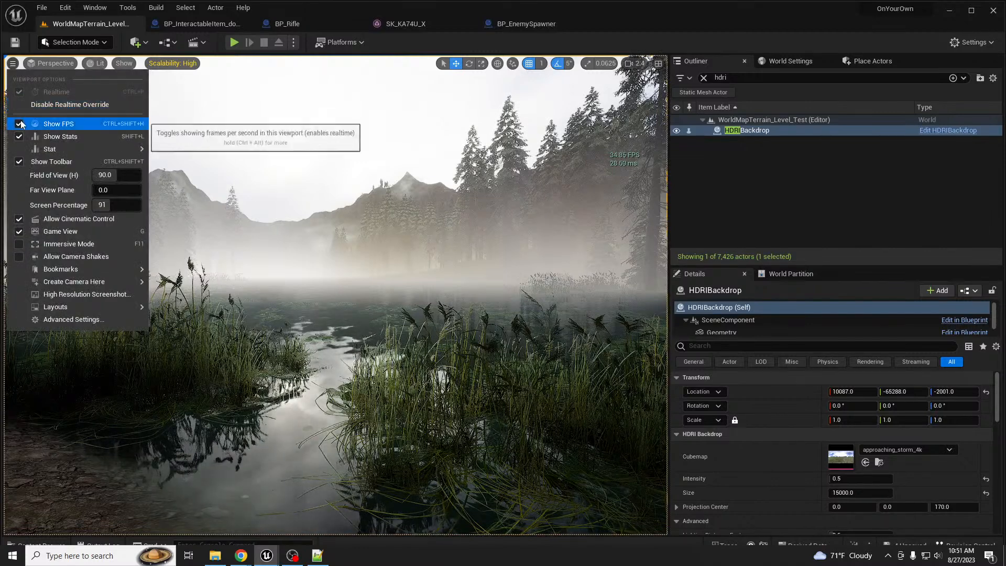
left_click(58, 123)
Clear the backdrop selection, search the actors for "star" and focus the view on PlayerStart_Forest3
right_click_drag(340, 273, 338, 274)
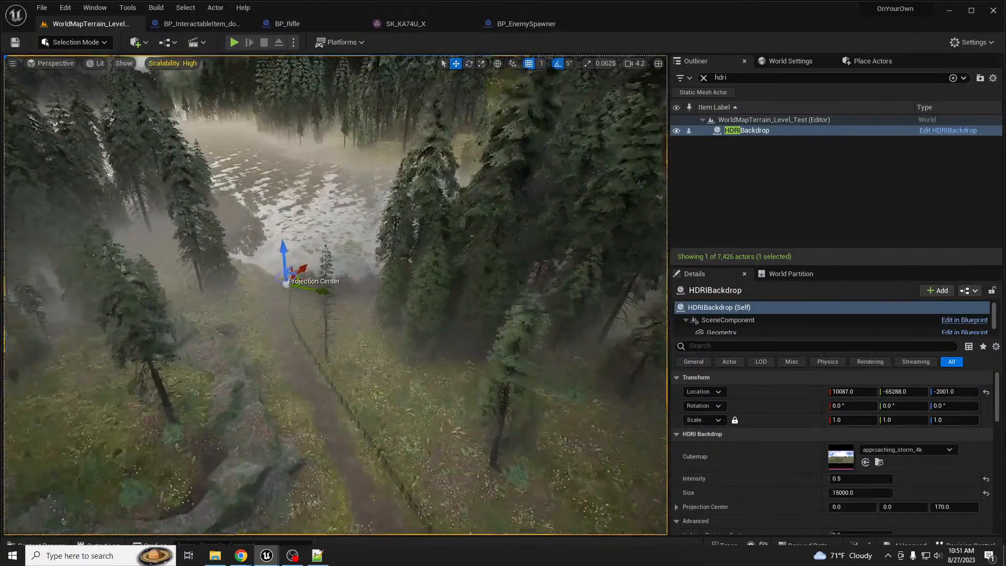
right_click_drag(356, 279, 355, 279)
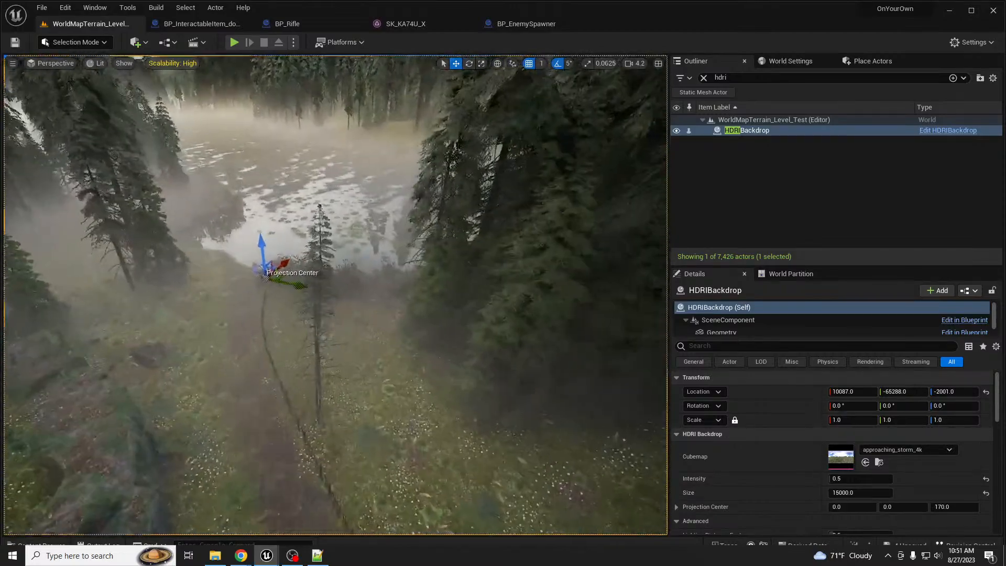
key("Escape")
left_click(761, 78)
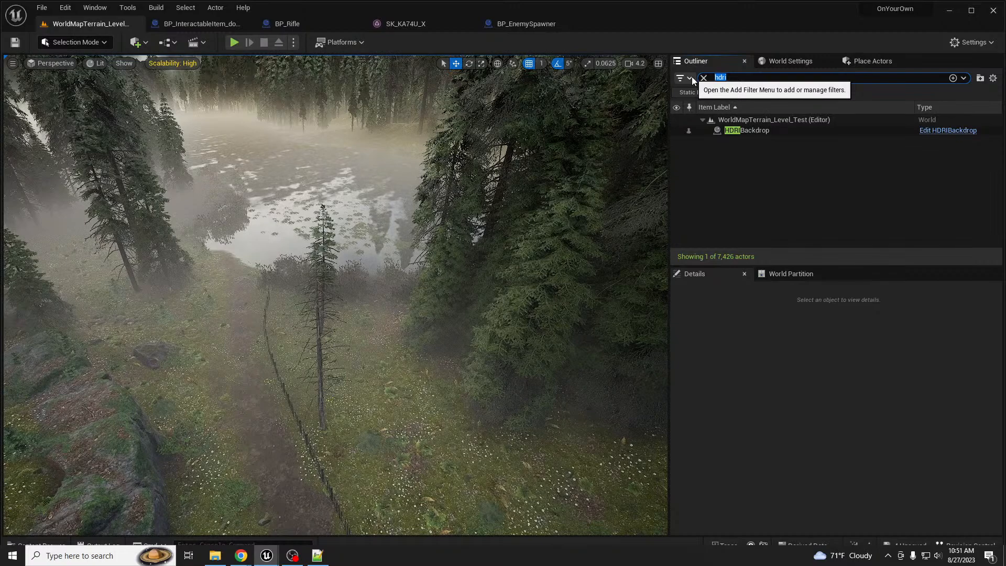
type("star")
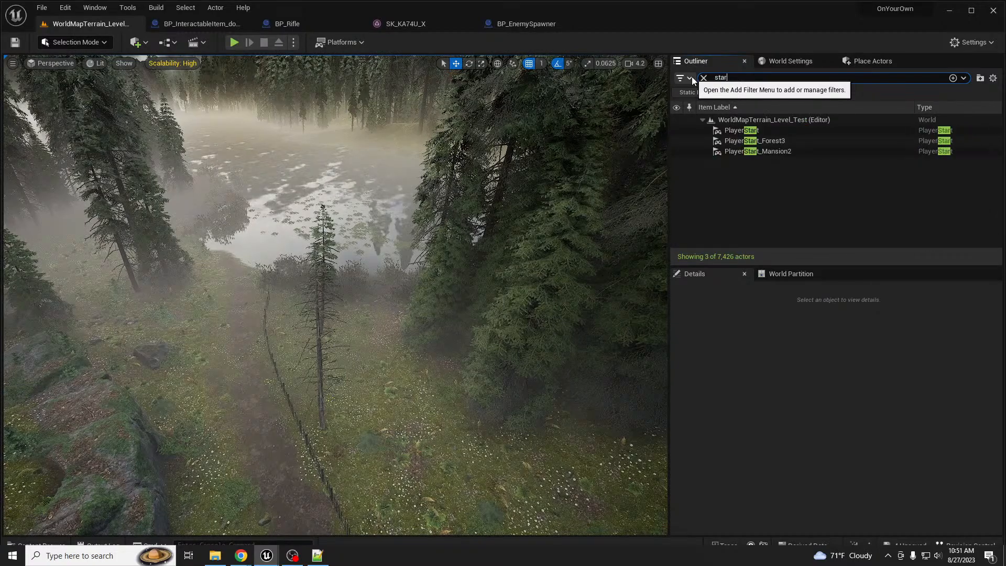
left_click(777, 142)
double_click(777, 143)
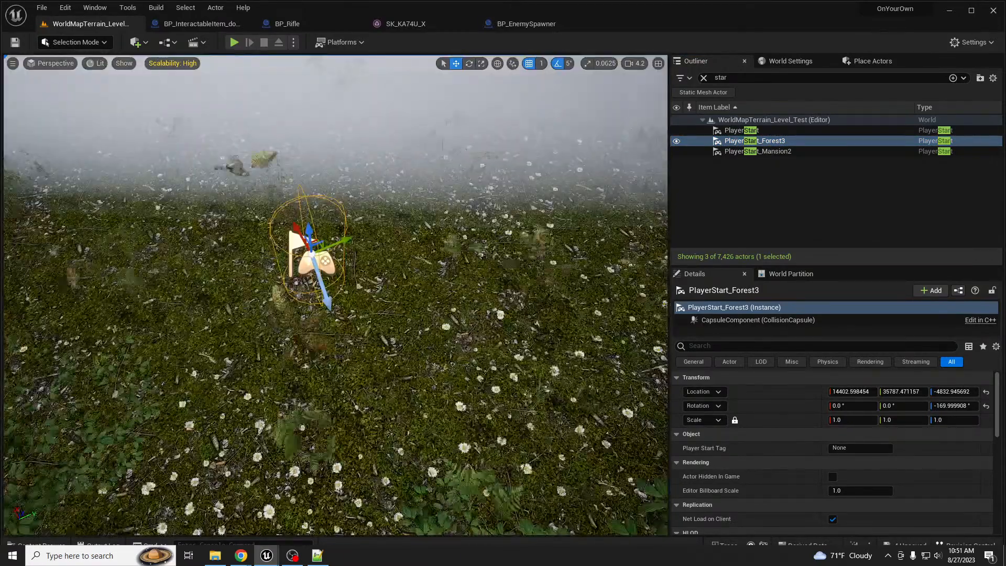
Move PlayerStart_Forest3 across the map to the forest near the lake, at about X 10726, Y -62132
key("s")
scroll(335, 296, "up", 6)
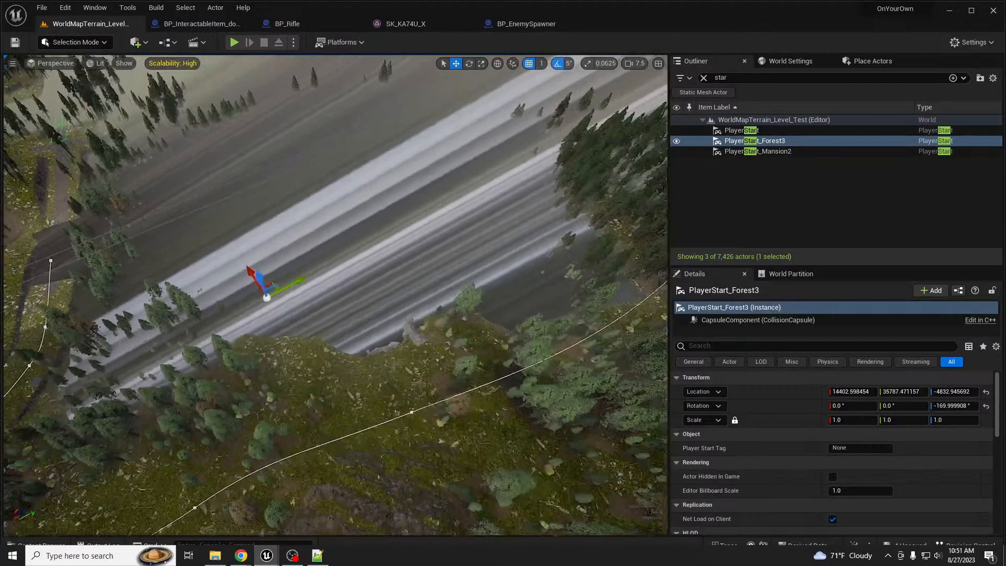
right_click_drag(335, 296, 220, 250)
key("s")
scroll(335, 296, "up", 5)
mouse_move(484, 279)
right_mouse_down()
mouse_move(440, 279)
mouse_move(484, 279)
right_mouse_up()
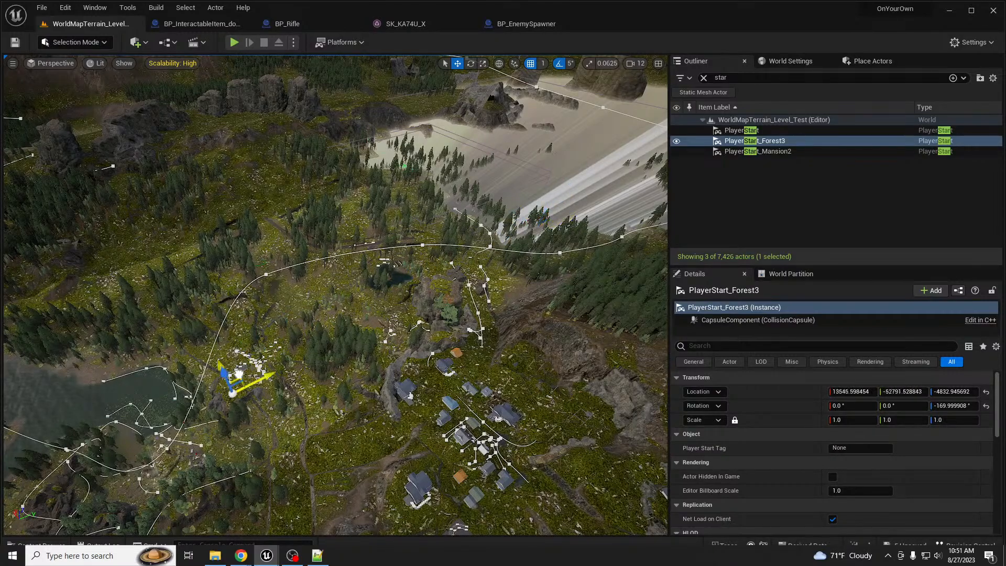
left_click_drag(194, 411, 196, 399)
key("f")
Raise PlayerStart_Forest3 beside the fenced path to about Z -1912
right_click_drag(384, 381, 323, 335)
key("s")
key("w")
key("w")
key("s")
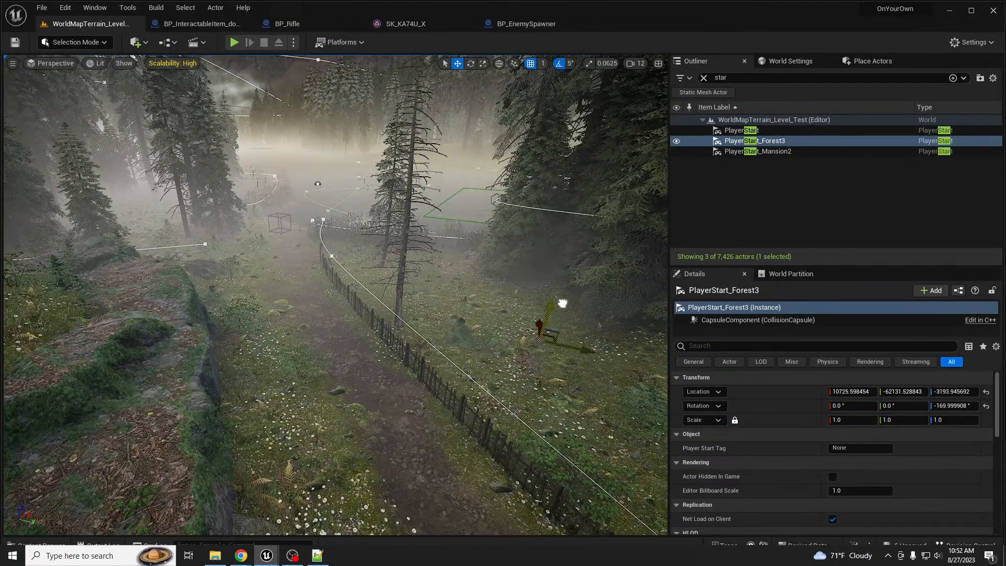
key("w")
mouse_move(323, 335)
right_mouse_down()
mouse_move(344, 339)
mouse_move(325, 340)
mouse_move(326, 320)
right_mouse_up()
key("s")
key("w")
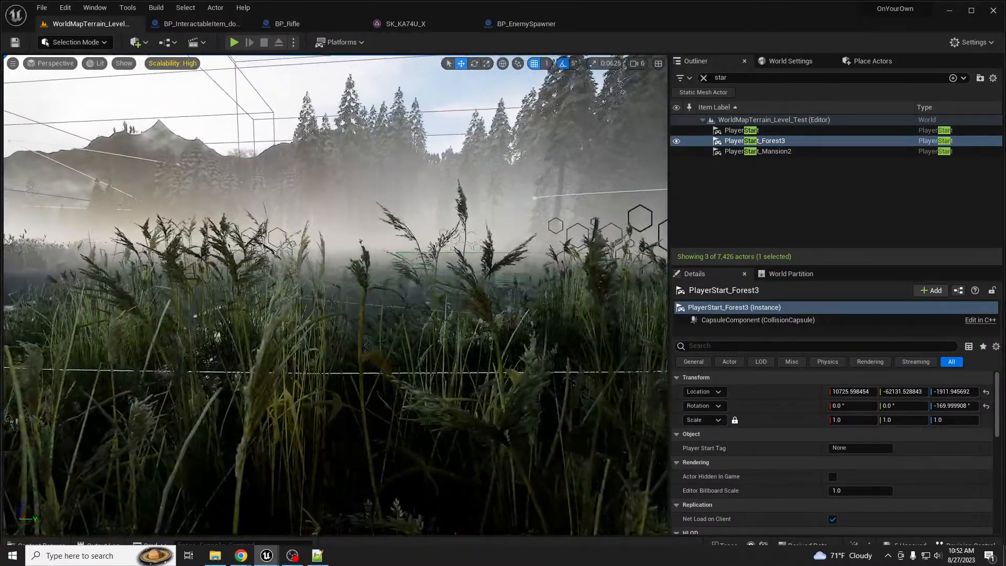
Place PlayerStart_Forest3 on the grass by the reeds at about X 9057, Y -64181, Z -1574, and play the level
key("s")
right_click_drag(326, 320, 324, 345)
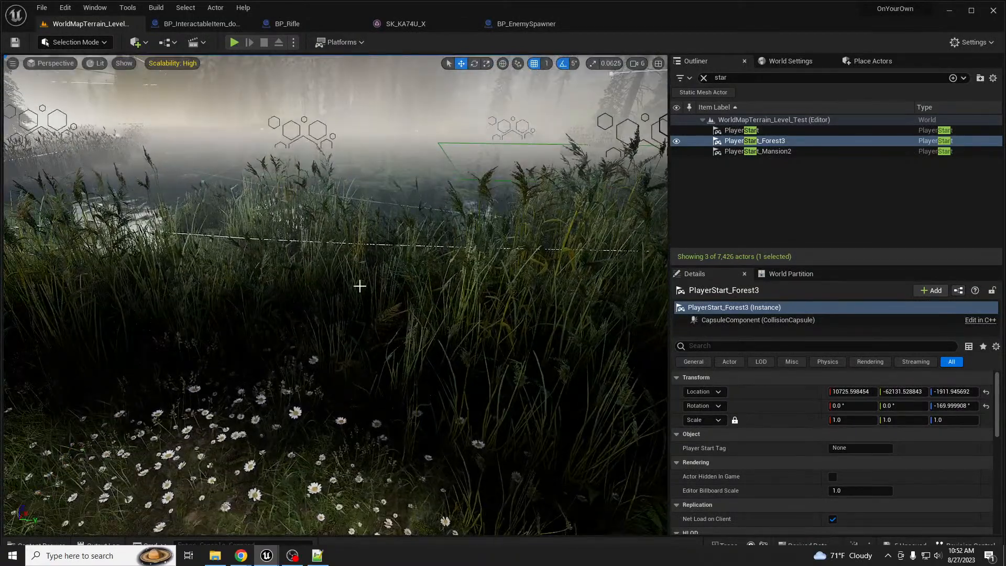
mouse_move(418, 321)
right_mouse_down()
mouse_move(332, 324)
mouse_move(418, 326)
right_mouse_up()
right_click_drag(284, 244, 284, 243)
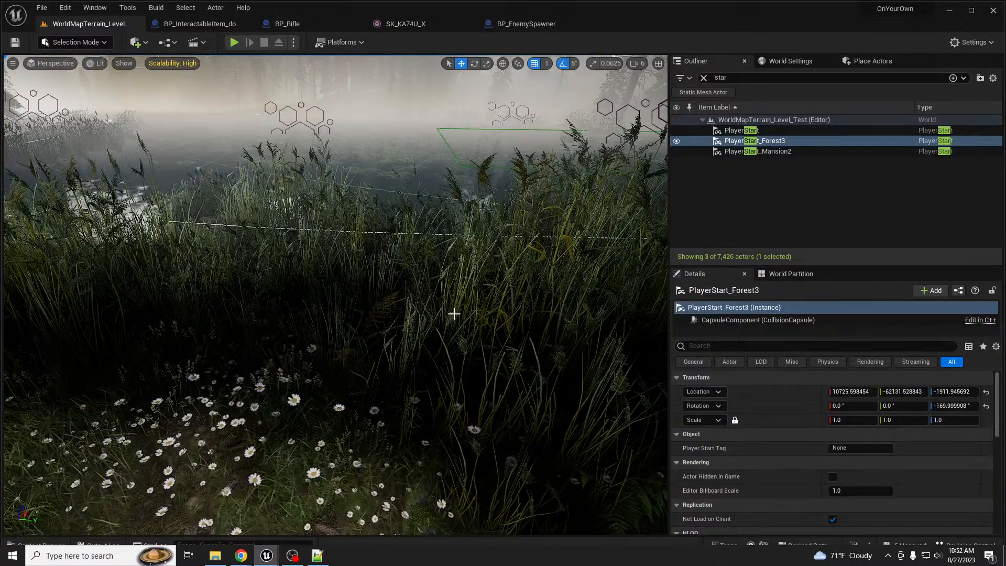
right_click_drag(399, 318, 355, 314)
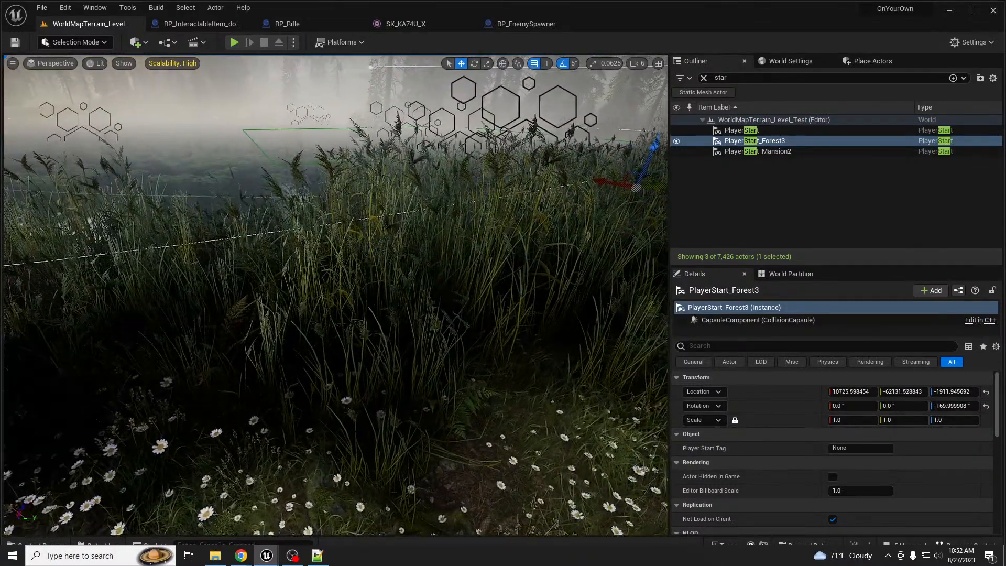
key("f")
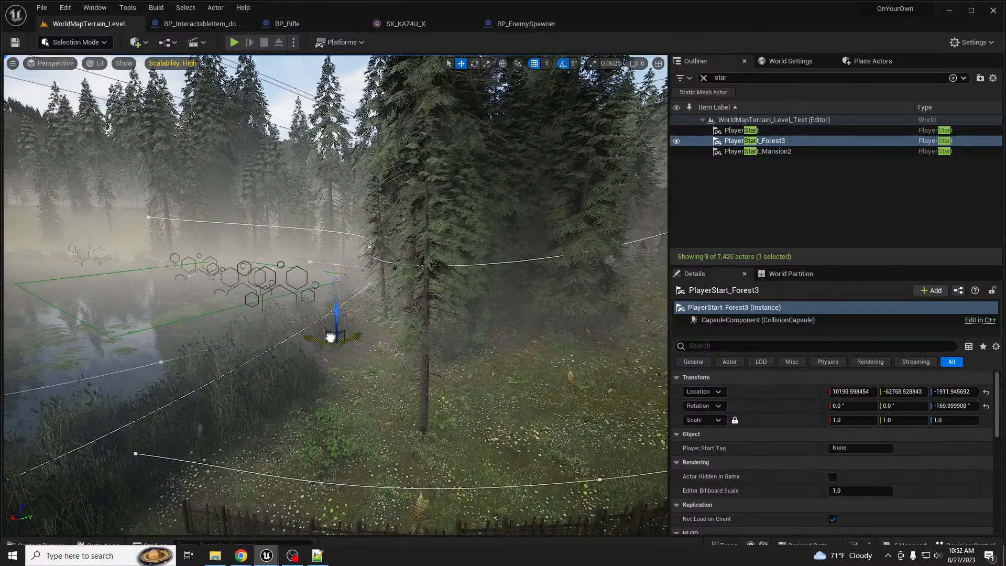
left_click_drag(338, 455, 346, 420)
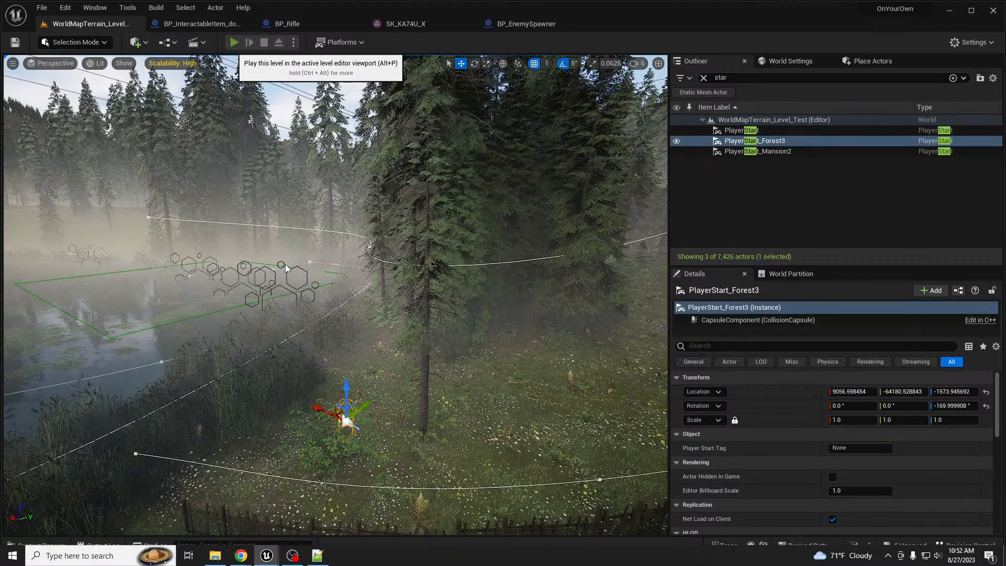
key("alt+p")
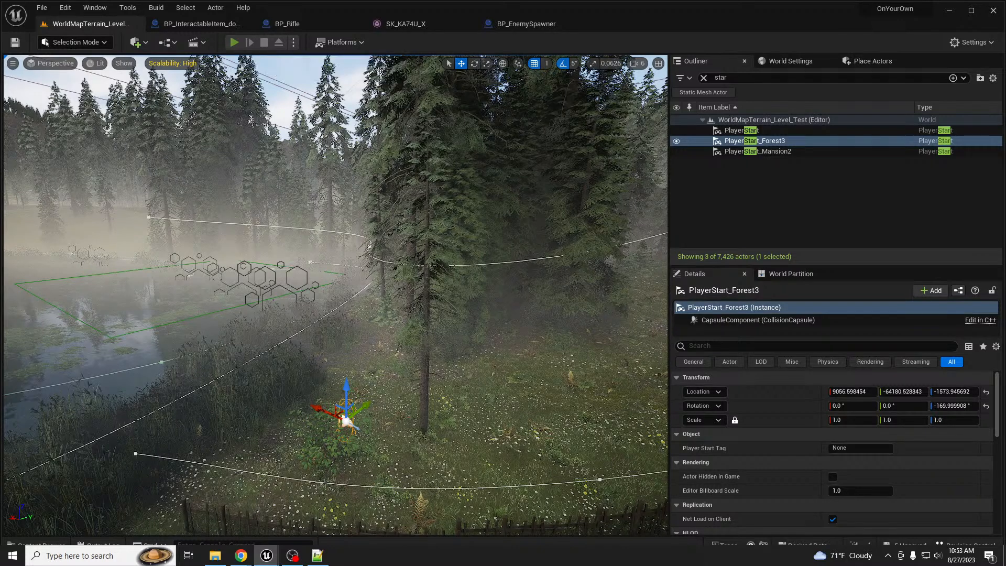
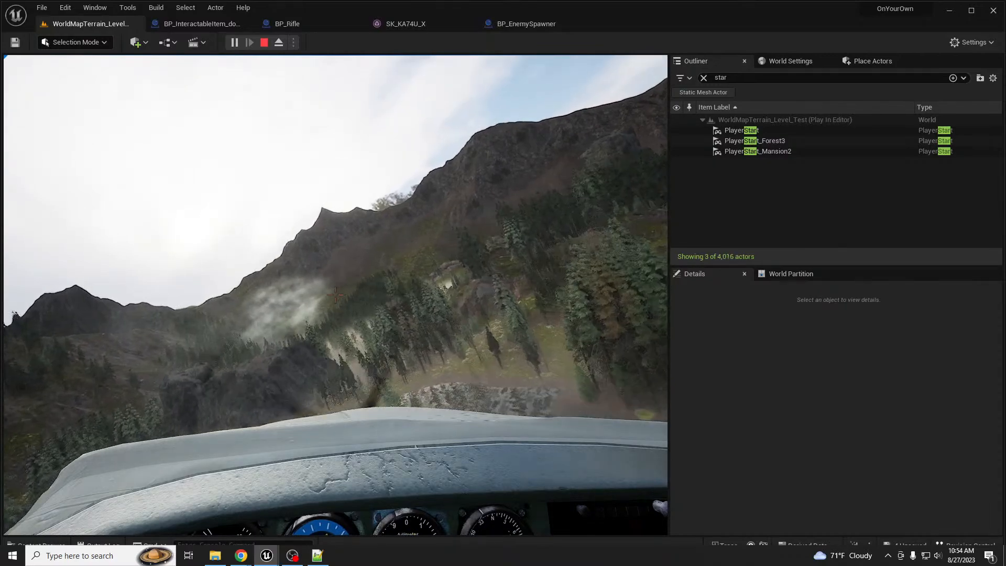
Stop the play session and open the level's Level Blueprint
key("Escape")
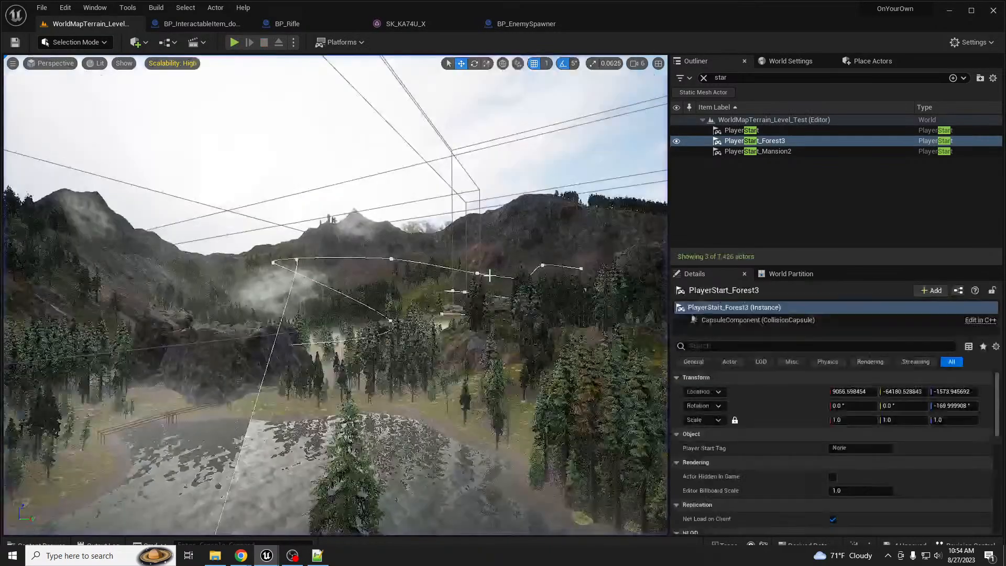
key("s")
right_click_drag(470, 323, 400, 321)
key("w")
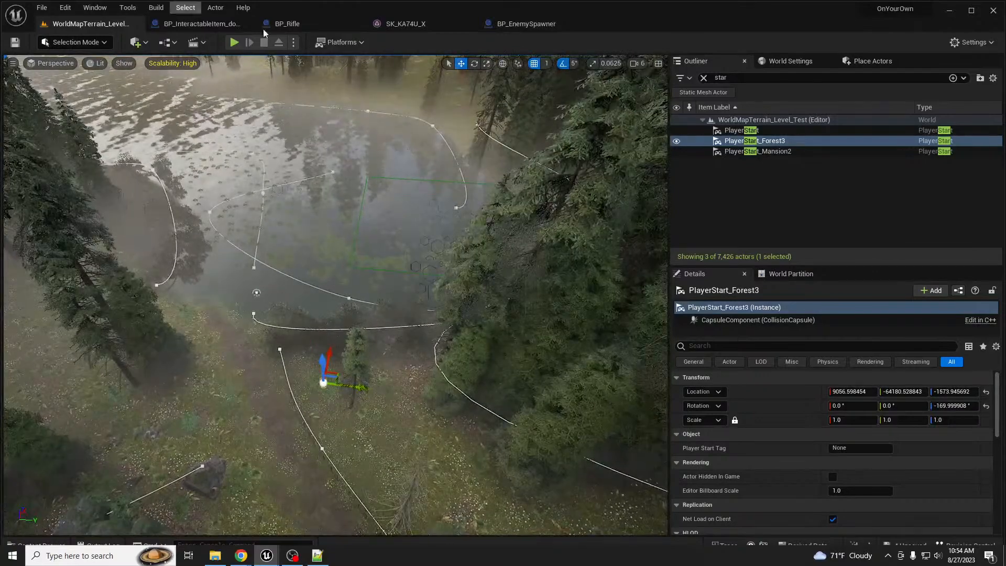
left_click(165, 42)
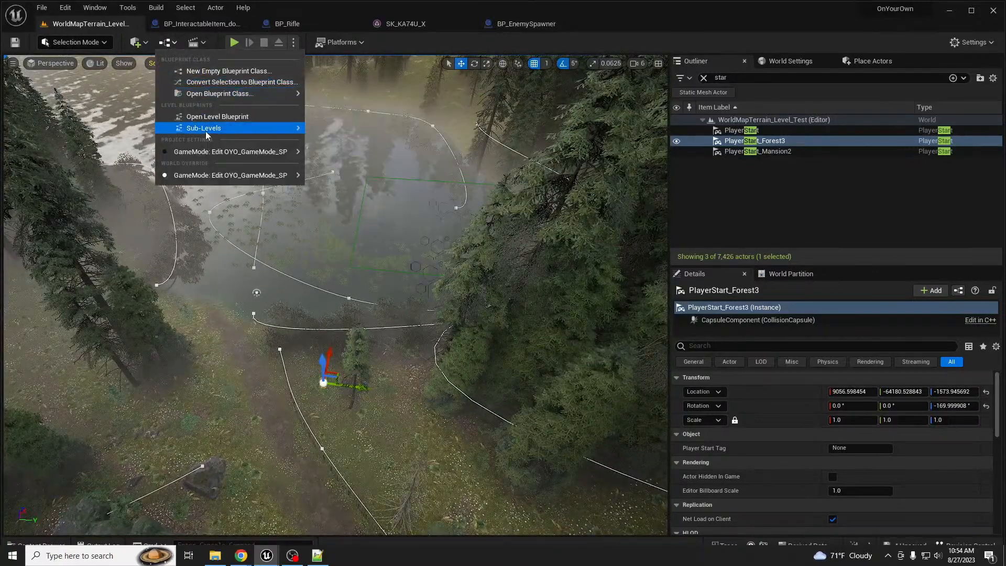
left_click(217, 116)
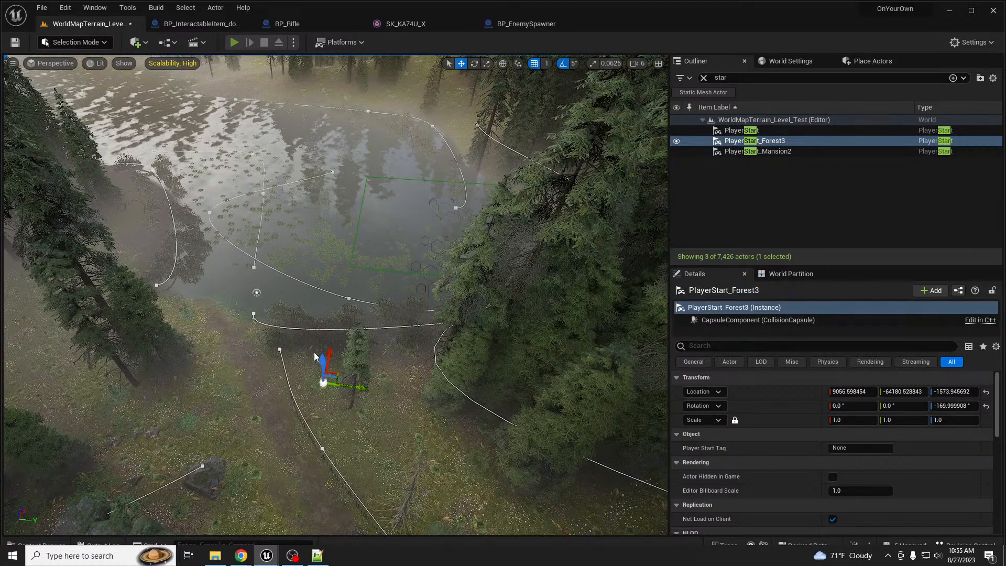
Play the level and walk past the fence and reeds to the lake shore to check the fog over the water
key("alt+p")
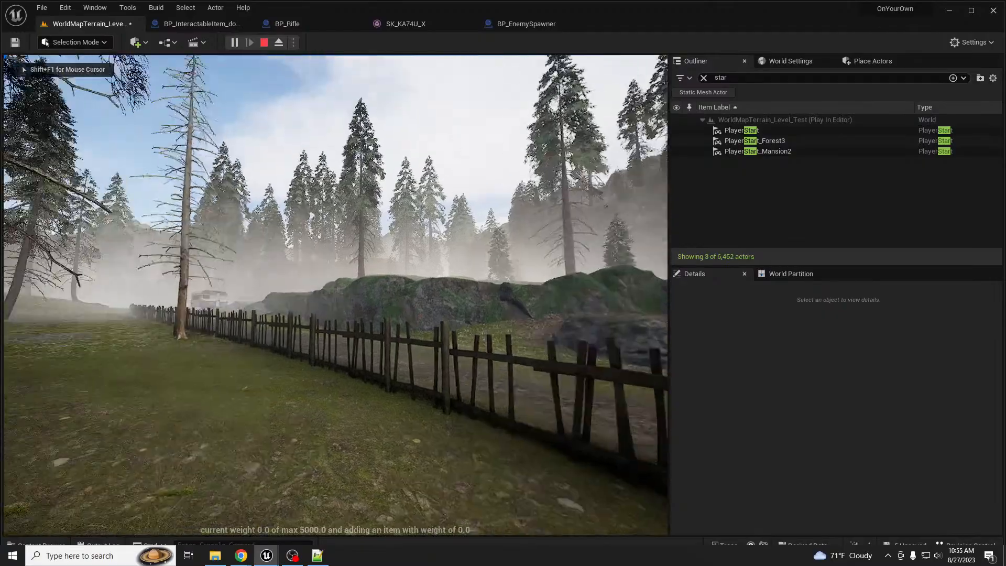
key("w")
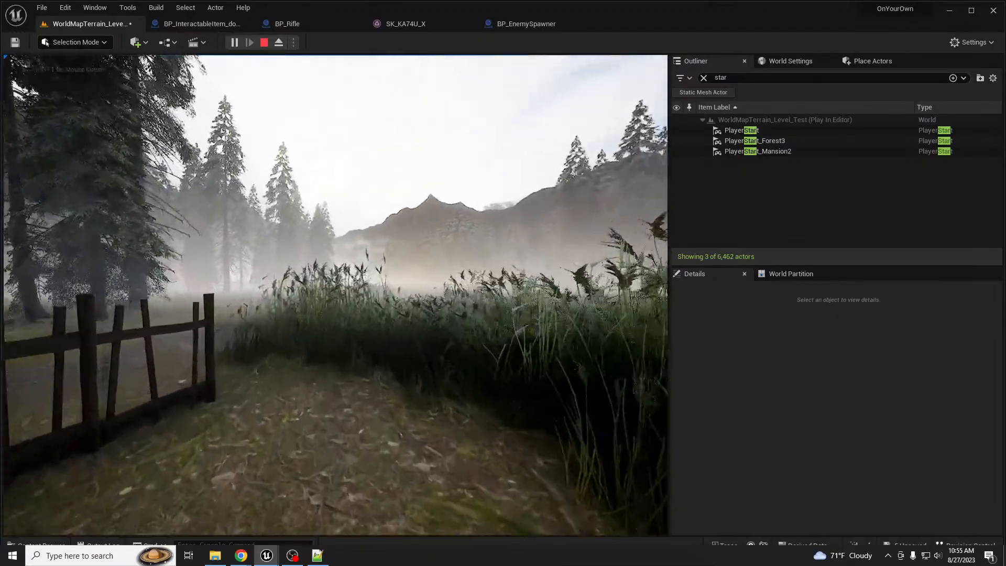
key("w")
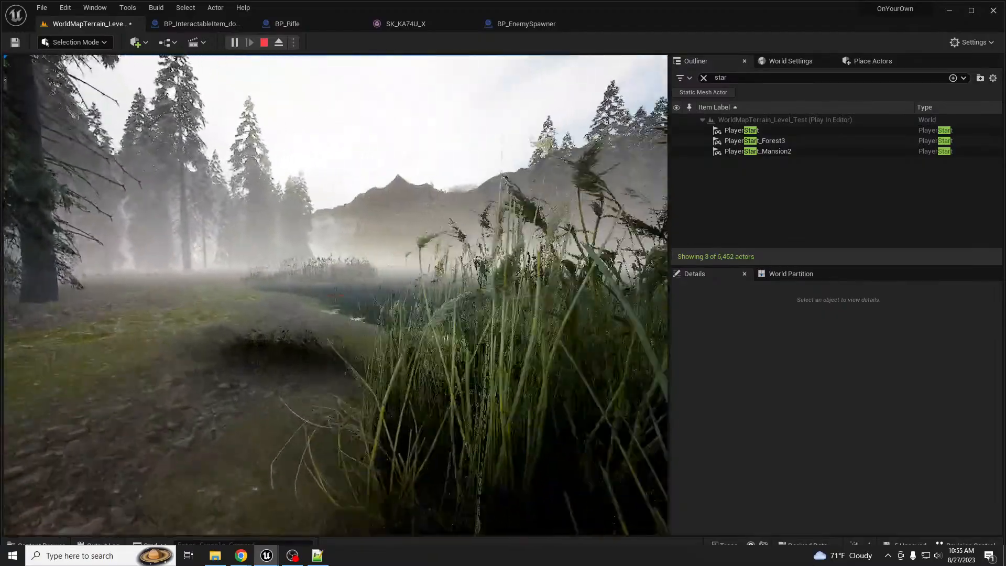
key("w")
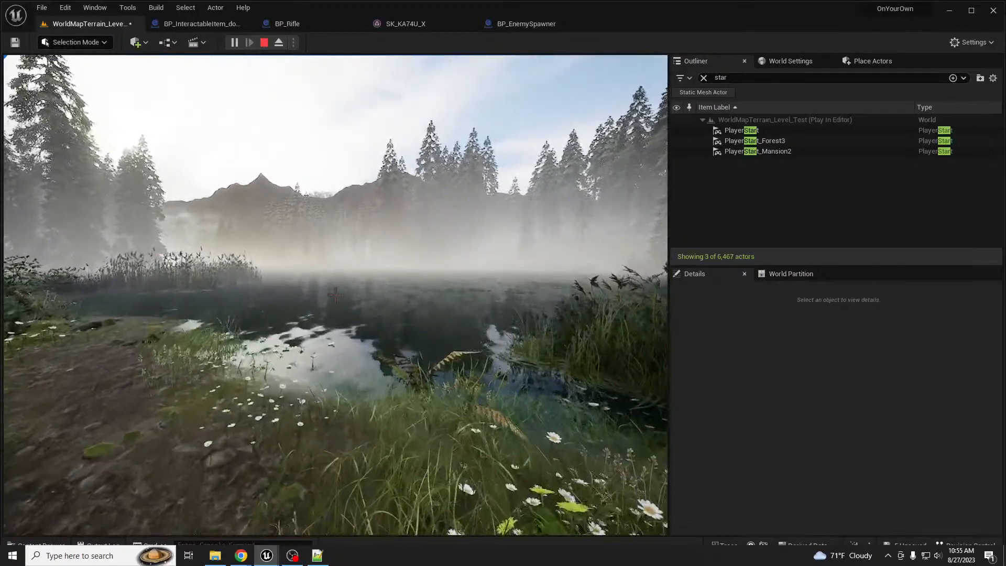
key("a")
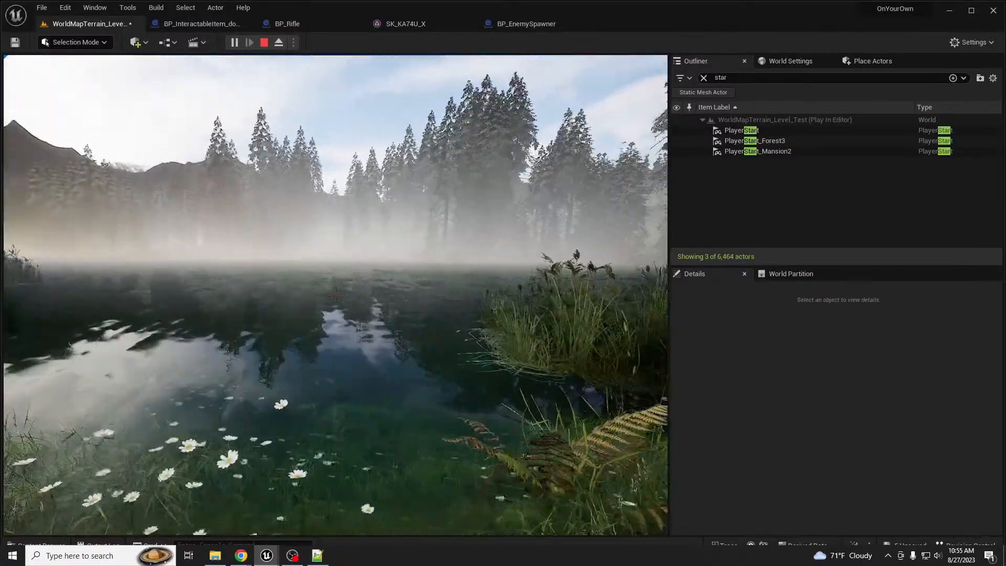
Enter the lake and swim beneath the surface to examine the underwater lighting, lake bed and plants
key("w")
key("w")
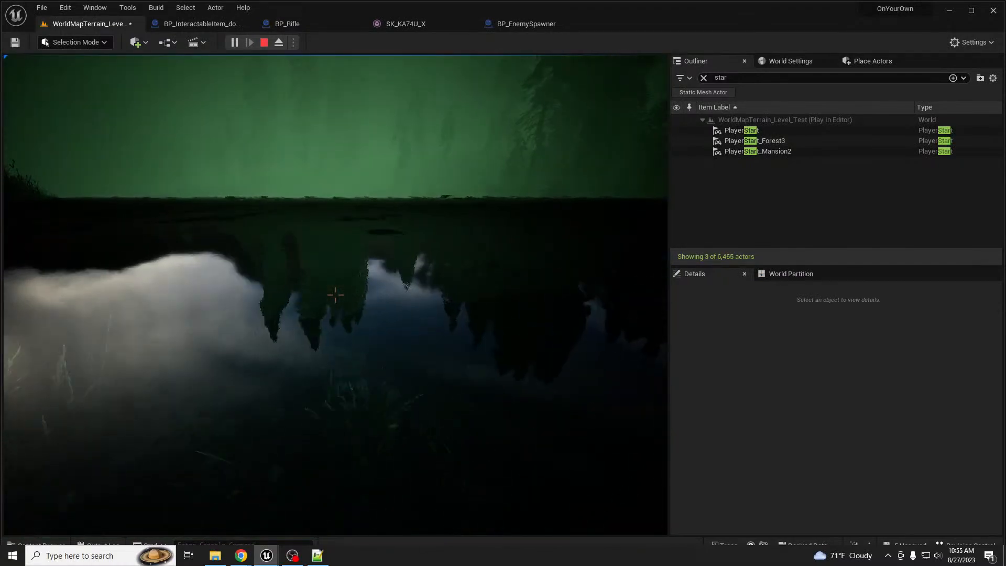
key("w")
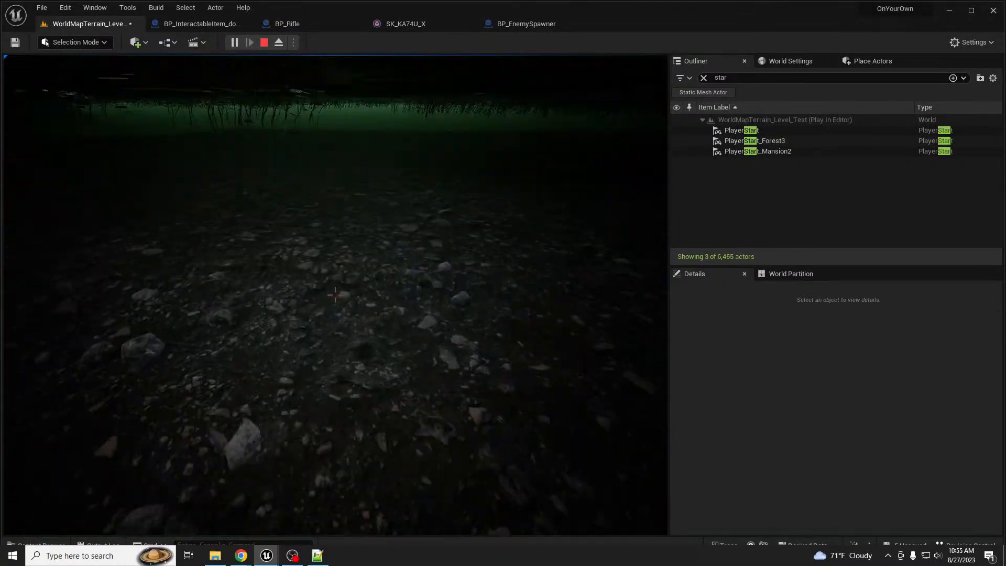
key("w")
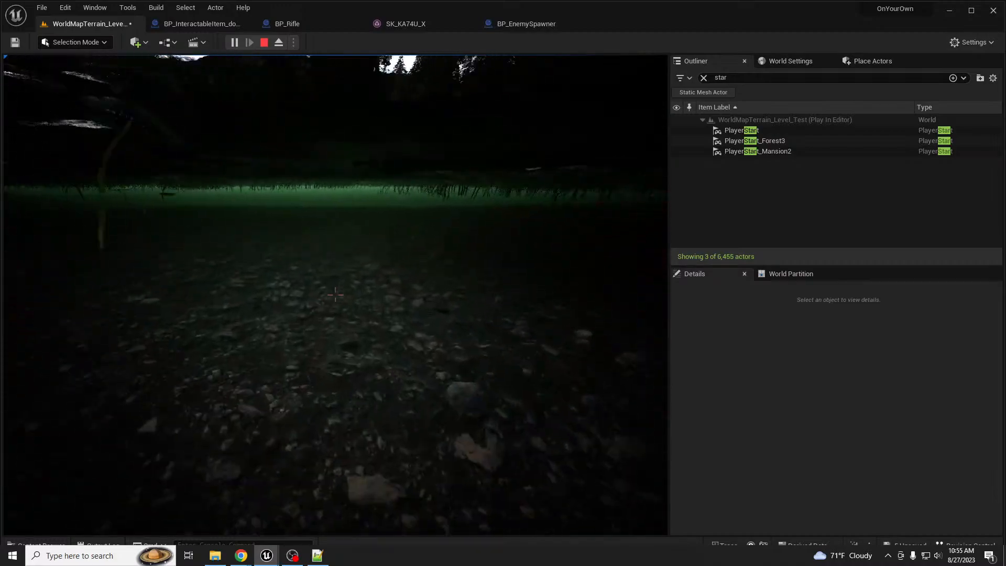
key("w")
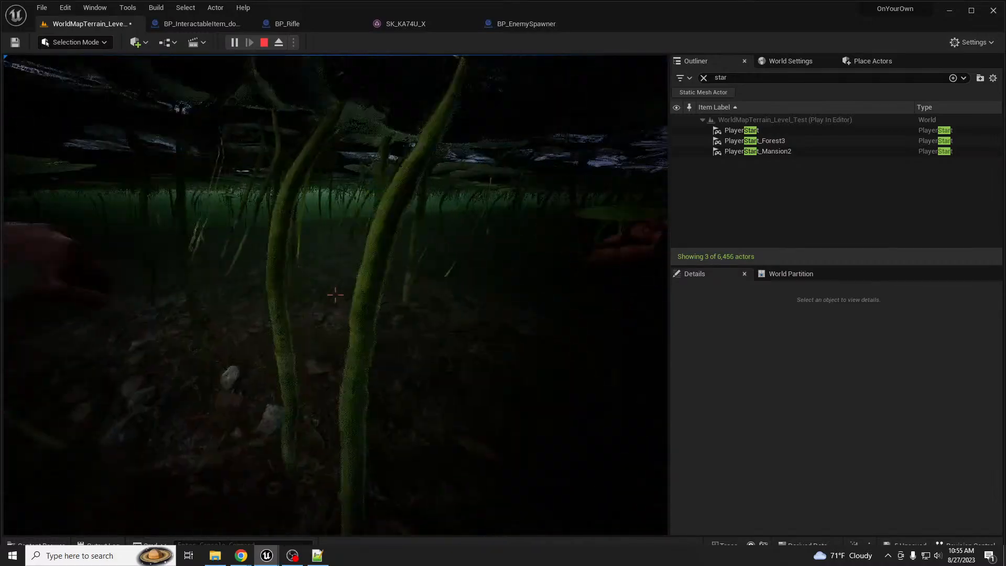
key("w")
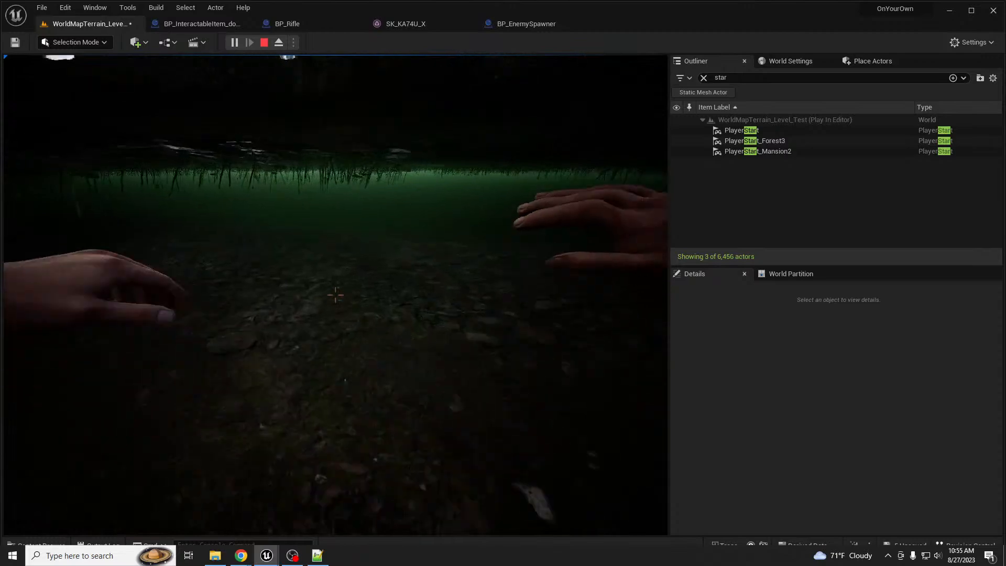
key("w")
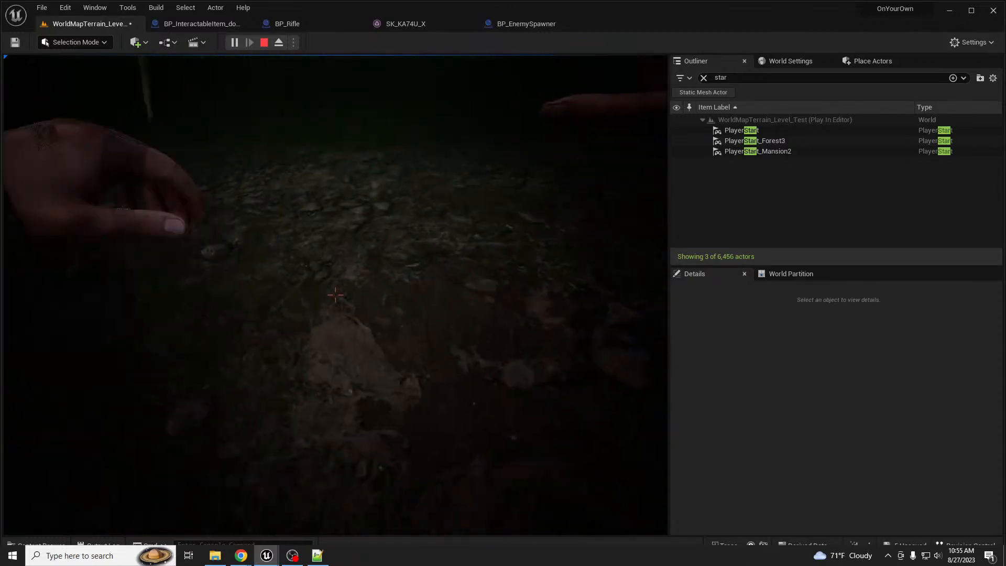
key("w")
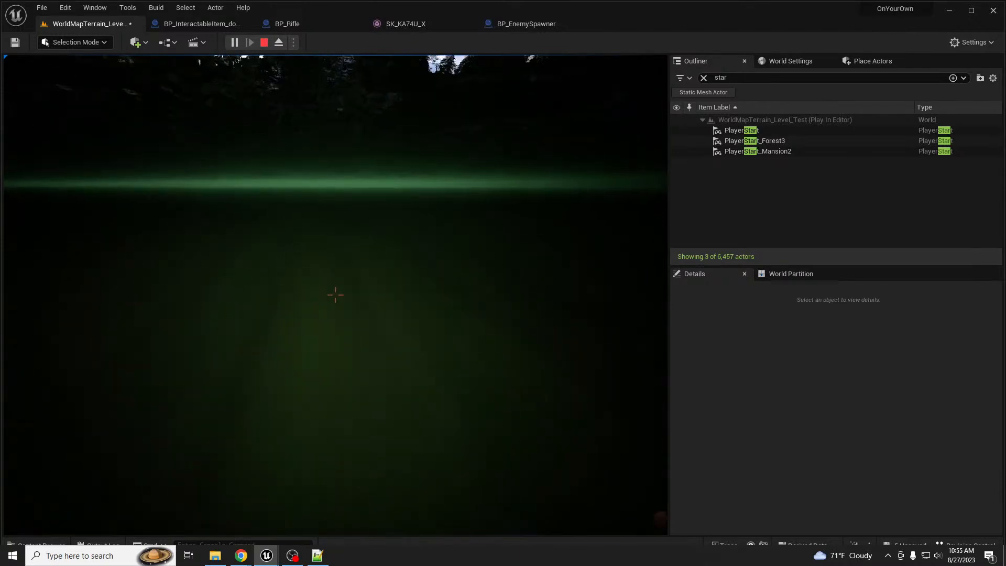
key("w")
key("w")
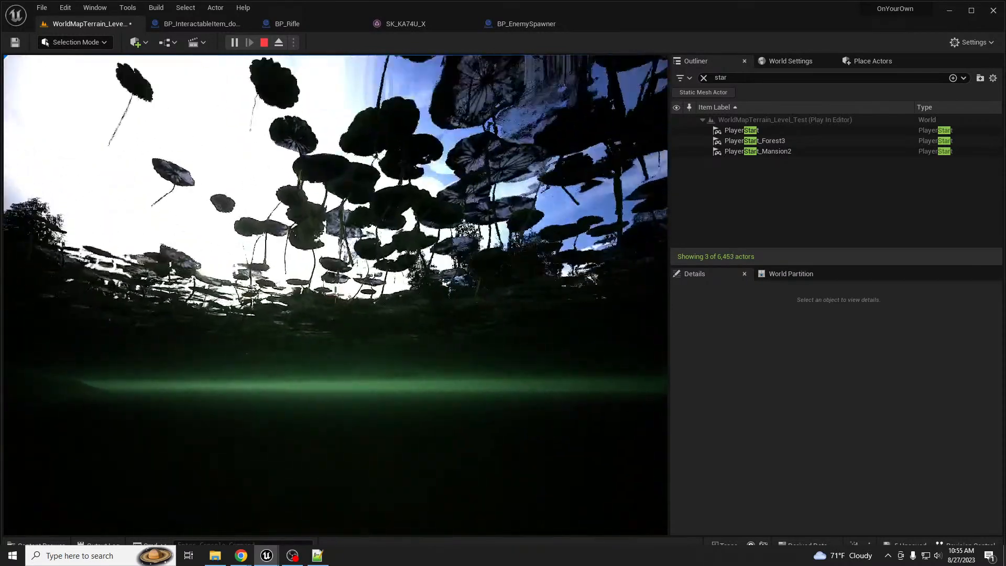
Swim at the lake surface toward the reeds to inspect the underwater tint above the waterline, and end the play session
key("w")
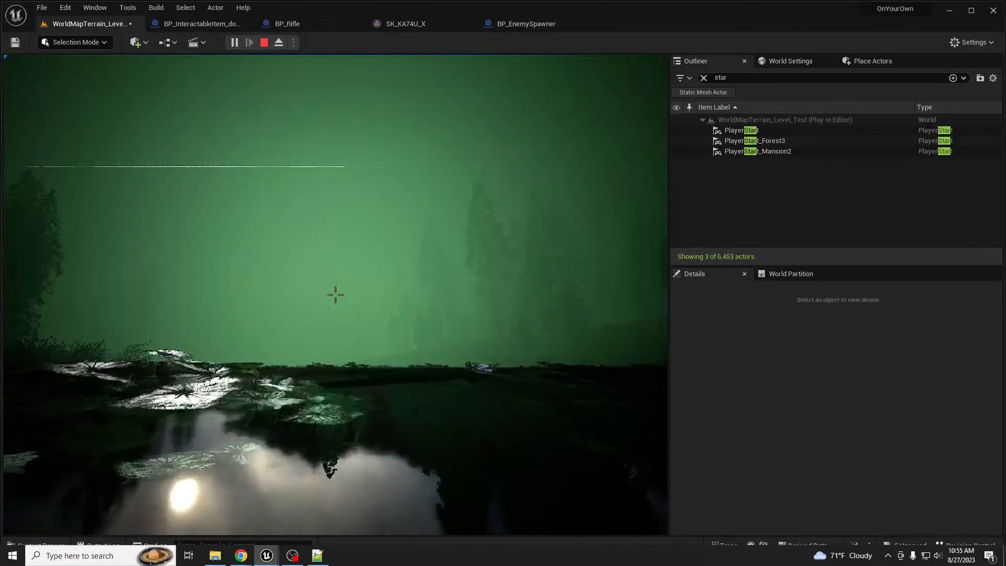
key("w")
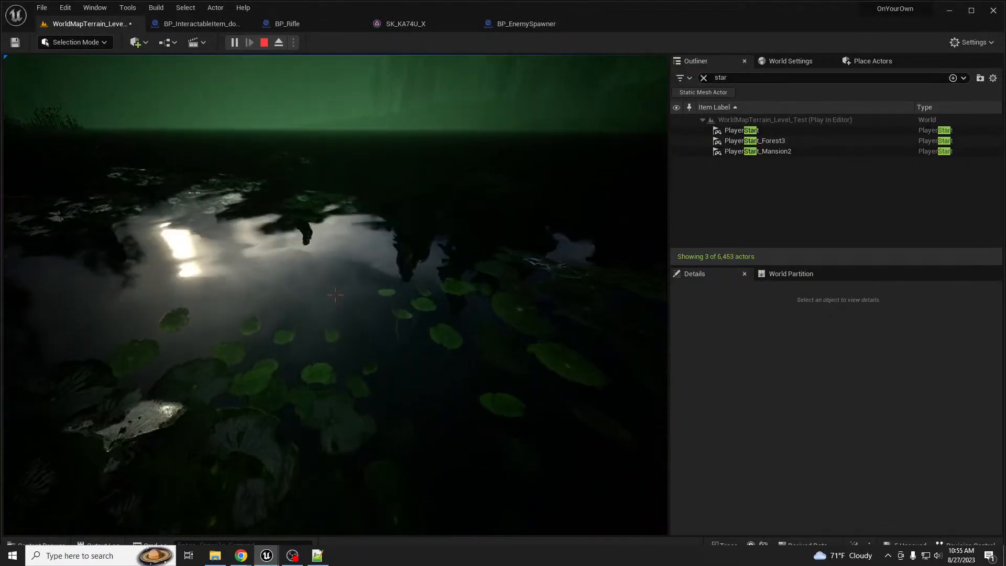
key("w")
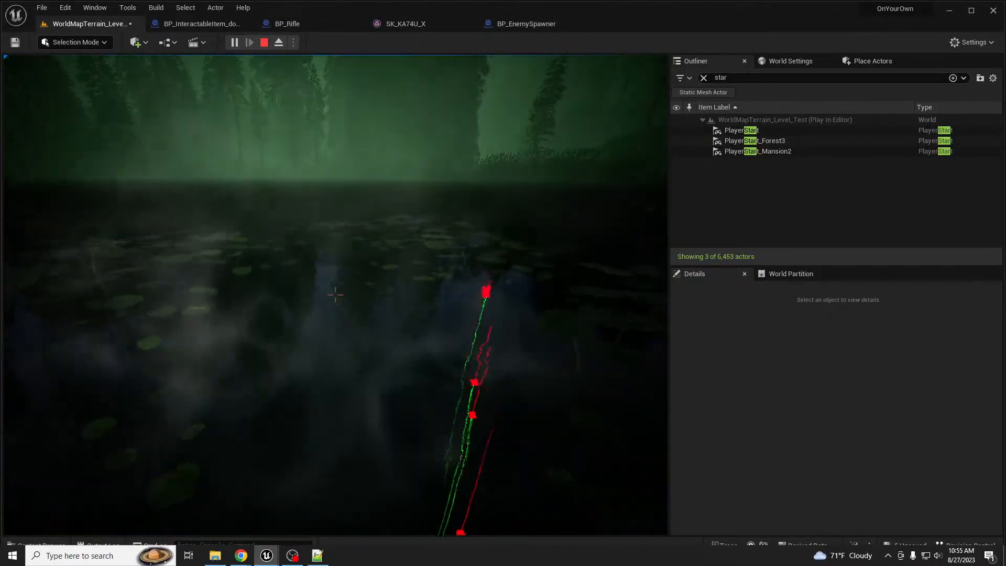
key("w")
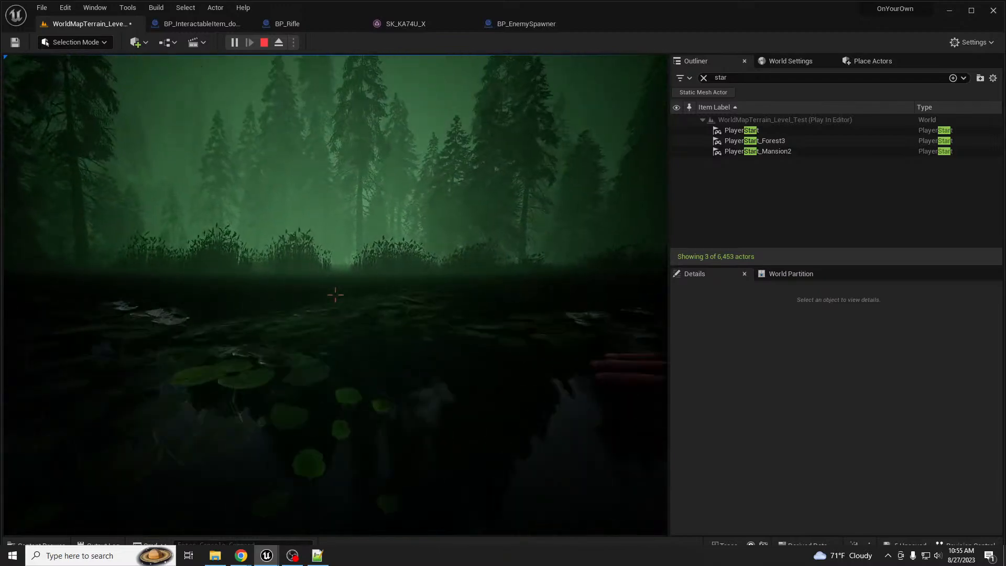
key("w")
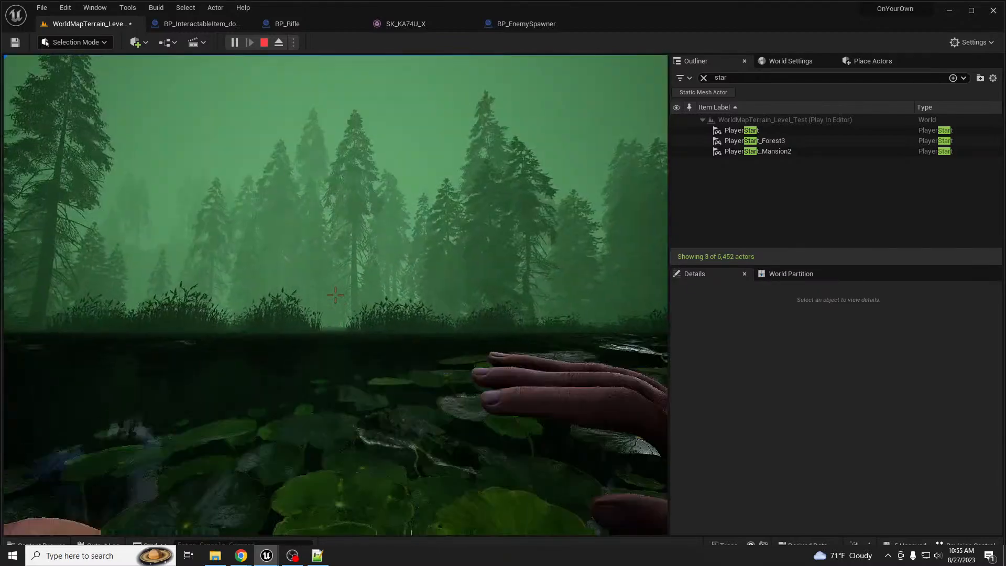
key("w")
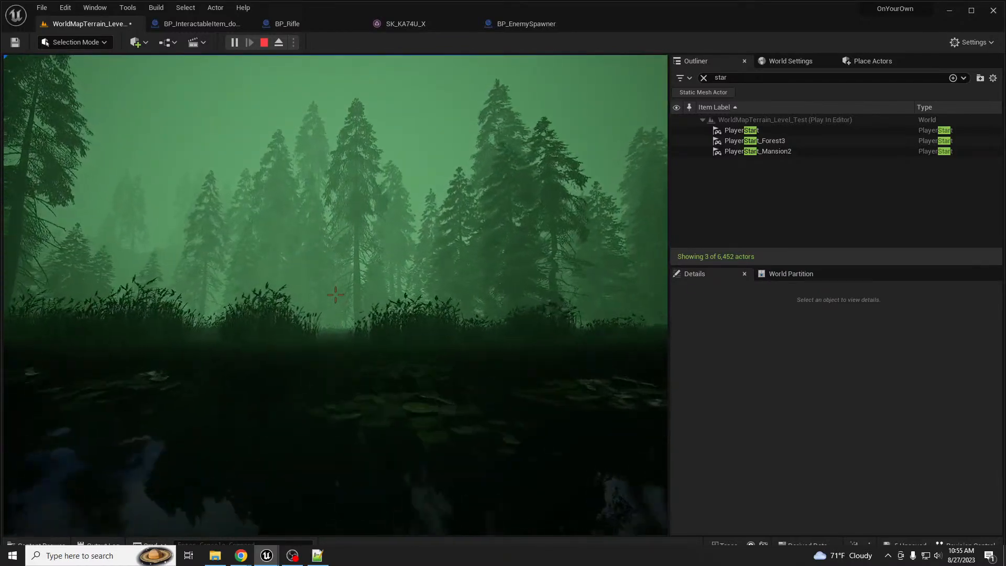
key("w")
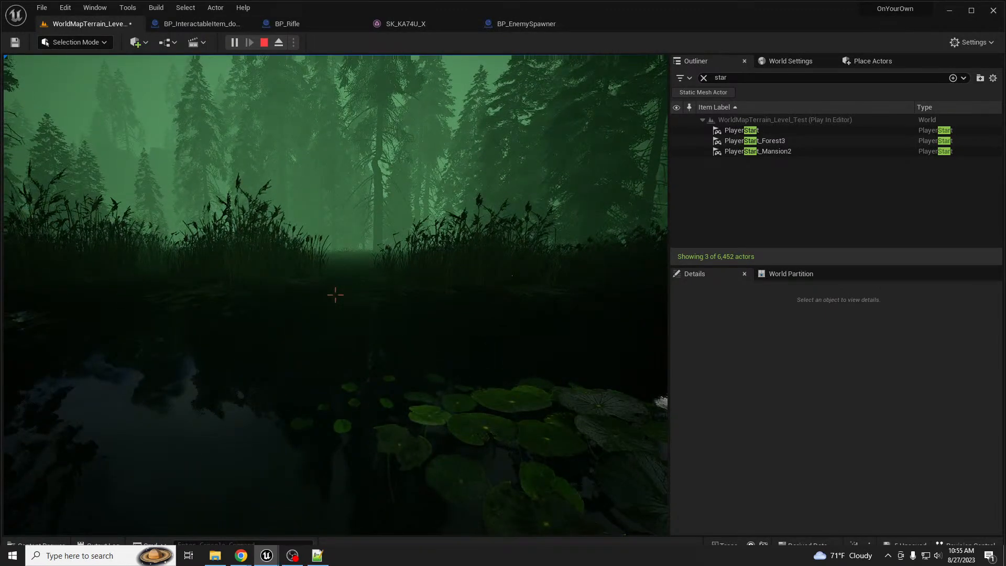
key("Escape")
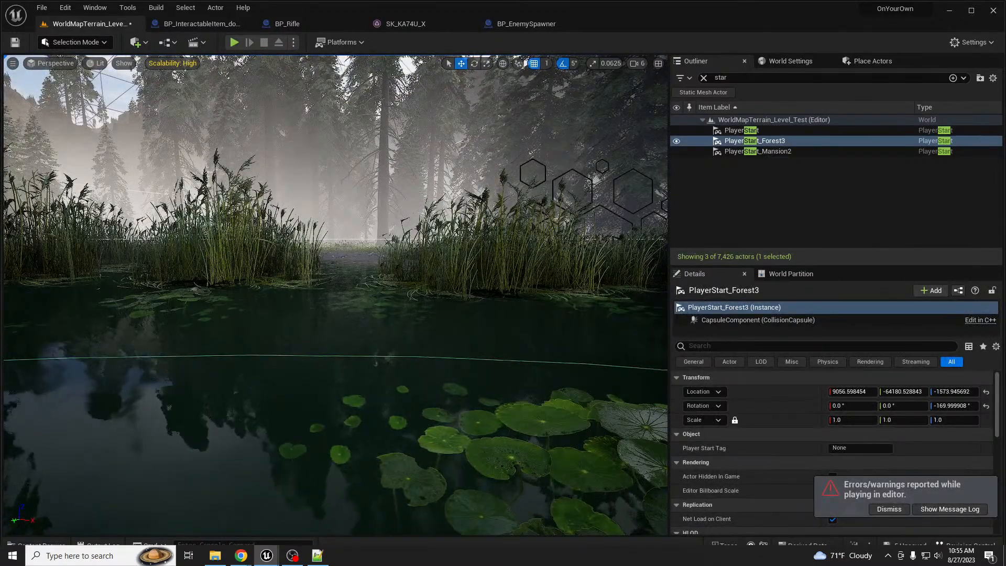
Search the actors for "fog" and delete the ExponentialHeightFog actor from the level
right_click_drag(485, 269, 449, 274)
key("s")
key("w")
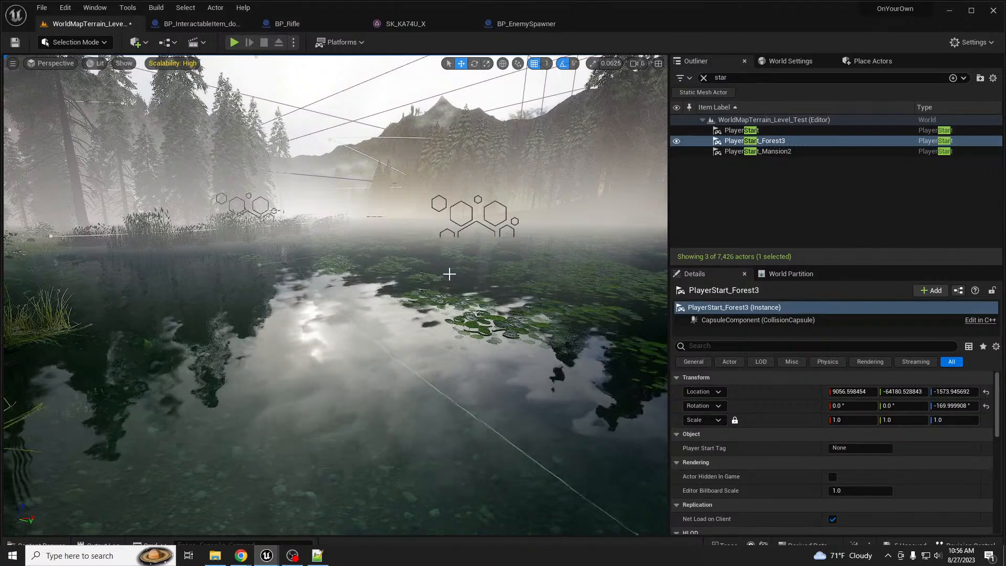
right_click_drag(447, 272, 501, 254)
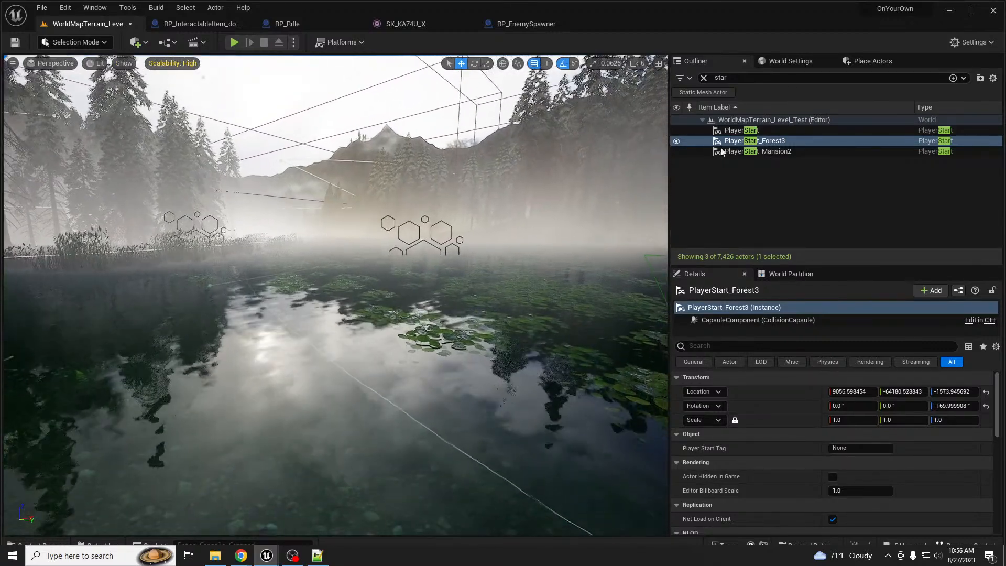
left_click(703, 77)
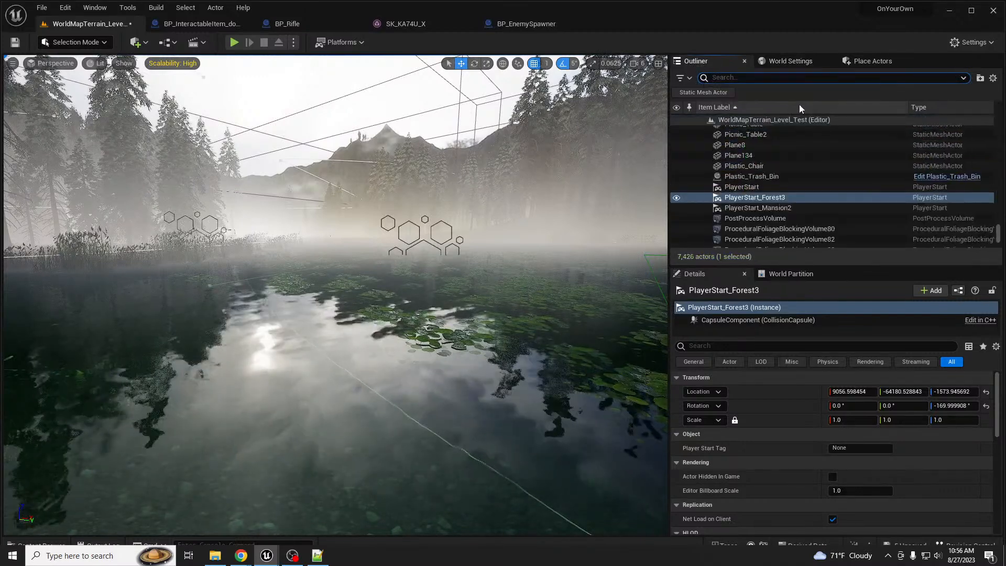
left_click(744, 78)
type("fog")
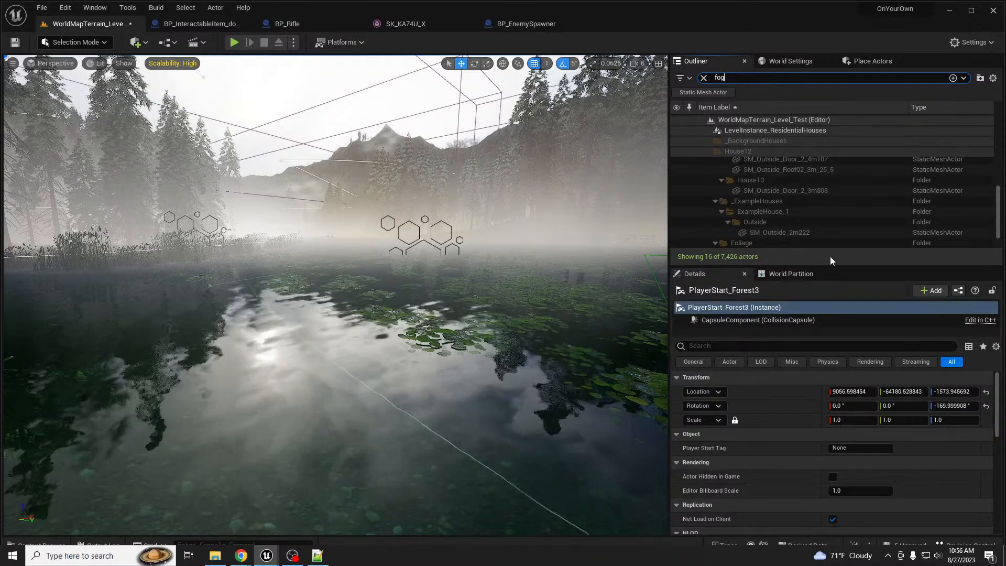
scroll(830, 241, "up", 5)
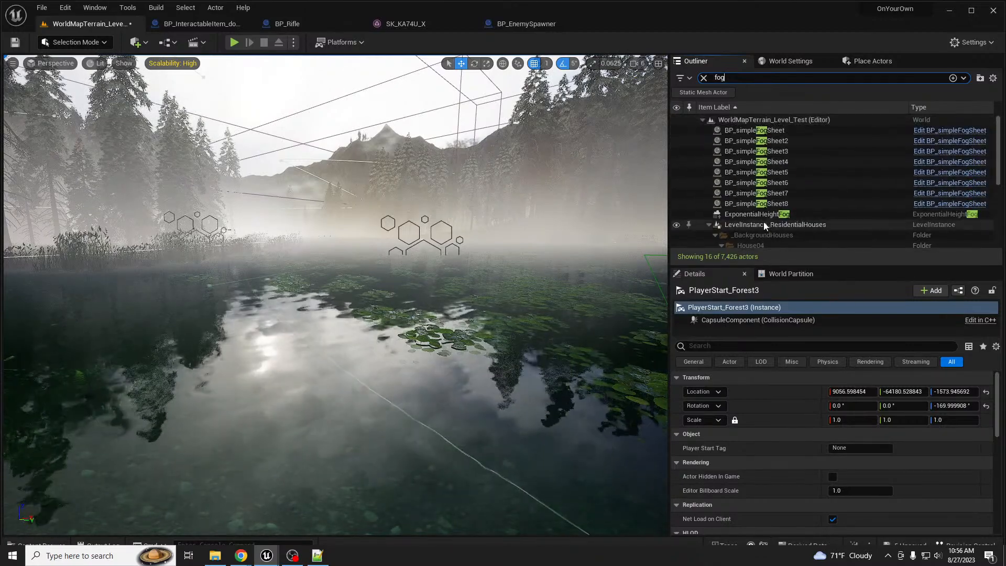
left_click(764, 214)
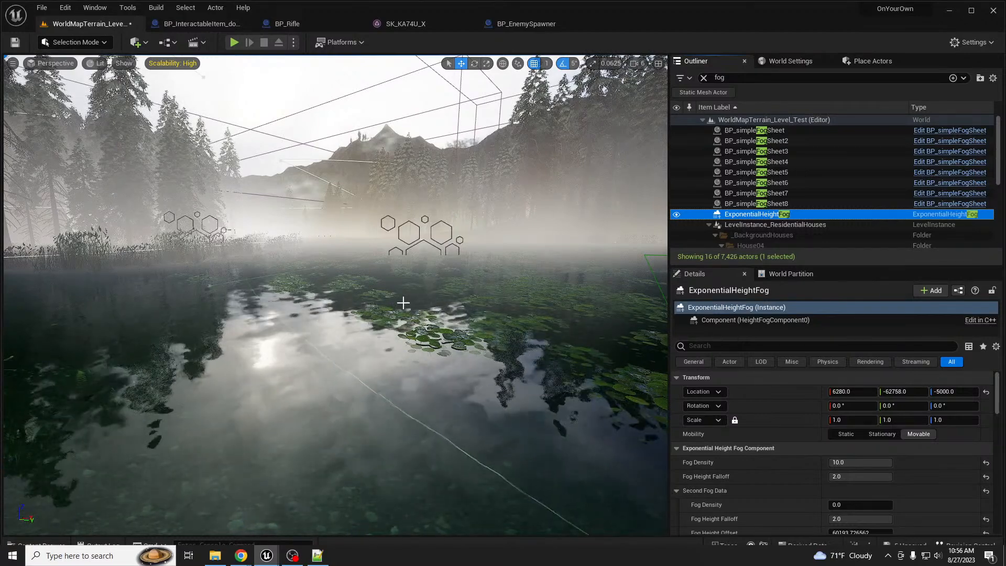
key("Delete")
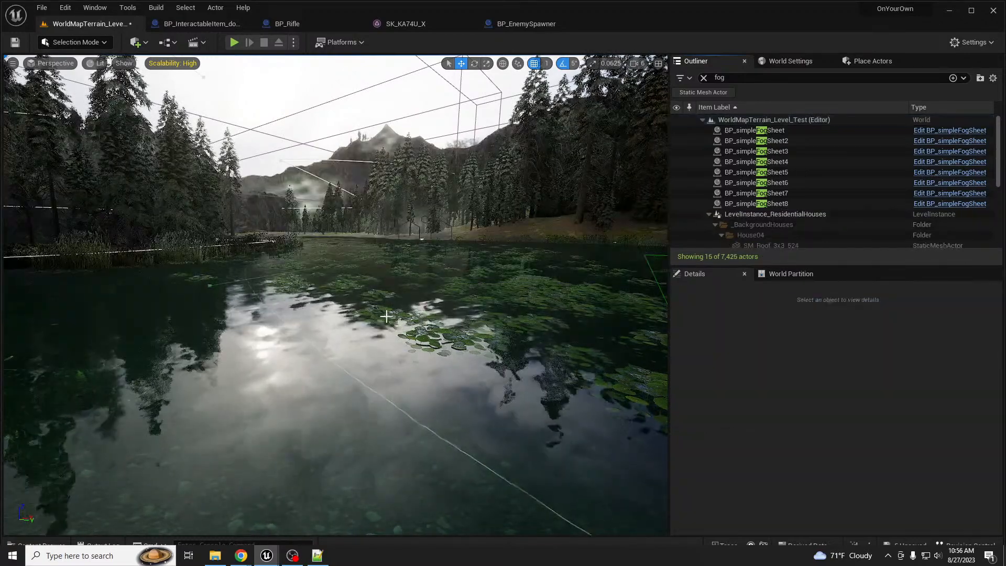
Select the HDRIBackdrop actor in the sky and delete it from the level
left_click(262, 107)
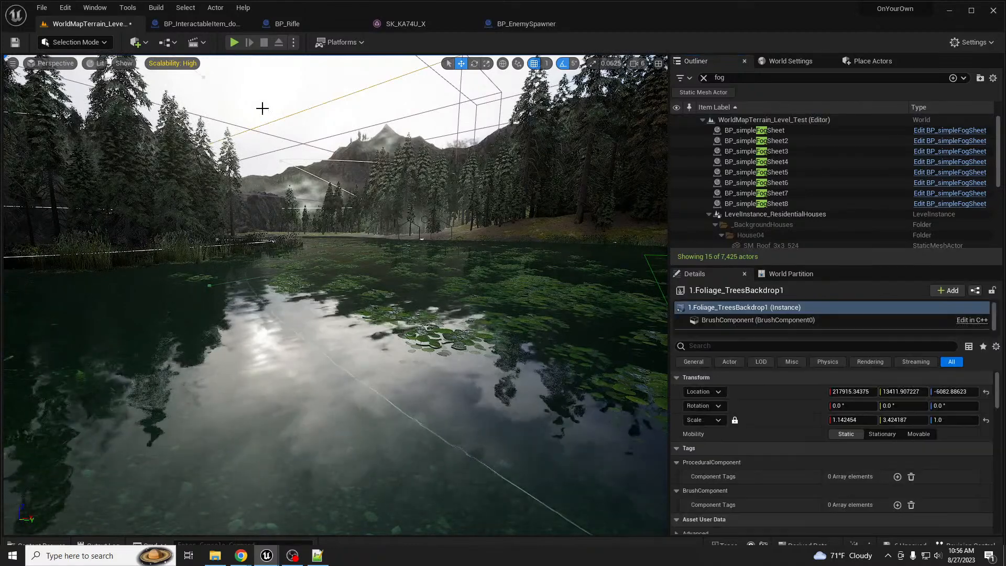
left_click(270, 97)
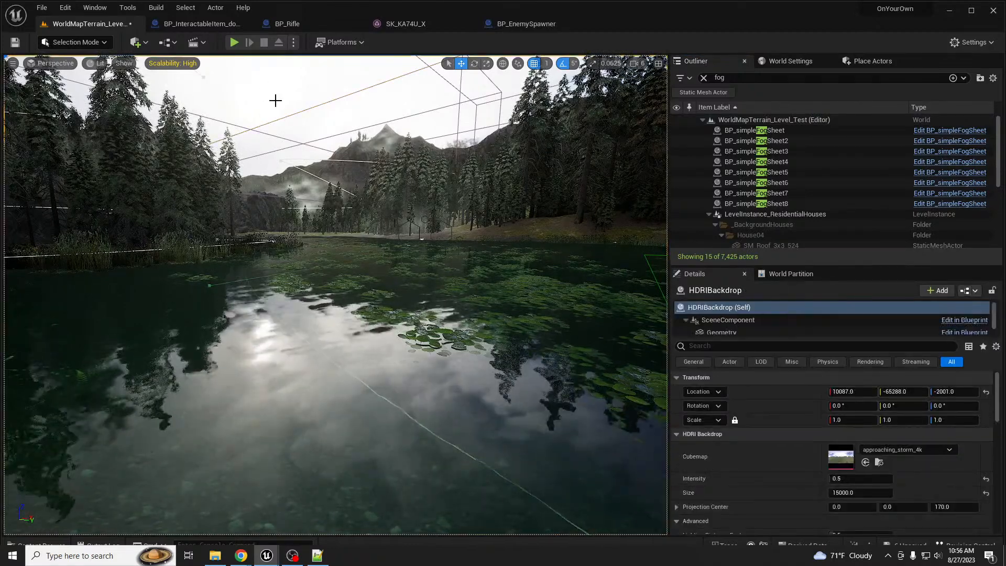
key("Delete")
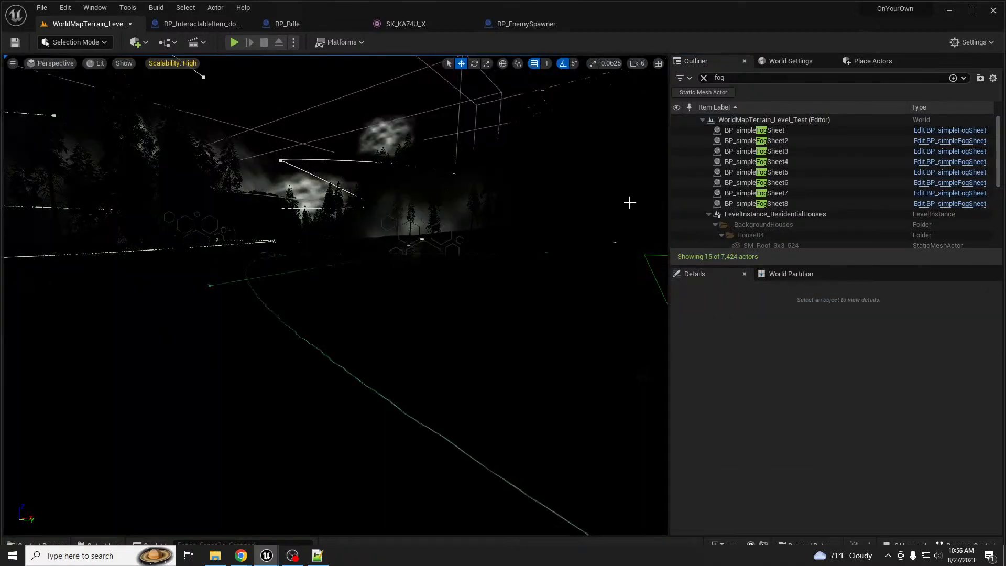
Search the actors for "sky", delete the SkyAtmosphere actor from the level, and clear the search
left_click(738, 78)
type("di")
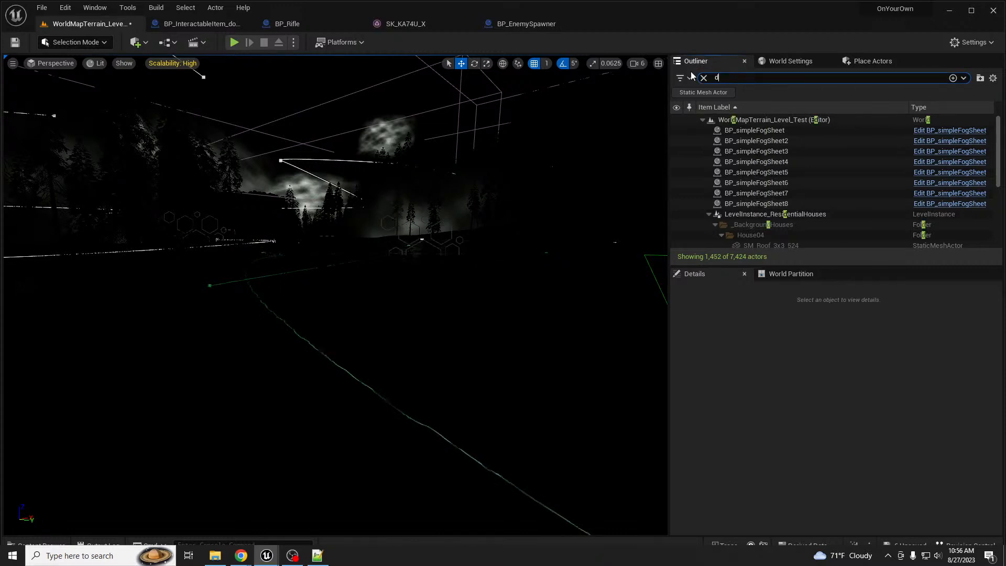
key("BackSpace")
key("BackSpace")
type("sky")
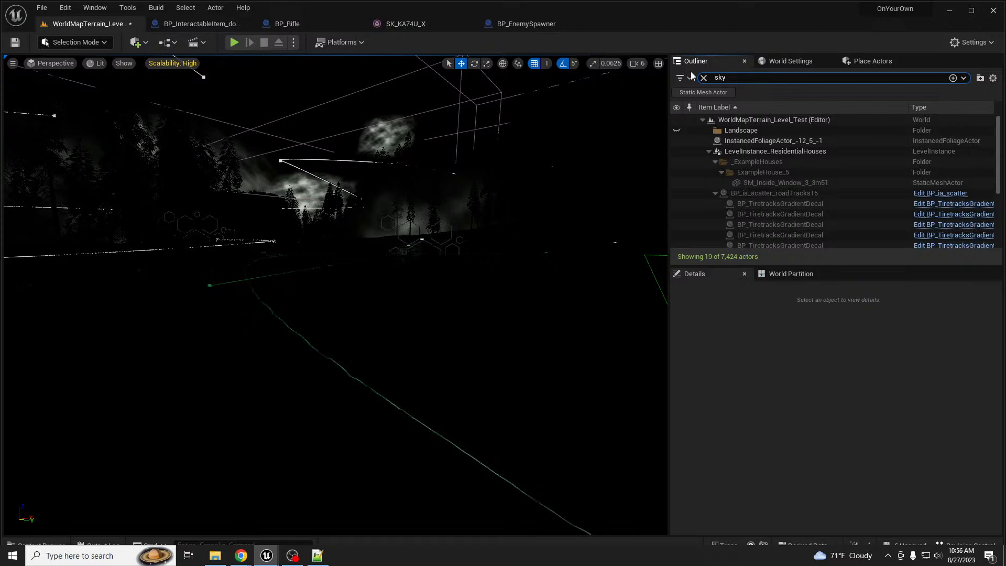
scroll(782, 175, "down", 5)
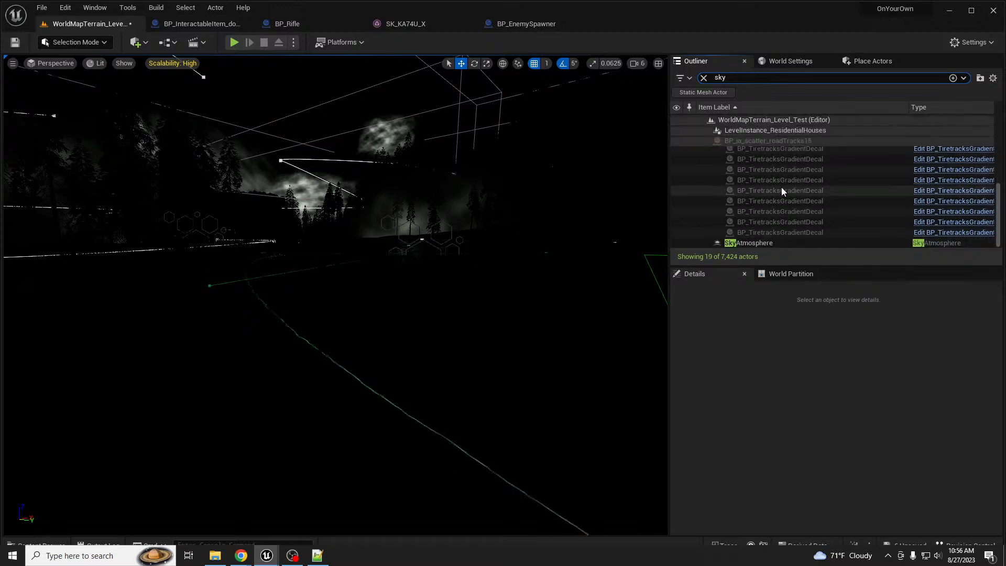
left_click(757, 243)
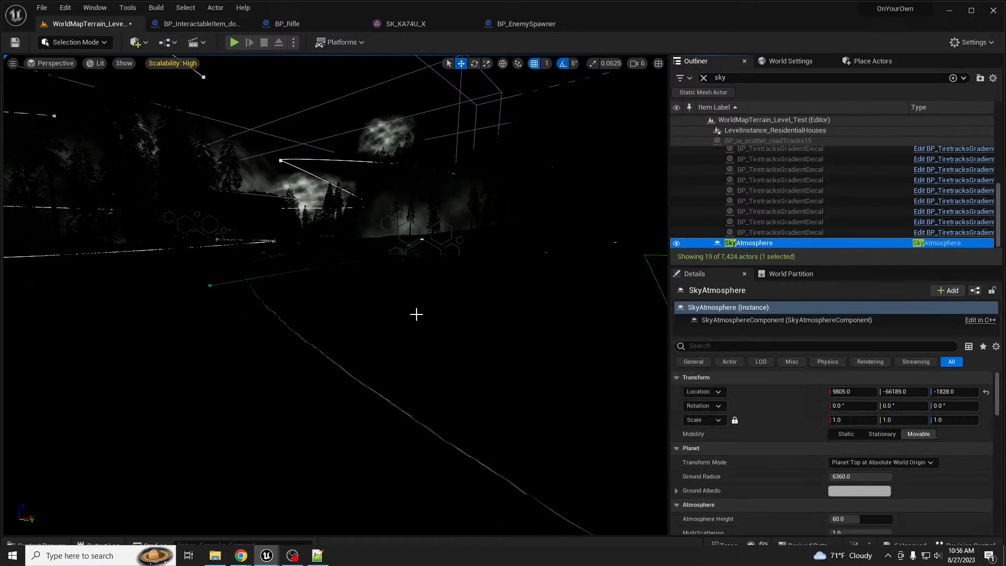
key("Delete")
double_click(720, 77)
key("BackSpace")
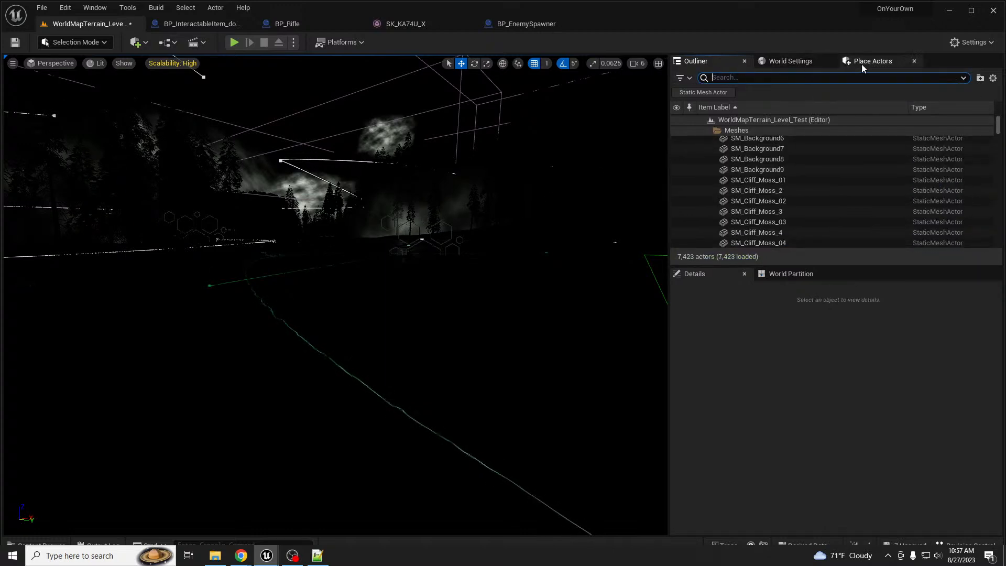
Search the placeable actors for "sky" and place BP_Sky_newV2 in the level by the lake
left_click(862, 64)
left_click(730, 77)
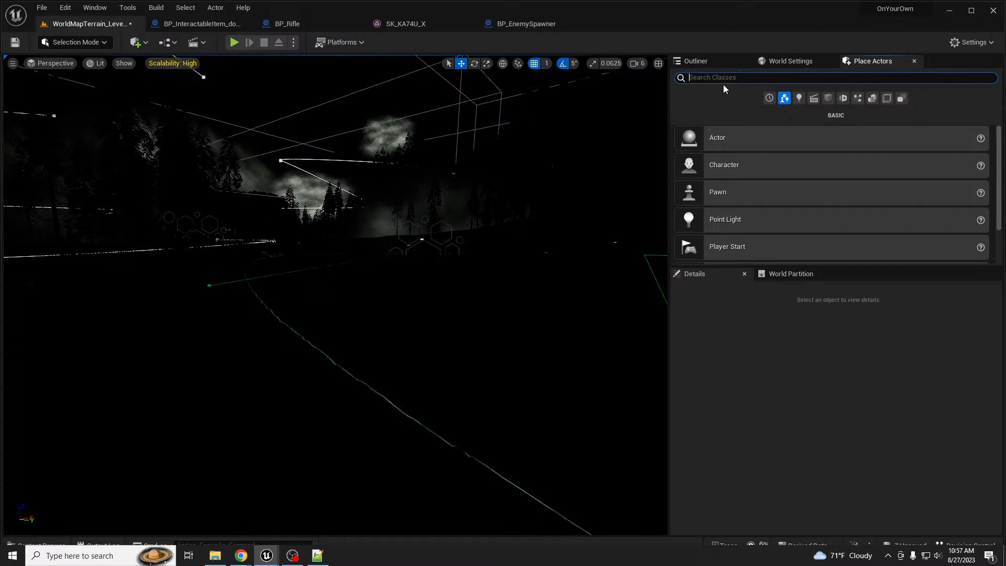
type("sky")
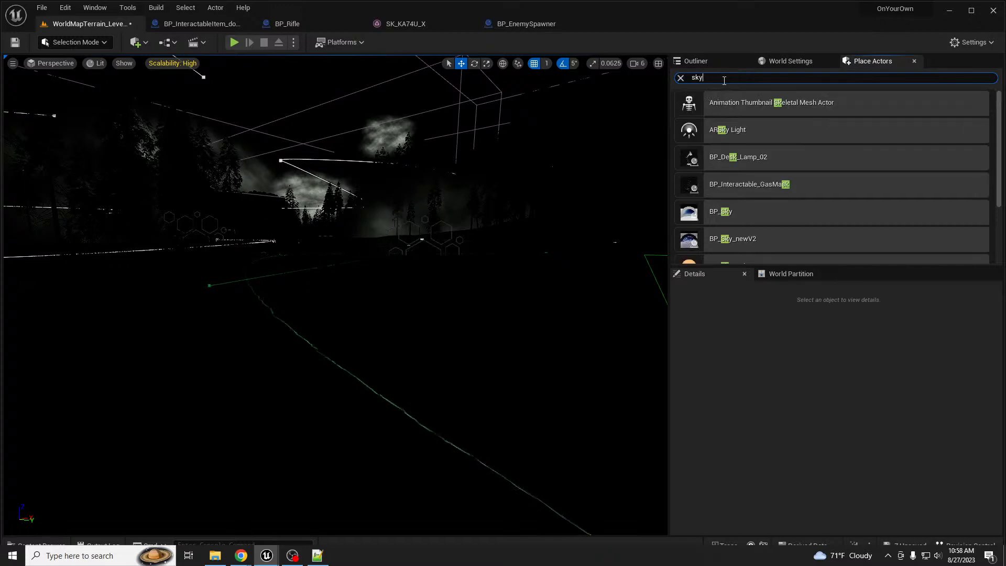
left_click_drag(720, 128, 120, 422)
key("s")
mouse_move(121, 423)
right_mouse_down()
mouse_move(42, 422)
mouse_move(121, 422)
right_mouse_up()
key("w")
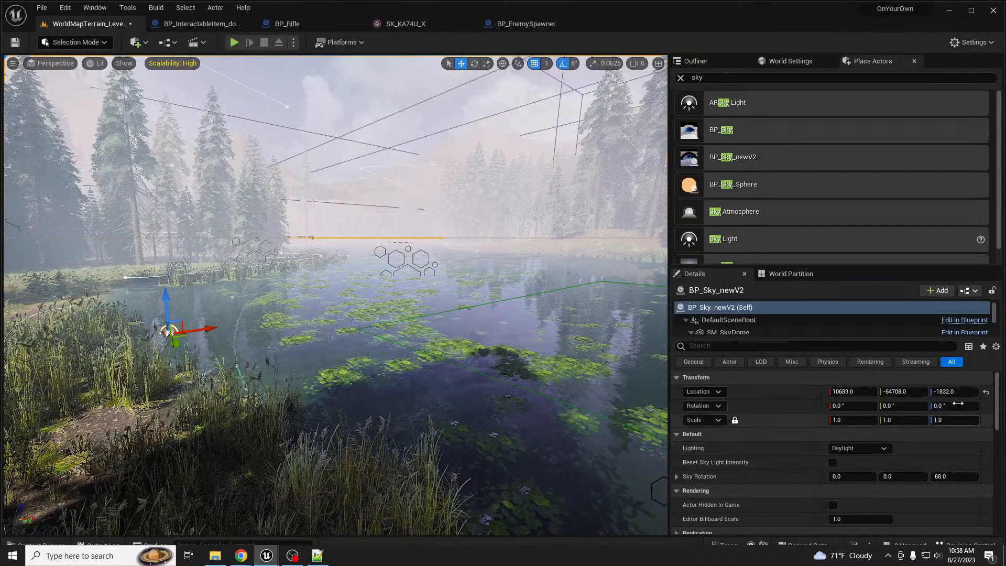
Try lowering the BP_Sky_newV2 actor to Z locations of -5000 and -10000
left_click(956, 392)
type("-5000")
key("Return")
type("-1000")
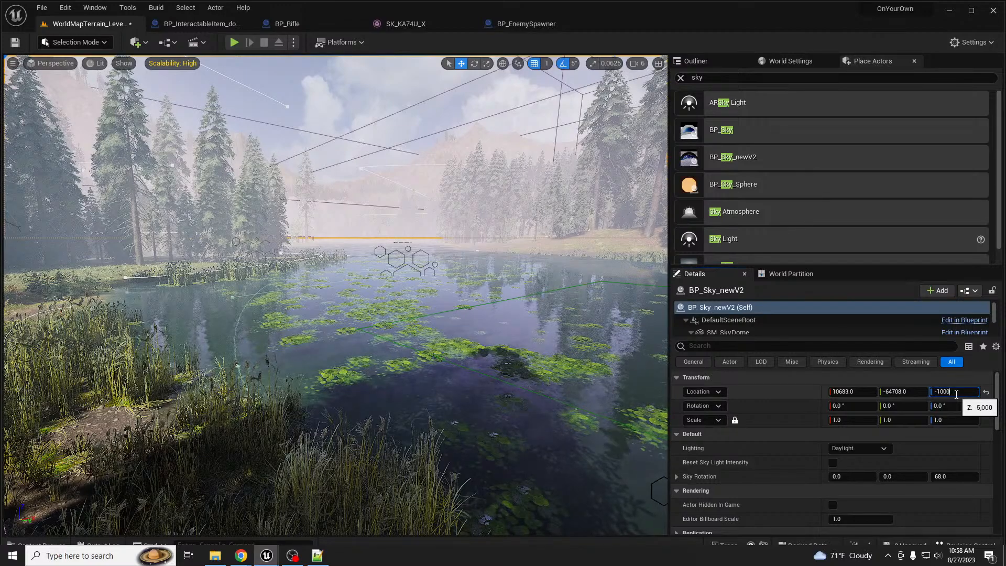
type("0")
key("Return")
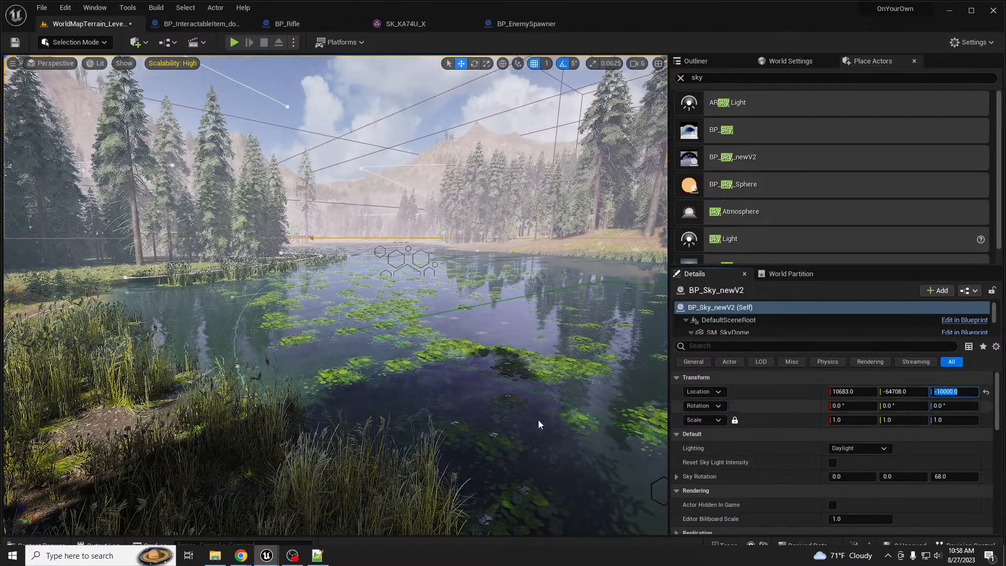
Check the haze over the lake, set BP_Sky_newV2's Z location to -15000, and deselect the actor
mouse_move(352, 360)
right_mouse_down()
mouse_move(298, 360)
mouse_move(366, 361)
right_mouse_up()
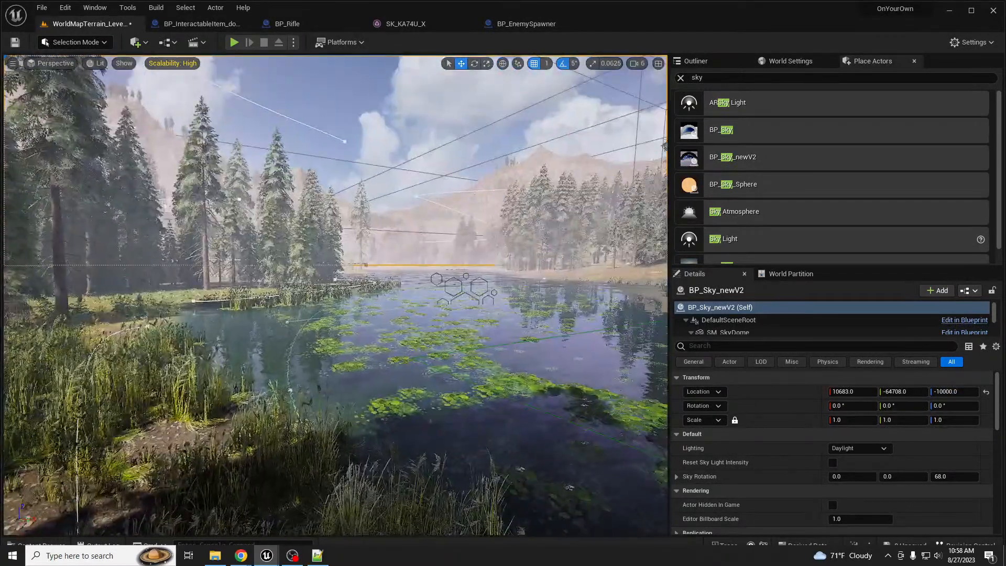
left_click(936, 391)
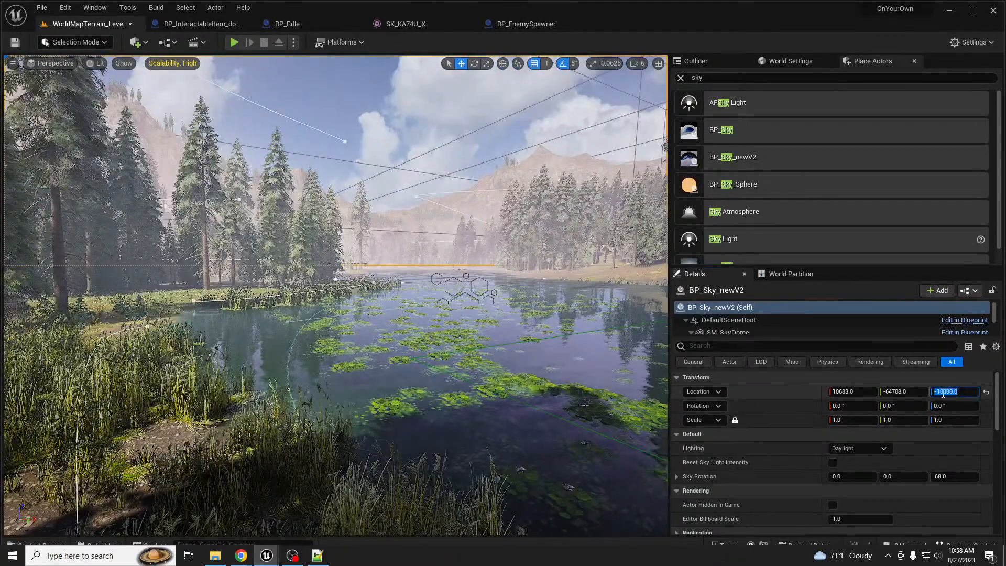
key("Delete")
type("5")
key("Return")
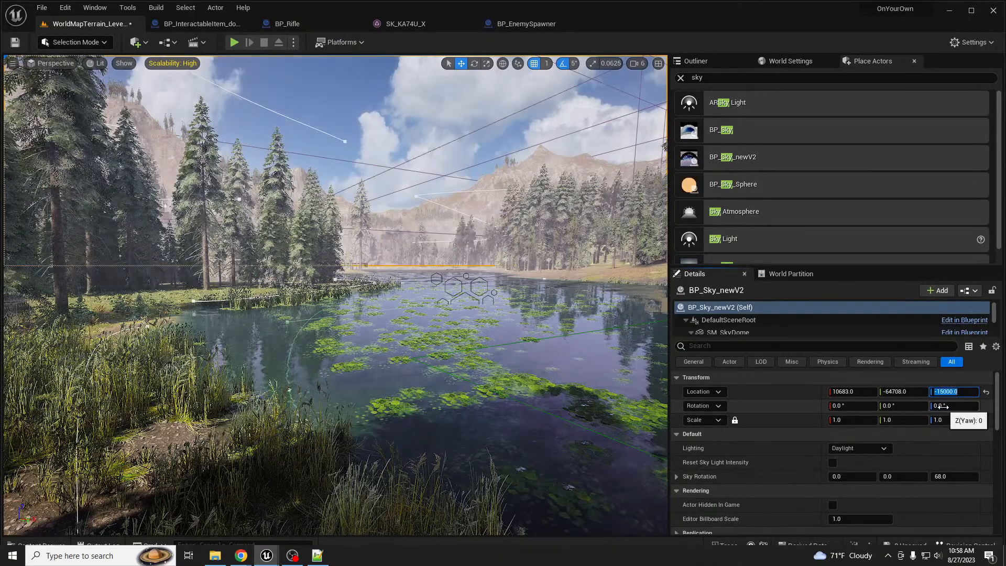
right_click_drag(635, 391, 458, 343)
key("Escape")
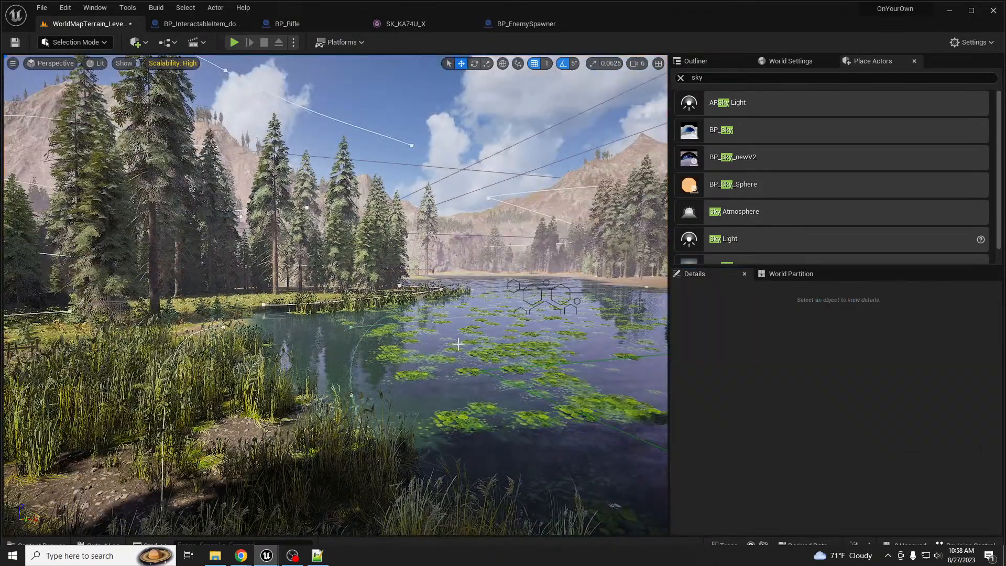
Fly from the lake up over the mountainsides to examine the terrain and forest under the new sky
right_click_drag(320, 389, 257, 386)
key("w")
key("s")
key("s")
key("s")
right_click_drag(335, 295, 283, 254)
key("s")
key("w")
scroll(336, 295, "up", 3)
scroll(335, 295, "up", 2)
right_click_drag(362, 396, 362, 393)
key("s")
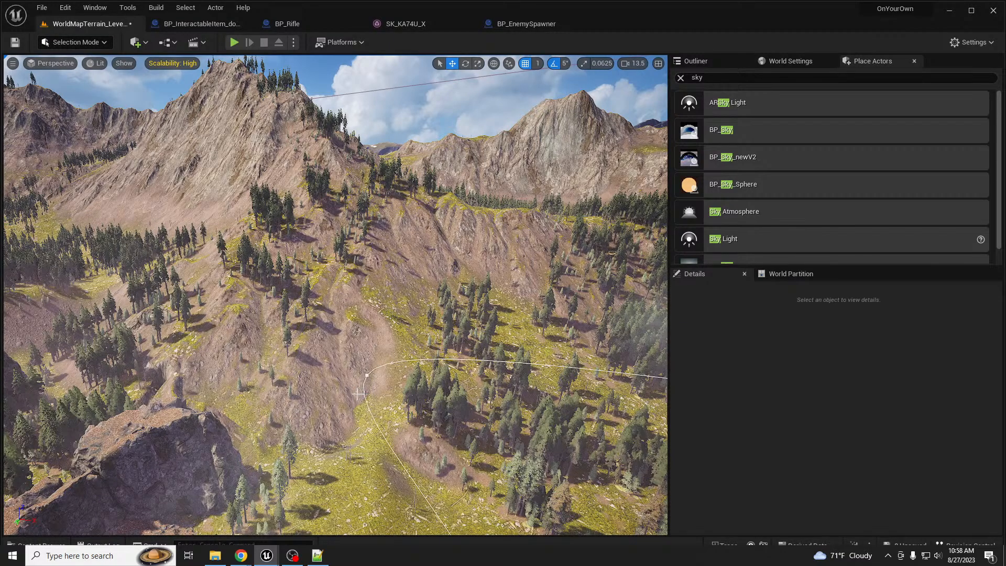
Survey the valley, ridges and distant haze from above to judge the new sky's lighting and fog
right_click_drag(363, 292, 537, 300)
key("s")
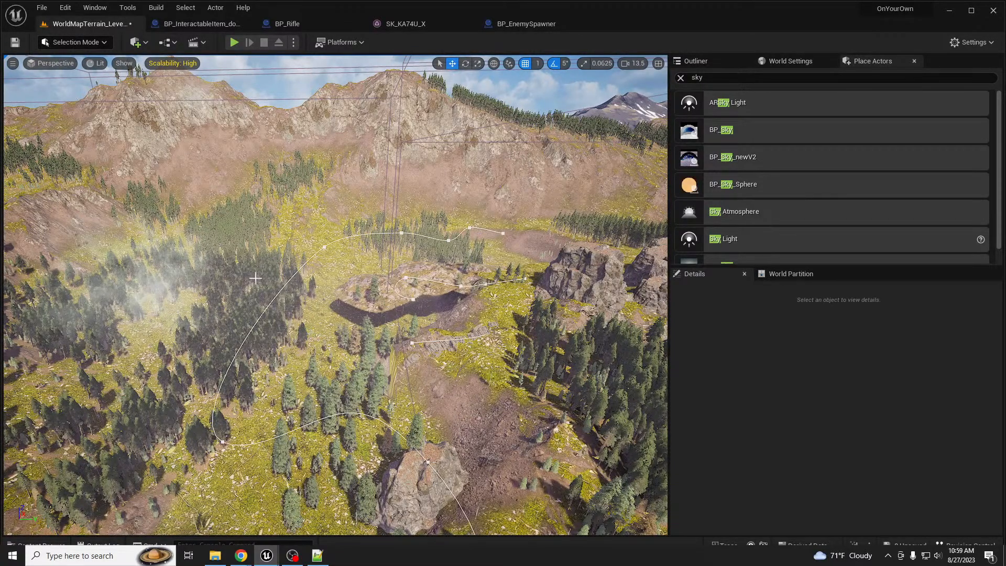
key("a")
right_click_drag(379, 258, 458, 256)
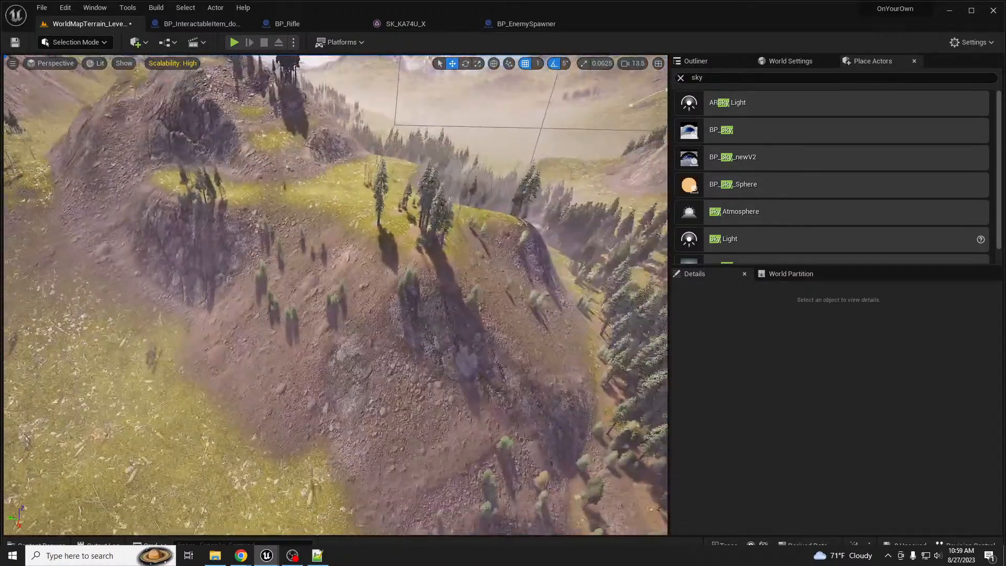
right_click_drag(314, 247, 312, 247)
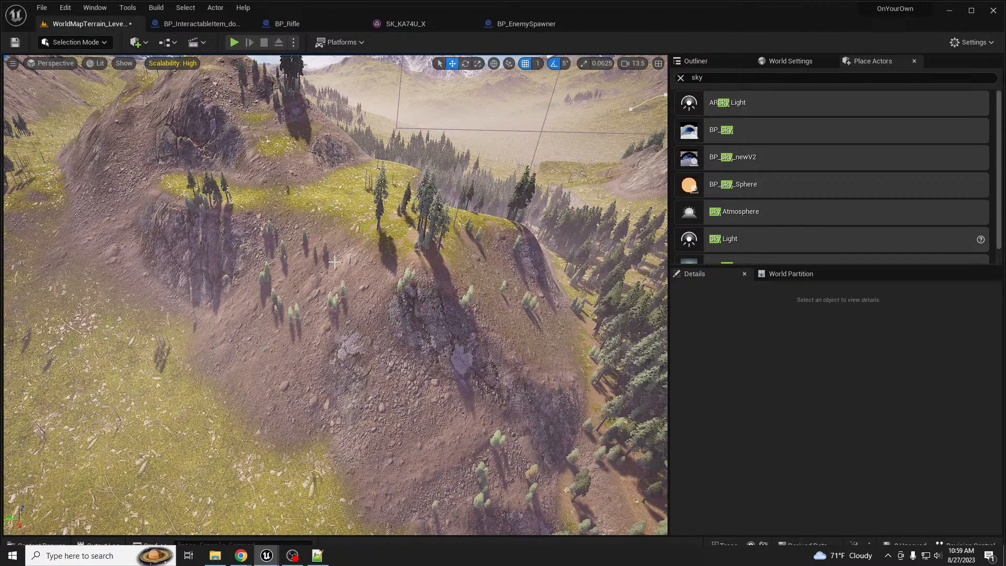
Select the lake's BP_WaterBody_V8 actor and set its Water Level to -1836, matching its Z location
right_click_drag(322, 350, 288, 321)
key("w")
scroll(524, 272, "up", 3)
left_click(289, 313)
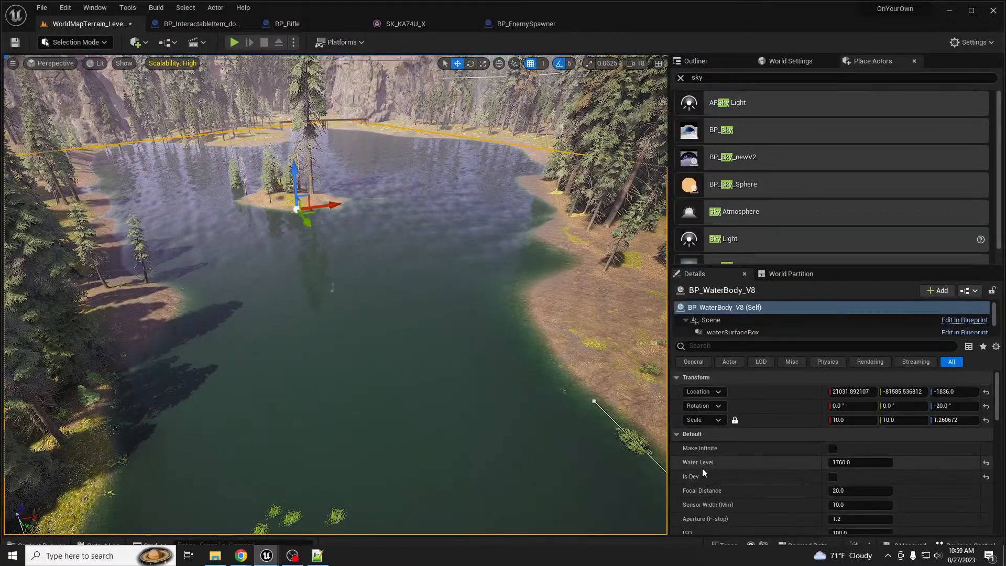
left_click(953, 392)
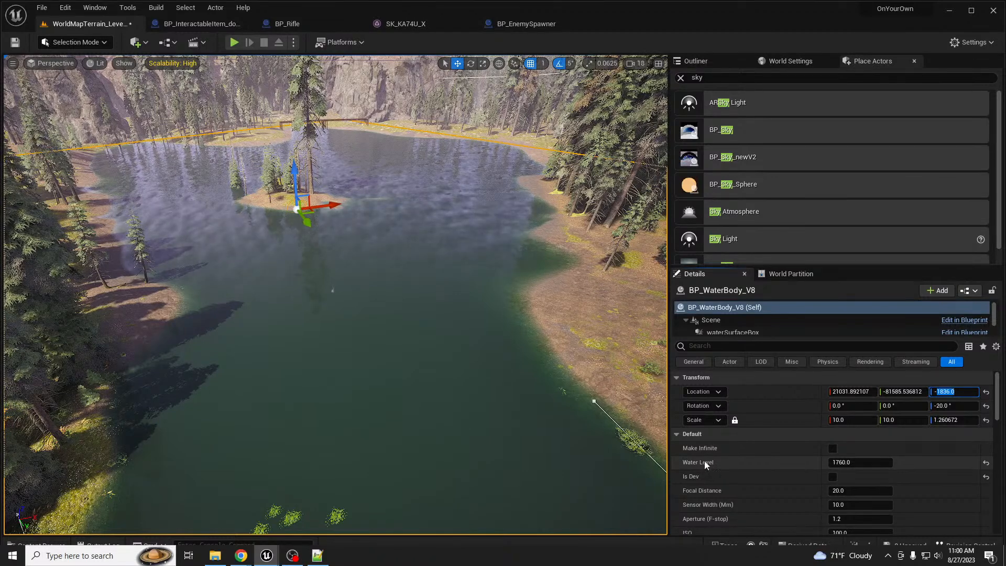
key("ctrl+c")
left_click(859, 463)
key("ctrl+v")
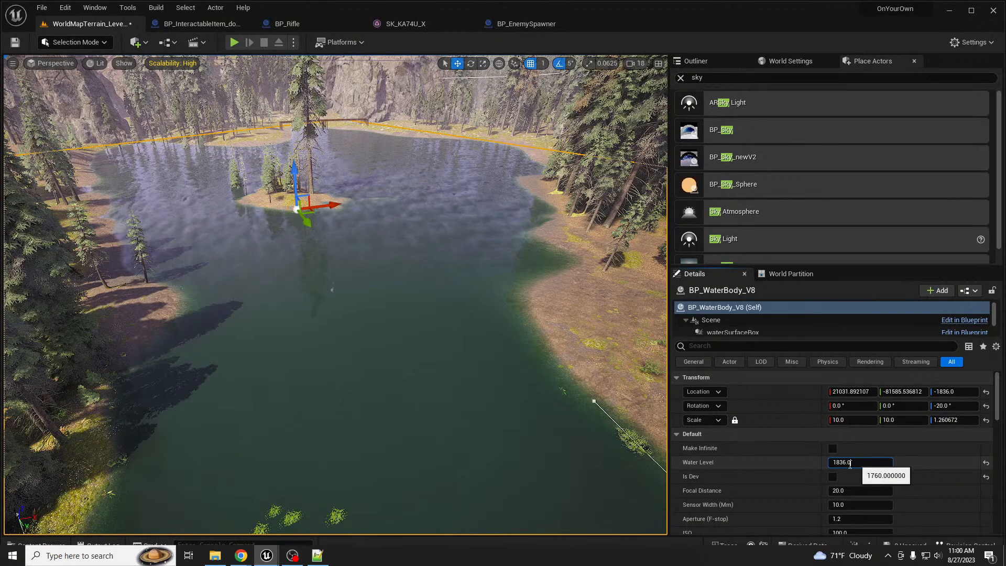
type("-")
key("Return")
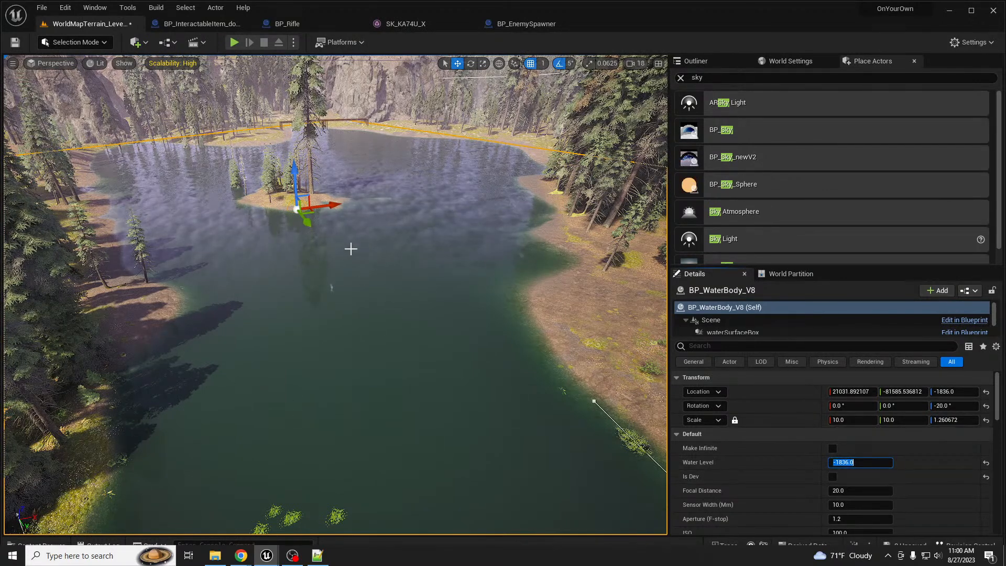
Play the level and walk past the fence and through the reeds to the lake shore
right_click_drag(449, 257, 457, 278)
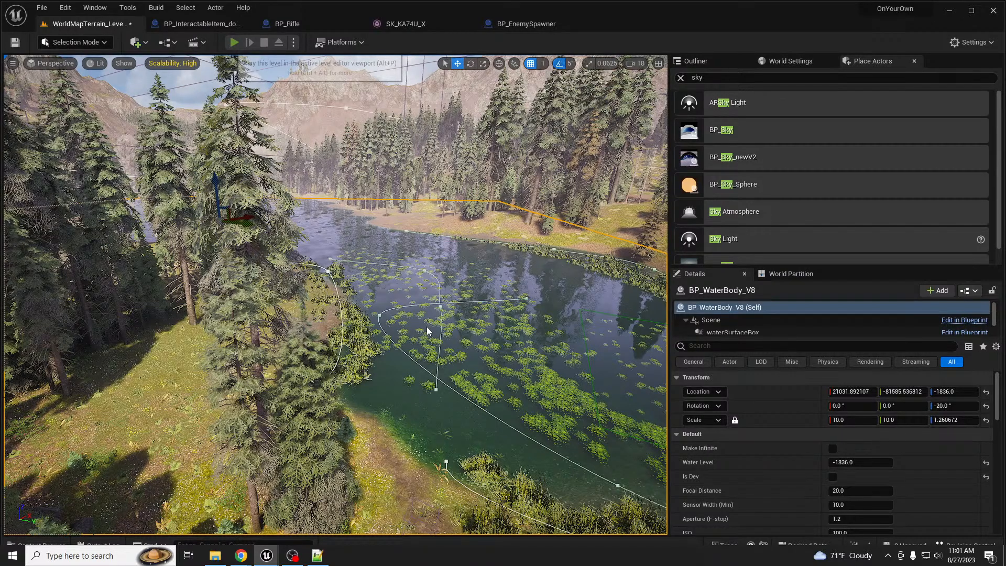
key("alt+p")
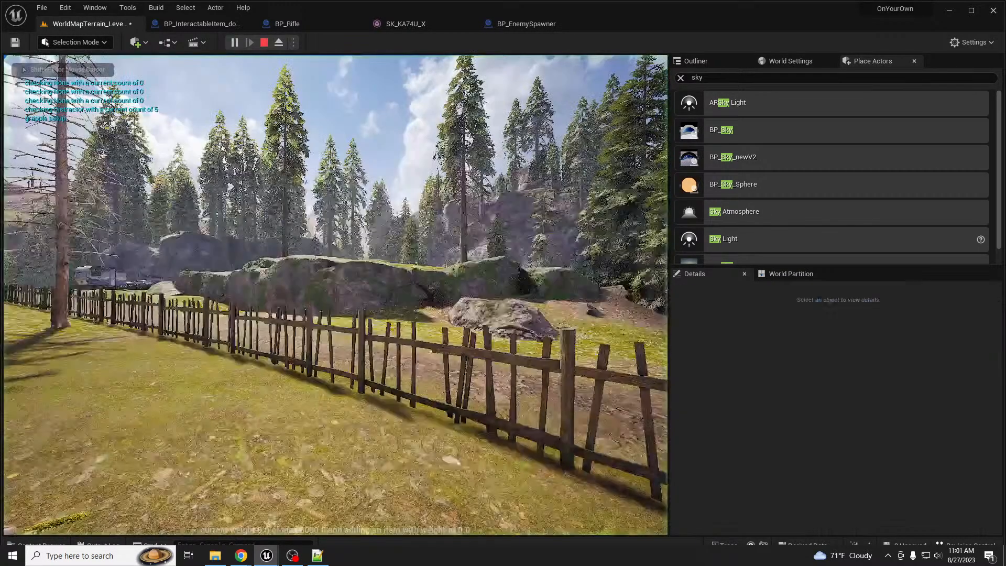
key("w")
key("w")
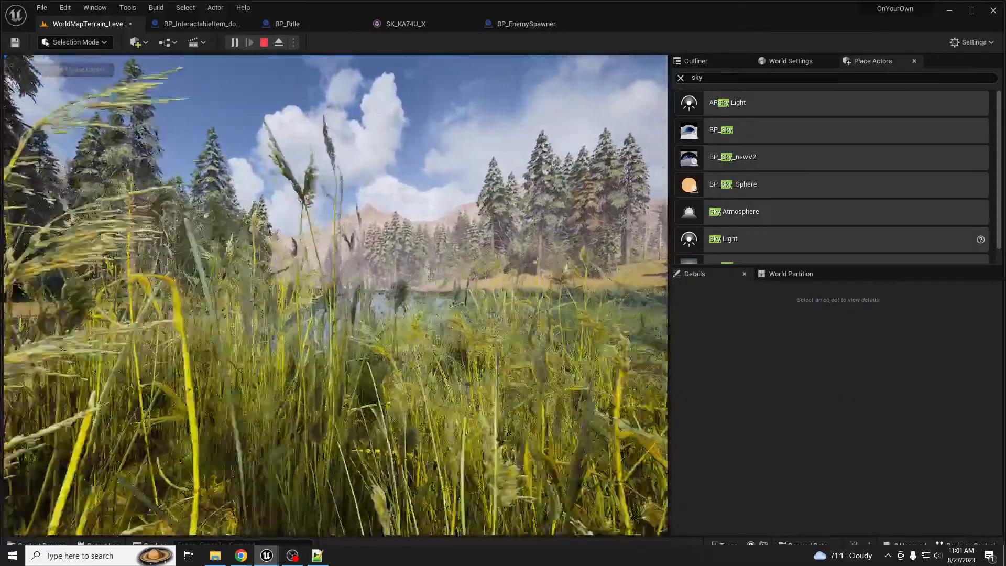
key("w")
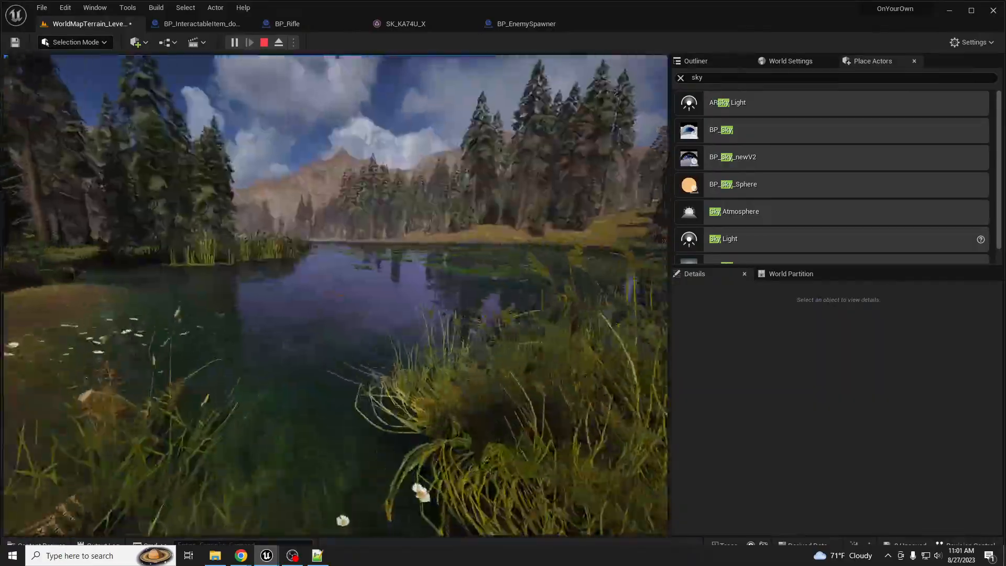
Wade into the lake to inspect the waterline and underwater view, return to the grassy shore path, and end the play session
key("w")
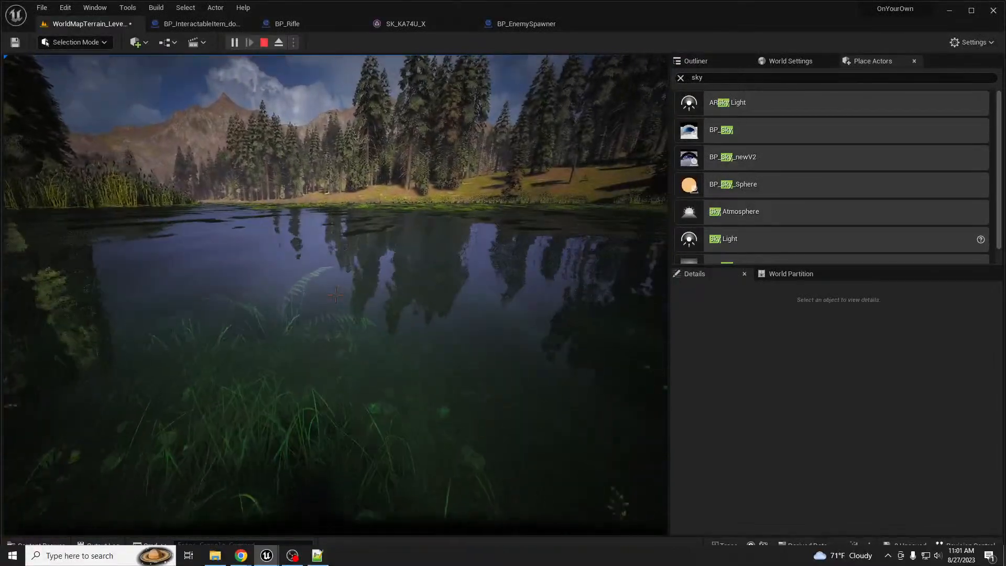
key("w")
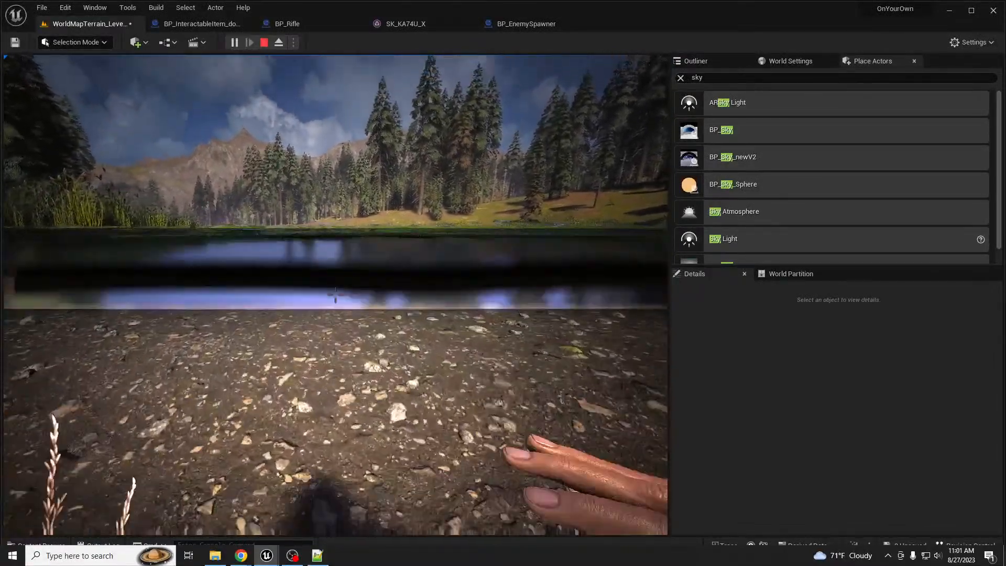
key("w")
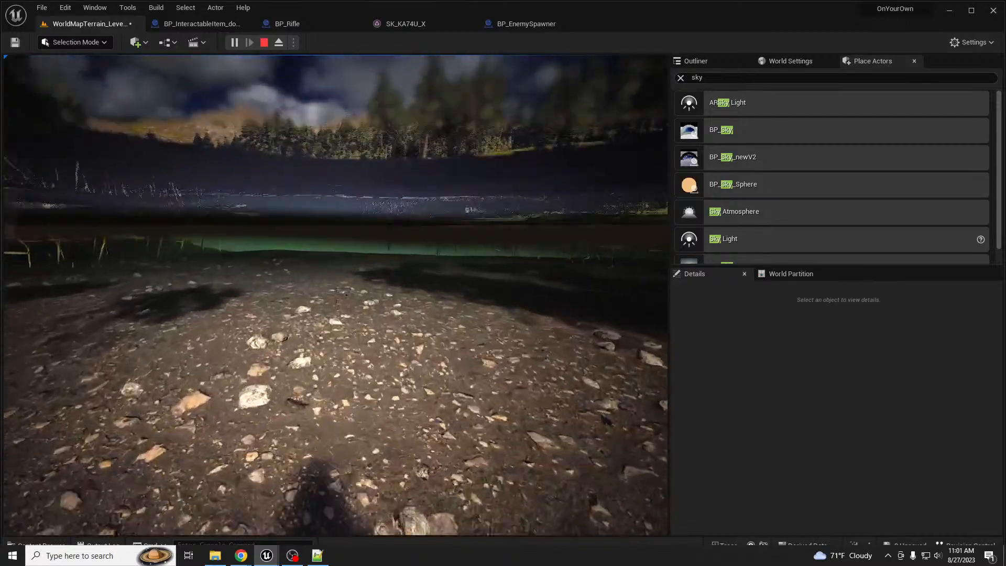
key("w")
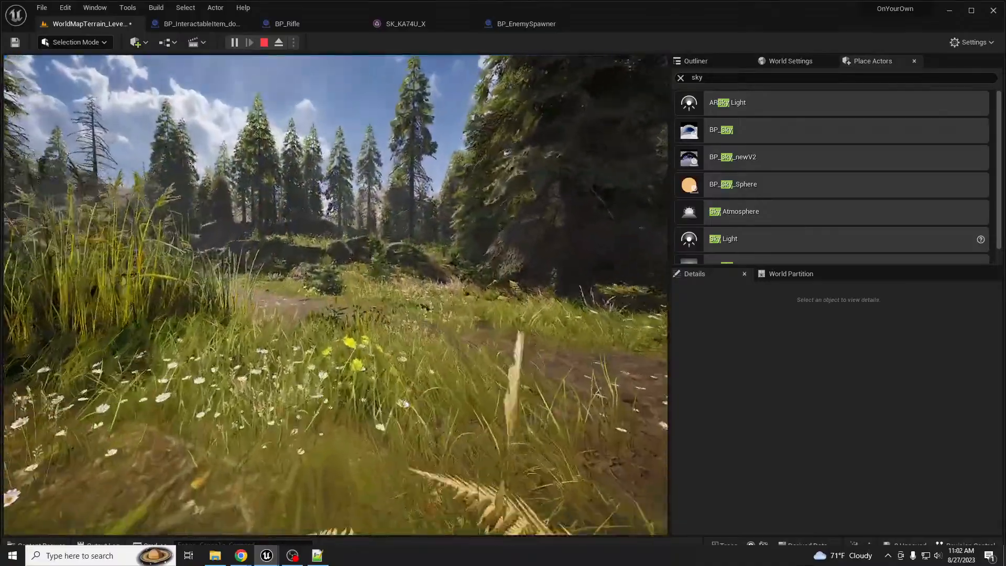
key("w")
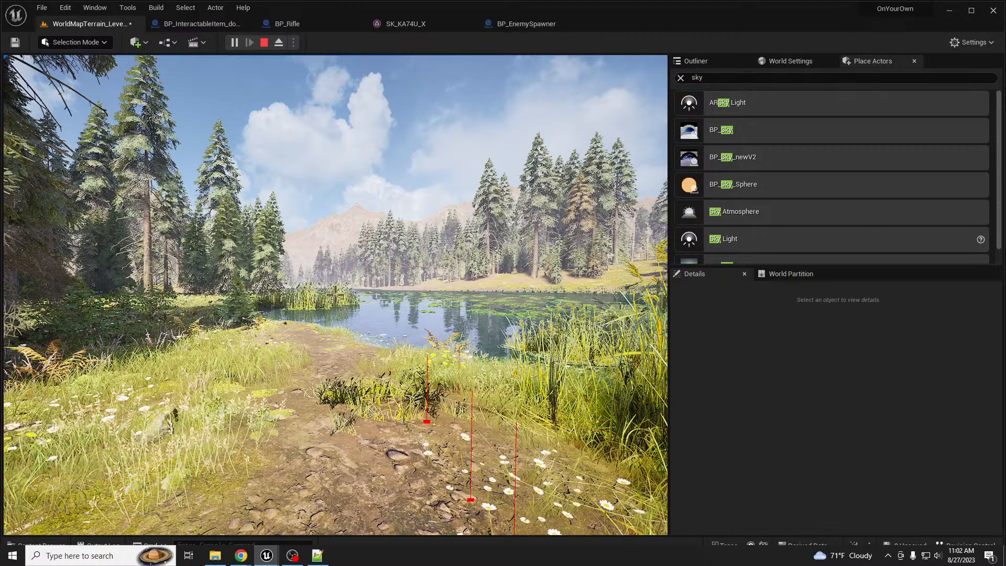
key("Escape")
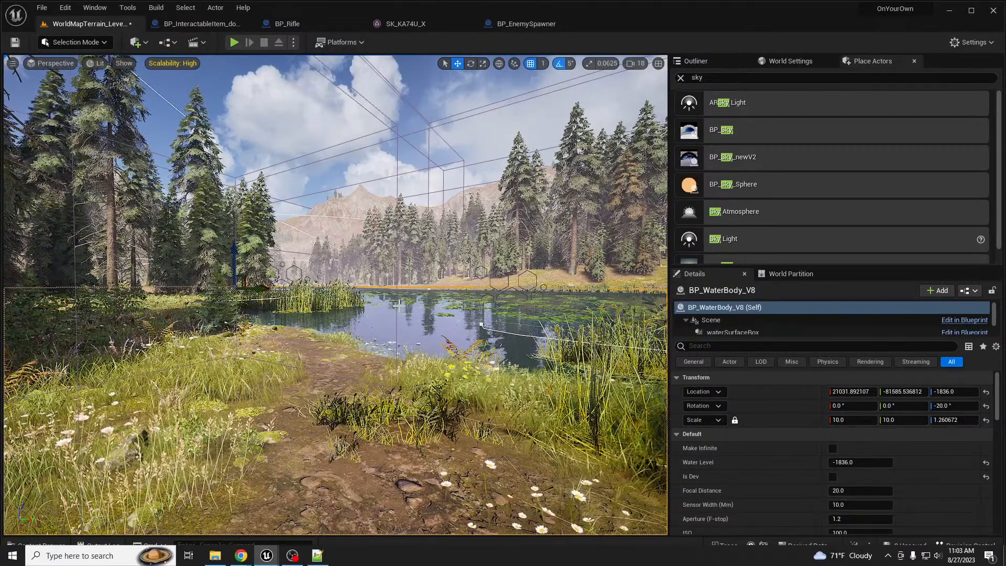
Fly below the lake surface with BP_WaterBody_V8's Is Dev option enabled to examine the underwater look, and switch the option back off
right_click_drag(398, 306, 386, 357)
key("w")
scroll(385, 321, "down", 3)
key("s")
key("w")
left_click(832, 476)
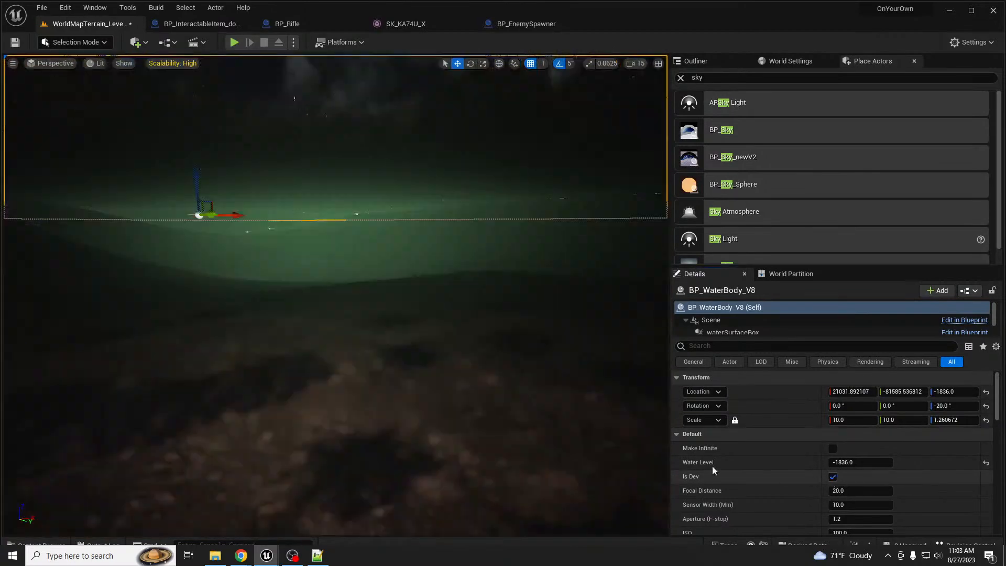
right_click_drag(475, 417, 400, 424)
scroll(414, 421, "down", 1)
key("s")
left_click(832, 476)
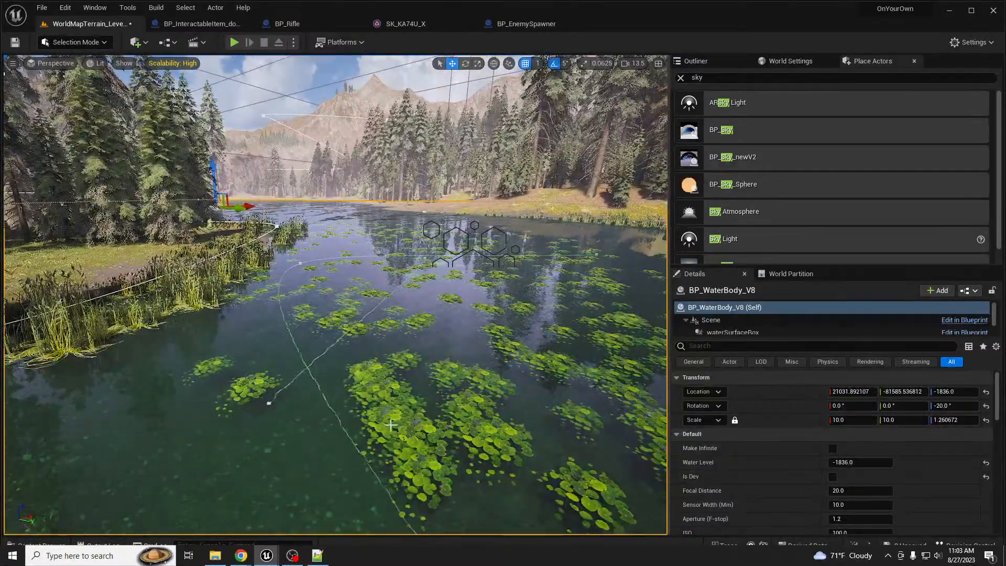
Select the reed scatter on the near shore and inspect the lake bed and lily pads from below and above the surface
left_click(181, 277)
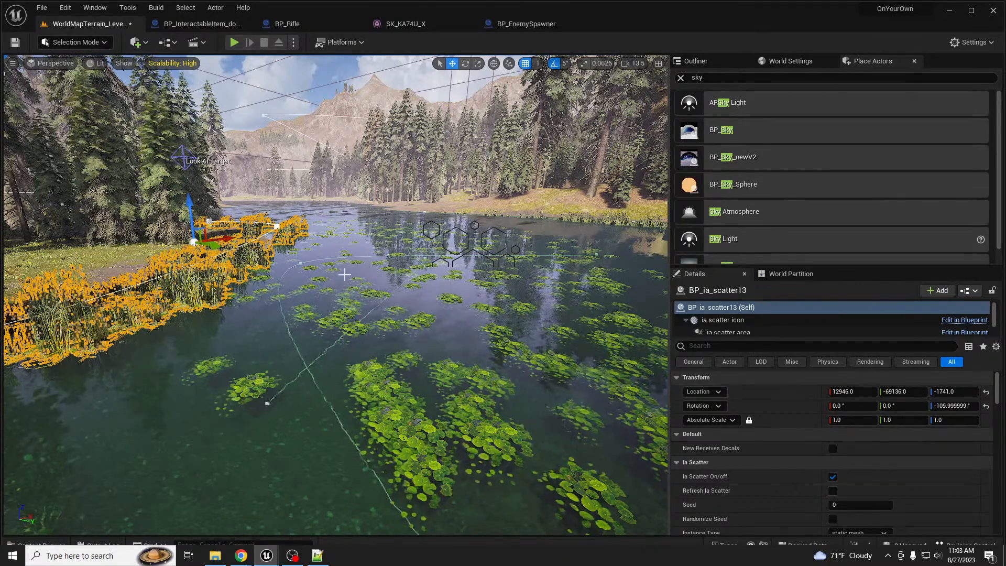
right_click_drag(394, 342, 441, 343)
key("w")
scroll(394, 343, "down", 2)
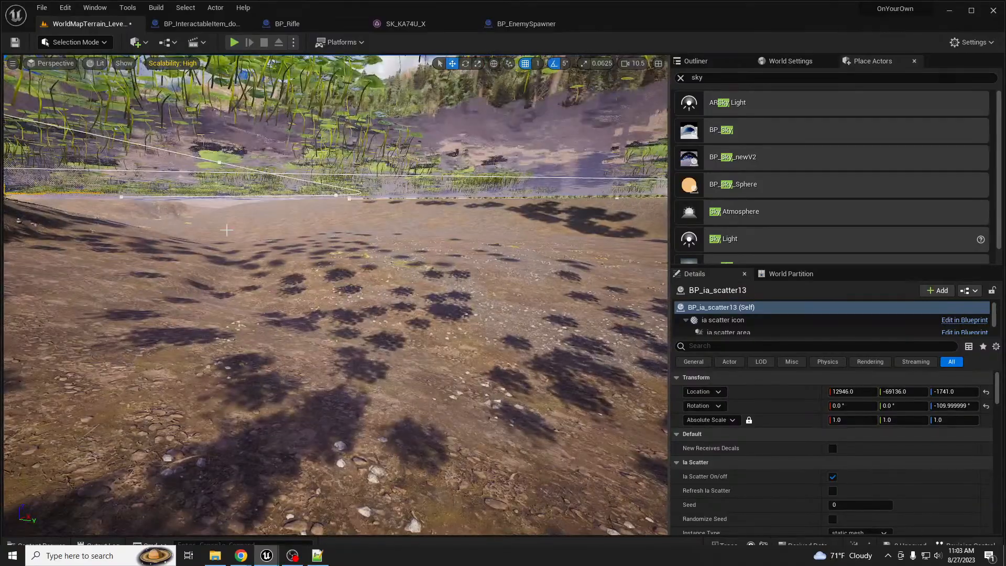
right_click_drag(213, 223, 188, 243)
key("s")
key("w")
right_click_drag(315, 285, 322, 305)
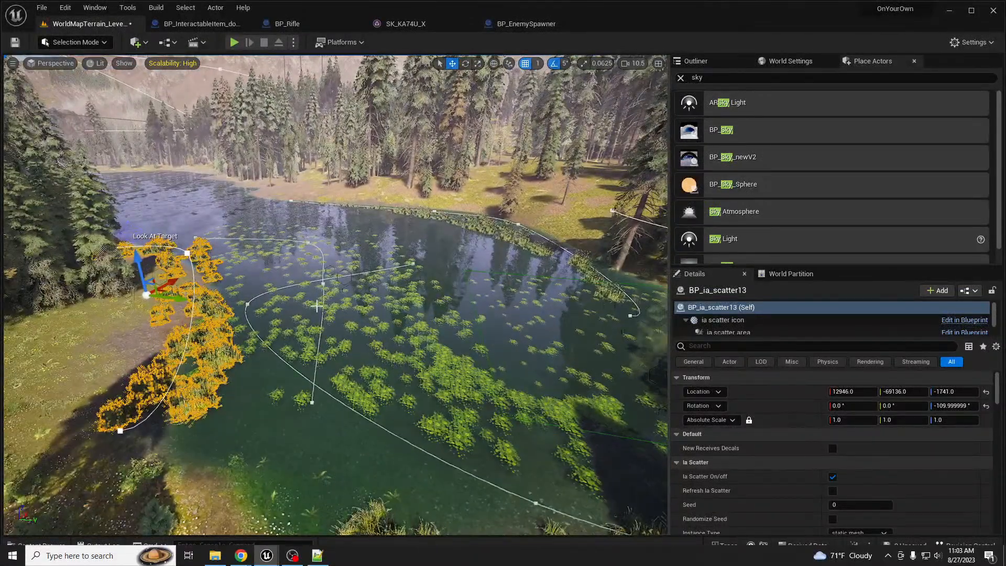
Select the water body, the lily pad scatter and the reed scatters on both shores one by one to examine their coverage
left_click(316, 306)
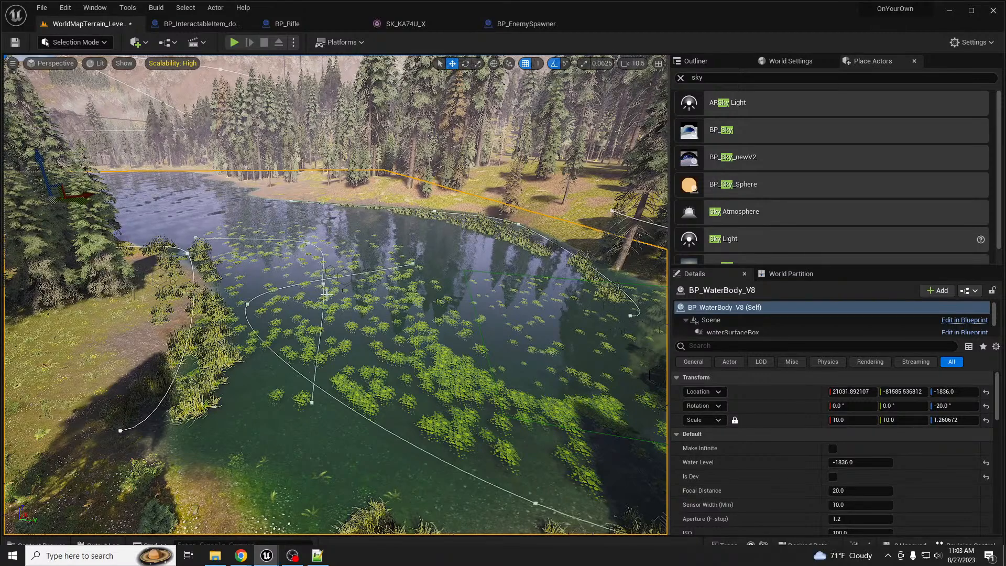
left_click(438, 367)
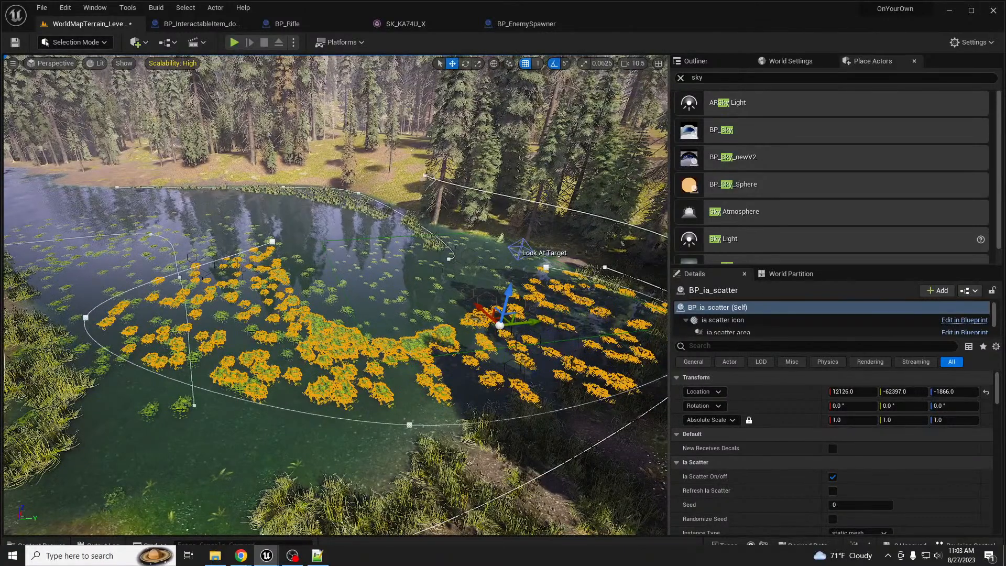
left_click(361, 207)
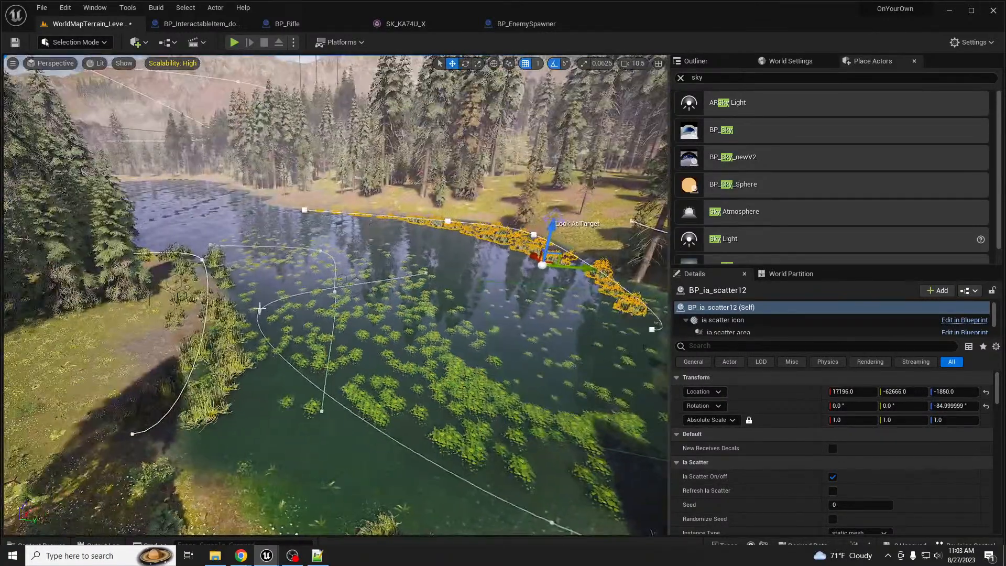
left_click(215, 317)
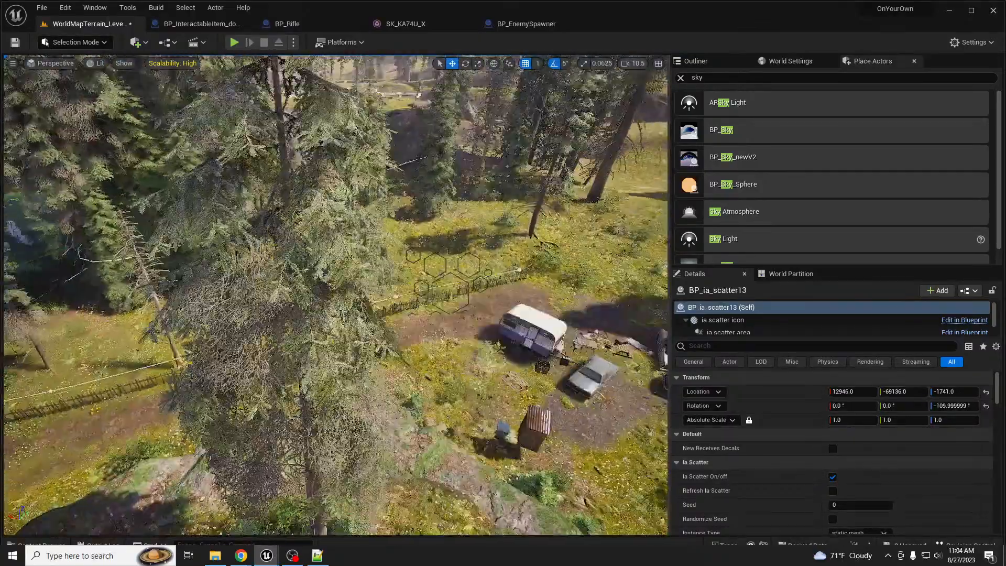
Fly over the forest and the valley to examine the scenery under the new sky
key("w")
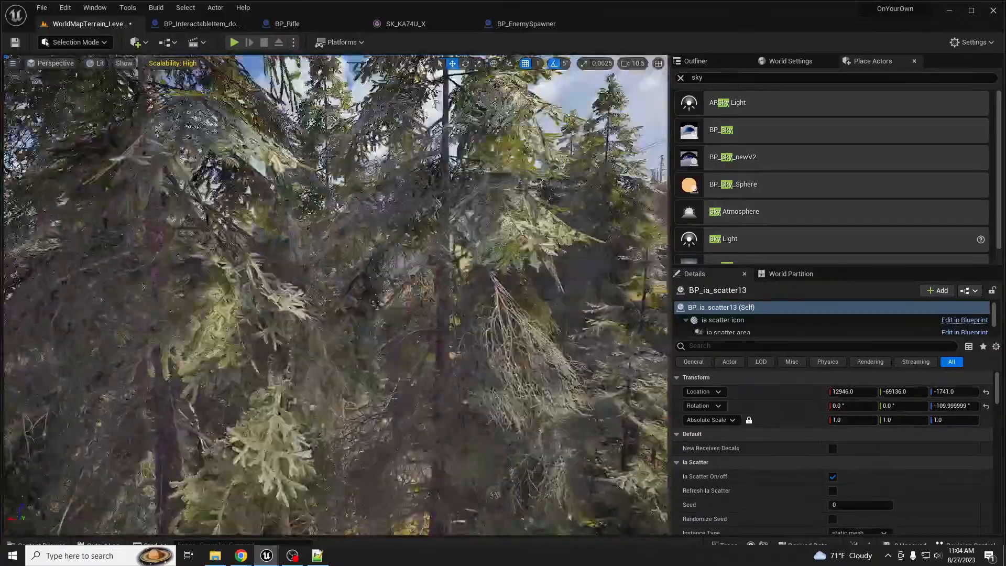
key("w")
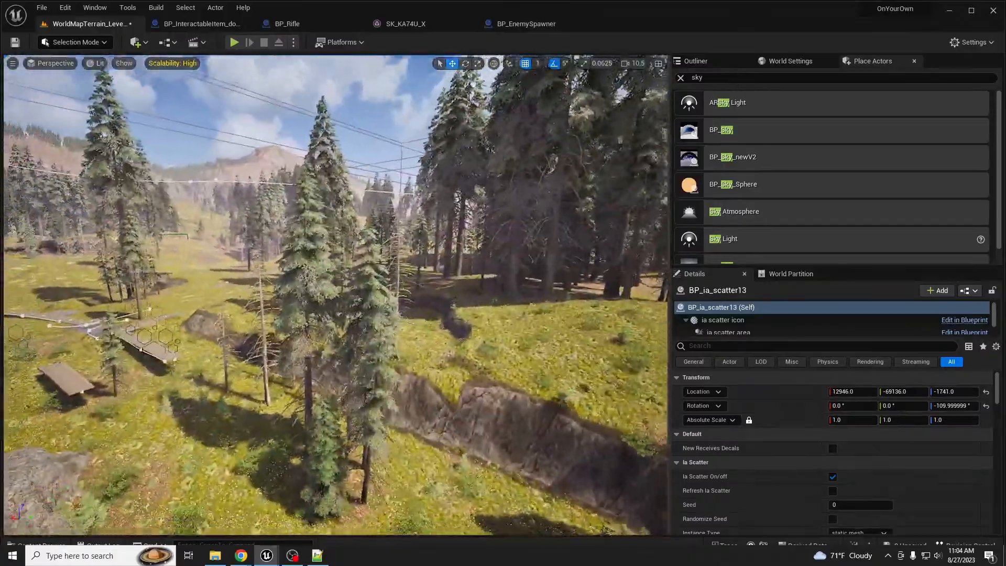
key("w")
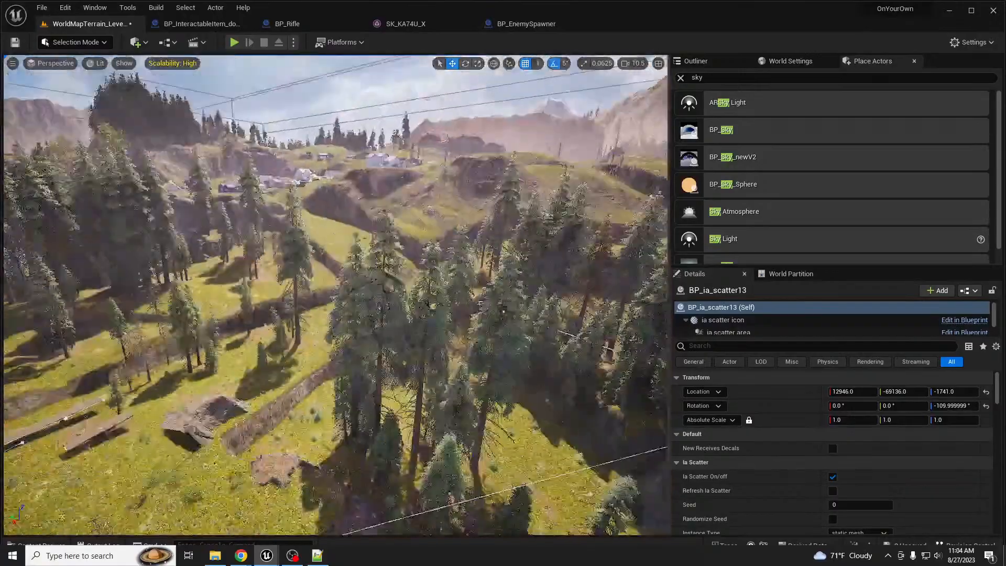
key("w")
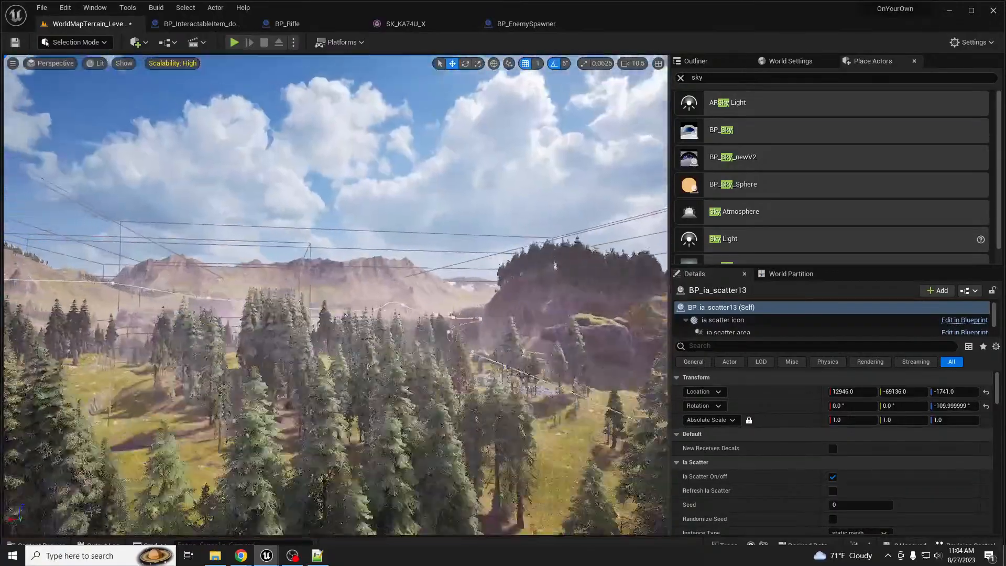
scroll(336, 296, "up", 3)
key("w")
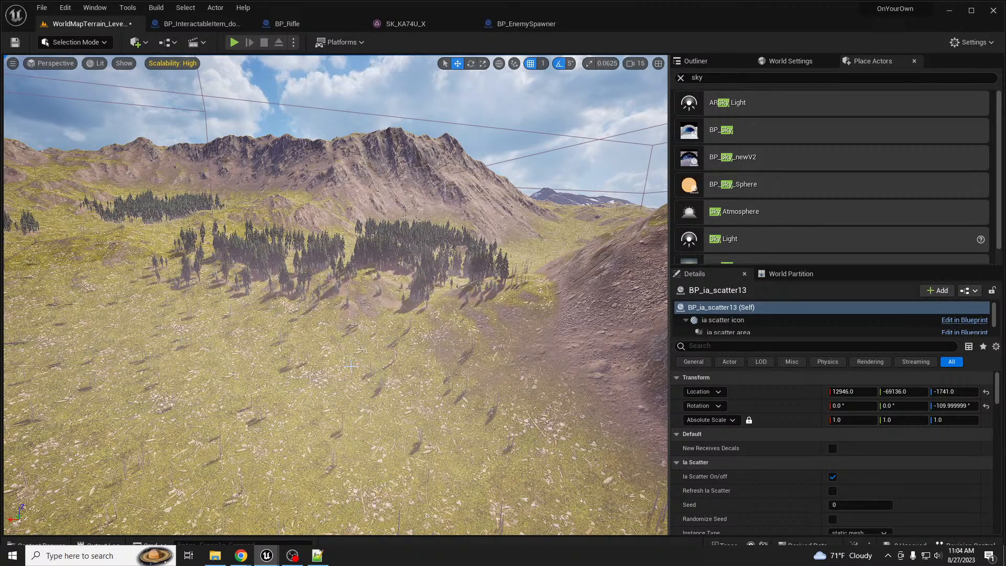
Survey the rocky mountain slopes, ridges and tree patches from the air to examine the terrain shapes
right_click_drag(335, 295, 631, 336)
key("w")
scroll(335, 295, "up", 6)
right_click_drag(431, 316, 445, 315)
key("d")
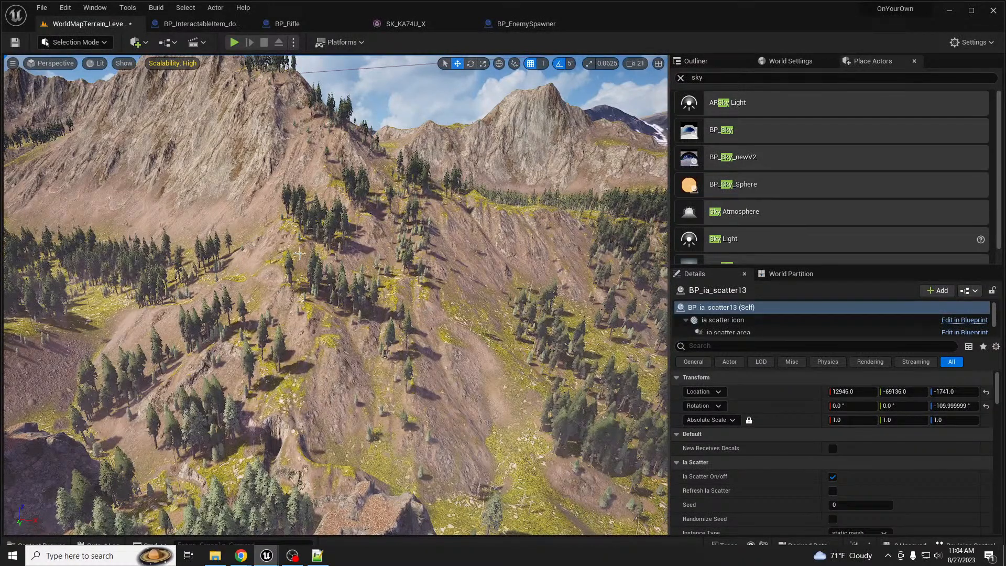
mouse_move(421, 396)
right_mouse_down()
mouse_move(397, 407)
mouse_move(340, 400)
mouse_move(291, 373)
mouse_move(196, 384)
mouse_move(179, 402)
mouse_move(142, 399)
mouse_move(427, 386)
right_mouse_up()
key("d")
key("s")
key("w")
key("s")
key("w")
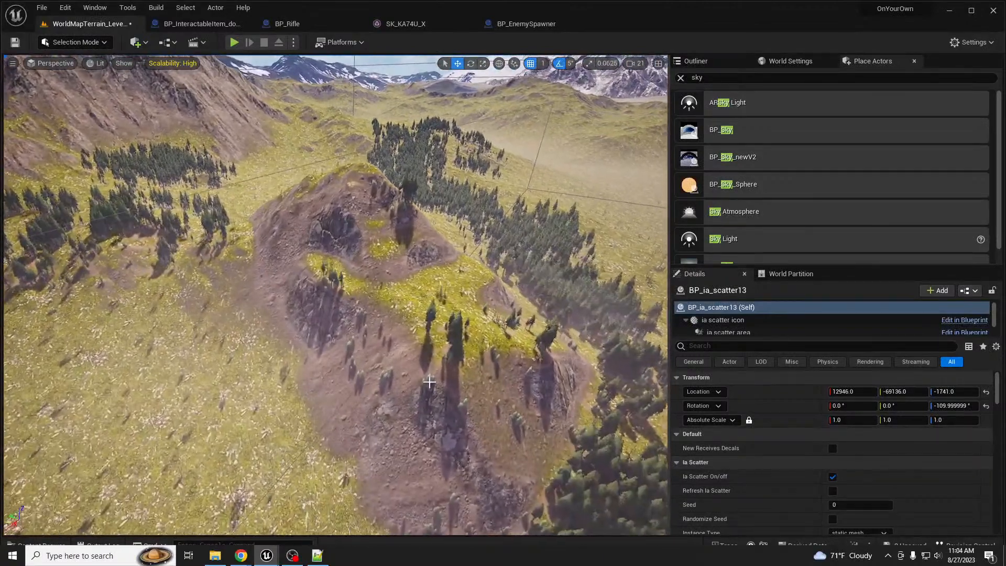
Switch to landscape sculpting and mask the rocky foot of the large mountain with the Select tool at brush size 8192
left_click(416, 306)
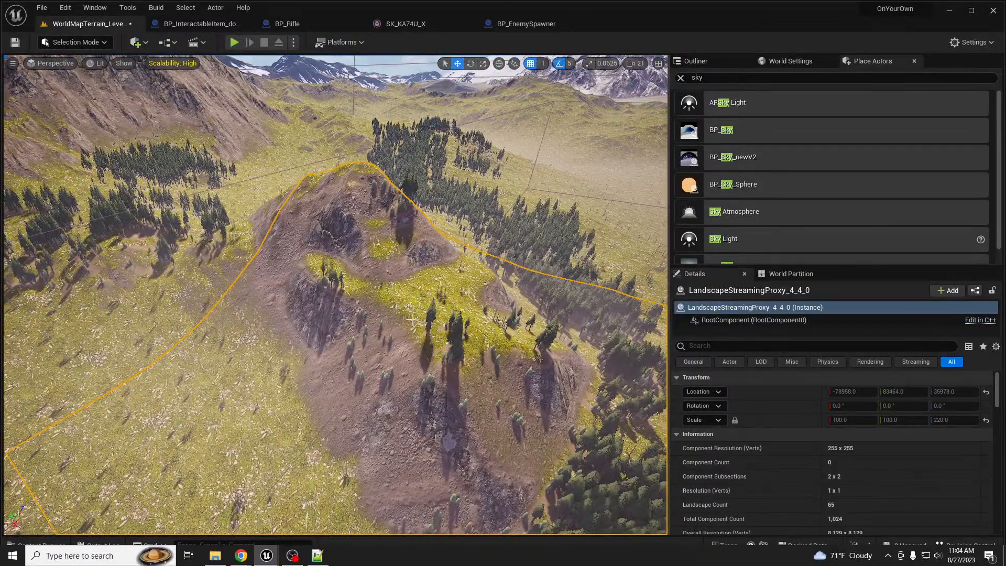
key("shift+2")
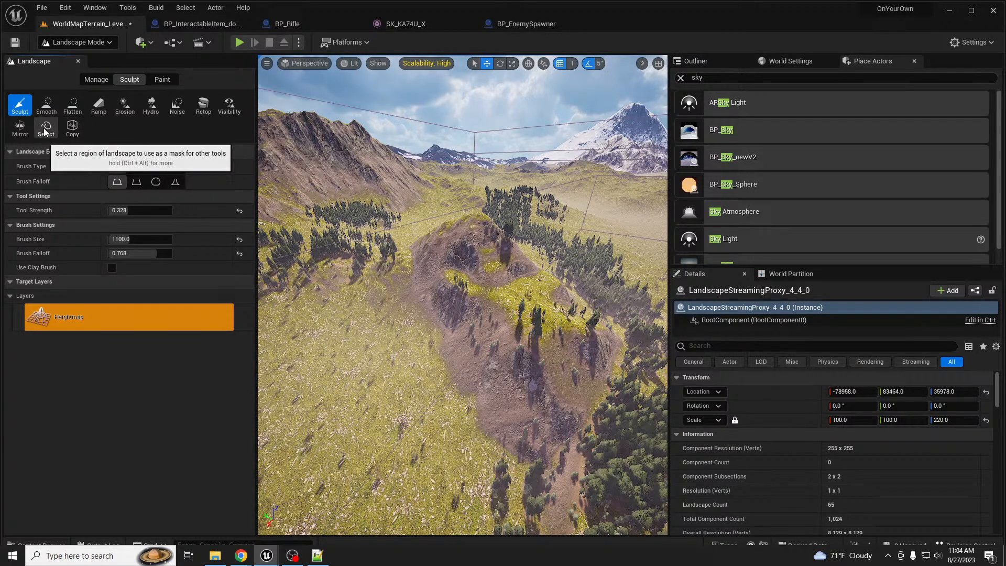
right_click_drag(414, 295, 633, 262)
key("s")
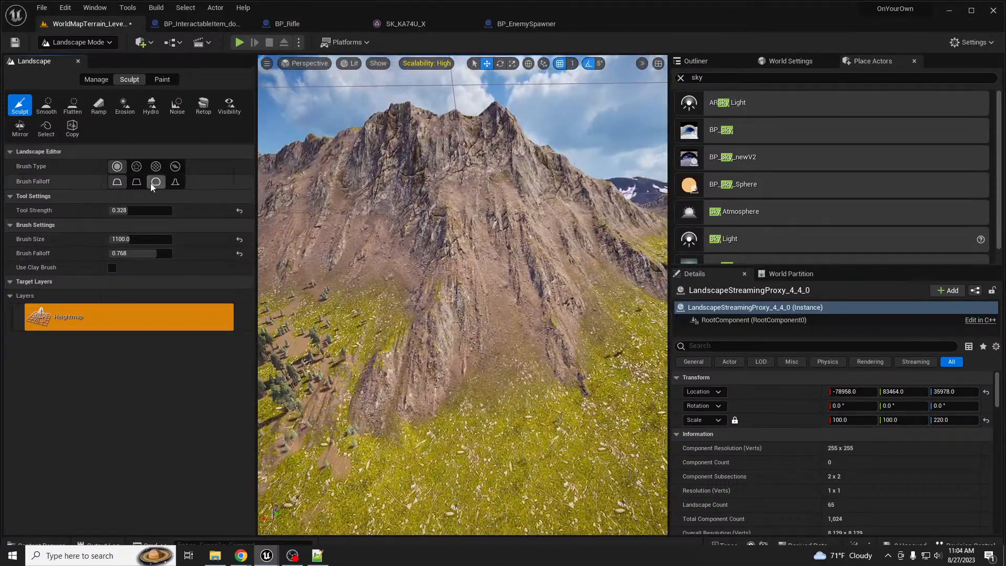
left_click(46, 126)
mouse_move(438, 335)
left_mouse_down()
mouse_move(401, 370)
mouse_move(452, 333)
mouse_move(462, 304)
mouse_move(408, 317)
mouse_move(504, 341)
mouse_move(545, 314)
mouse_move(467, 269)
mouse_move(482, 373)
mouse_move(534, 358)
mouse_move(534, 333)
left_mouse_up()
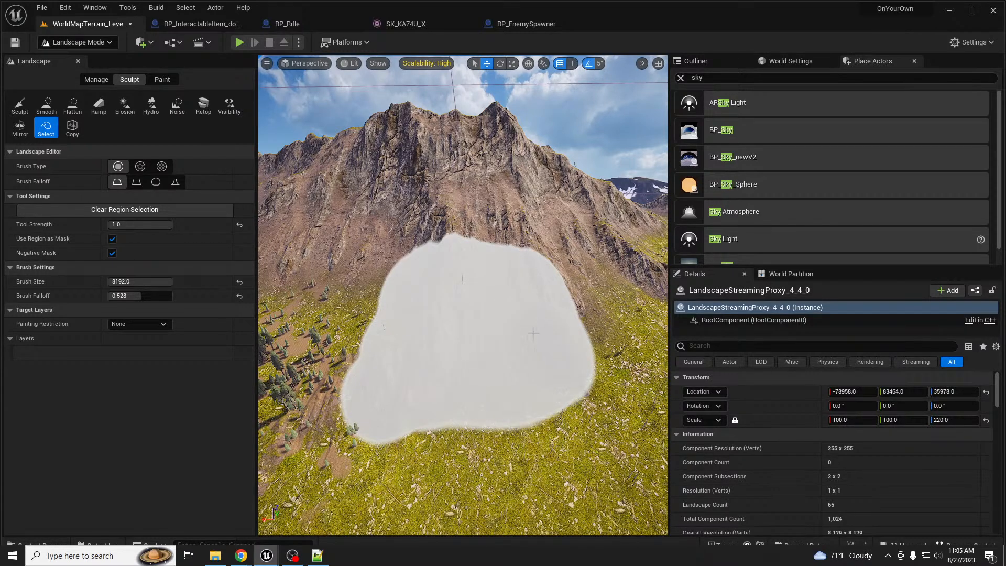
Activate the landscape Copy tool and bring its gizmo across the map to the masked mountain foot
left_click(73, 129)
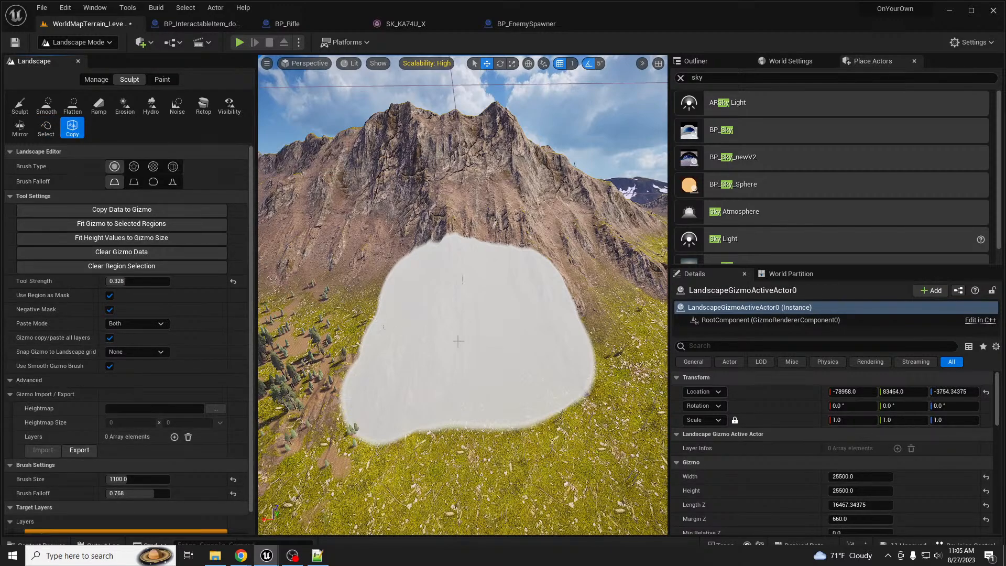
right_click_drag(477, 384, 326, 362)
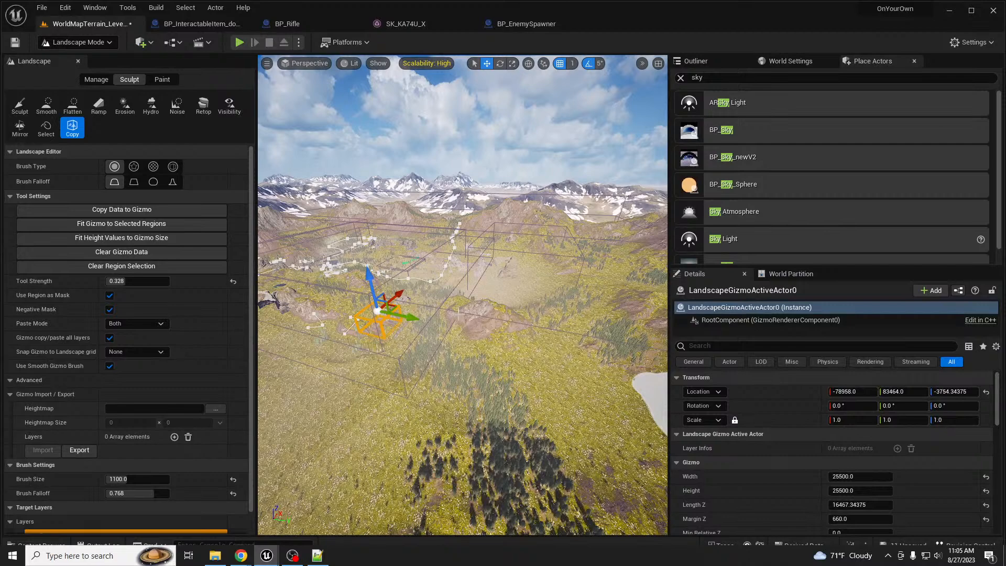
left_click_drag(396, 309, 643, 380)
right_click_drag(314, 347, 355, 367)
key("w")
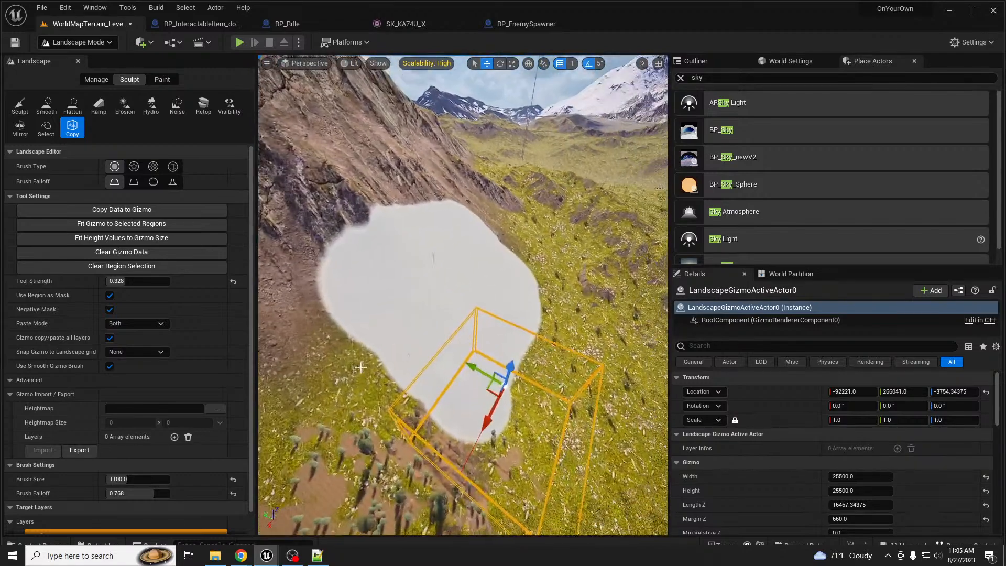
Scale the copy gizmo uniformly to about 2.7 and adjust its height at the masked slope to about Z -15722
left_click_drag(487, 392, 433, 247)
left_click_drag(409, 90, 438, 222)
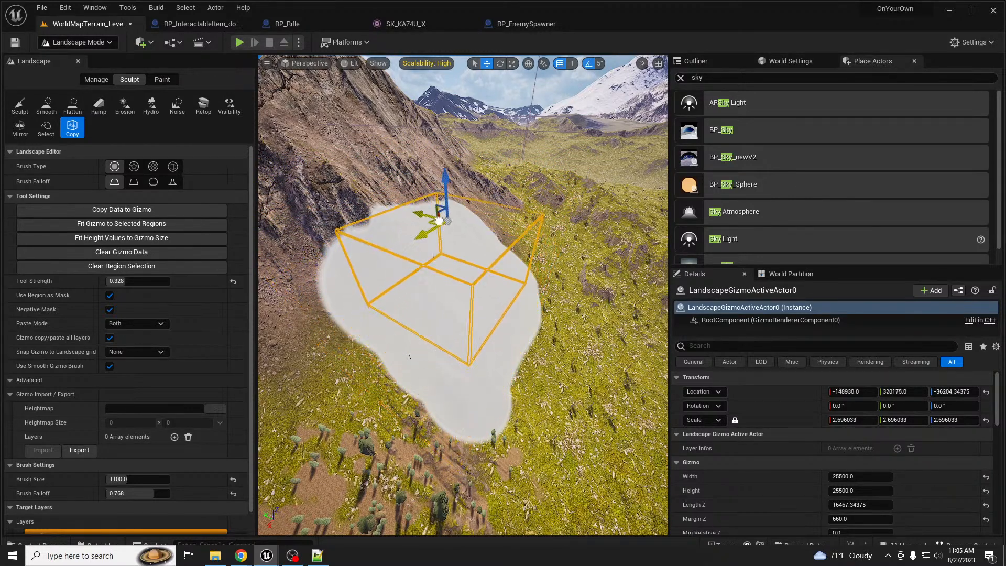
right_click_drag(473, 328, 516, 264)
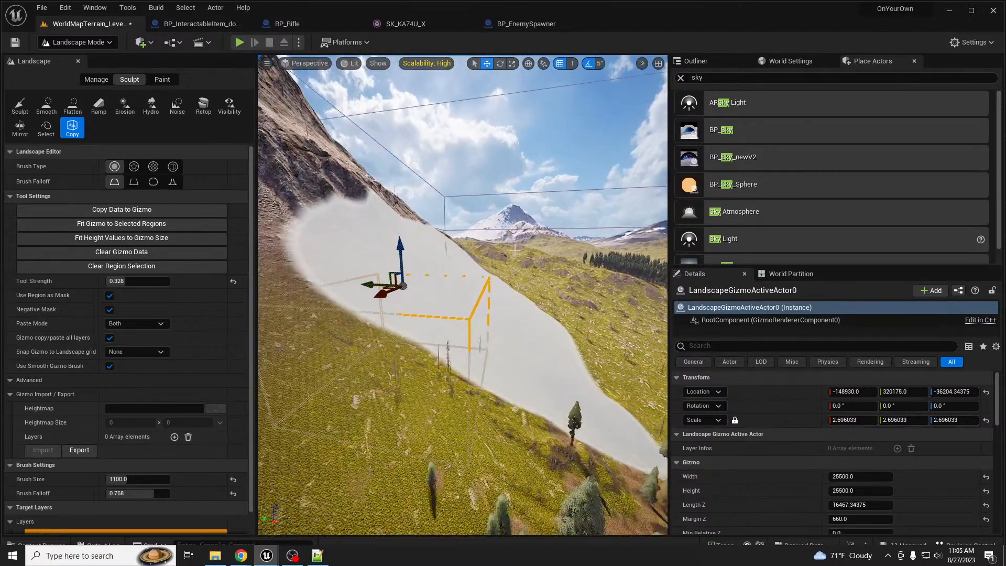
mouse_move(456, 207)
left_mouse_down()
mouse_move(470, 192)
mouse_move(472, 141)
mouse_move(465, 190)
left_mouse_up()
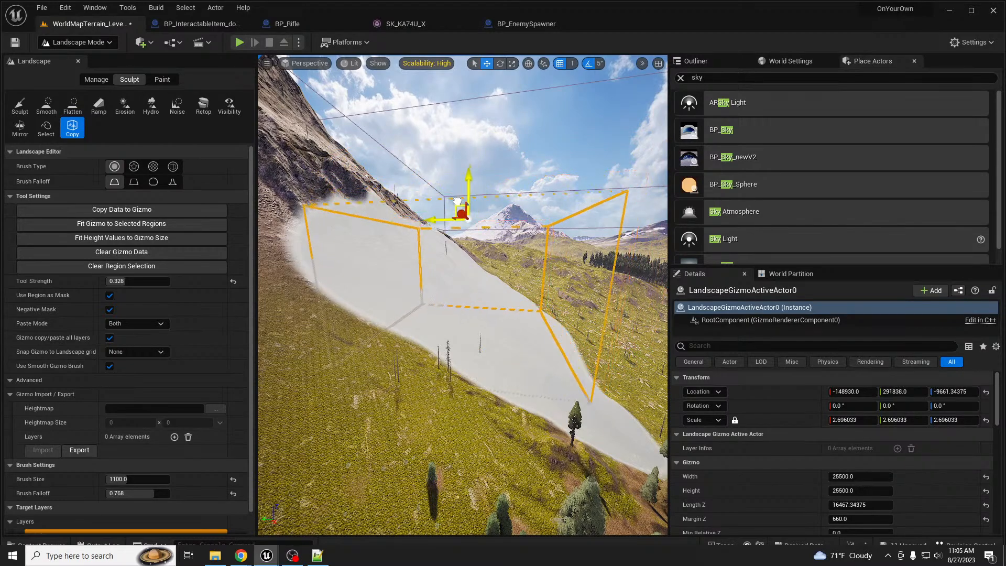
Shift the copy gizmo sideways over the masked region, to about X -96436 and Y 302235
right_click_drag(463, 252, 335, 304)
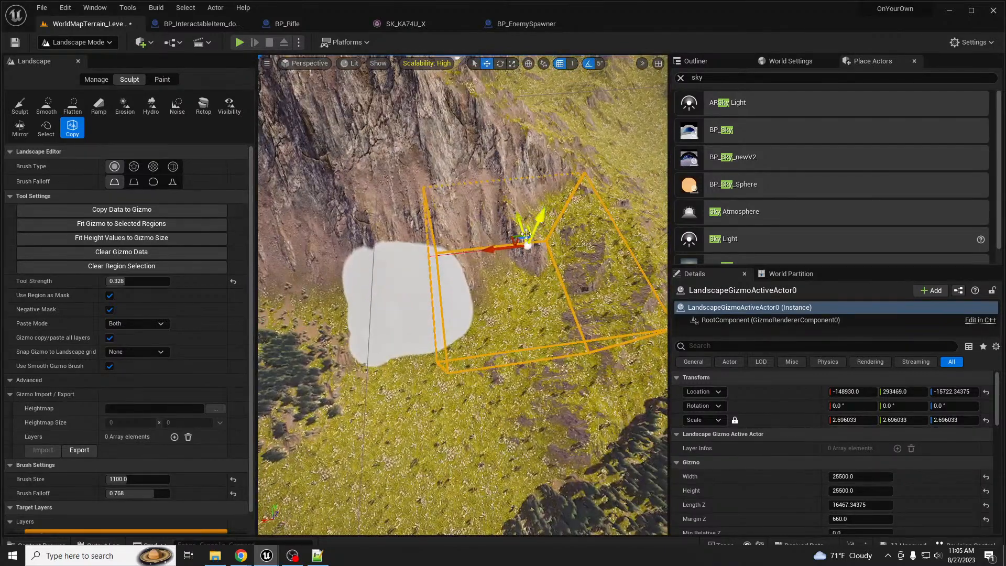
left_click_drag(406, 247, 361, 241)
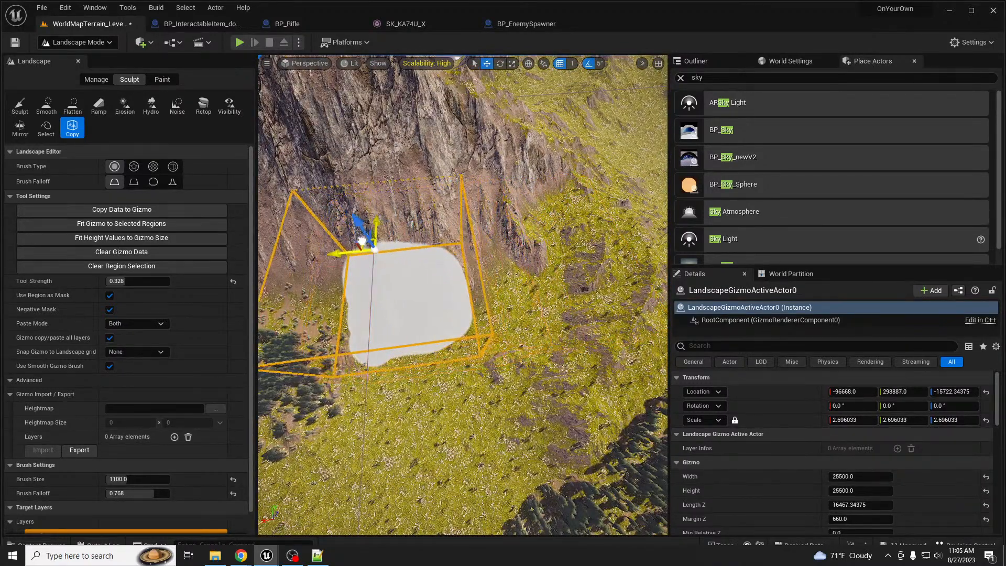
mouse_move(501, 239)
right_mouse_down()
mouse_move(568, 275)
mouse_move(518, 267)
mouse_move(508, 223)
right_mouse_up()
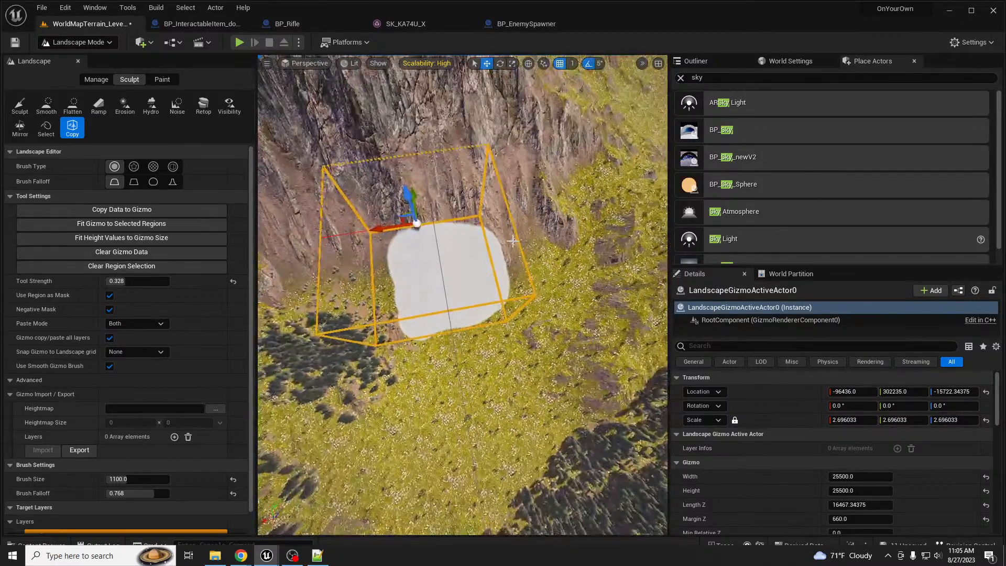
Check the gizmo's placement in the top wireframe view and copy the masked terrain data to the gizmo in the perspective view
key("alt+j")
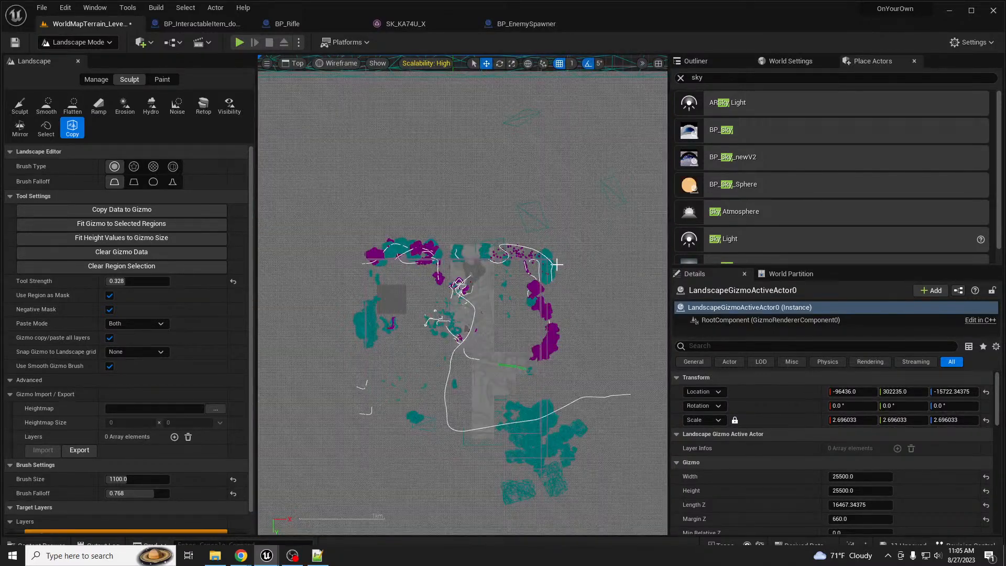
key("f")
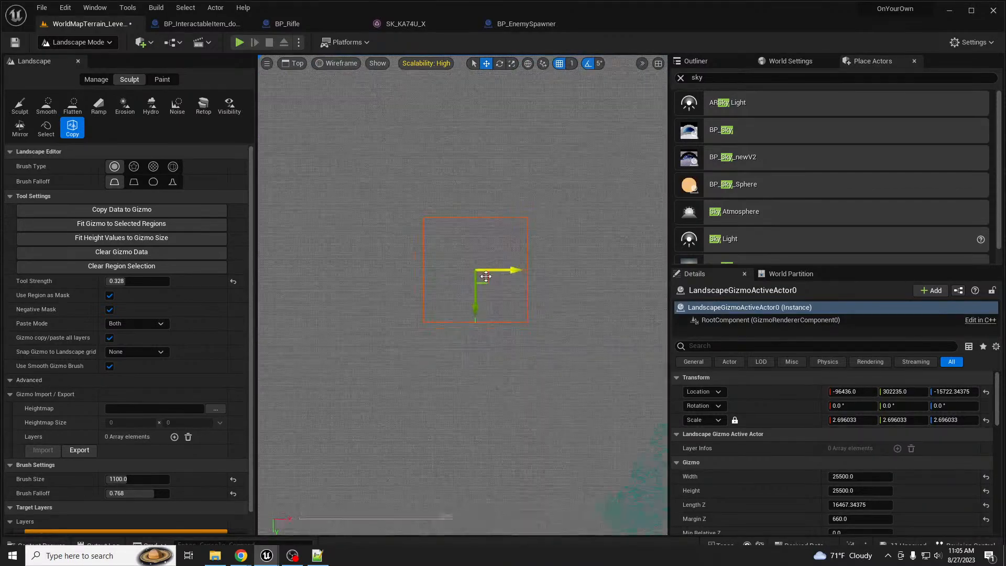
scroll(485, 276, "down", 5)
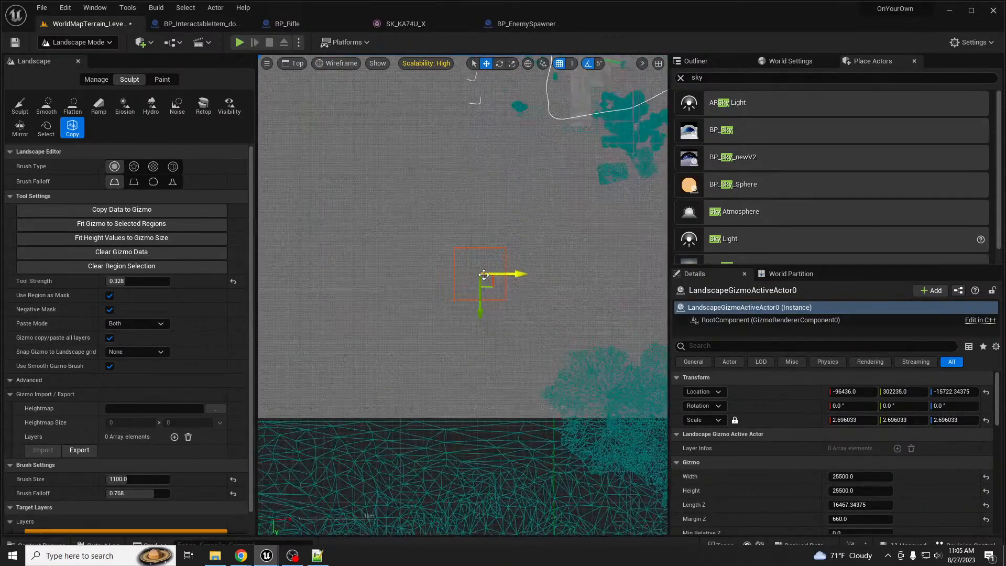
scroll(483, 273, "up", 5)
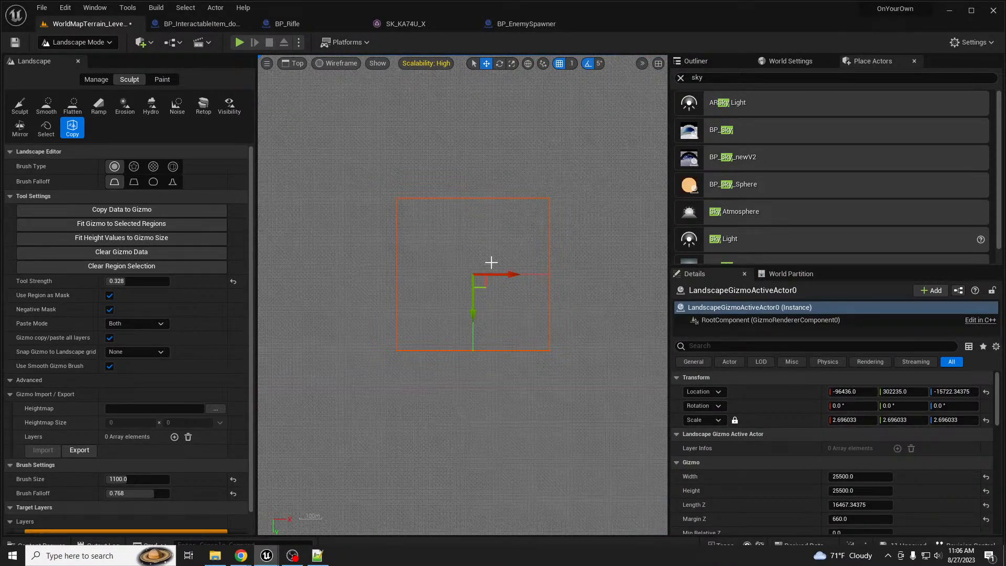
key("alt+g")
right_click_drag(490, 259, 419, 239)
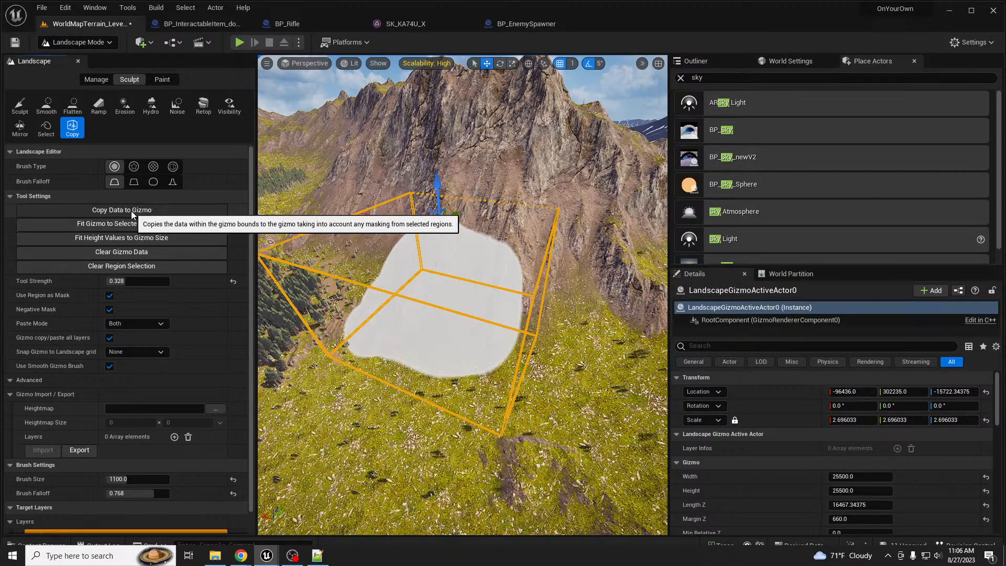
key("ctrl+c")
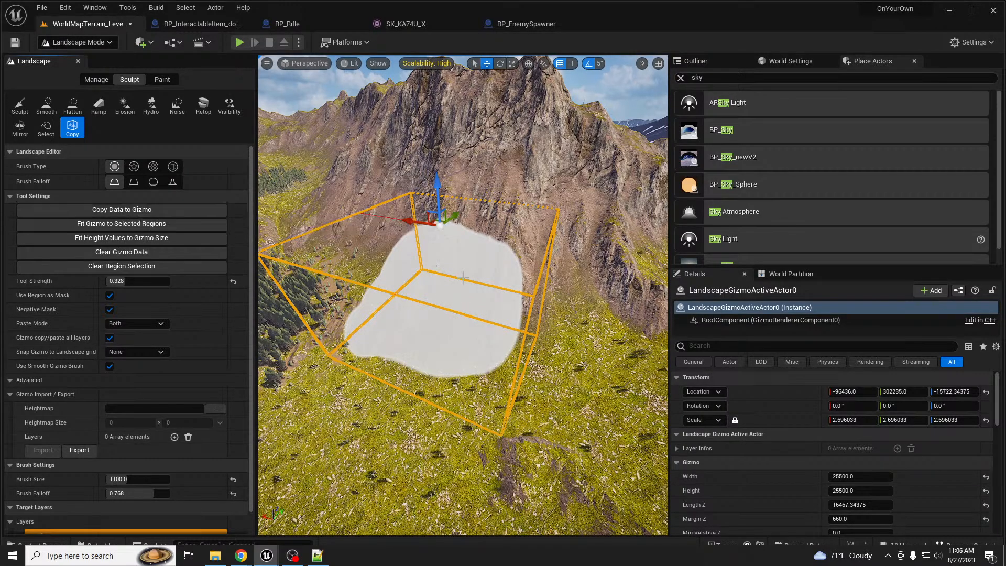
Move the gizmo holding the copied terrain across the valley to the small rocky hill, about X -29779 and Y 170962
right_click_drag(437, 350, 371, 344)
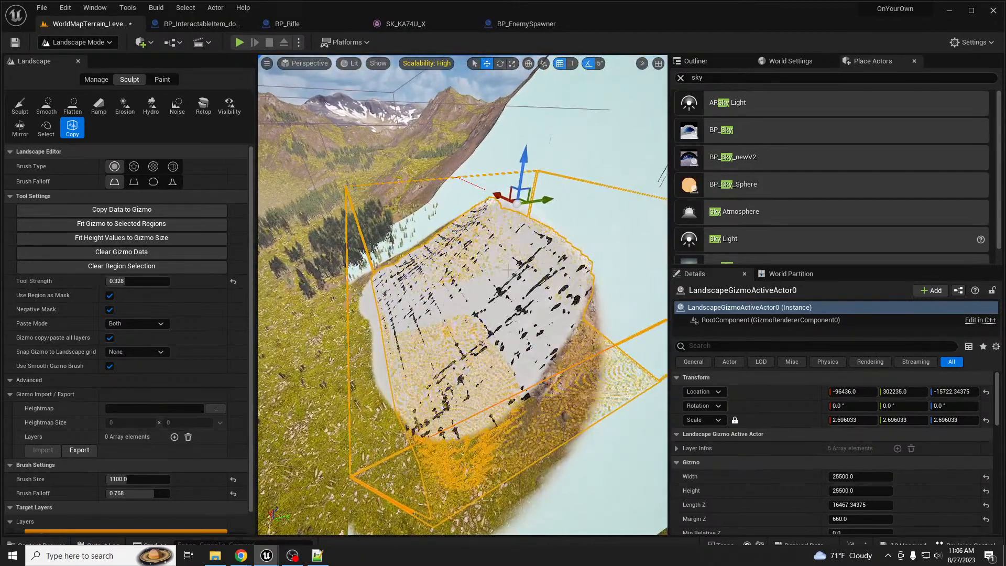
right_click_drag(452, 308, 550, 309)
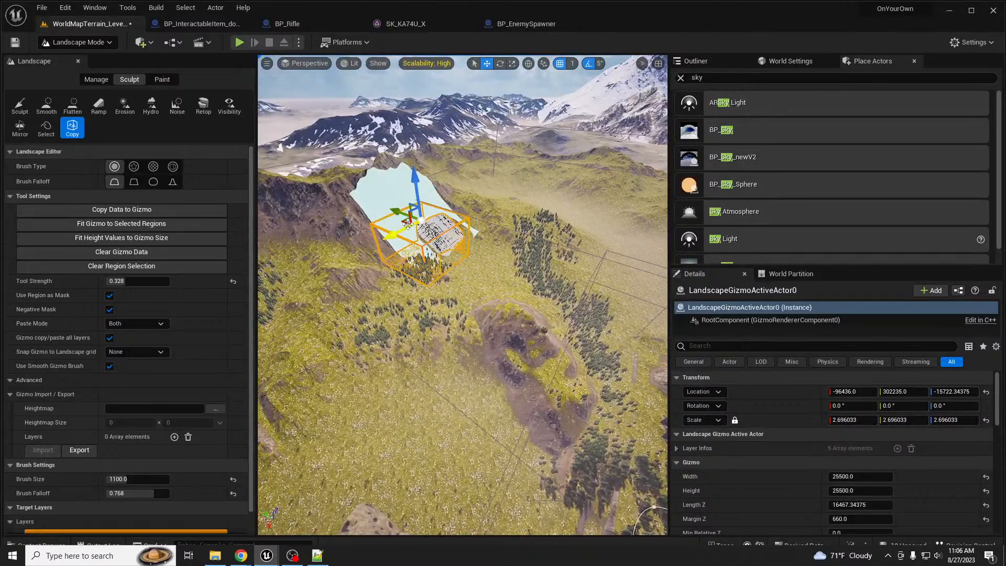
left_click_drag(407, 223, 489, 341)
mouse_move(489, 341)
right_mouse_down()
mouse_move(508, 370)
mouse_move(519, 361)
mouse_move(484, 349)
right_mouse_up()
key("w")
key("s")
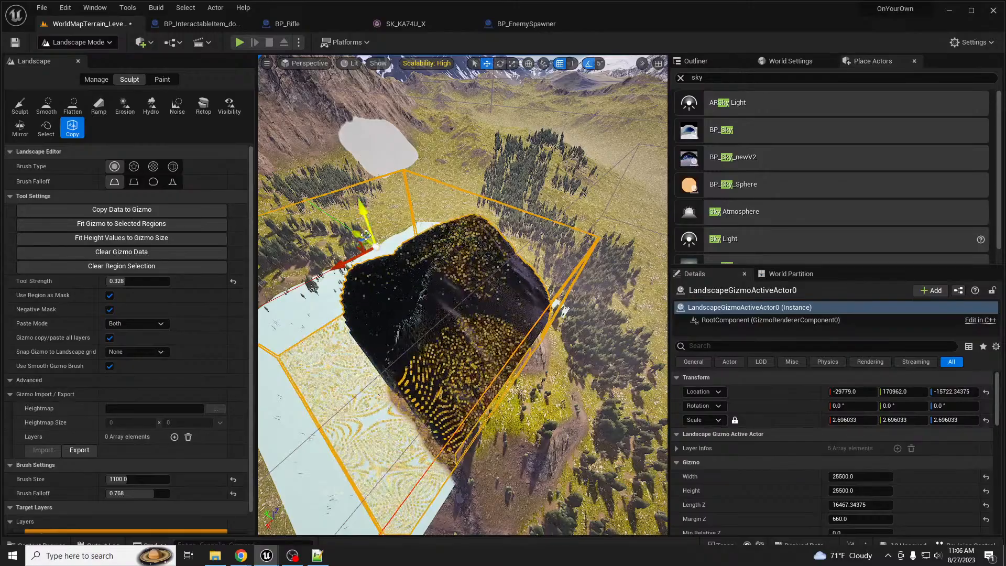
Shift and lower the copy gizmo onto the rocky hill, to about X -28155, Y 150573 and Z -29230
left_click_drag(366, 234, 448, 338)
right_click_drag(447, 339, 571, 351)
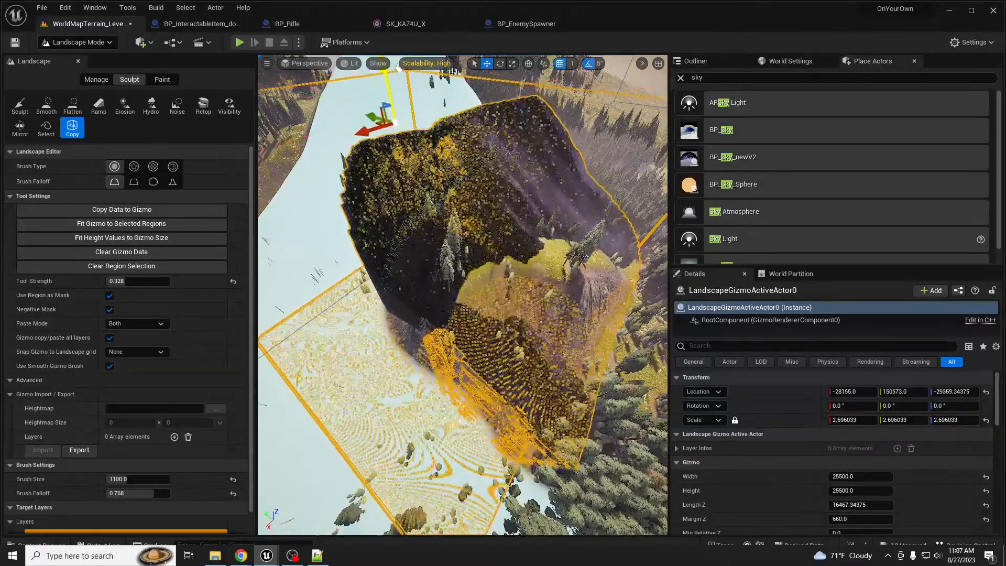
key("s")
right_click_drag(393, 196, 487, 183)
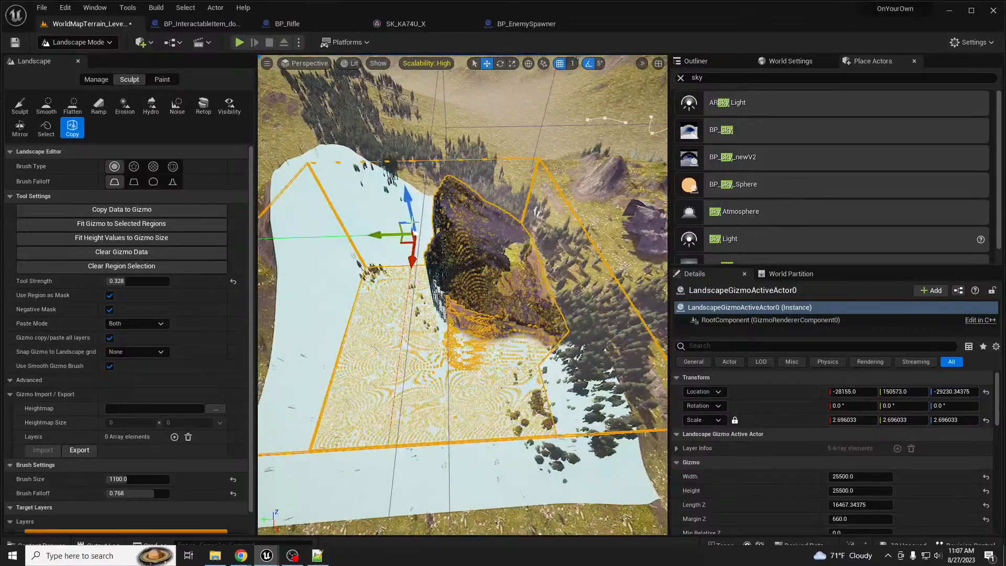
key("d")
right_click_drag(346, 224, 230, 199)
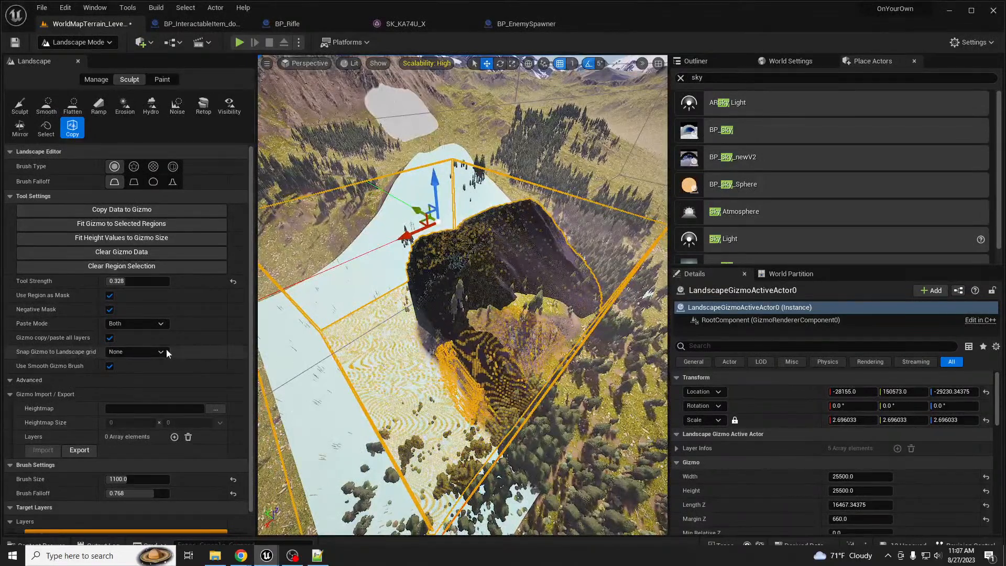
Set the Copy tool's strength to 1.0, the brush size to 8192 and the brush falloff to 0
left_click_drag(124, 281, 169, 281)
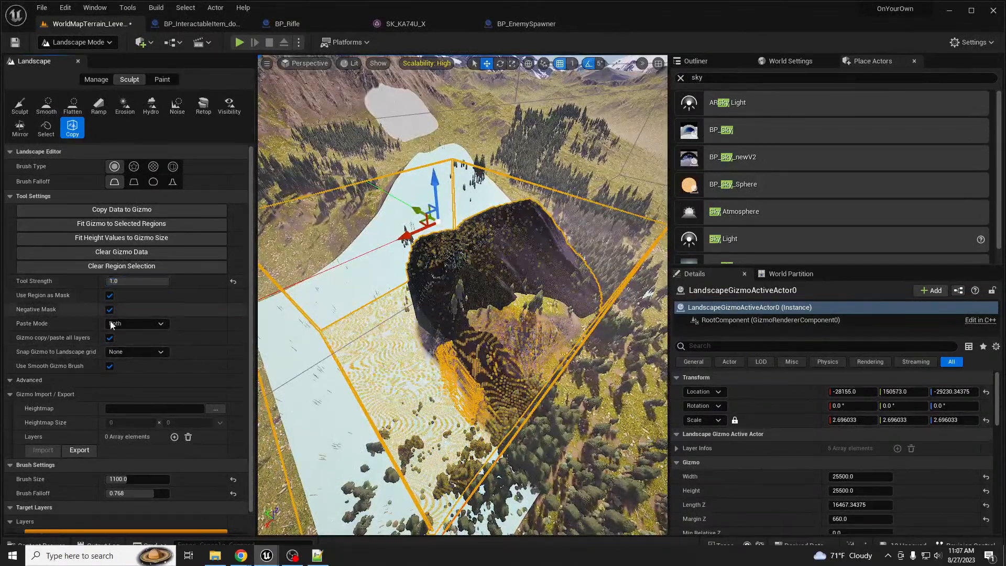
left_click_drag(127, 483, 169, 483)
right_click_drag(502, 303, 443, 289)
left_click_drag(158, 493, 105, 493)
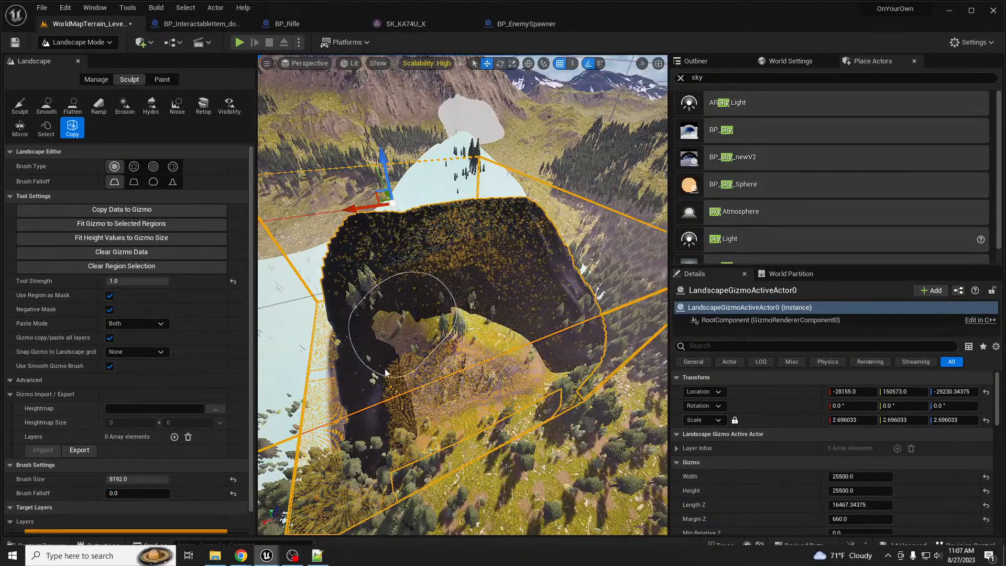
Paste the copied mountain terrain onto the hill by brushing over the whole gizmo preview
left_click_drag(384, 380, 466, 326)
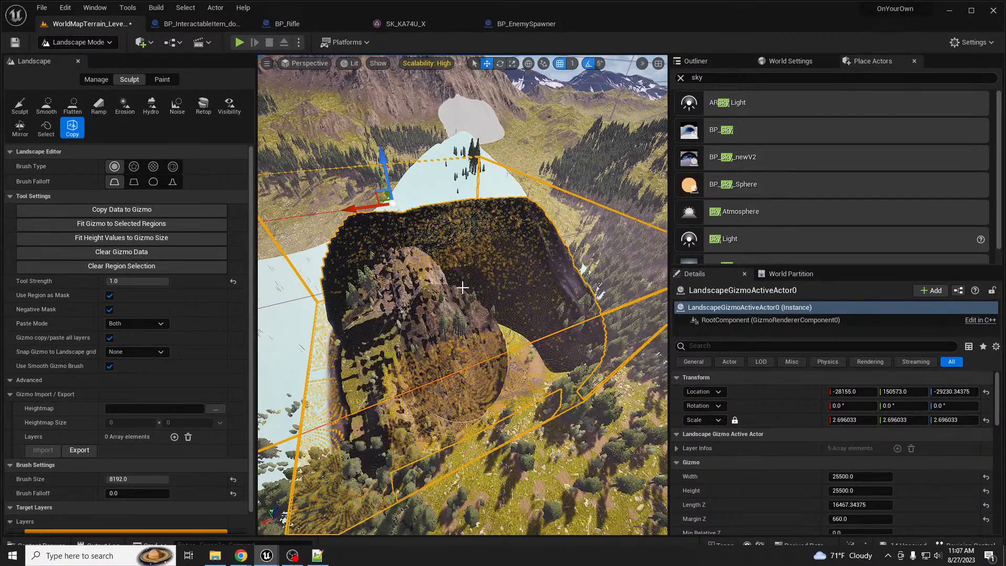
mouse_move(462, 268)
left_mouse_down()
mouse_move(469, 262)
mouse_move(518, 292)
mouse_move(554, 328)
left_mouse_up()
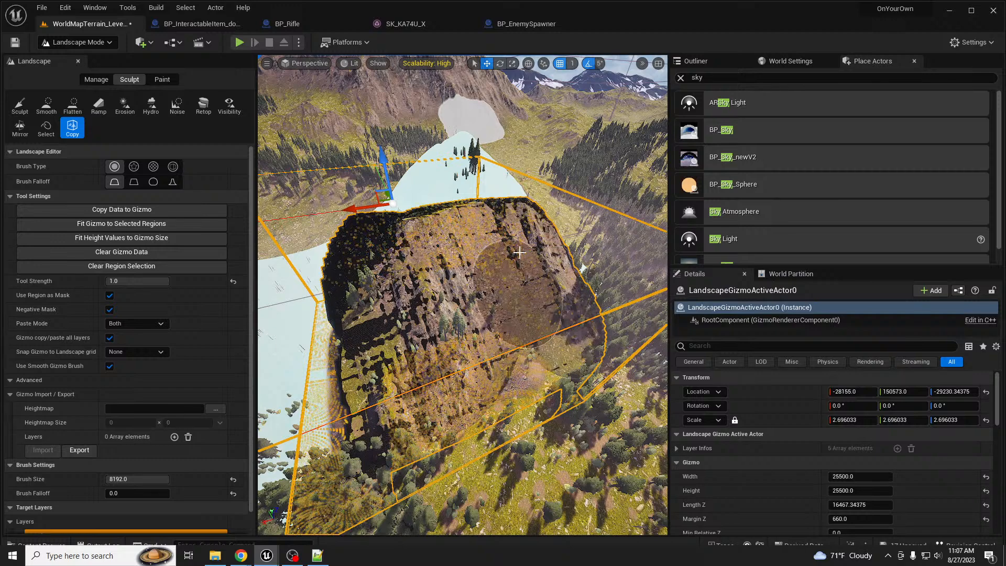
mouse_move(432, 255)
left_mouse_down()
mouse_move(391, 256)
mouse_move(388, 287)
left_mouse_up()
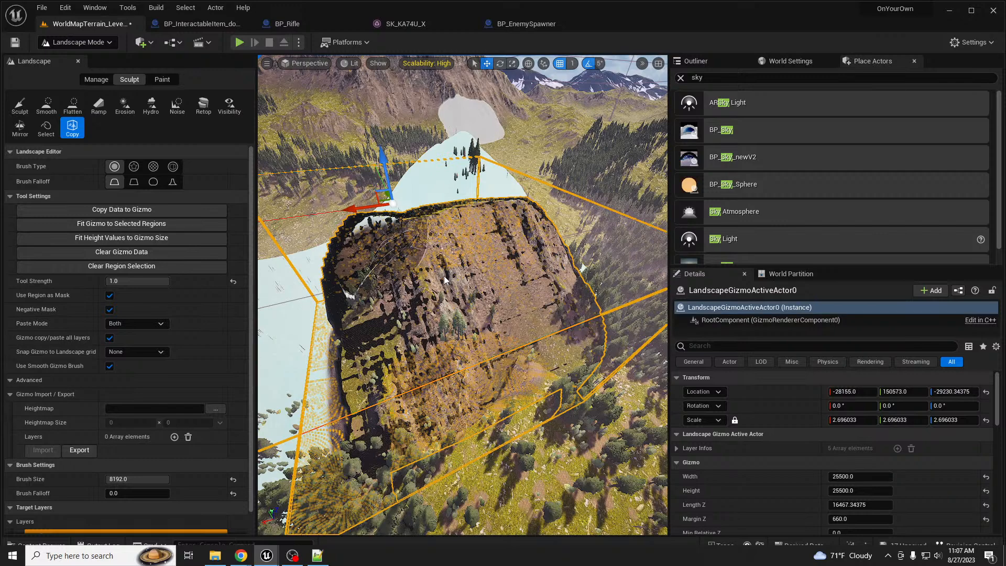
left_click_drag(433, 273, 391, 332)
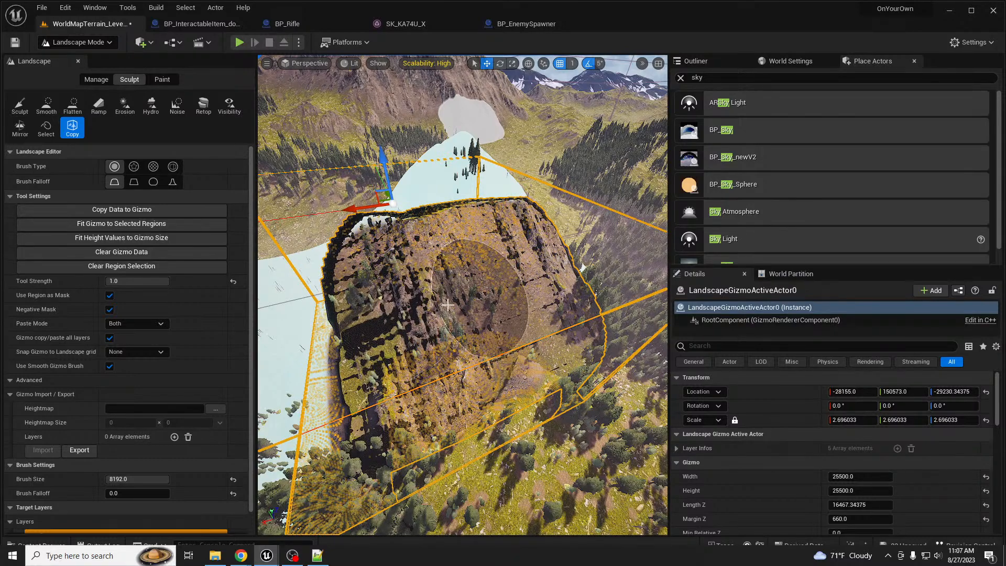
left_click_drag(442, 294, 447, 290)
Return to Selection mode and examine the pasted hill and the surrounding mountains from several sides
key("shift+1")
right_click_drag(465, 297, 474, 330)
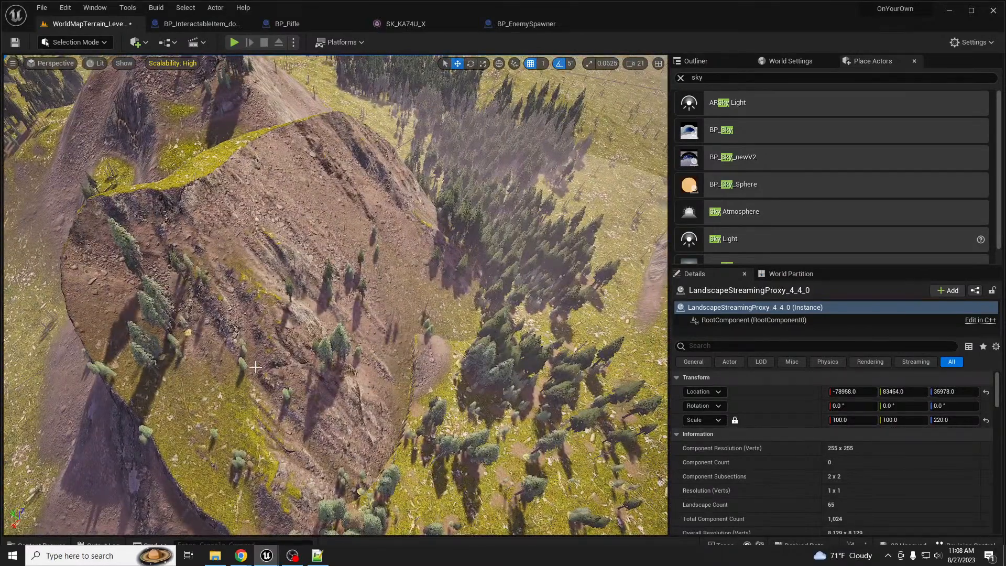
right_click_drag(419, 307, 408, 272)
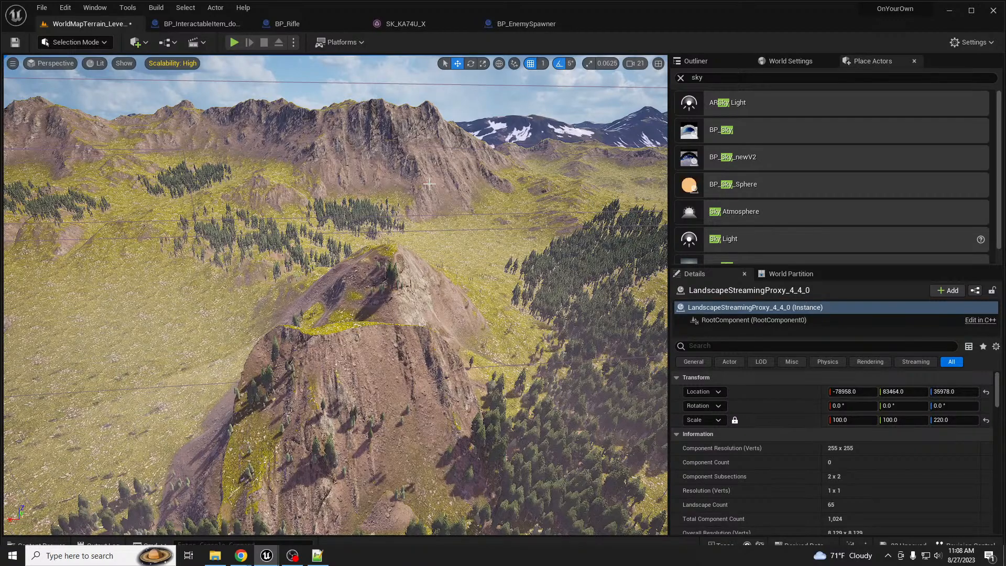
right_click_drag(327, 386, 241, 313)
right_click_drag(332, 405, 270, 398)
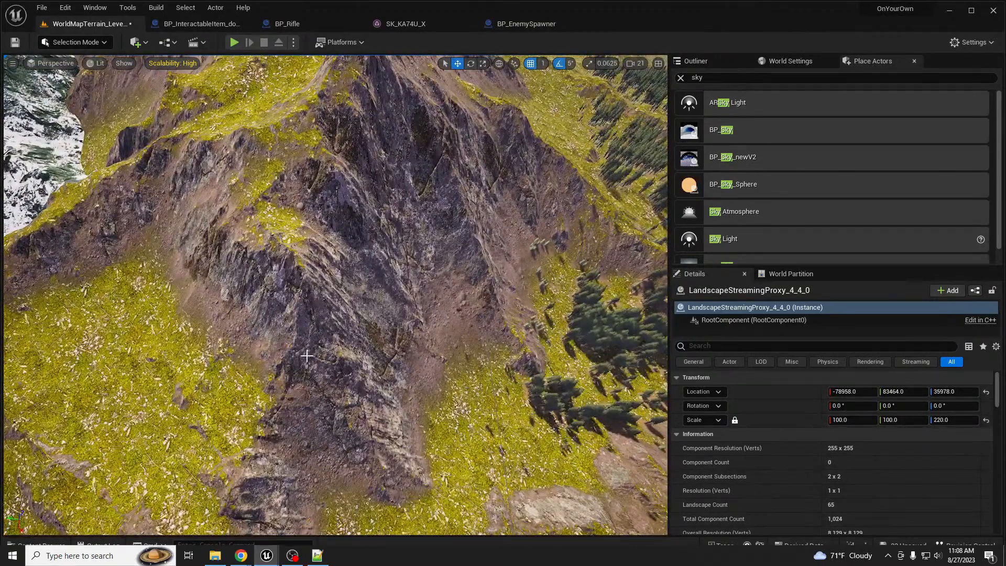
right_click_drag(432, 324, 426, 294)
right_click_drag(344, 348, 231, 390)
key("w")
key("s")
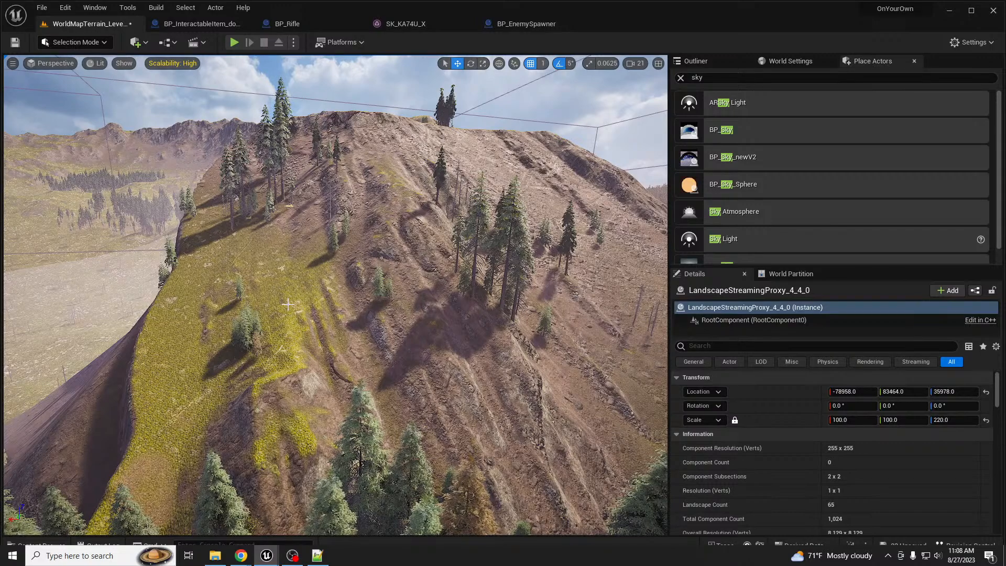
Paint the Mulch layer over the grassy face of the pasted hill in Landscape mode
key("shift+2")
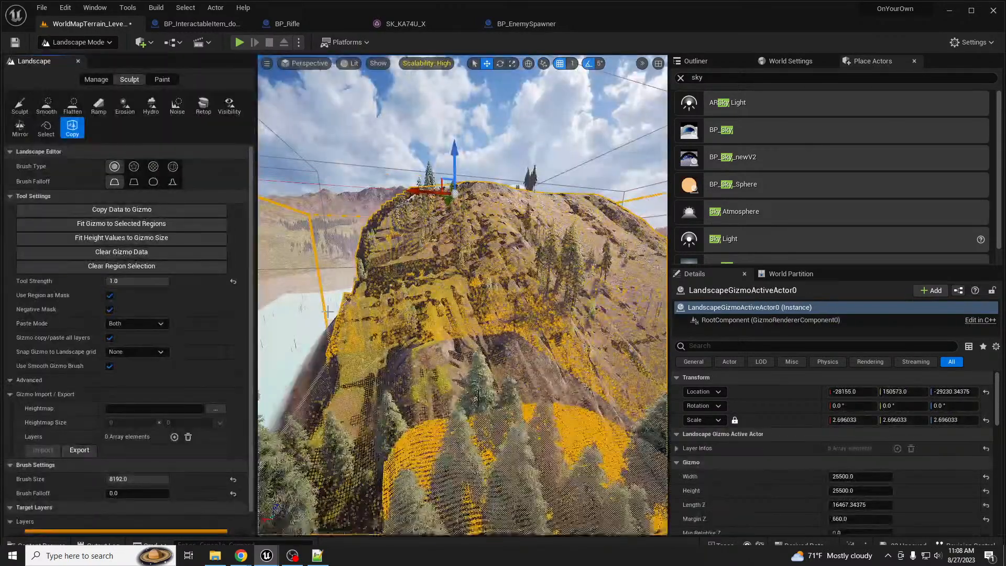
left_click(154, 79)
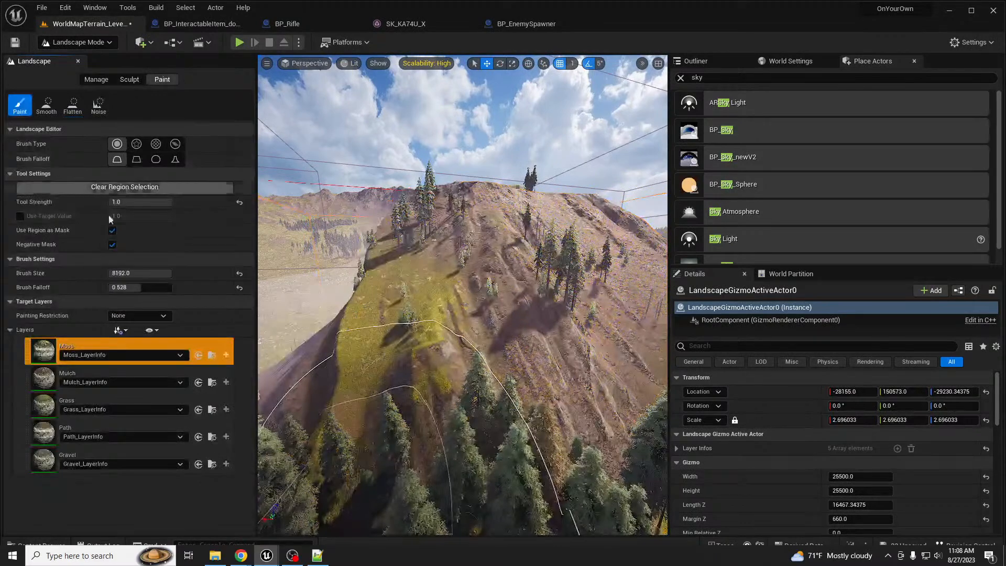
left_click(41, 387)
mouse_move(404, 317)
left_mouse_down()
mouse_move(399, 288)
mouse_move(459, 297)
mouse_move(507, 262)
mouse_move(568, 335)
mouse_move(607, 304)
mouse_move(592, 236)
mouse_move(478, 192)
left_mouse_up()
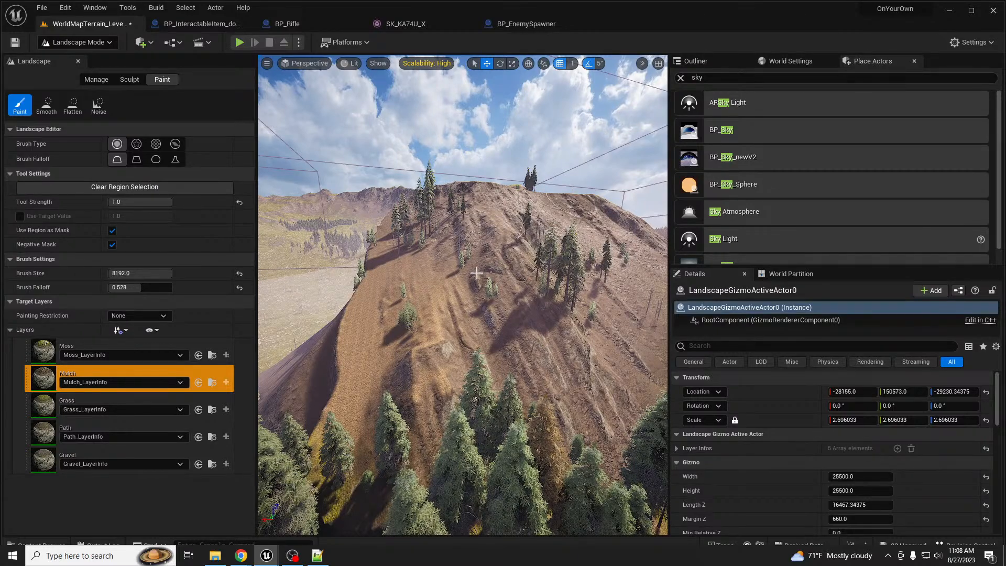
Paint the Mulch layer over the hill's remaining grassy slopes, return to Selection mode and save the level
mouse_move(509, 310)
right_mouse_down()
mouse_move(555, 320)
mouse_move(545, 327)
mouse_move(509, 310)
right_mouse_up()
mouse_move(513, 242)
left_mouse_down()
mouse_move(554, 203)
mouse_move(581, 220)
mouse_move(563, 202)
mouse_move(647, 245)
mouse_move(524, 236)
left_mouse_up()
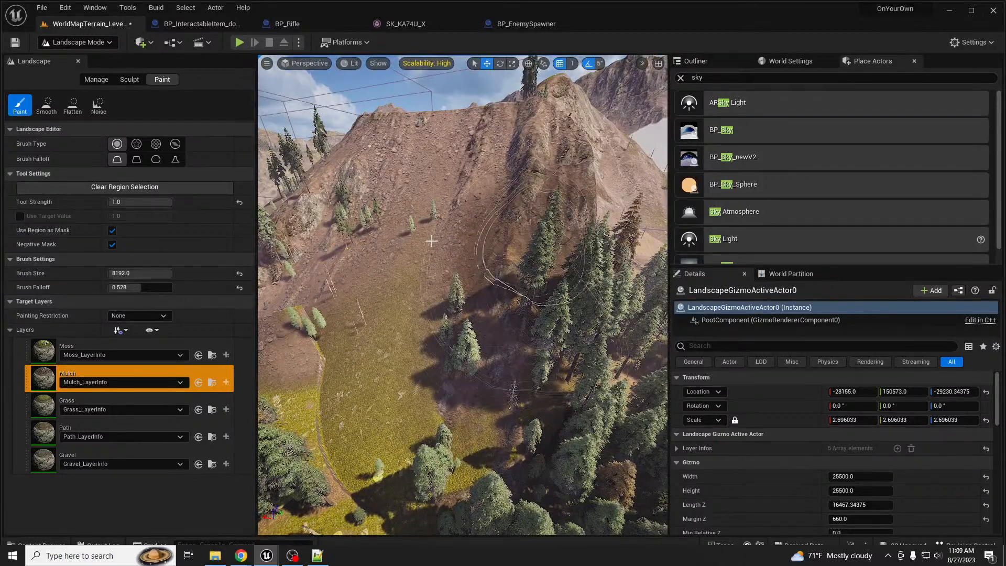
mouse_move(410, 257)
left_mouse_down()
mouse_move(431, 252)
mouse_move(377, 202)
mouse_move(497, 236)
left_mouse_up()
mouse_move(497, 237)
right_mouse_down()
mouse_move(487, 241)
mouse_move(460, 220)
mouse_move(445, 264)
mouse_move(492, 218)
right_mouse_up()
key("shift+1")
key("ctrl+s")
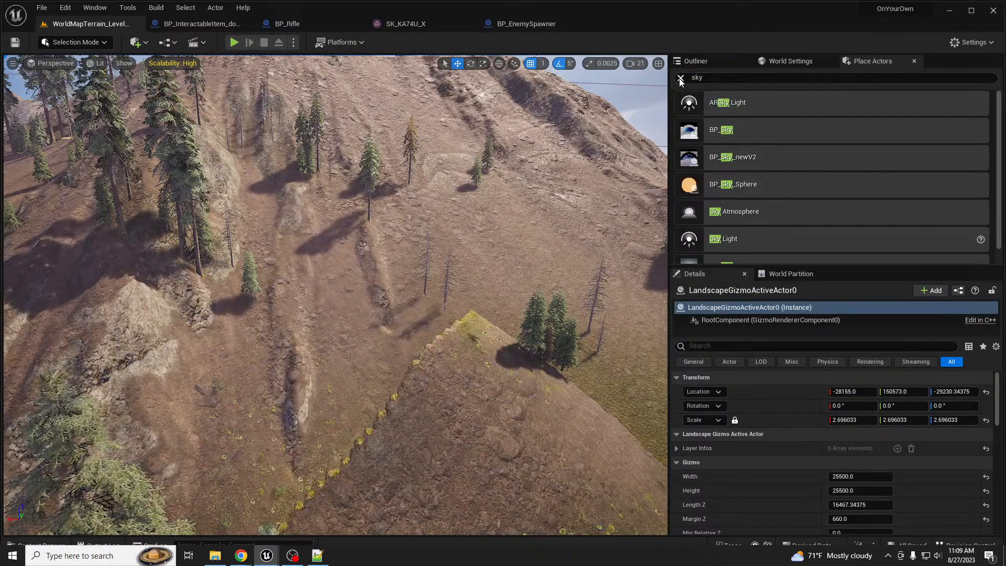
Clear the actor search, filter the Outliner by "tree" and select the Tree_Foliage procedural foliage volume
left_click(680, 78)
left_click(721, 62)
left_click(726, 78)
type("tree")
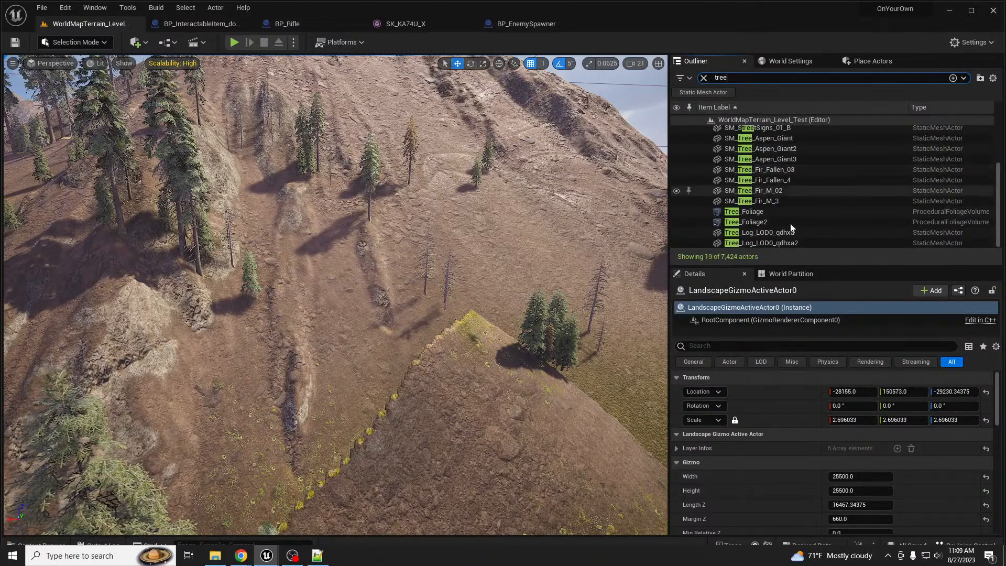
left_click(768, 211)
Resimulate the Tree_Foliage volume to regenerate trees over the reshaped terrain
scroll(901, 494, "down", 10)
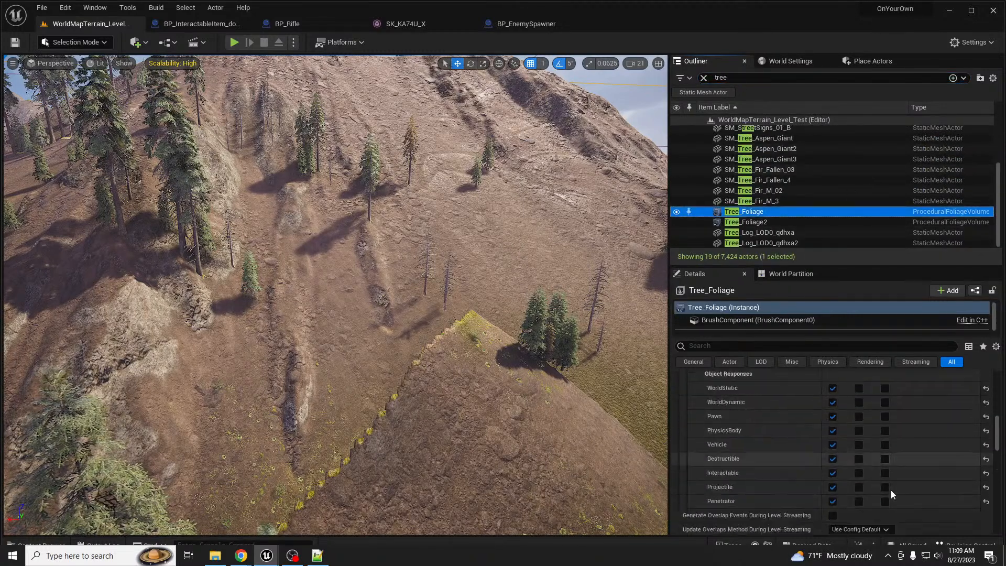
scroll(890, 489, "down", 4)
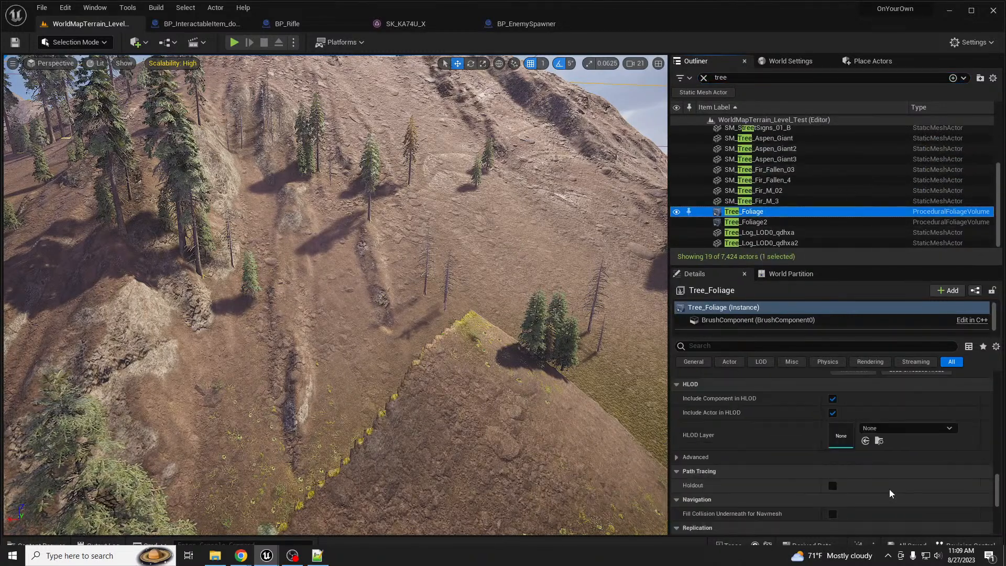
scroll(877, 421, "up", 1)
left_click(892, 421)
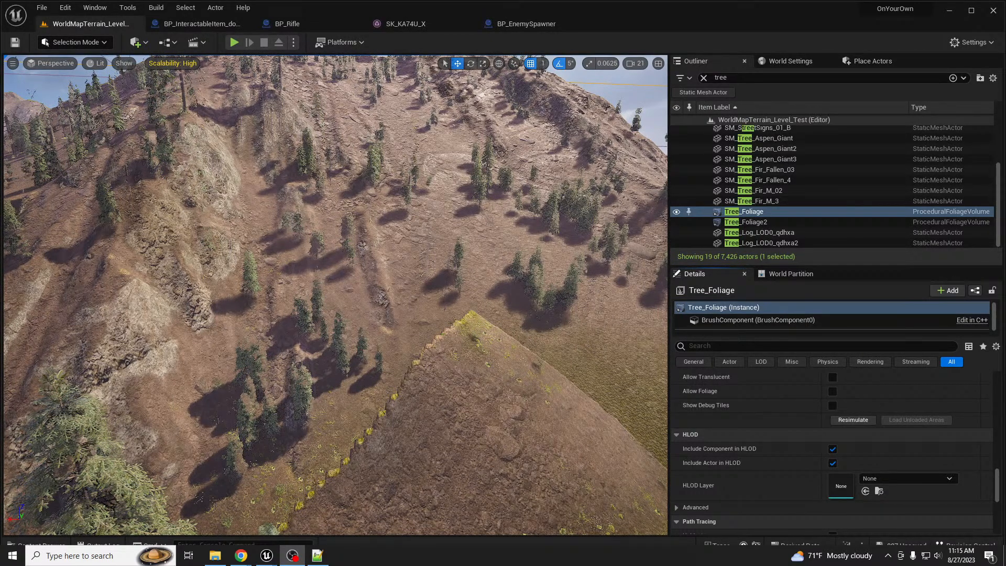
Fly around the reshaped hill and examine the tree coverage on its slopes and at its foot
right_click_drag(310, 277, 225, 285)
key("s")
key("w")
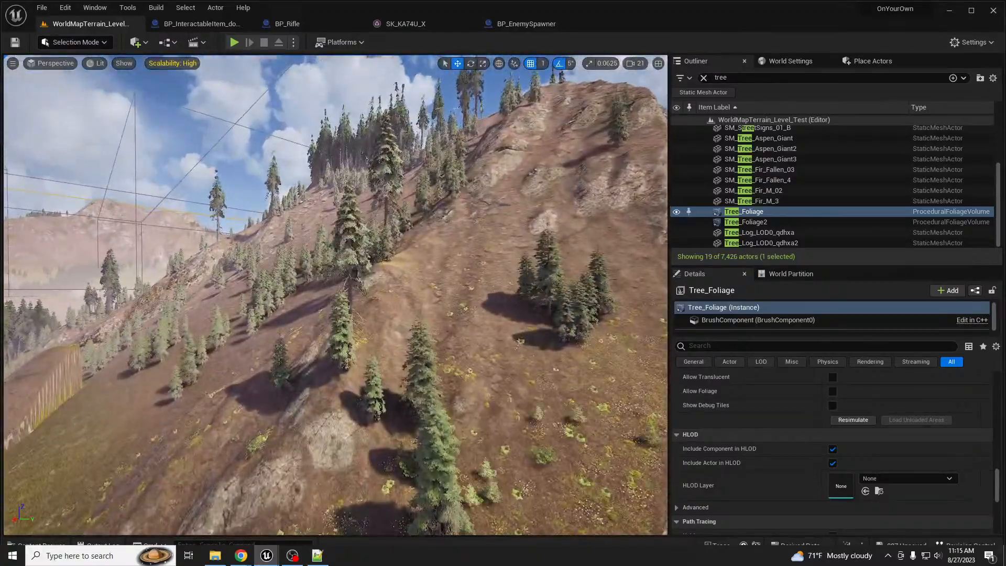
right_click_drag(335, 295, 430, 314)
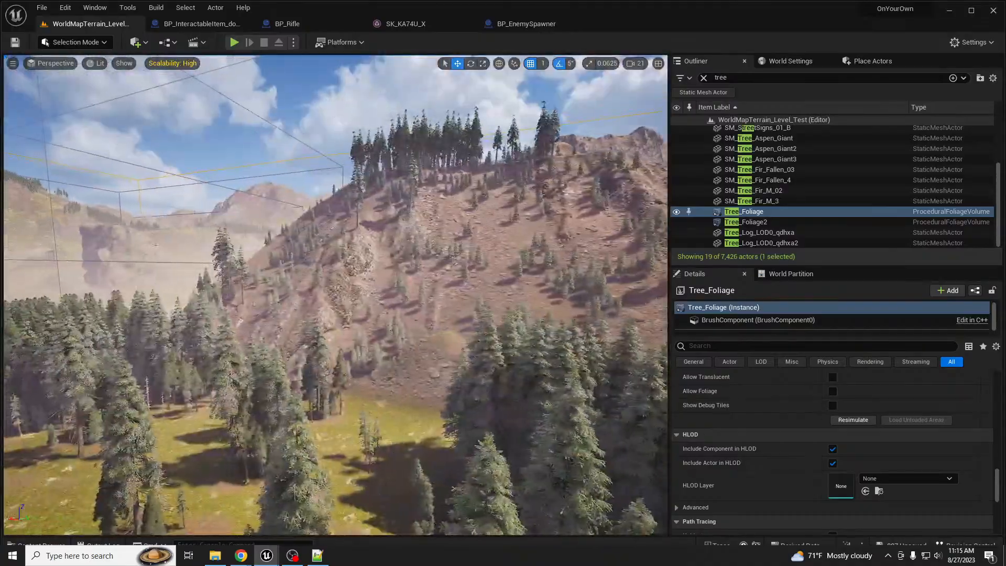
right_click_drag(335, 294, 413, 305)
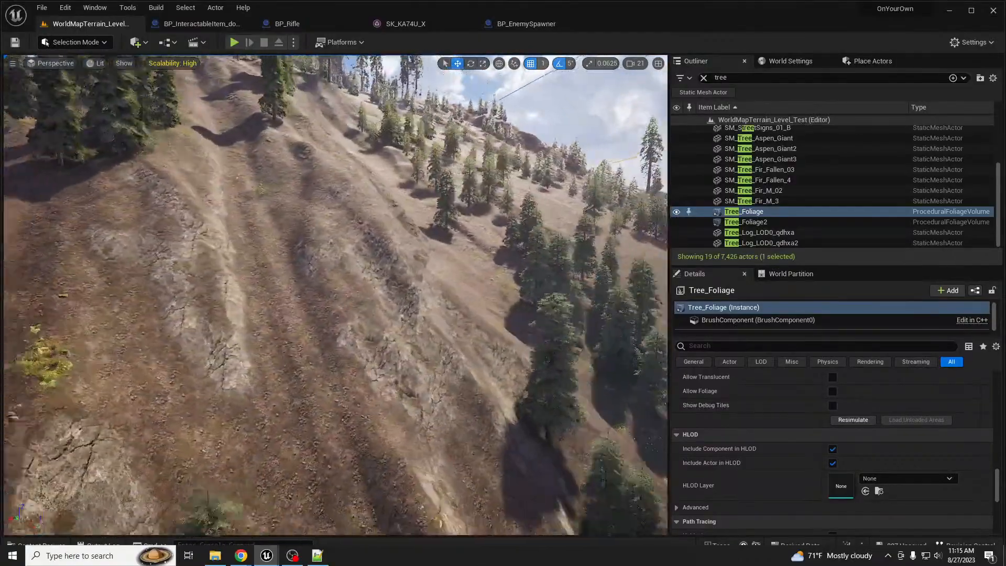
right_click_drag(336, 278, 342, 266)
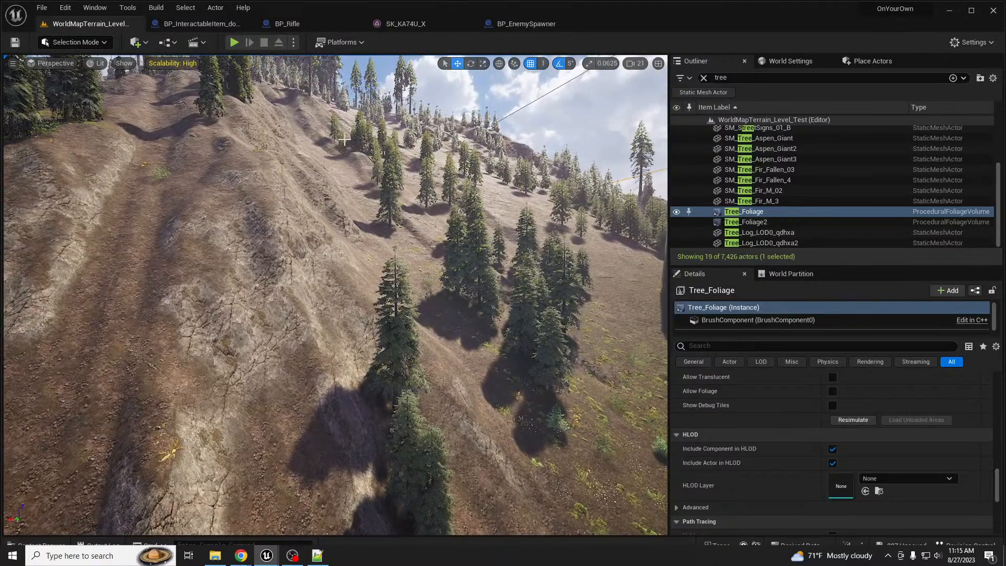
right_click_drag(279, 199, 335, 223)
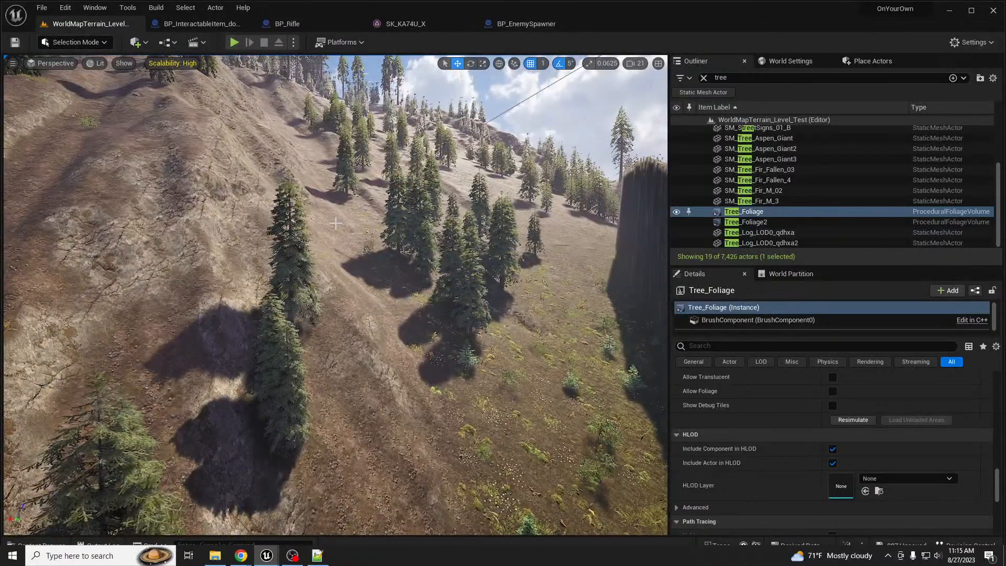